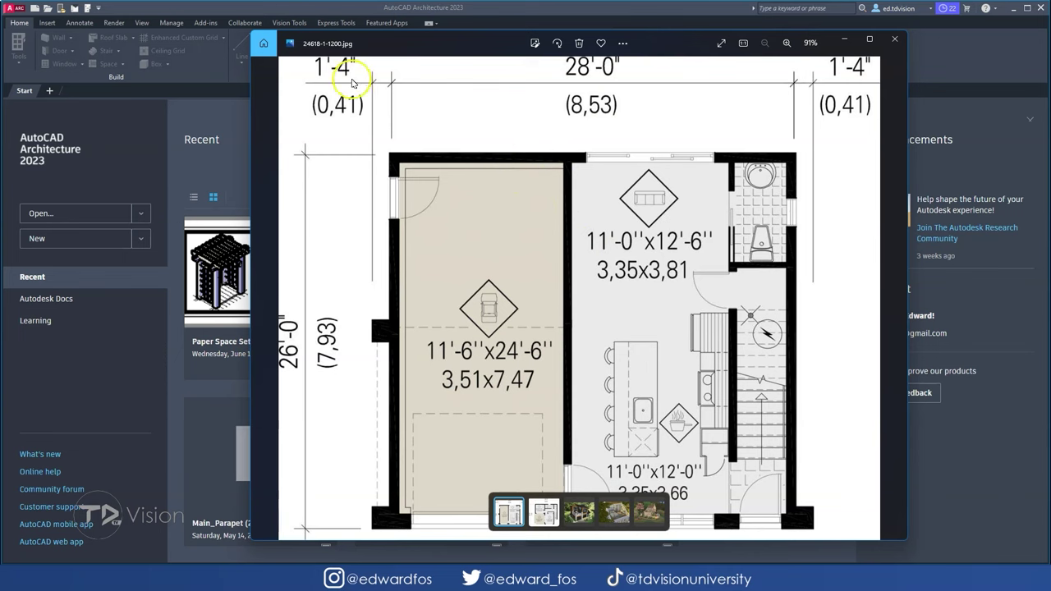
- Flip through the floor plan and render reference images in Photos, then minimize the viewer
key("Right")
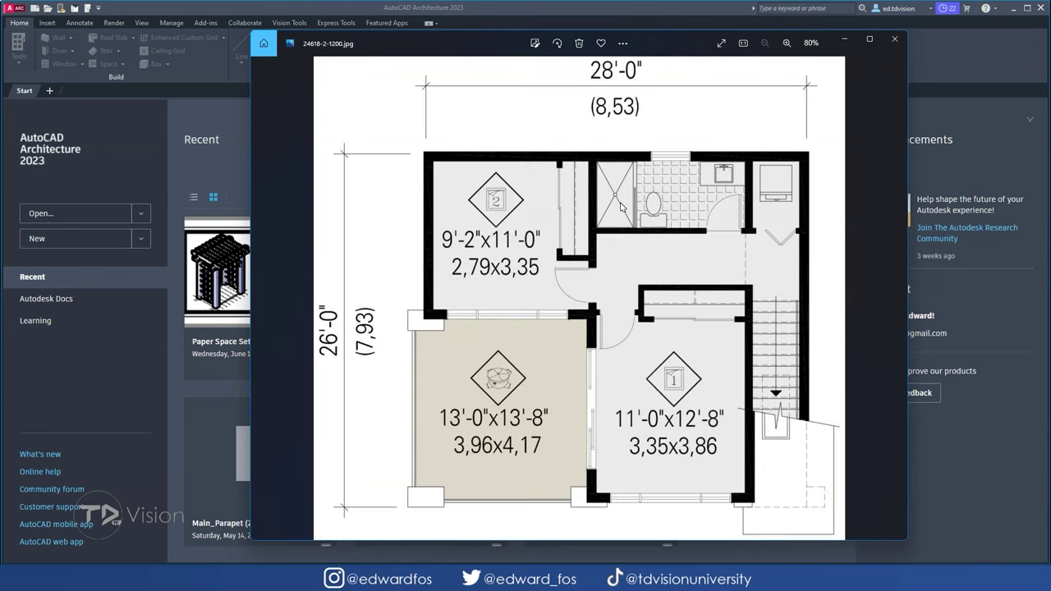
key("Right")
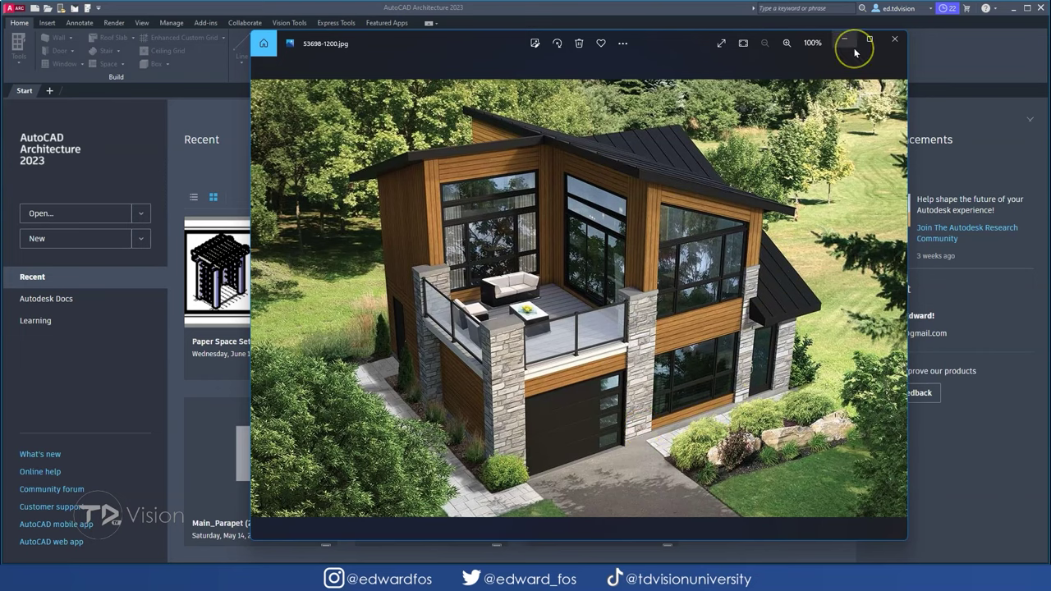
left_click(854, 49)
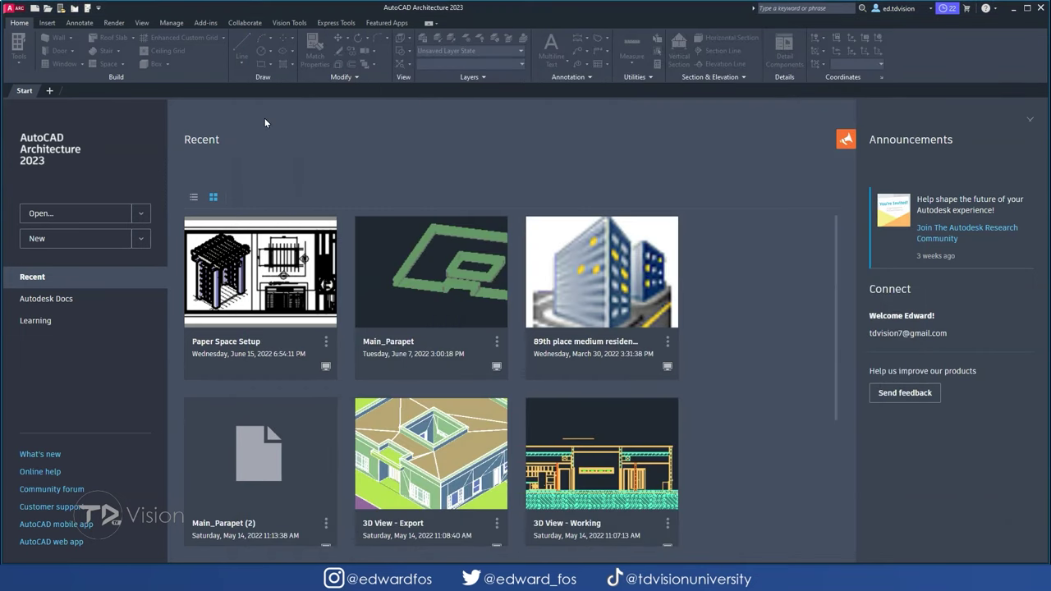
- Rename the old project folder and start new project D14, Small Contemporary House
left_click(74, 8)
type("D14_Small Conteporary House")
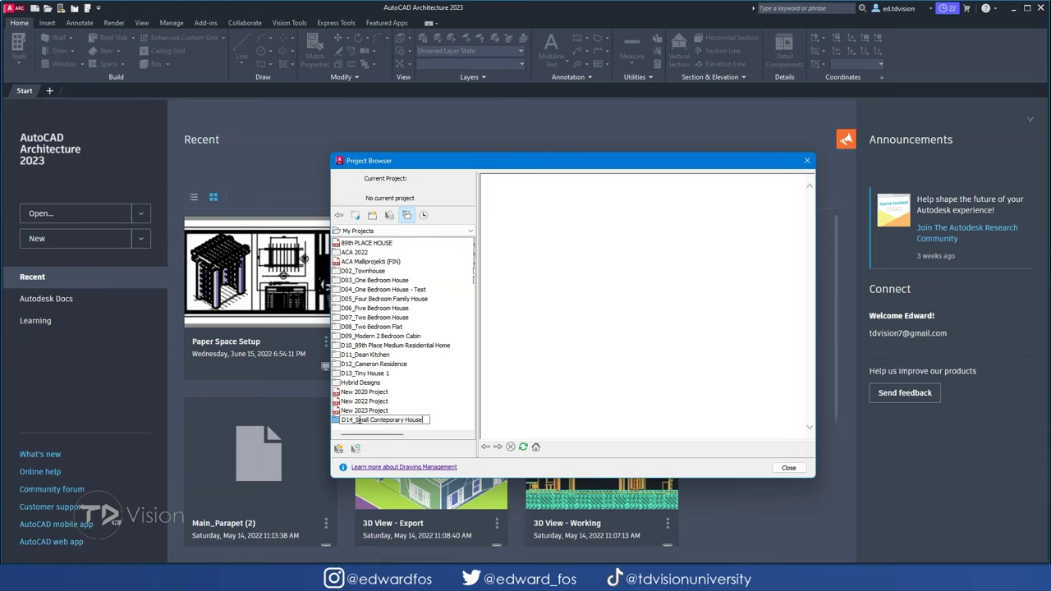
key("Return")
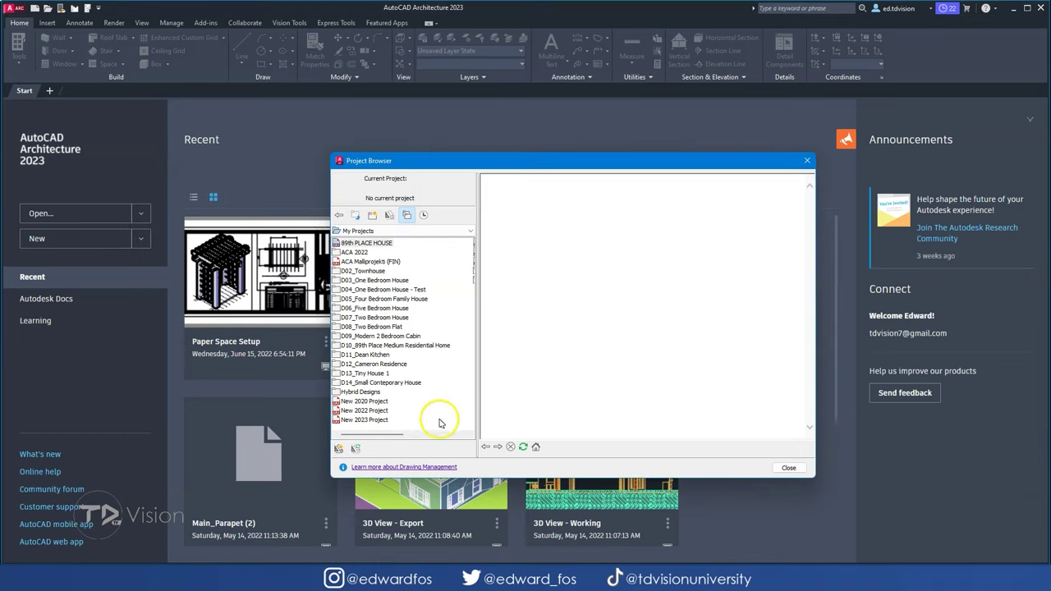
left_click(338, 449)
type("D14")
key("Tab")
type("S")
left_click_drag(498, 223, 579, 224)
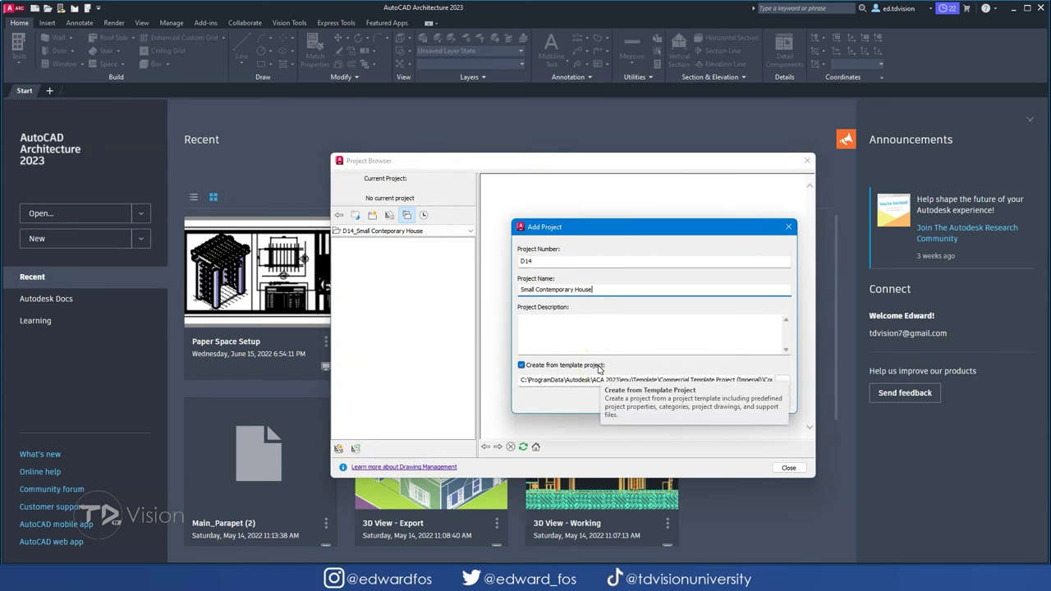
- Skip the project template and create the D14 project without one
left_click(782, 380)
left_click(698, 206)
left_click(699, 206)
double_click(588, 258)
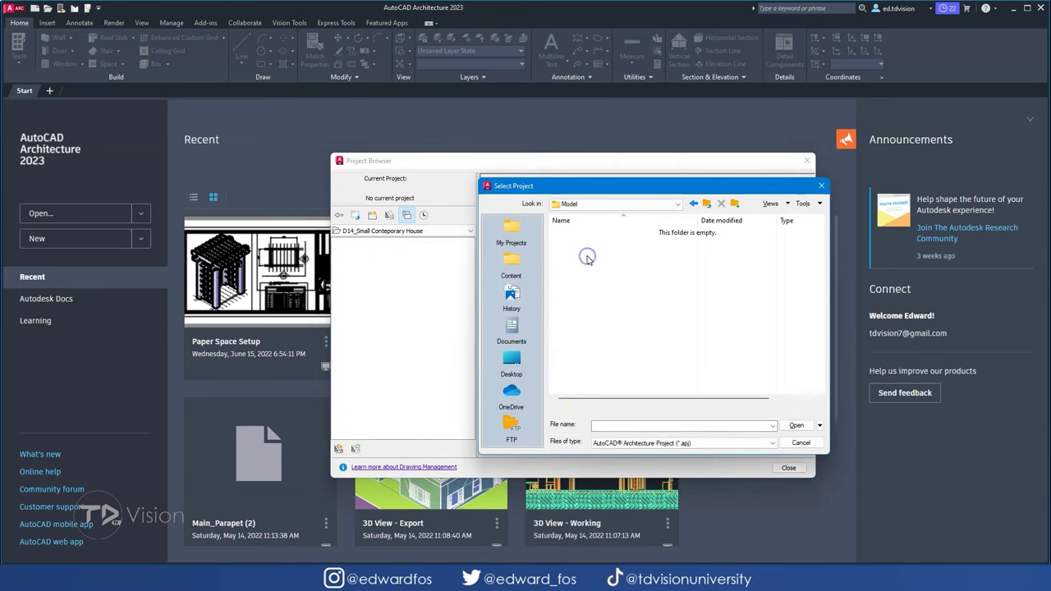
key("Escape")
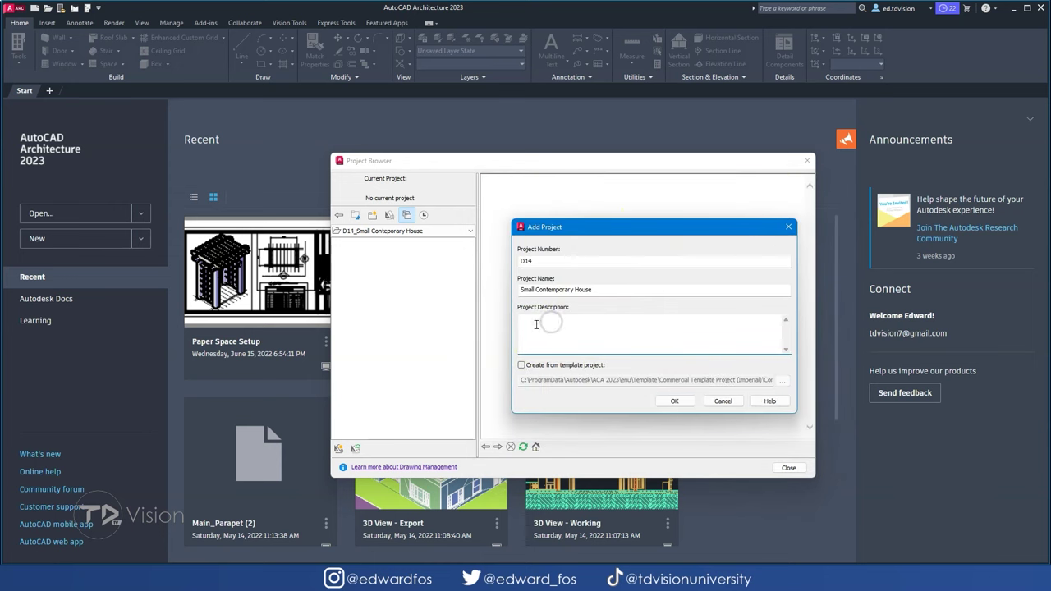
left_click(662, 400)
- Open the project properties and set relative xref paths and prefixed file names to Yes
left_click(788, 468)
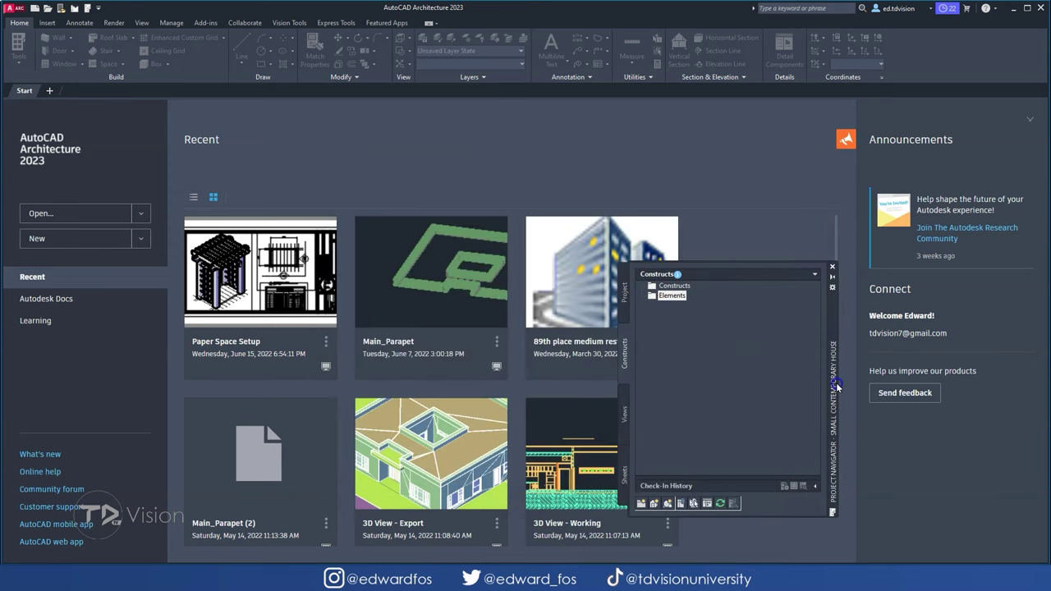
left_click(793, 220)
scroll(552, 317, "up", 3)
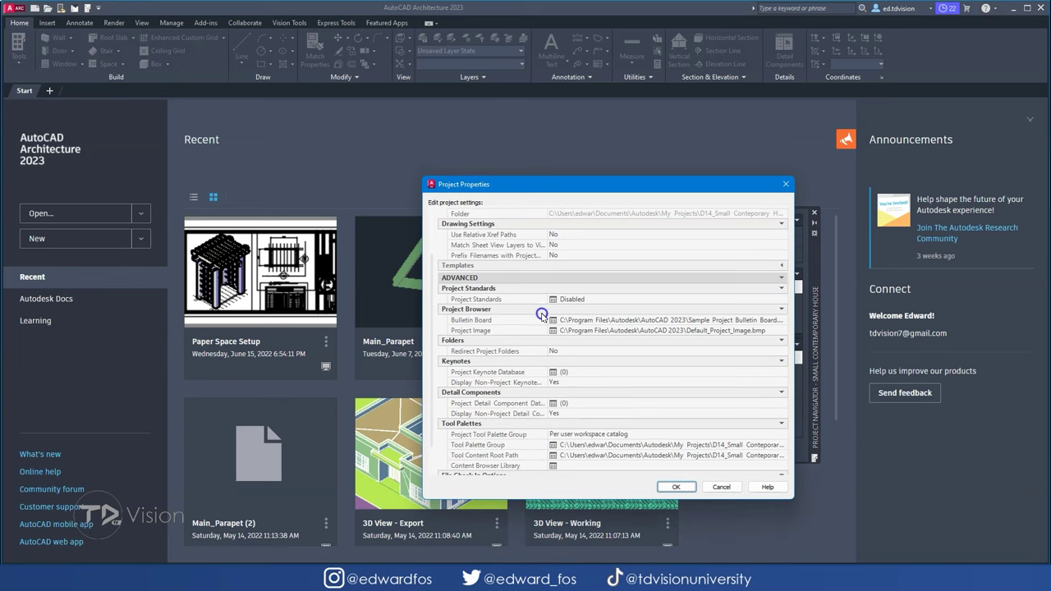
scroll(573, 319, "down", 2)
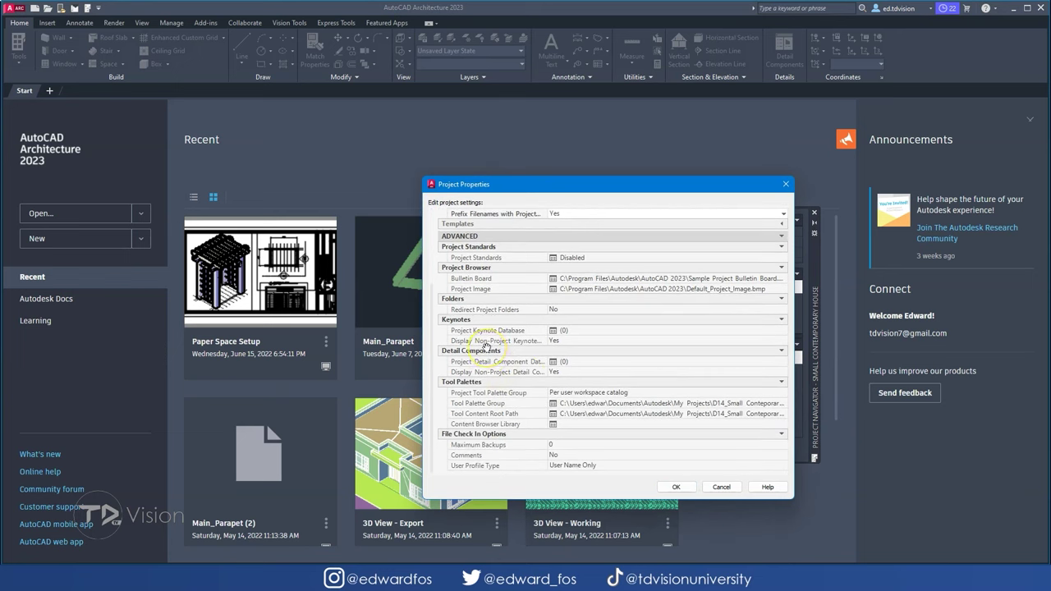
scroll(573, 319, "up", 3)
left_click_drag(707, 177, 708, 83)
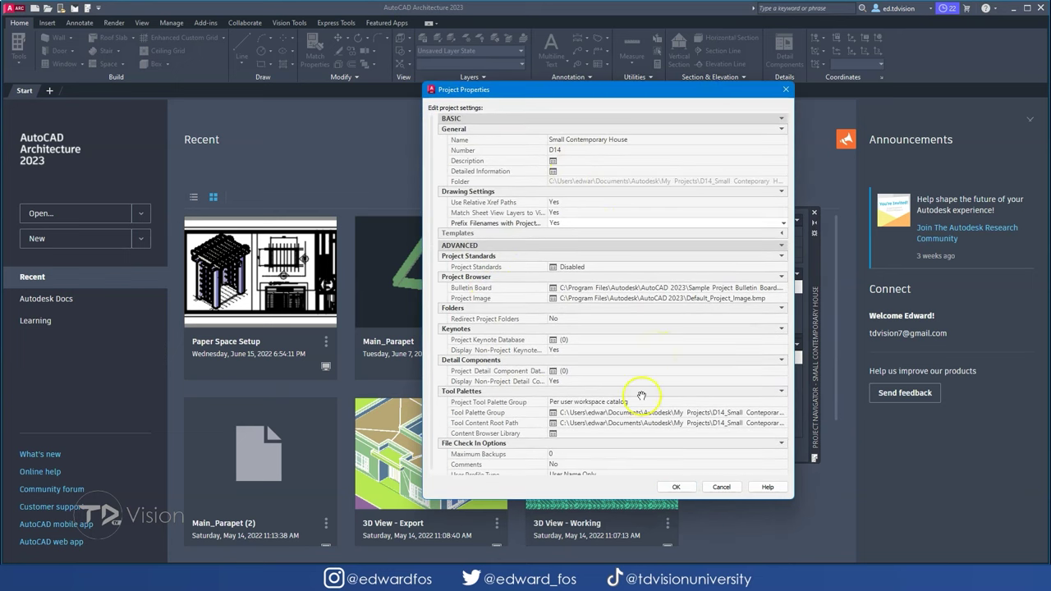
scroll(642, 396, "down", 1)
- Assign the Aec Model template as the common model/view template and accept the relative-paths prompt
left_click(779, 223)
left_click(552, 244)
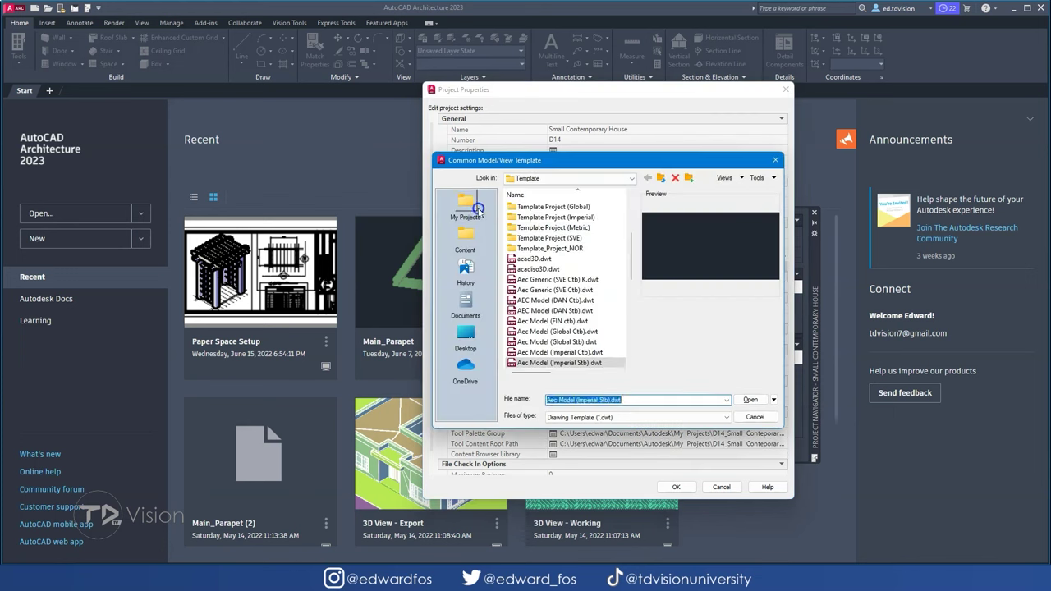
double_click(606, 216)
double_click(566, 271)
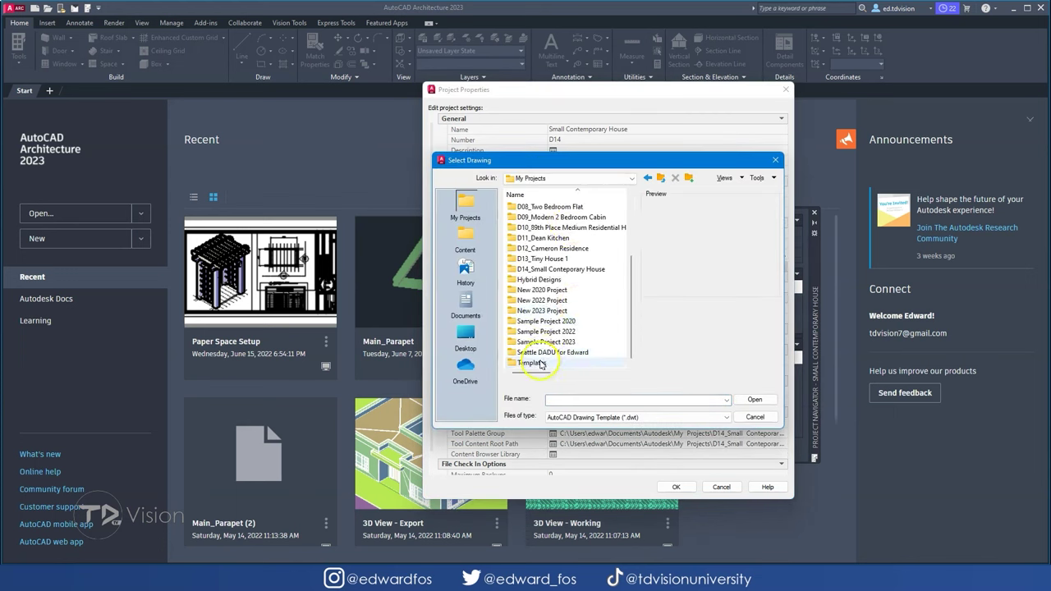
scroll(566, 312, "down", 2)
key("Escape")
left_click(676, 487)
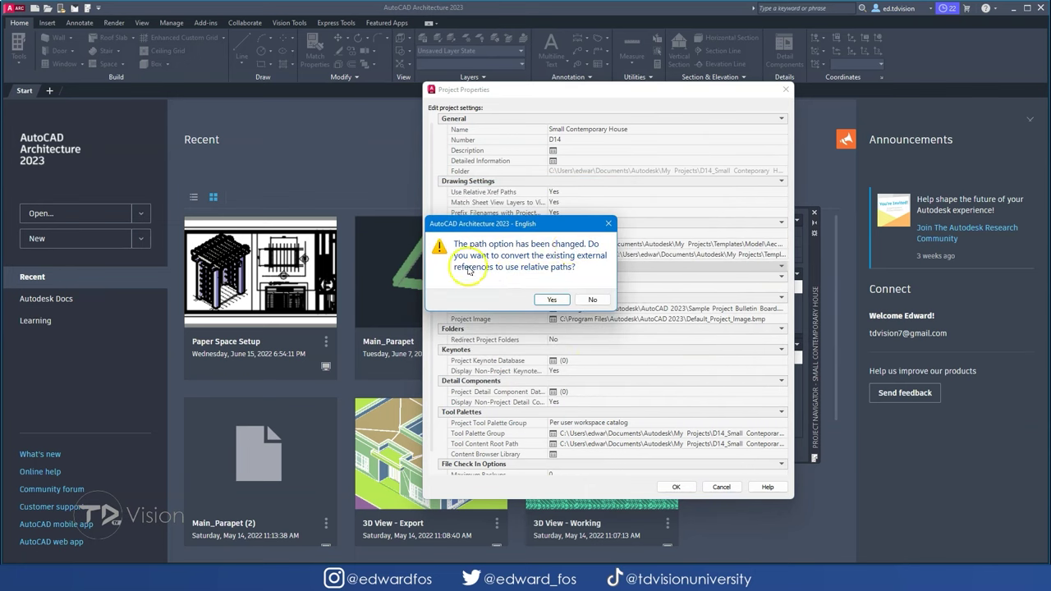
left_click(546, 300)
- Name Level 1 'Ground Floor' at 0' and add Level 2 'Upper Floor' at 10'
left_click(785, 275)
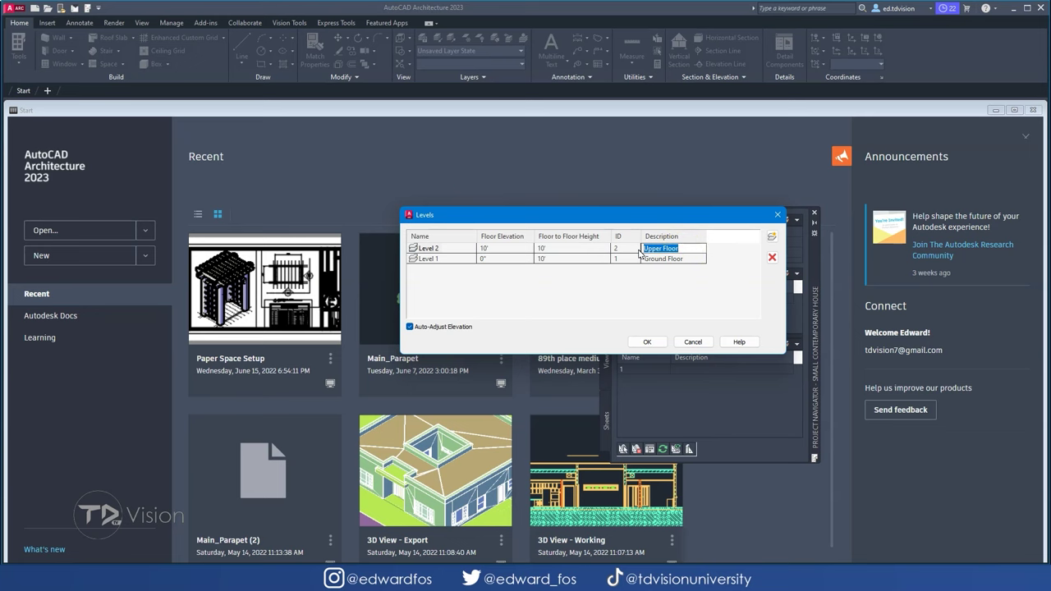
left_click(647, 342)
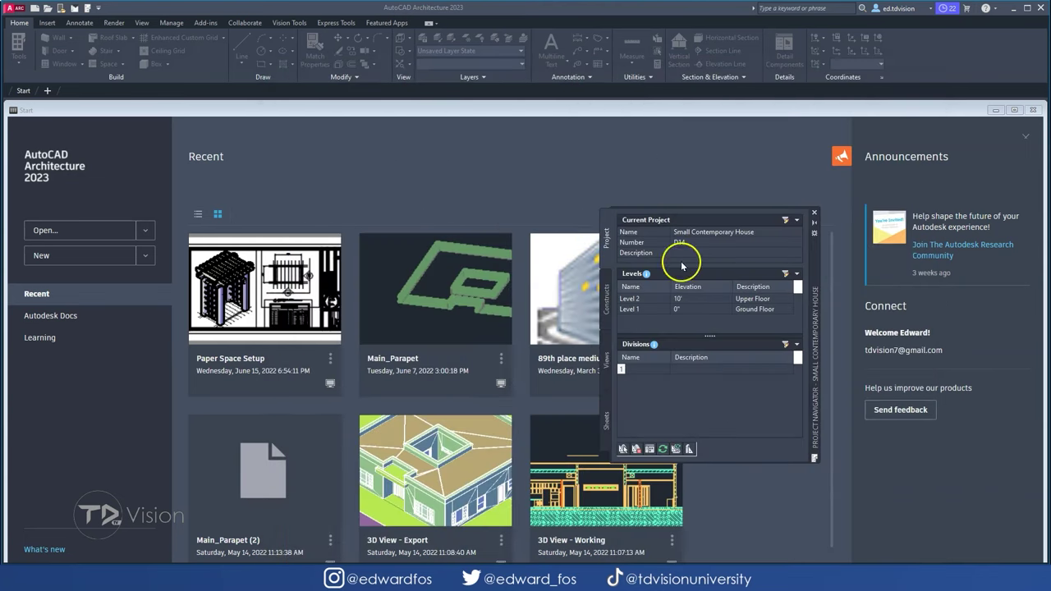
left_click(607, 297)
- Create the Architectural category with a Floor Layouts subcategory under Constructs
right_click(653, 232)
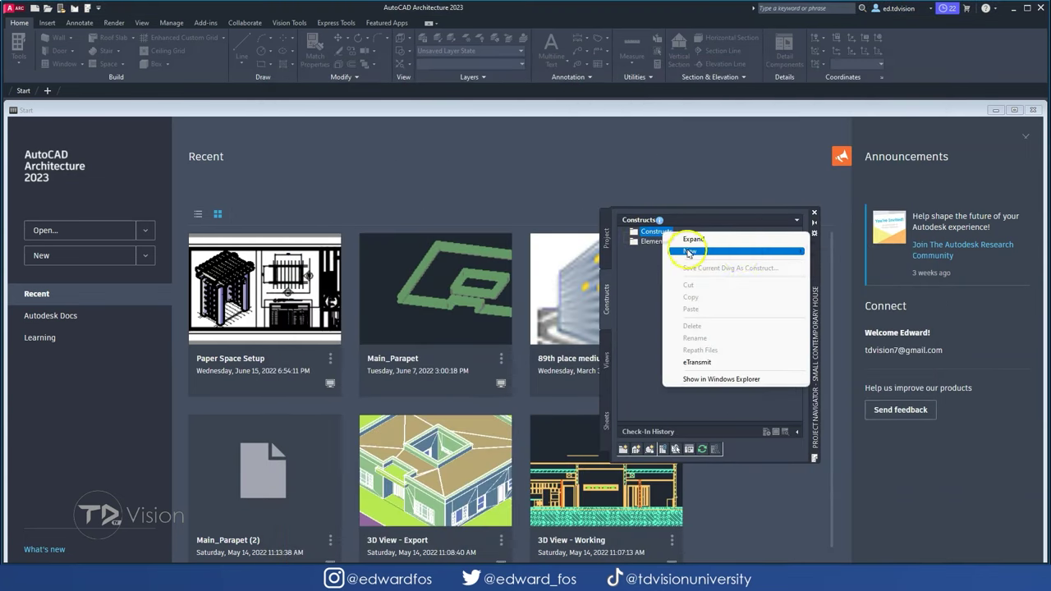
left_click(657, 251)
type("Architectural")
key("Return")
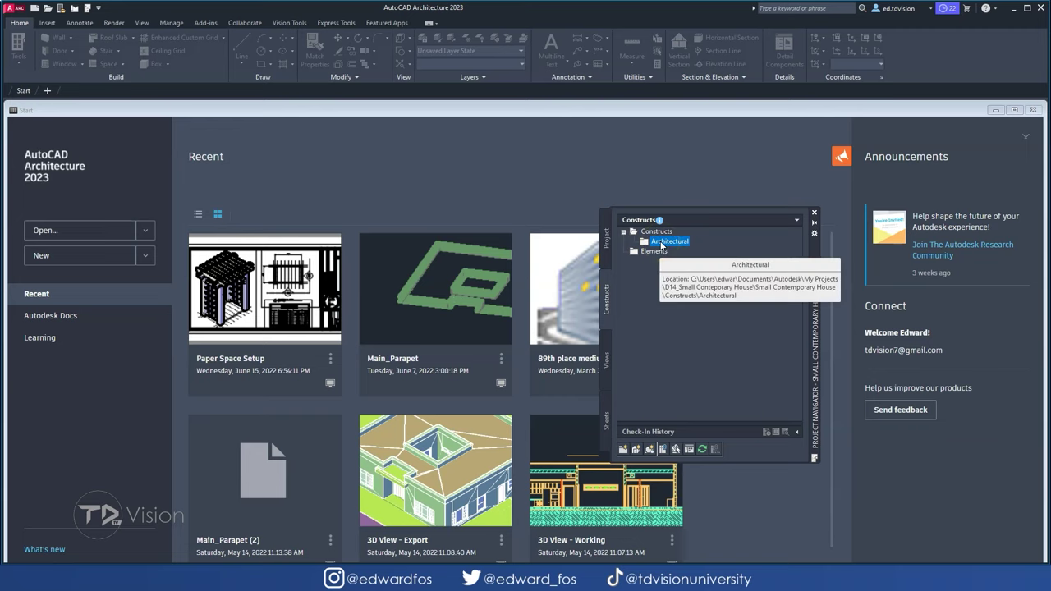
right_click(667, 244)
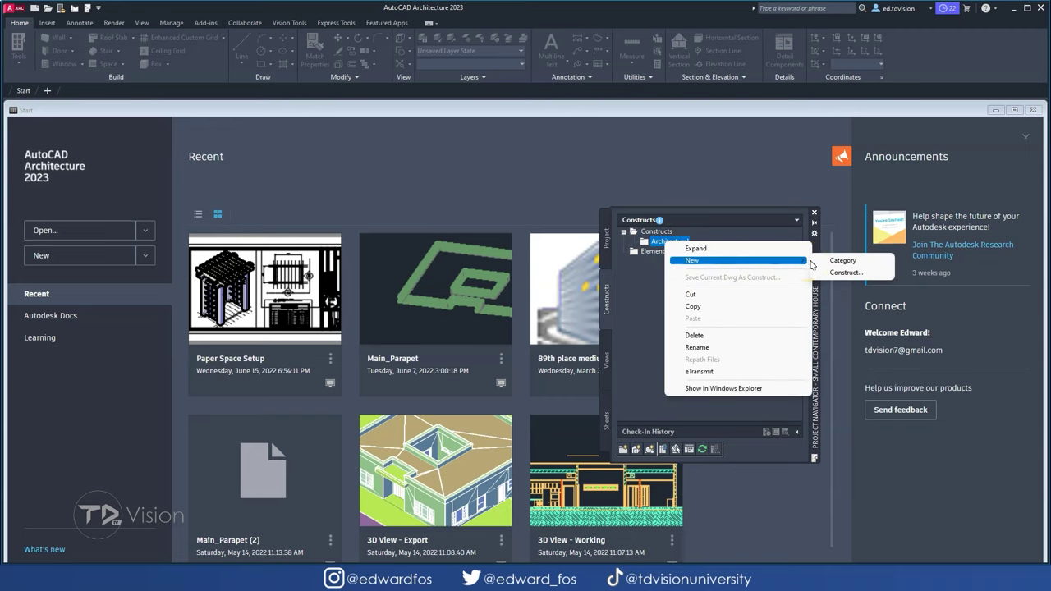
left_click(842, 260)
type("Floor Layouts")
key("Return")
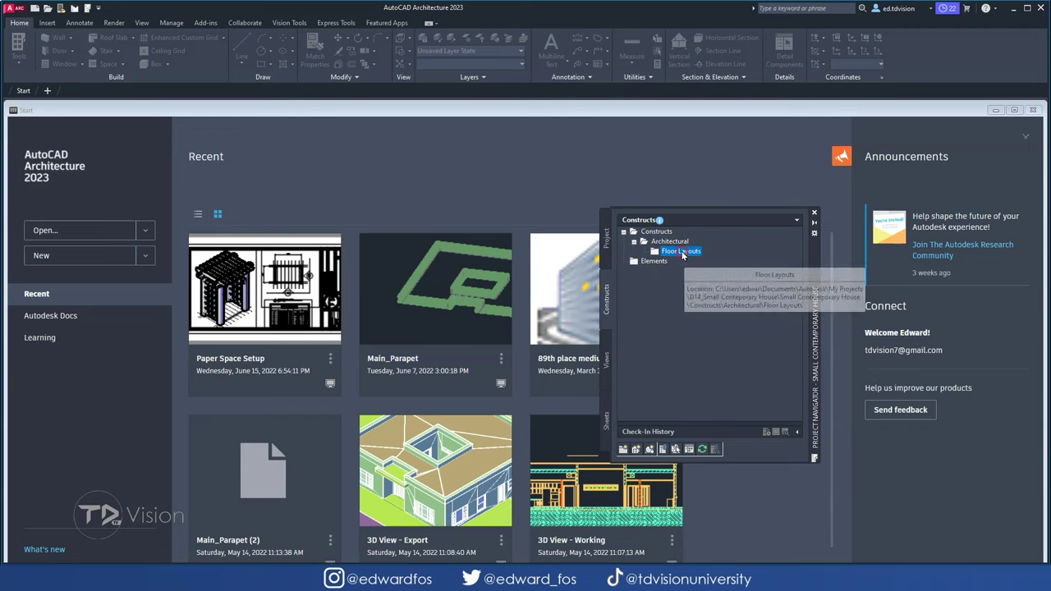
- Add constructs 01 and 02 Floor Layout and open the 01 Floor Layout drawing
left_click(389, 402)
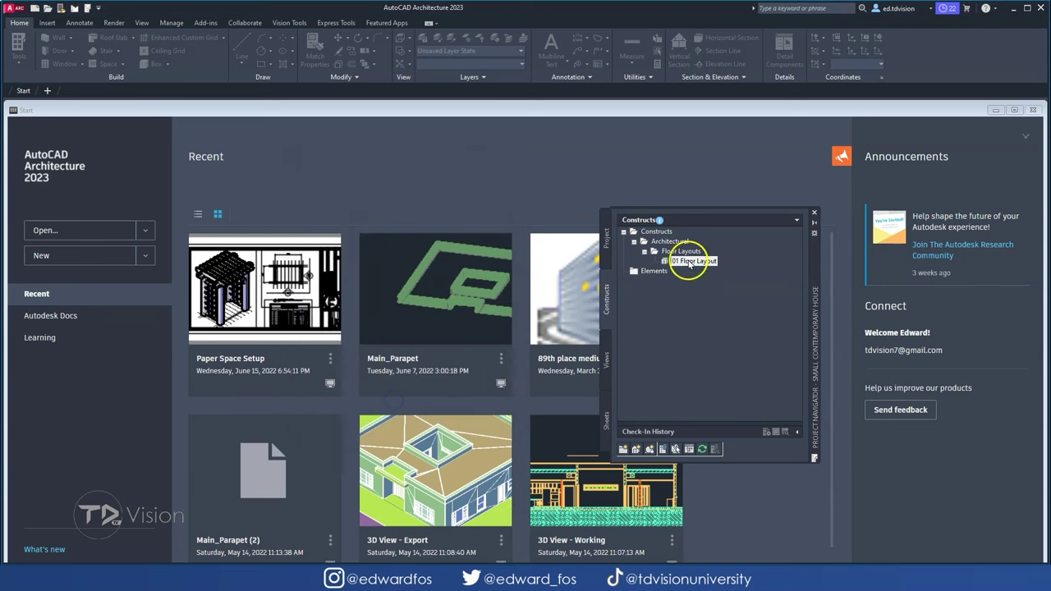
left_click(390, 402)
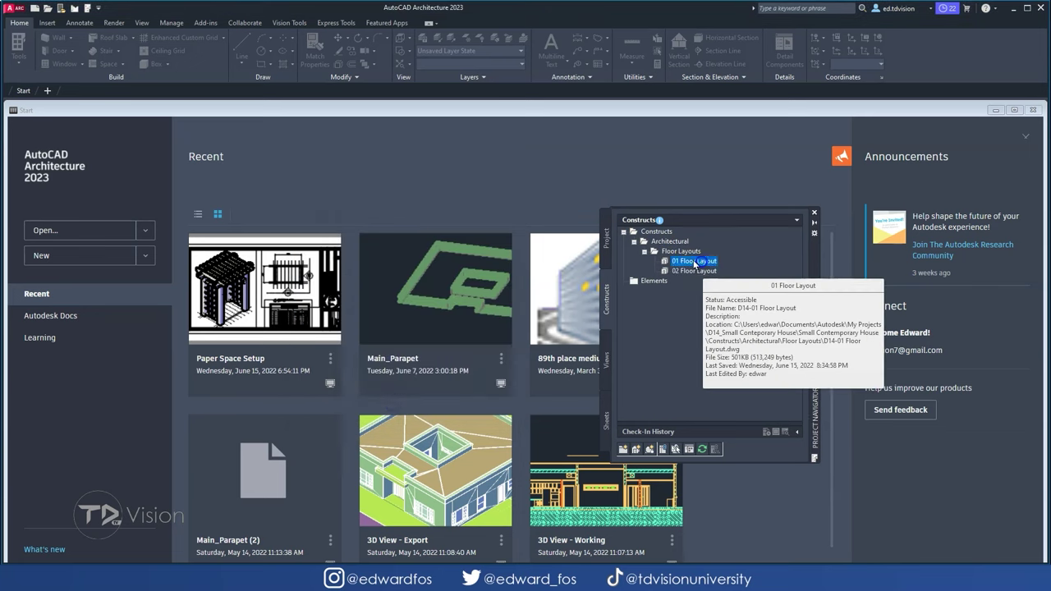
double_click(694, 260)
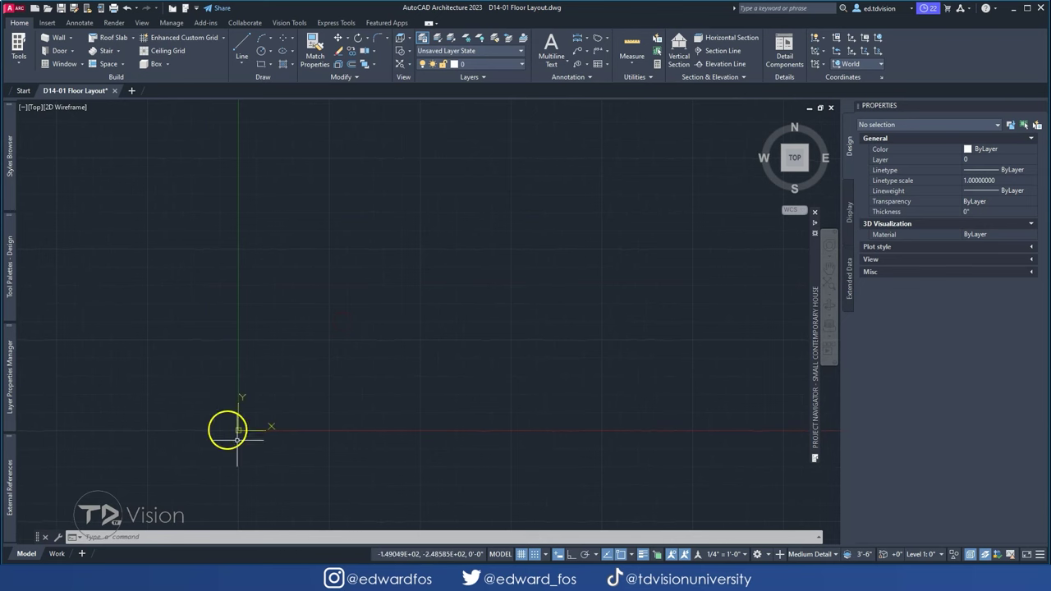
- Create a new Datum element under the Elements category
middle_click_drag(427, 336, 553, 294)
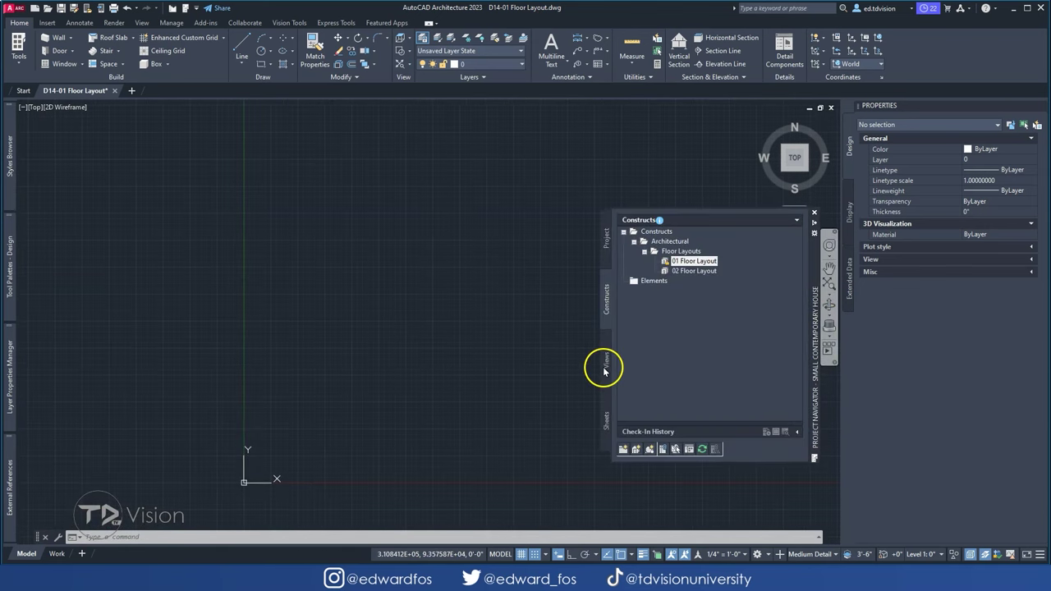
right_click(661, 280)
left_click(767, 315)
type("Datum")
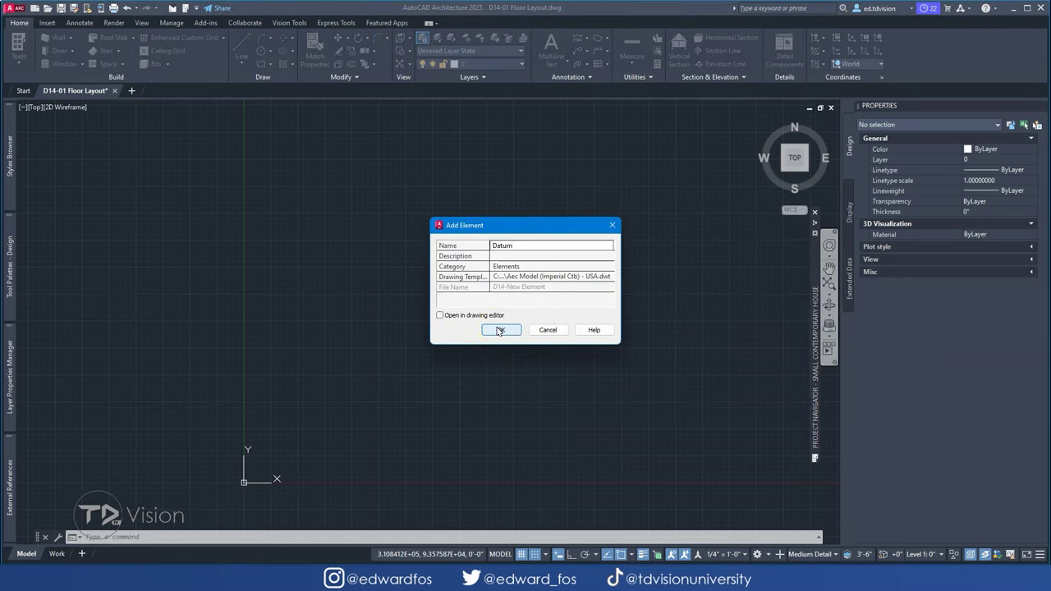
left_click(499, 331)
- Place a point in the Datum drawing with the PO command
type("po")
key("Return")
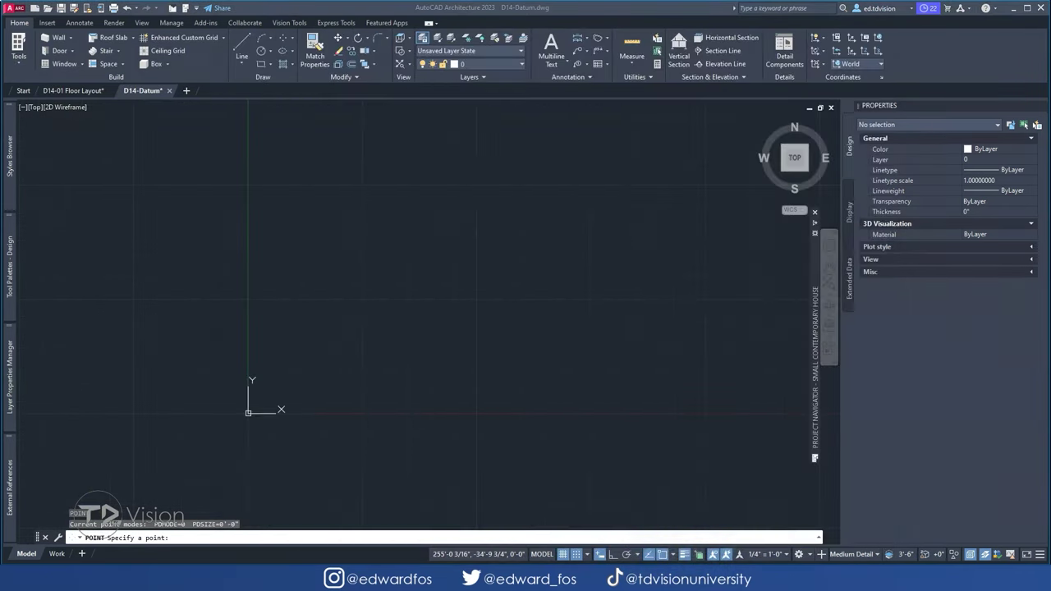
left_click(469, 272)
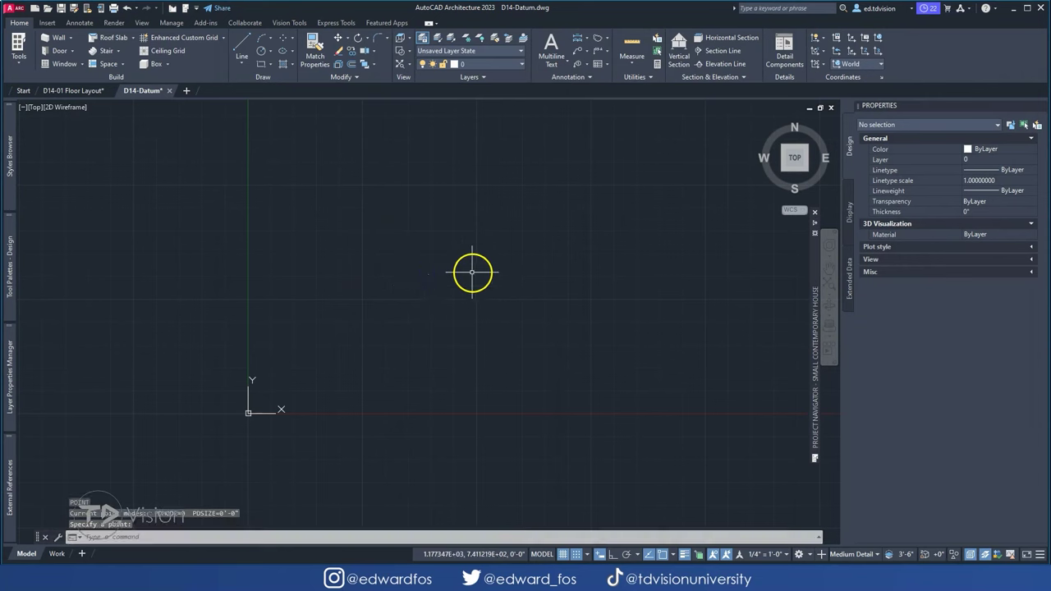
scroll(472, 271, "up", 3)
left_click_drag(427, 255, 507, 312)
key("Escape")
- Give the point a circled-cross style via PTYPE and close the Datum drawing
type("ptype")
key("Return")
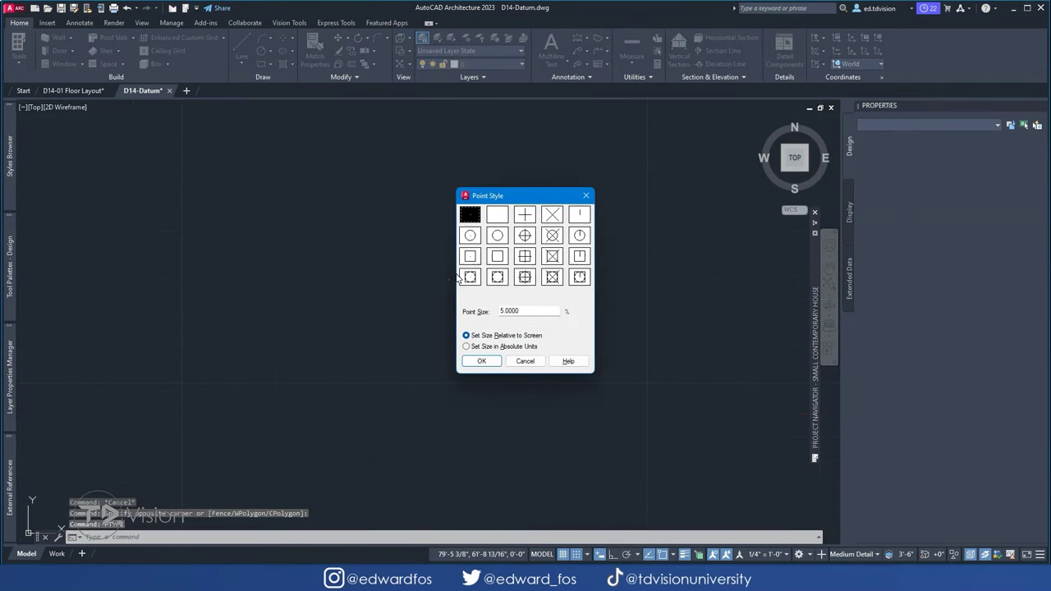
left_click(481, 361)
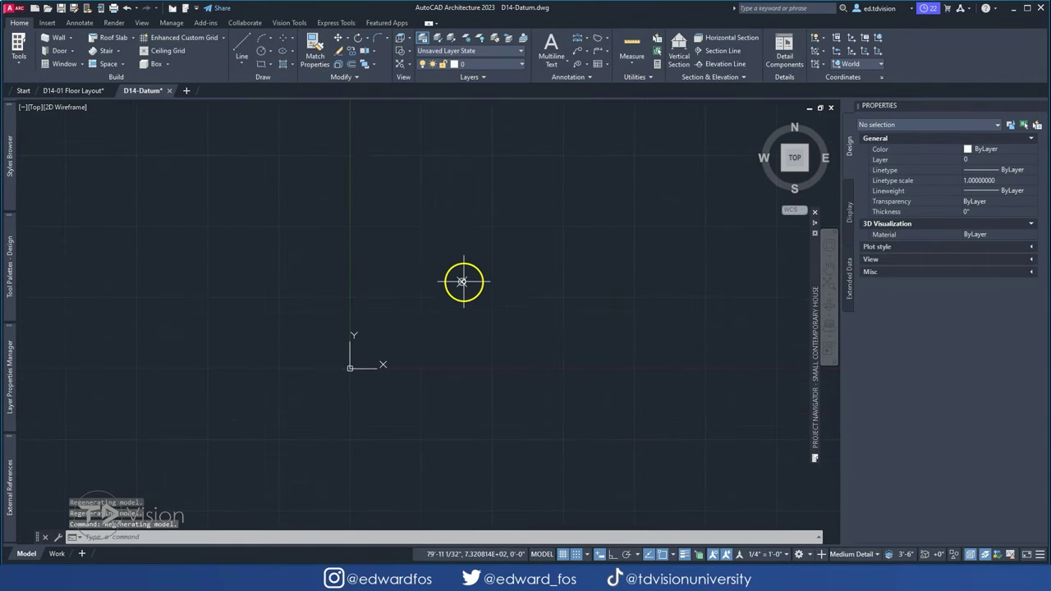
left_click(170, 91)
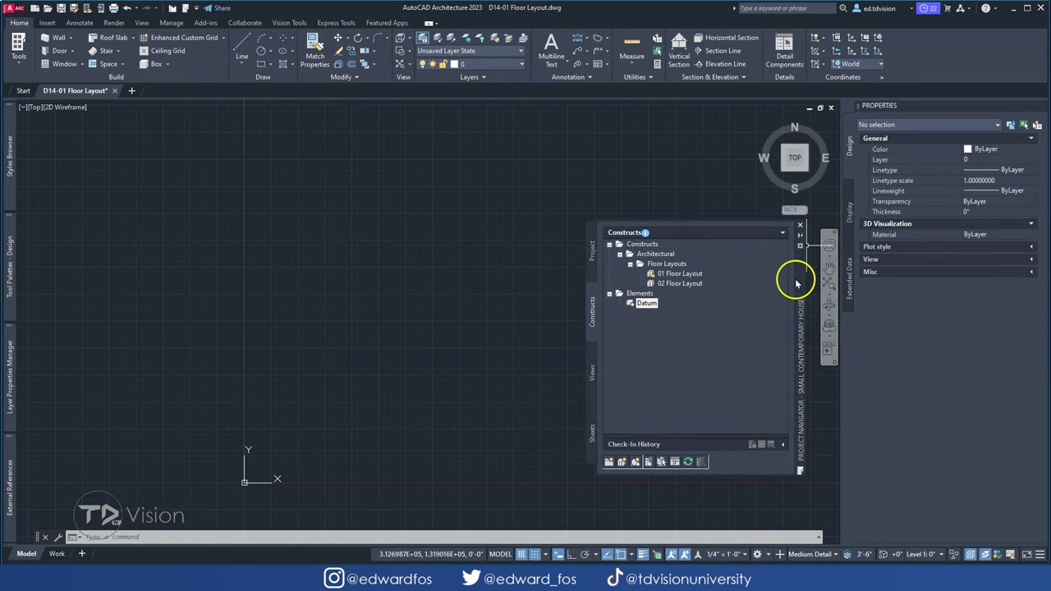
- Zoom extents and frame the view around the datum point
right_click(817, 328)
left_click(679, 305)
middle_click(362, 316)
left_click(307, 312)
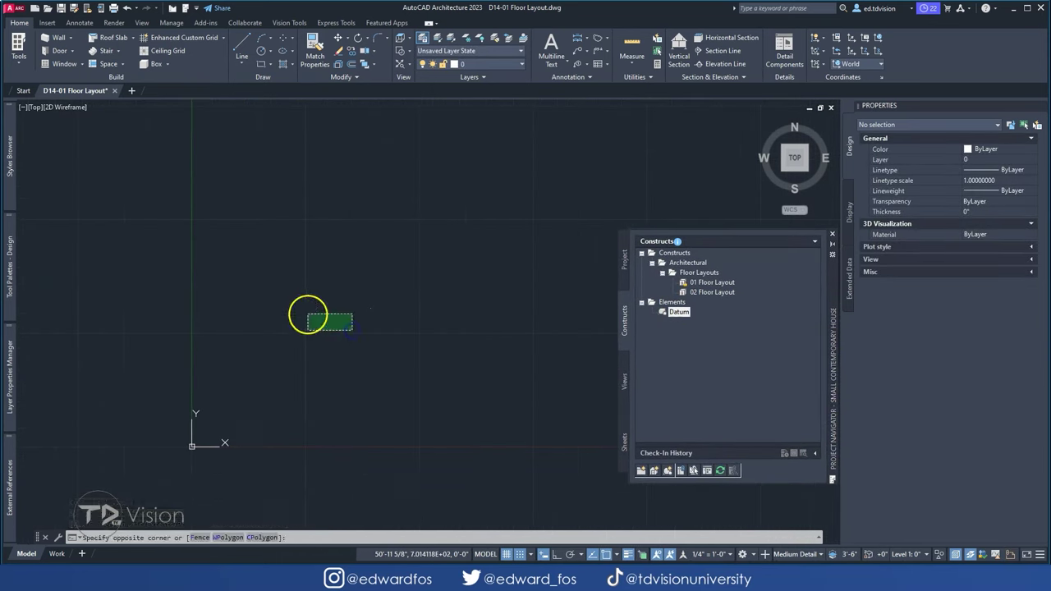
left_click(355, 334)
middle_click_drag(354, 334, 304, 351)
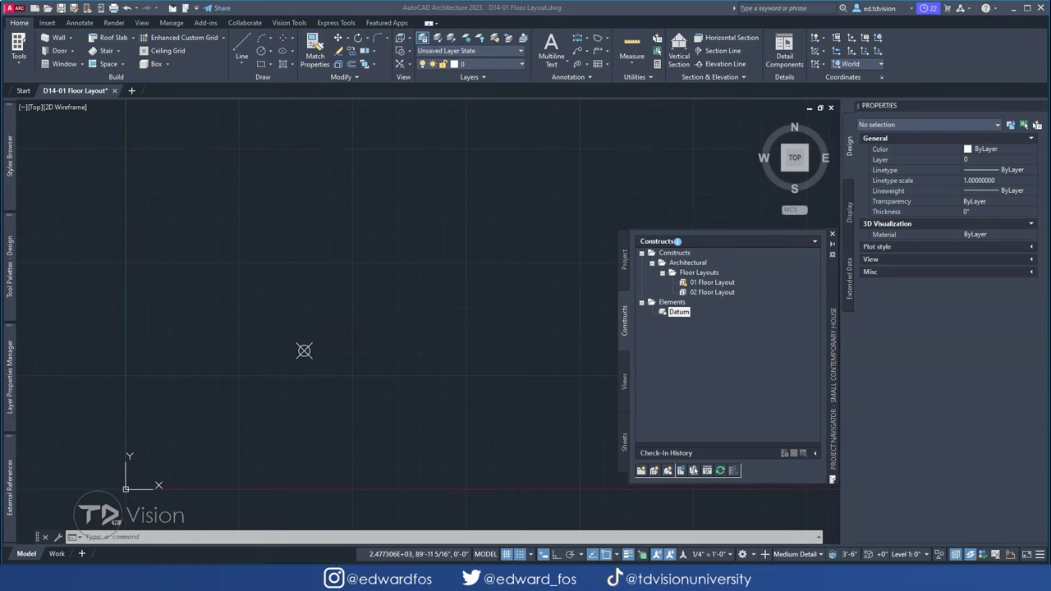
middle_click(311, 352)
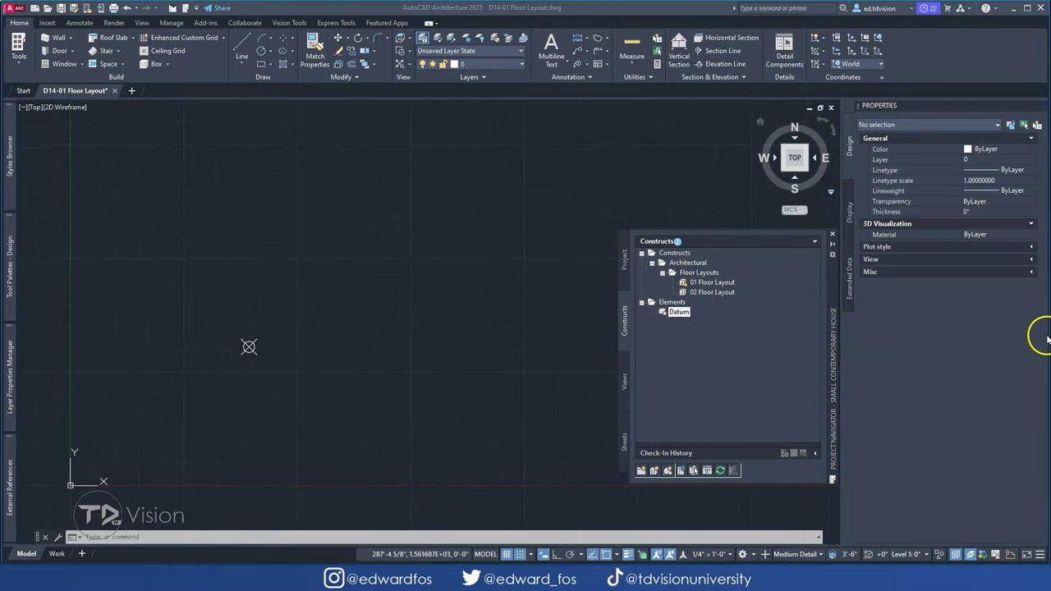
- Draw a 28' by 26' rectangle from the datum point and open the wall Styles Browser
type("rec")
key("Return")
left_click(249, 347)
type("d")
key("Return")
key("Return")
type("26")
key("Return")
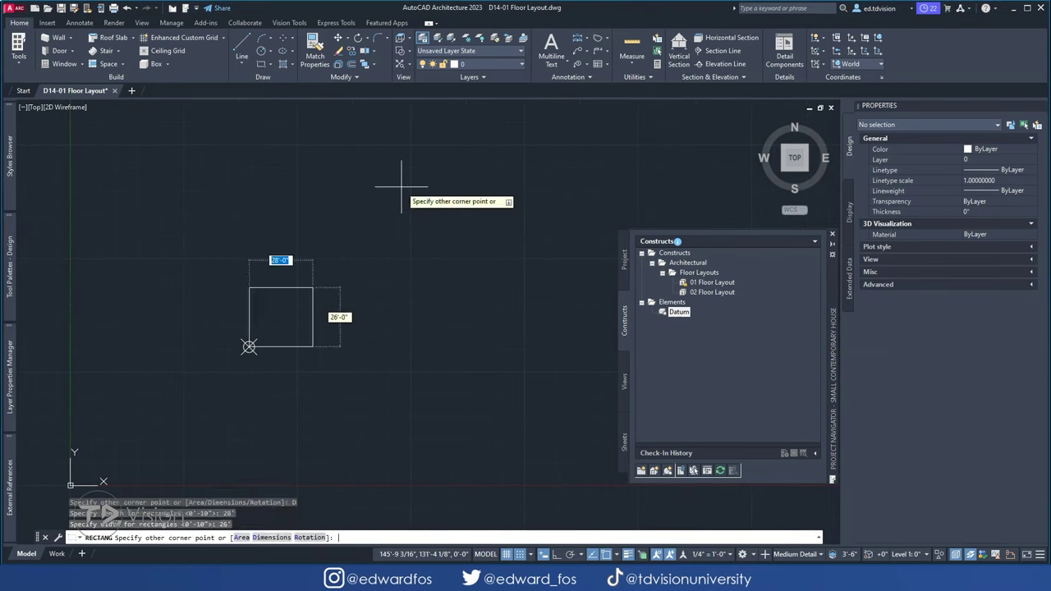
left_click(305, 301)
left_click(279, 290)
key("Escape")
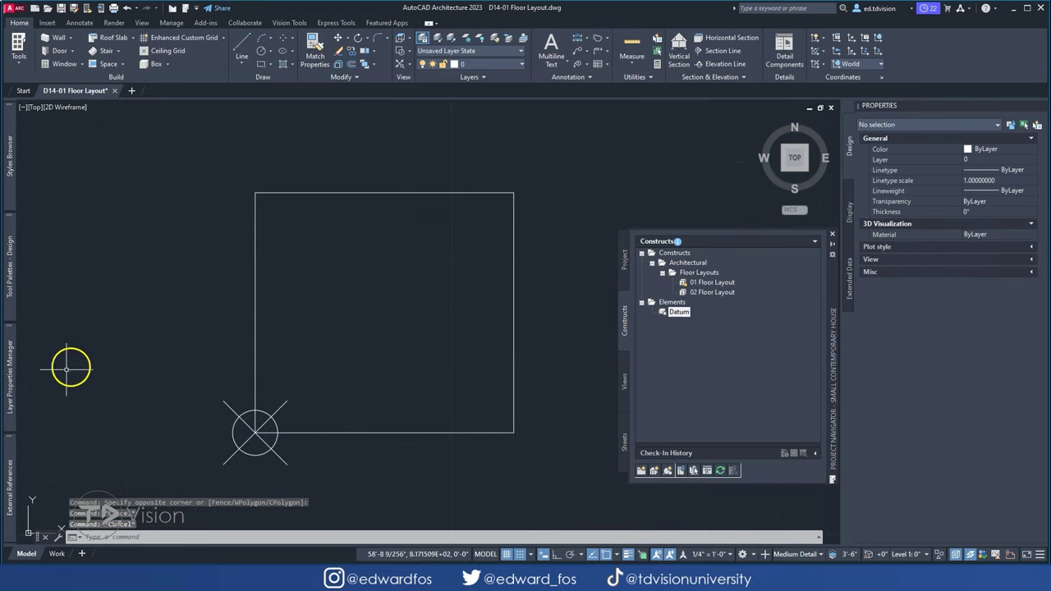
left_click(10, 156)
mouse_move(263, 271)
left_mouse_down()
mouse_move(262, 298)
mouse_move(263, 275)
left_mouse_up()
- Add Left-justified walls tracing the rectangle with WALLADD
type("walladd")
key("Return")
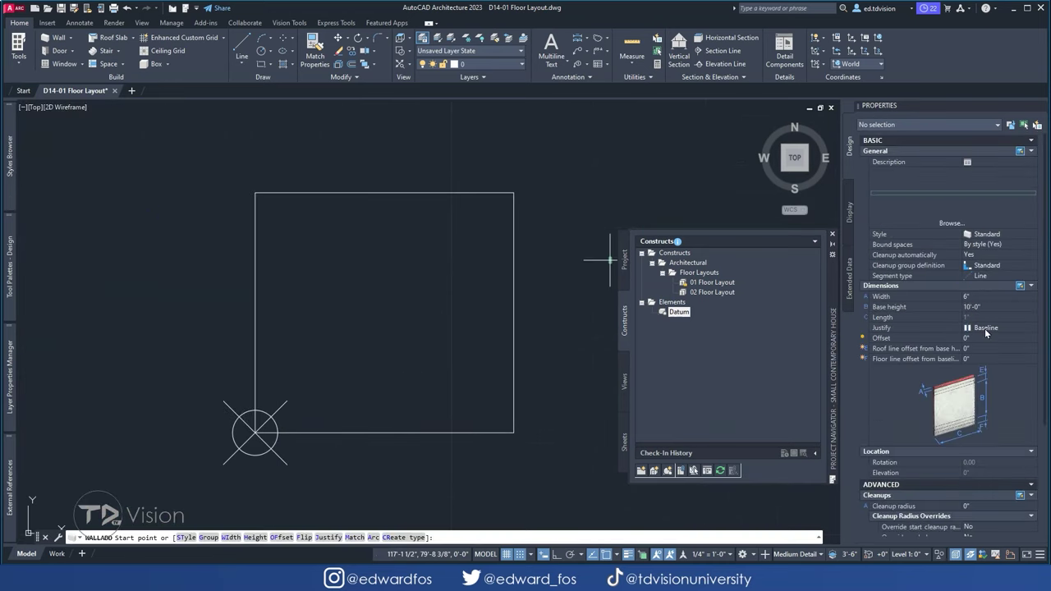
left_click(993, 339)
scroll(446, 176, "up", 3)
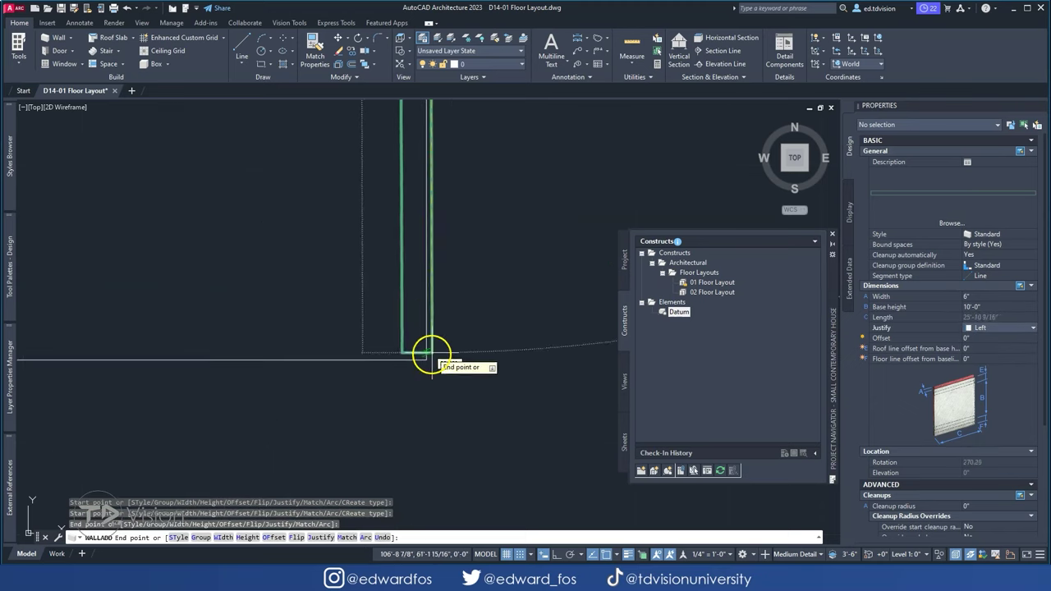
left_click(429, 352)
key("Escape")
key("Escape")
left_click(270, 232)
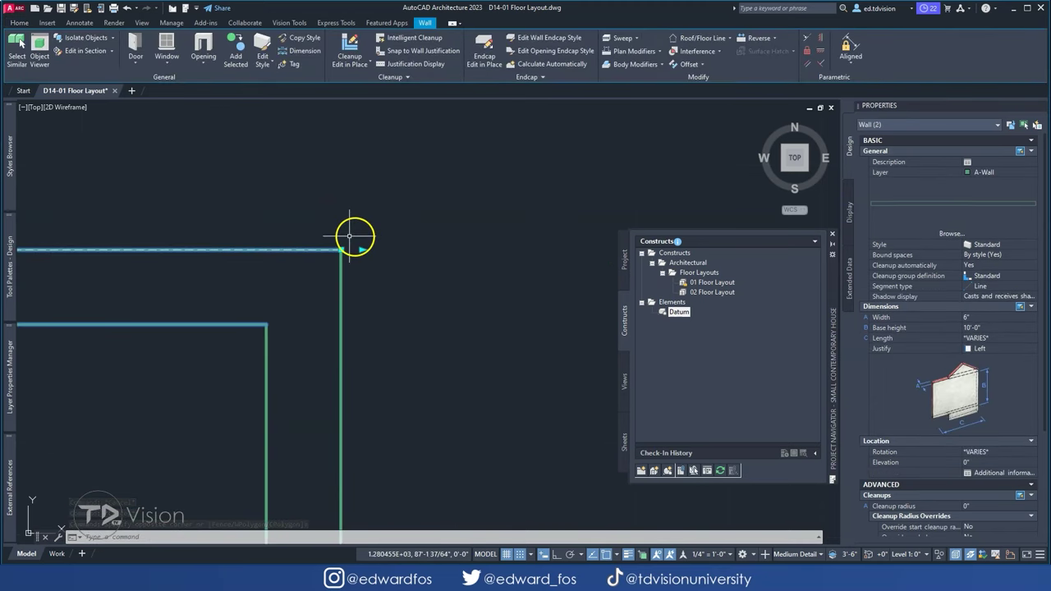
key("Escape")
scroll(354, 238, "down", 6)
scroll(298, 258, "up", 2)
- Offset-copy the left outer wall 11'6" inward to form an interior wall
left_click(321, 314)
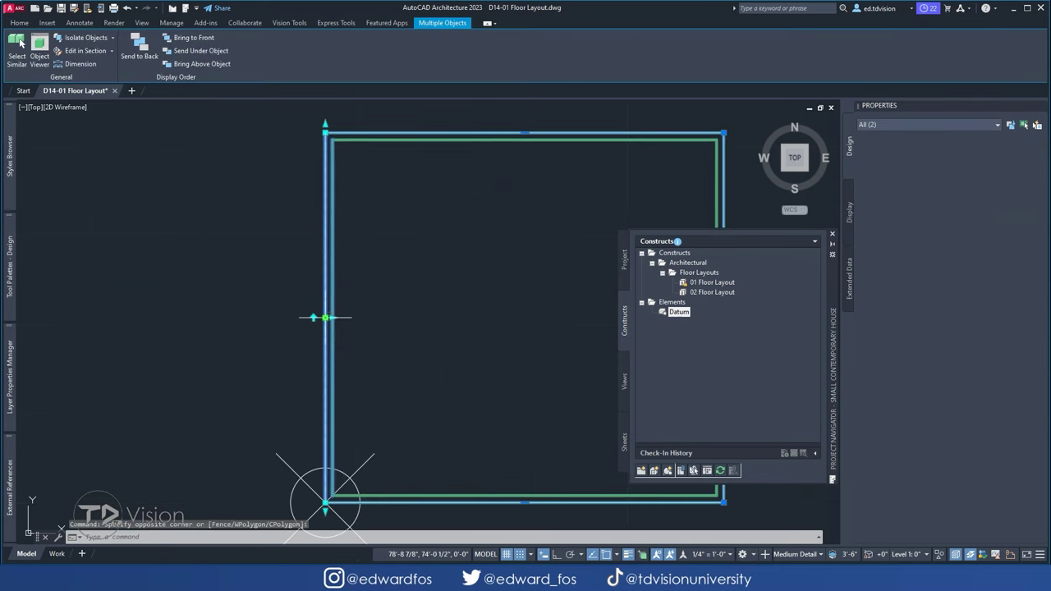
left_click(688, 64)
left_click(696, 83)
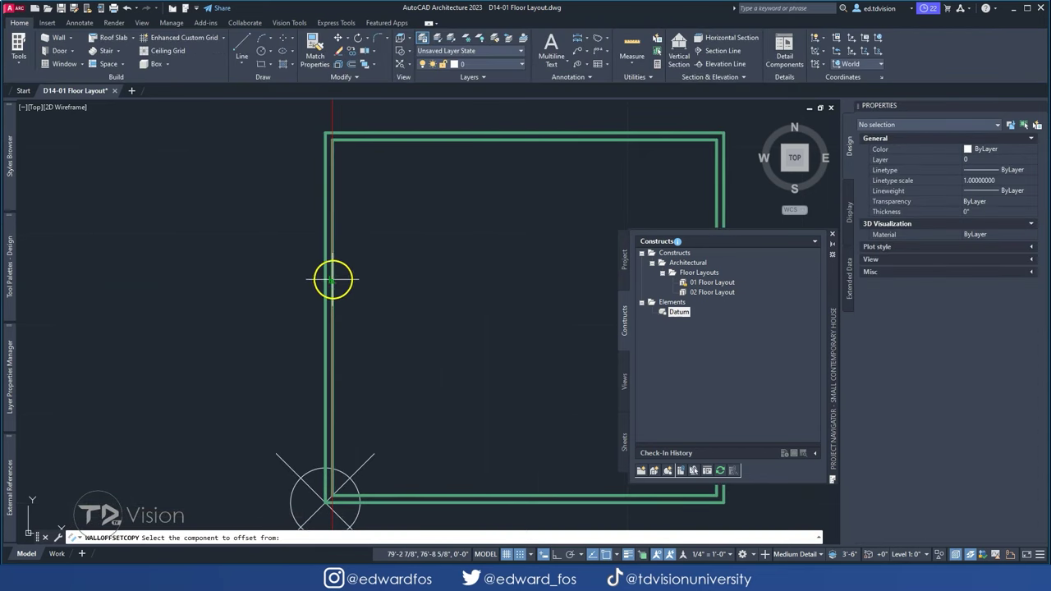
left_click(331, 274)
type("11'6")
key("Return")
key("Escape")
left_click(336, 140)
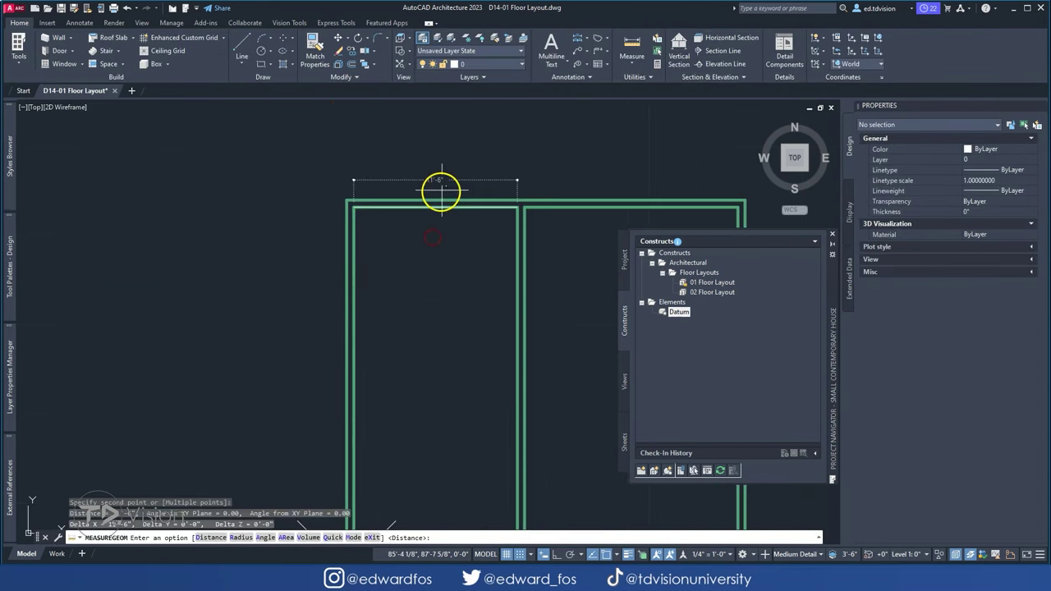
key("Escape")
scroll(463, 170, "down", 3)
- Set the new interior wall to Baseline justification and move it 3 units
left_click(413, 298)
scroll(415, 205, "up", 4)
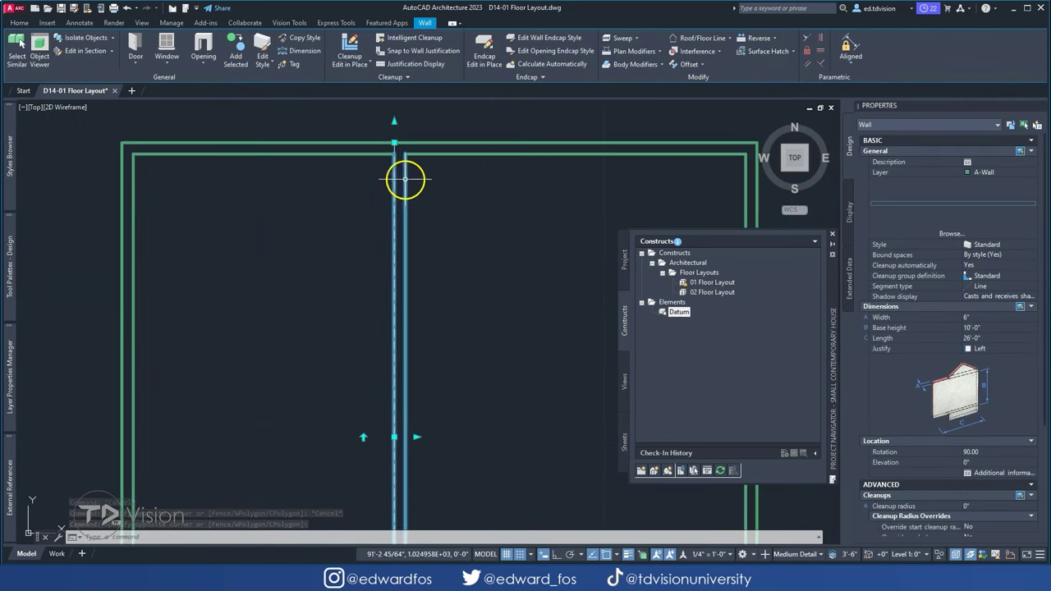
left_click(986, 389)
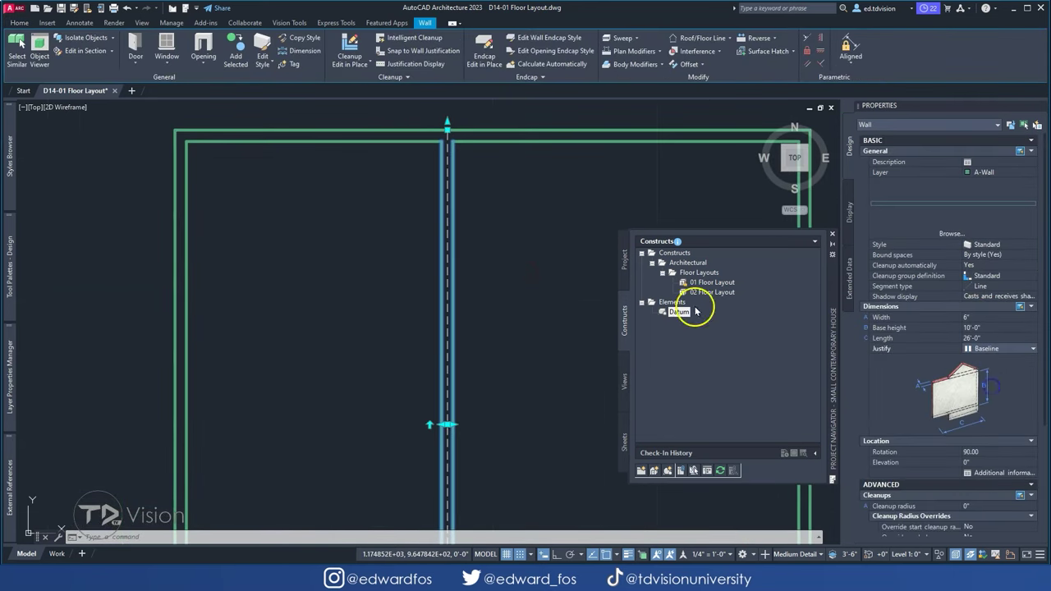
scroll(469, 235, "down", 3)
scroll(396, 162, "up", 3)
type("m")
key("Return")
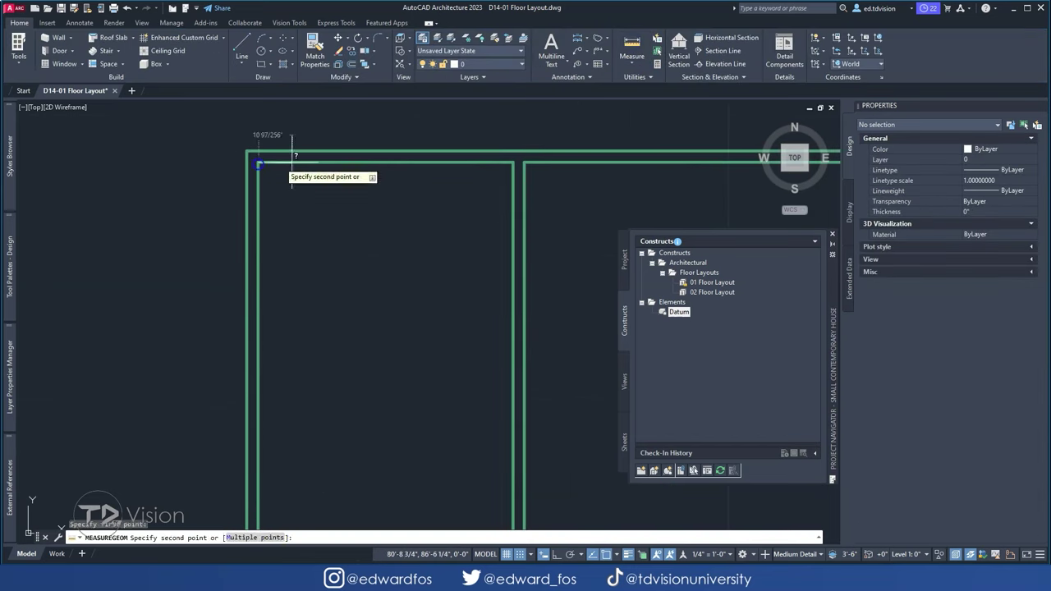
left_click(399, 258)
key("F8")
type("3")
key("Return")
scroll(465, 246, "down", 3)
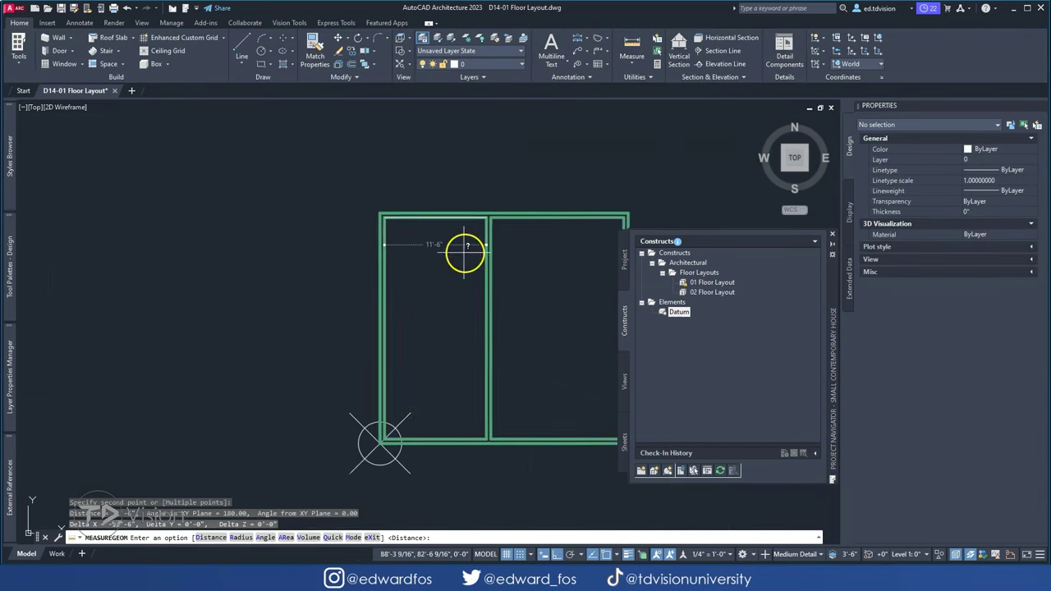
- Measure the room to confirm its 11'-6" width
left_click(476, 246)
left_click(763, 47)
scroll(520, 300, "up", 3)
key("Escape")
key("Escape")
key("Escape")
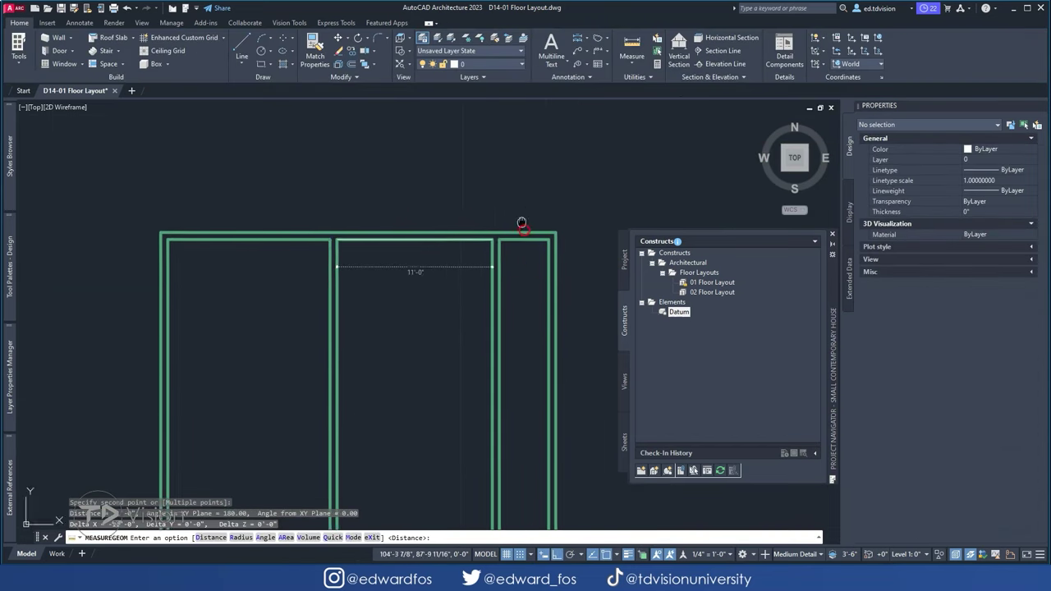
scroll(469, 218, "down", 3)
key("Escape")
key("Escape")
scroll(542, 359, "up", 5)
- Stretch the right interior wall's end by 12 to lengthen it
left_click(514, 345)
left_click(481, 305)
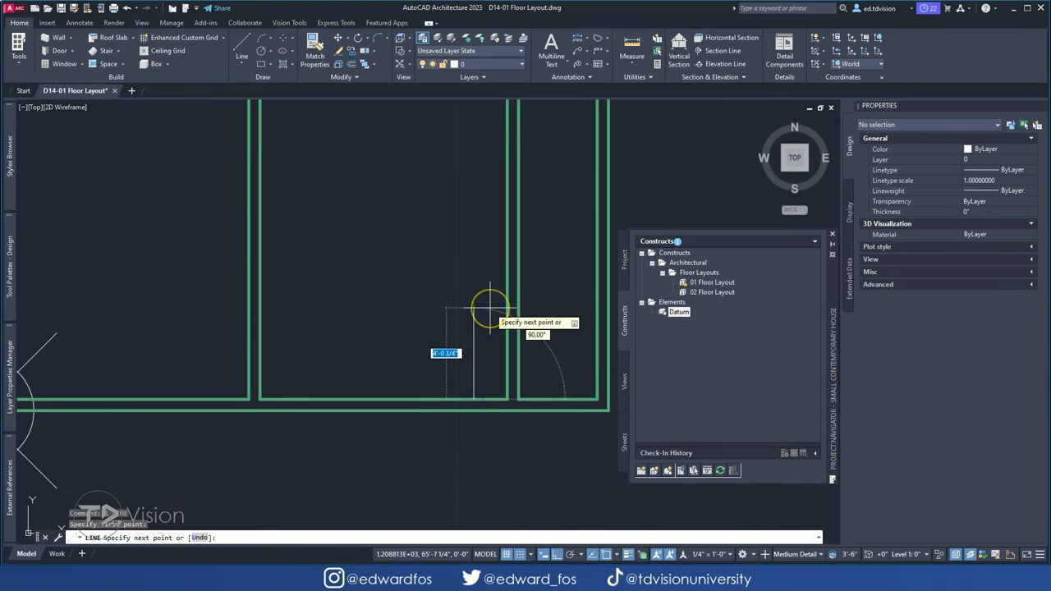
scroll(336, 383, "down", 2)
type("12")
key("Return")
key("Escape")
scroll(417, 293, "down", 3)
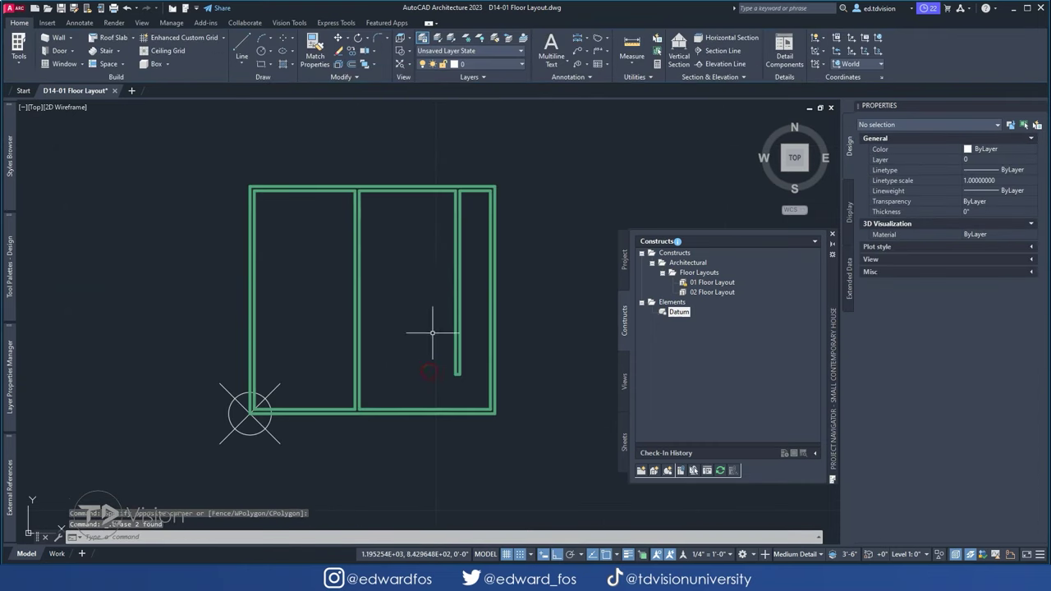
scroll(443, 293, "up", 3)
- Offset-copy the top outer wall downward to create a horizontal partition for the small room
left_click(493, 215)
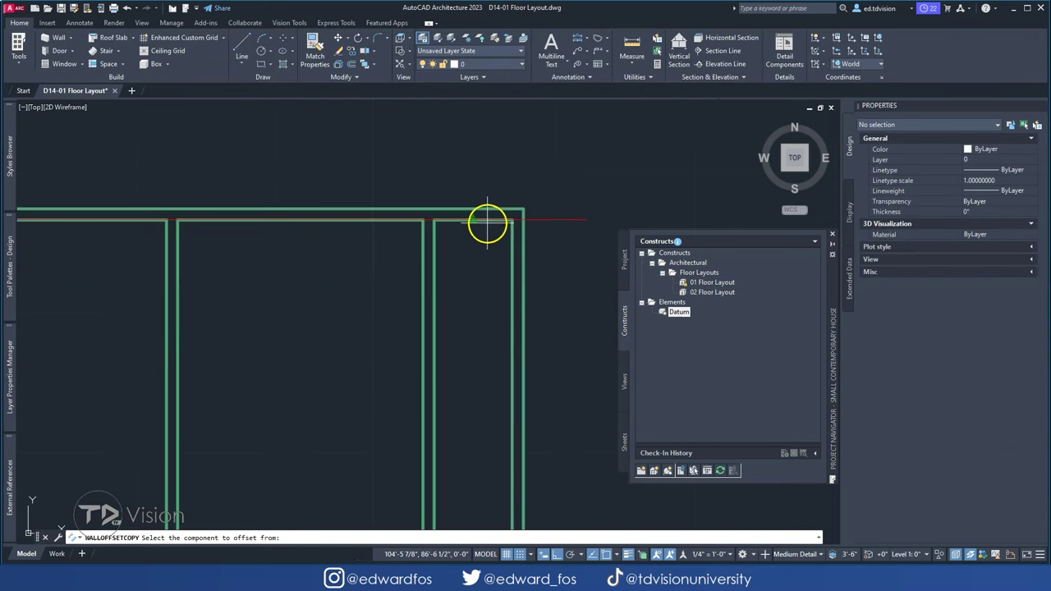
left_click(486, 217)
left_click(479, 334)
scroll(482, 322, "down", 2)
left_click(387, 295)
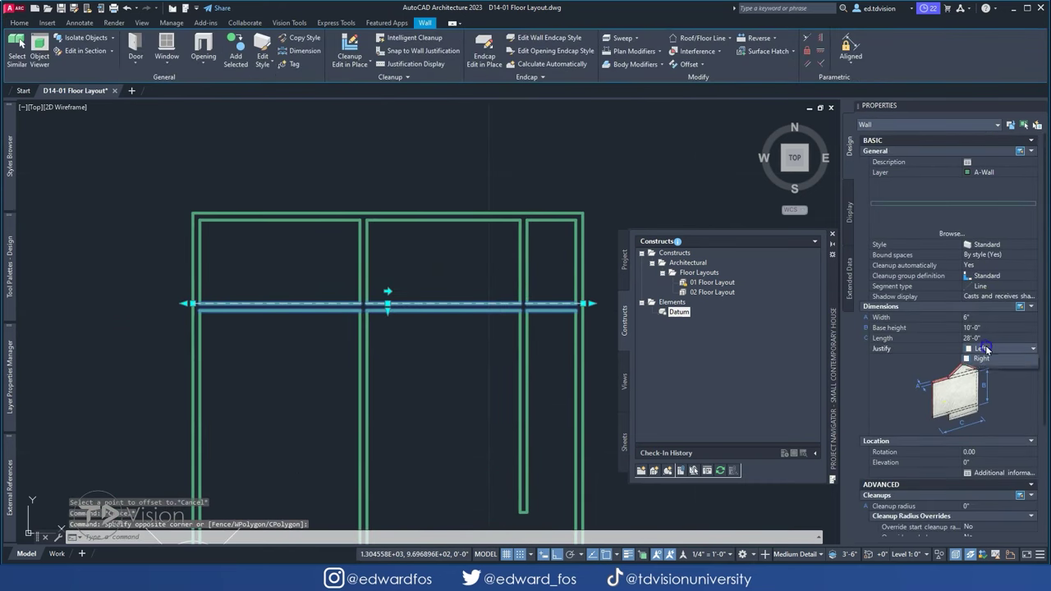
key("Escape")
type("tr")
key("Return")
key("Escape")
mouse_move(542, 326)
middle_mouse_down()
mouse_move(448, 267)
mouse_move(563, 305)
middle_mouse_up()
- Unload the datum reference from the plan
scroll(295, 369, "down", 2)
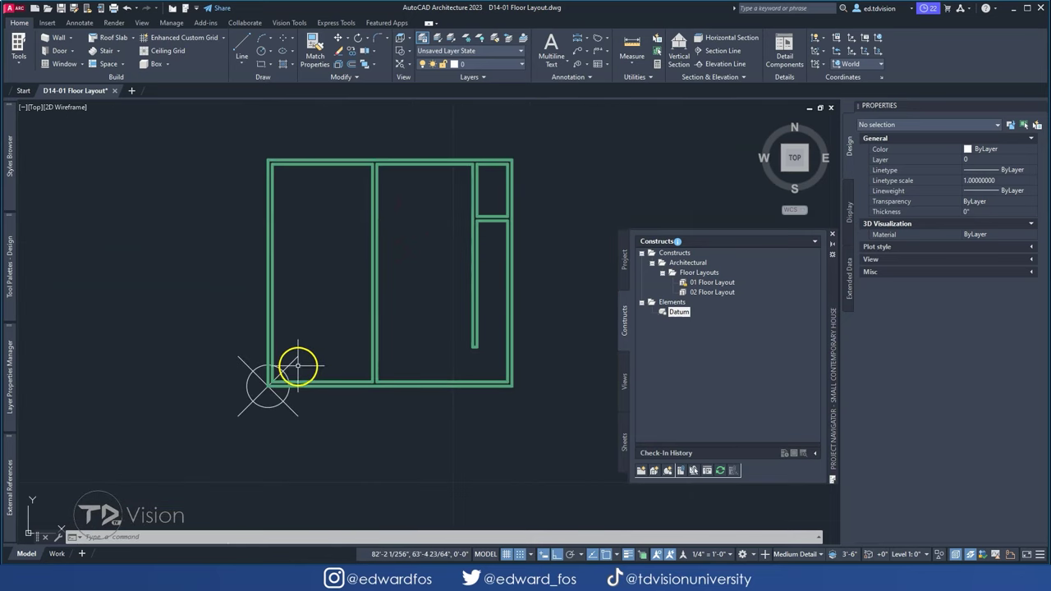
scroll(271, 378, "up", 3)
left_click(249, 399)
right_click(286, 338)
left_click(343, 137)
- Draw an 18 by 12 column rectangle beside the outer wall corner with RECTANG
middle_click_drag(444, 184, 479, 287)
mouse_move(464, 352)
middle_mouse_down()
mouse_move(268, 251)
mouse_move(399, 345)
middle_mouse_up()
type("rec")
key("Return")
scroll(399, 345, "up", 2)
left_click(380, 321)
type("d")
key("Return")
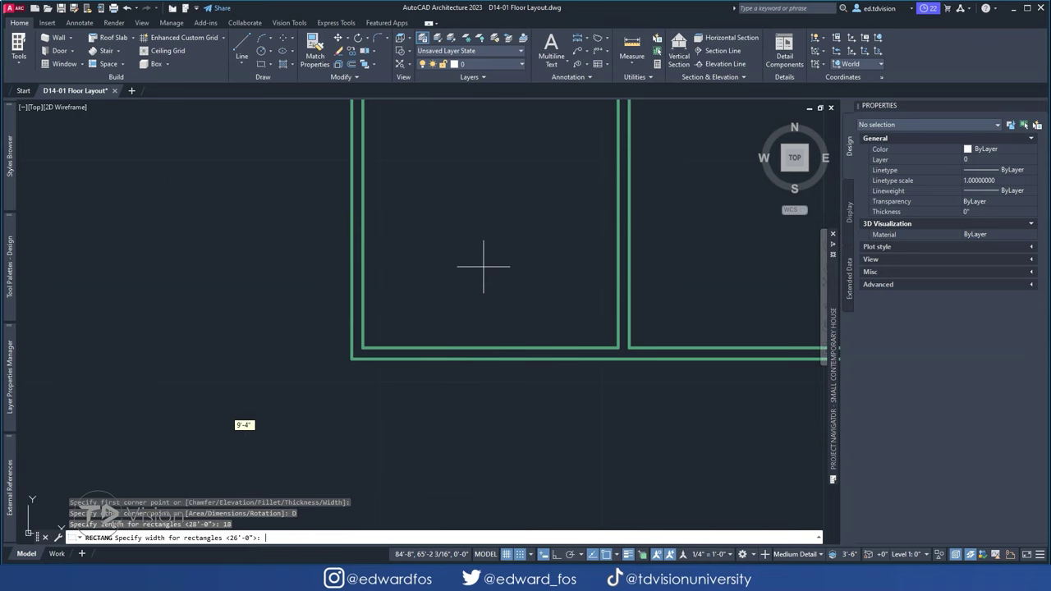
type("12")
key("Return")
left_click(451, 305)
left_click(352, 305)
left_click(403, 305)
- Start copying the column rectangle from its corner base point, then cancel
scroll(405, 362, "down", 1)
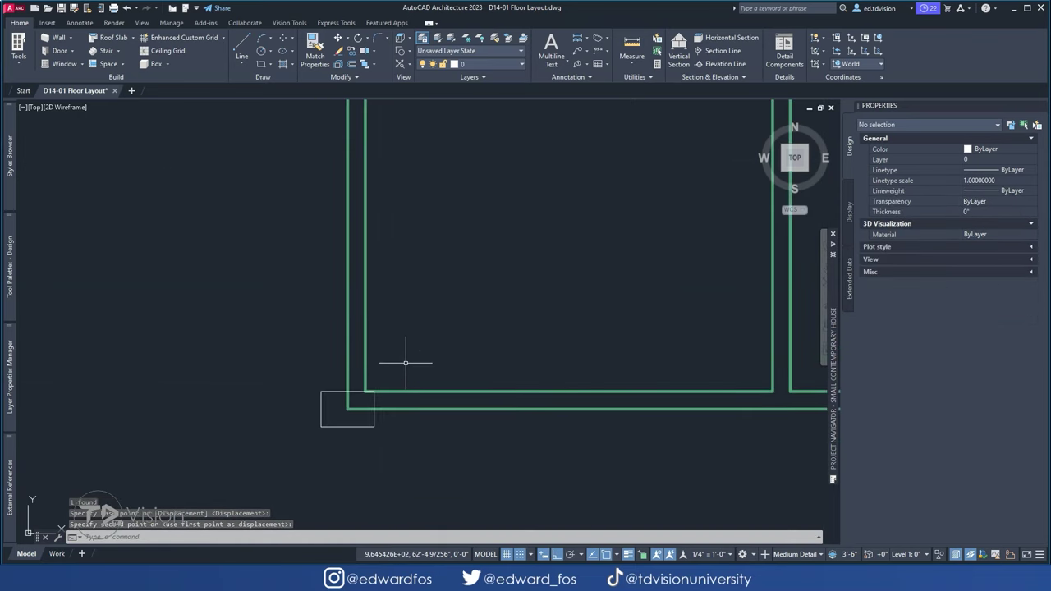
type("co")
key("Return")
scroll(418, 383, "down", 2)
left_click(403, 366)
key("Return")
middle_click_drag(403, 366, 478, 391)
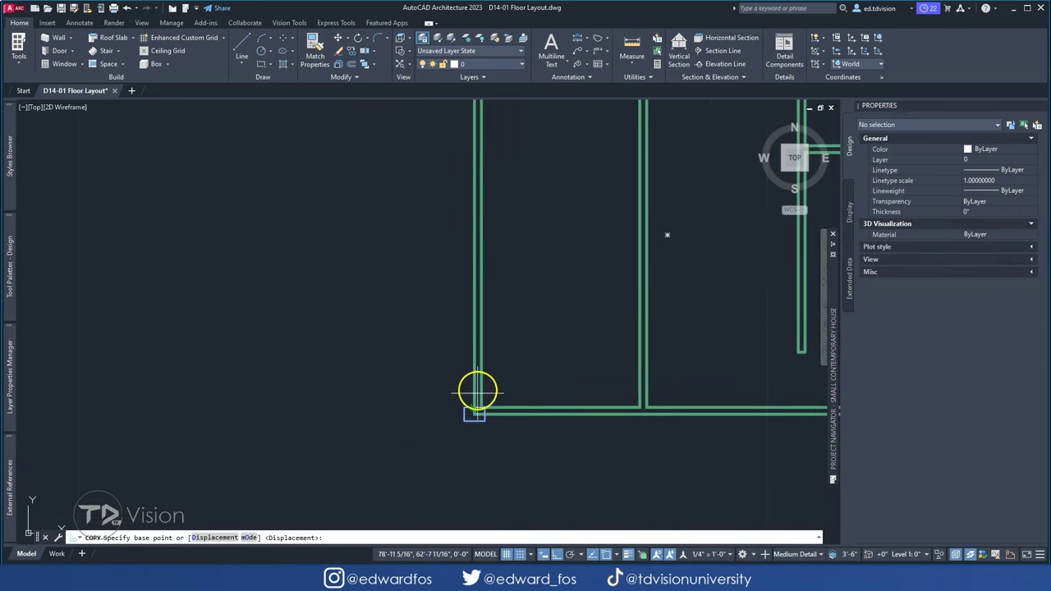
key("Escape")
- Check the reference floor-plan image and house render for column positions
scroll(478, 392, "down", 3)
scroll(509, 328, "up", 5)
left_click(519, 356)
key("Escape")
key("Escape")
scroll(478, 346, "down", 4)
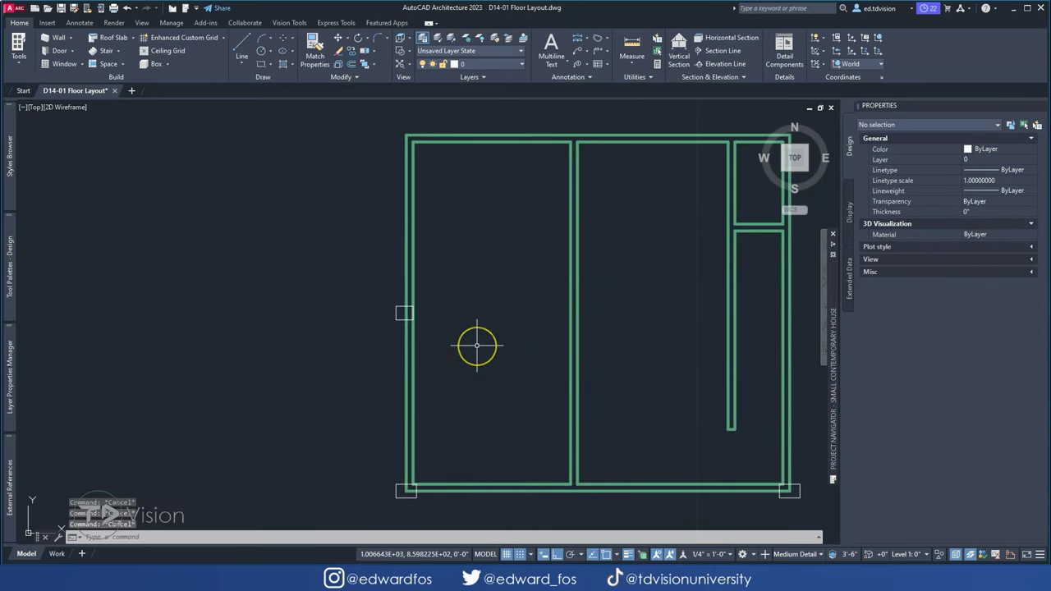
key("alt+Tab")
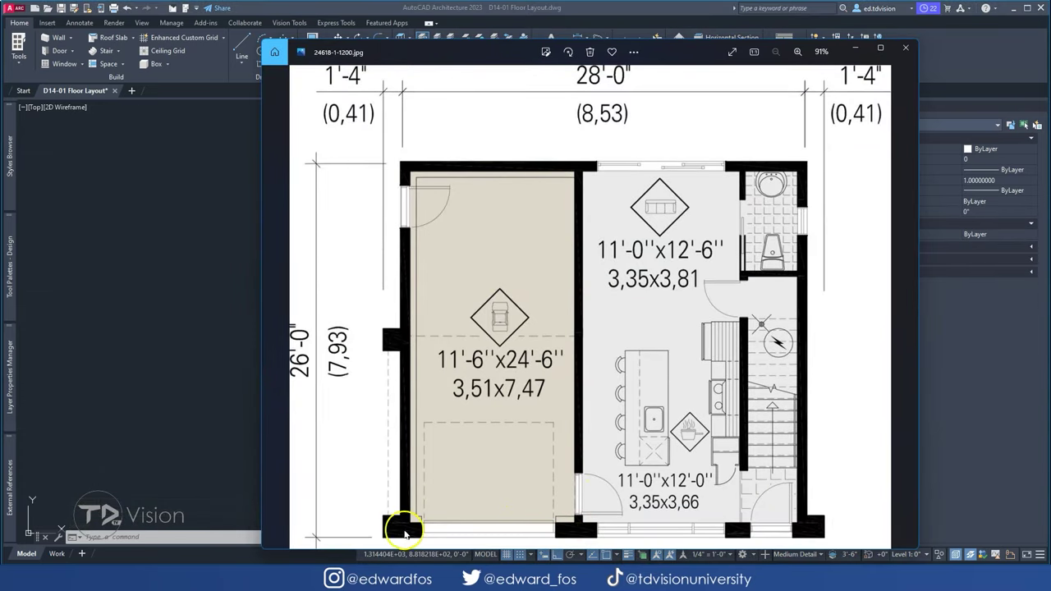
left_click(589, 521)
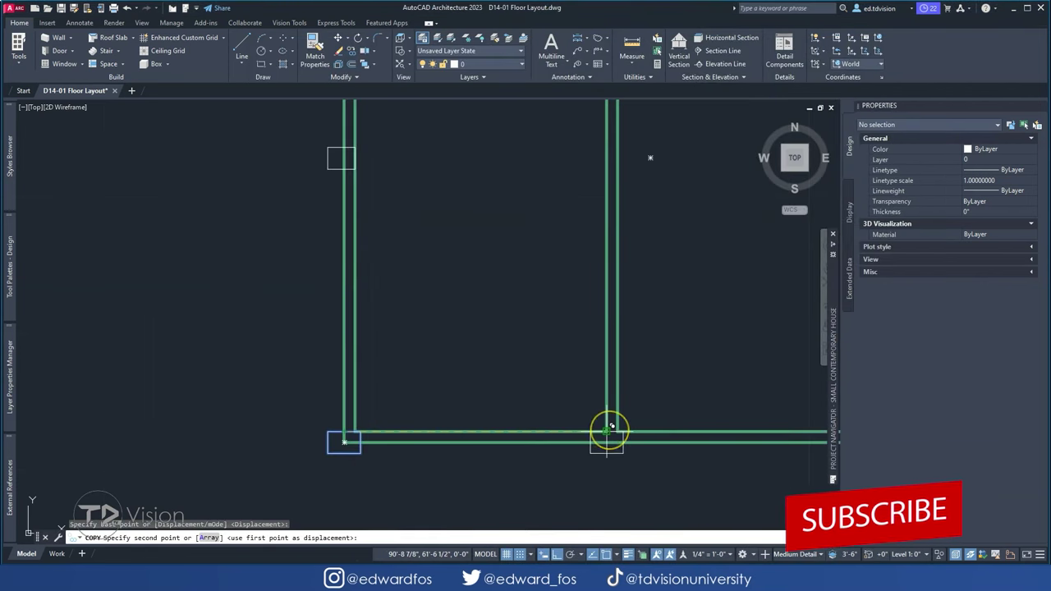
- Copy the column rectangle to the right corner, bottom wall and bottom-right corner
left_click(609, 430)
key("Escape")
scroll(659, 400, "up", 2)
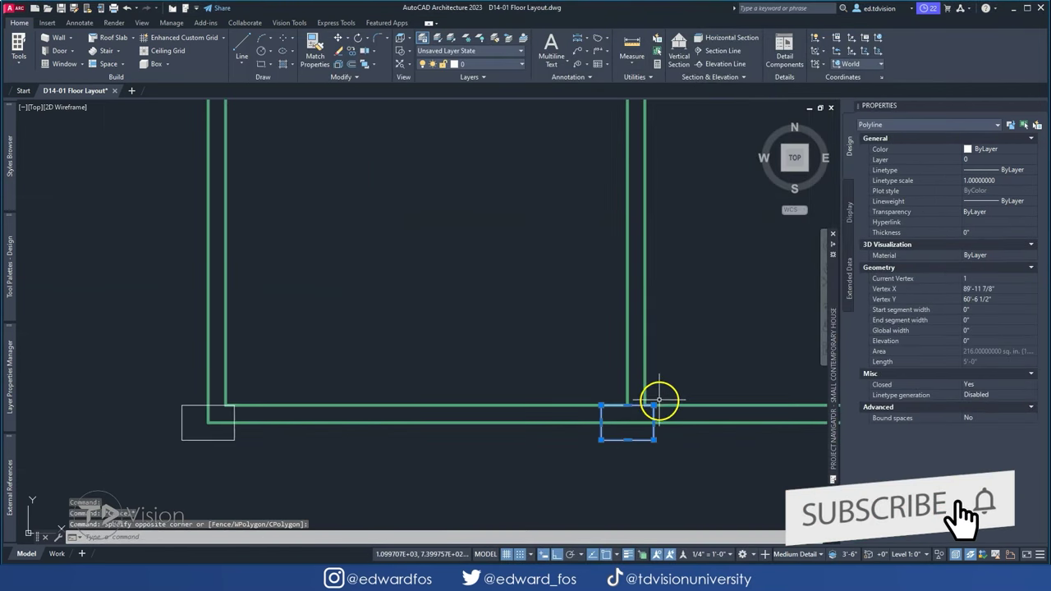
scroll(649, 400, "down", 3)
key("Escape")
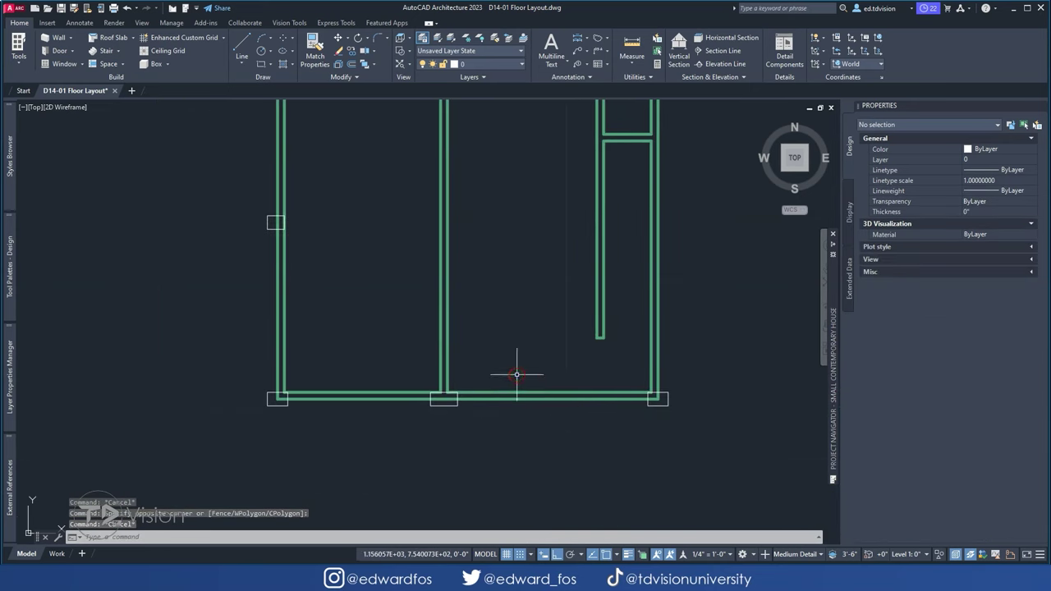
left_click(666, 399)
scroll(666, 399, "up", 2)
left_click(637, 402)
key("Escape")
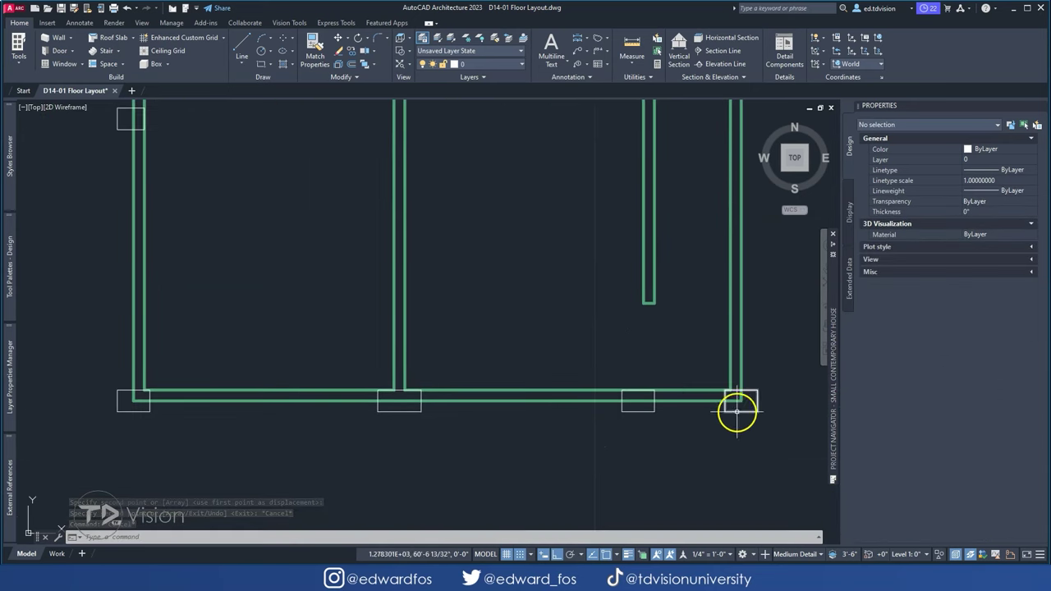
- Inspect the plan in 3D, return to top view, and select the left-wall column rectangle
left_click(737, 411)
scroll(723, 411, "down", 3)
scroll(657, 386, "up", 3)
scroll(618, 322, "down", 3)
key("Escape")
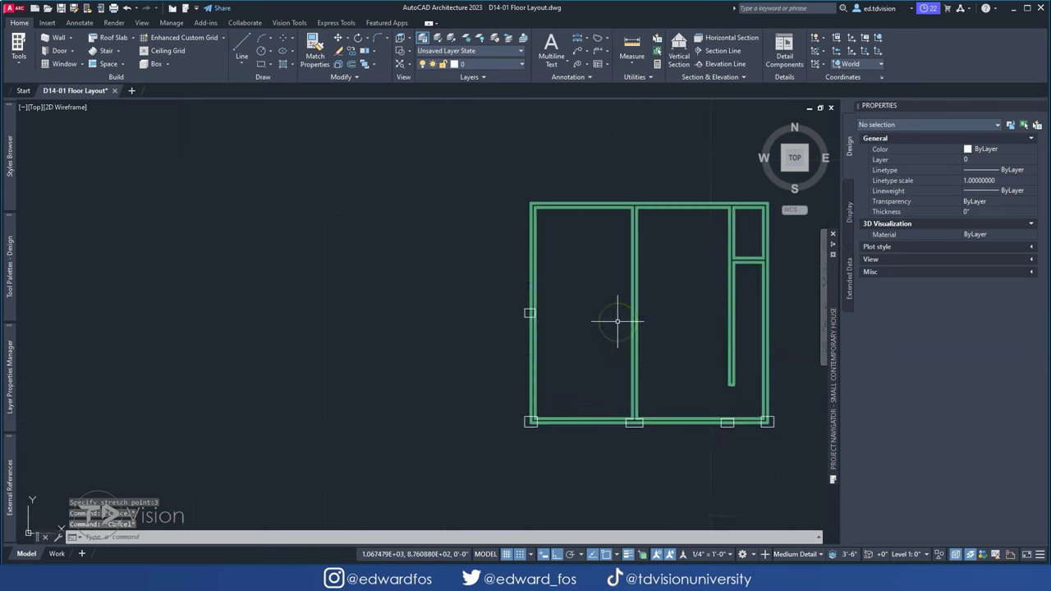
middle_click_drag(617, 322, 534, 400, "shift")
key("ctrl+z")
left_click(317, 295)
scroll(312, 266, "up", 2)
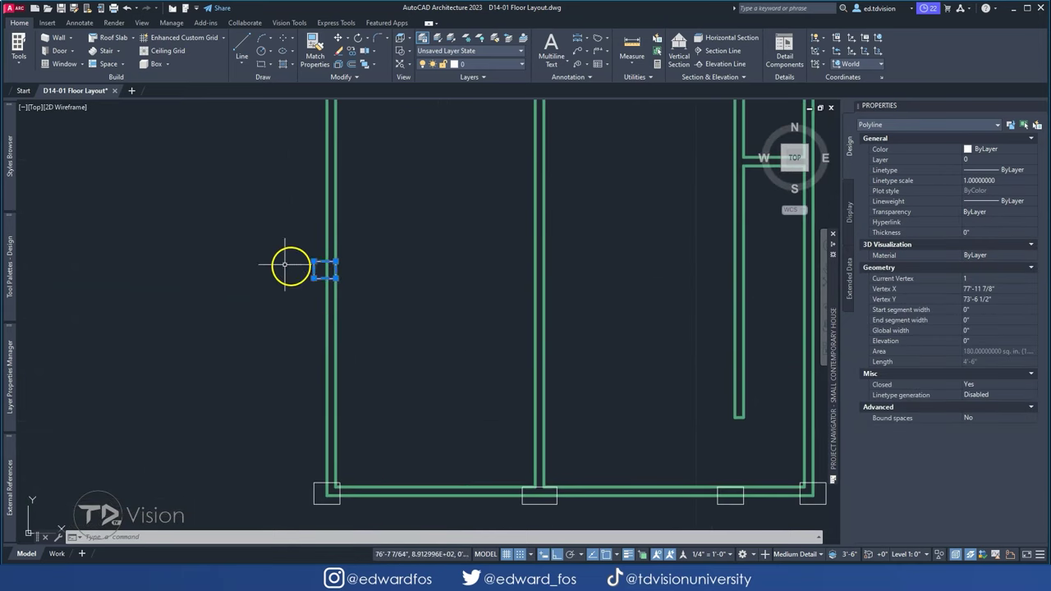
scroll(317, 264, "up", 3)
- Convert the selected rectangles into full-height columns with Custom Column Convert
left_click(186, 46)
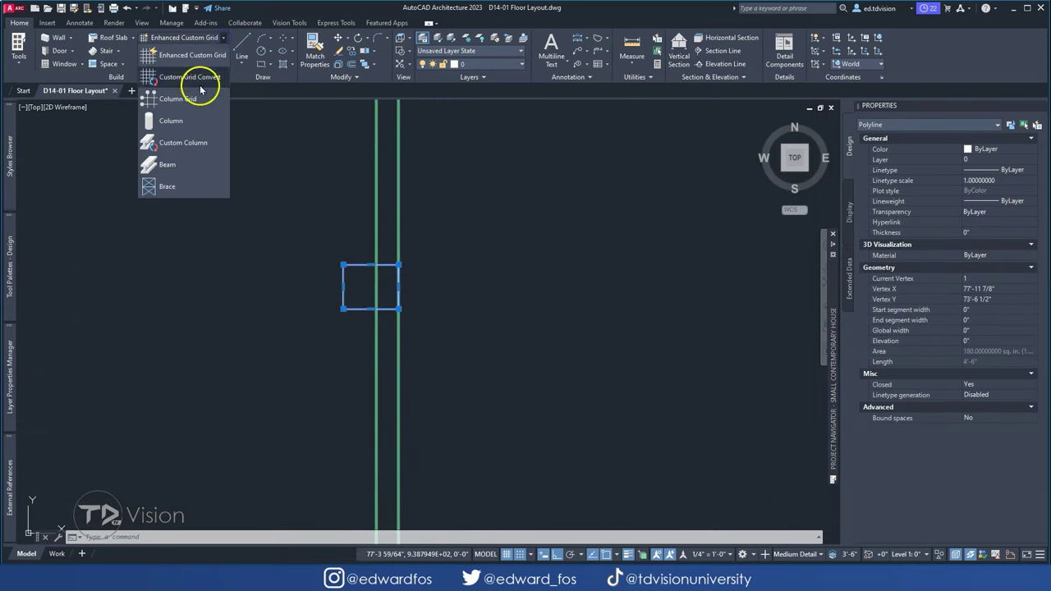
left_click(200, 87)
left_click(225, 538)
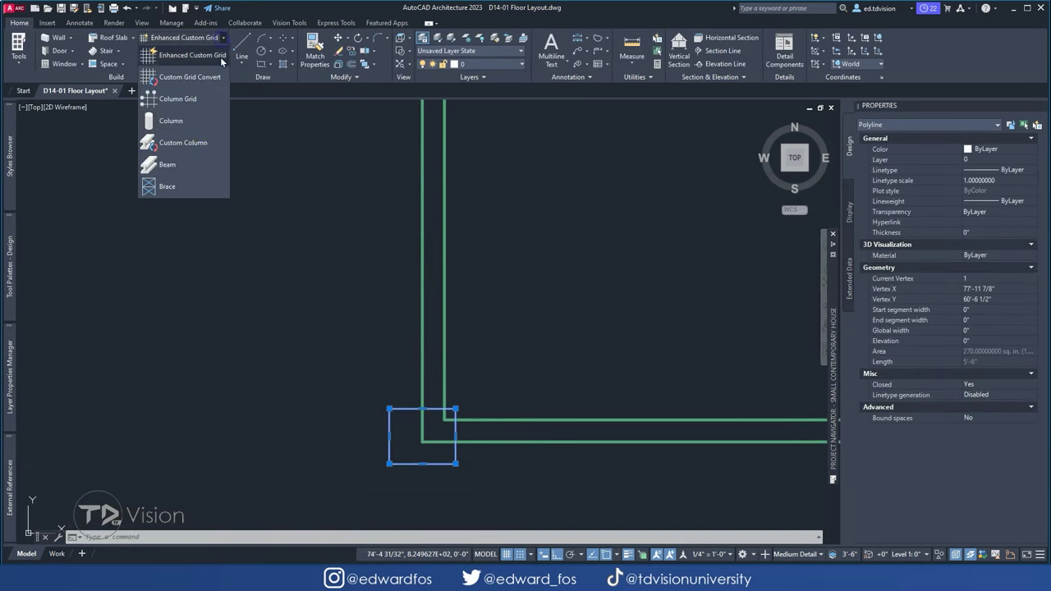
key("Return")
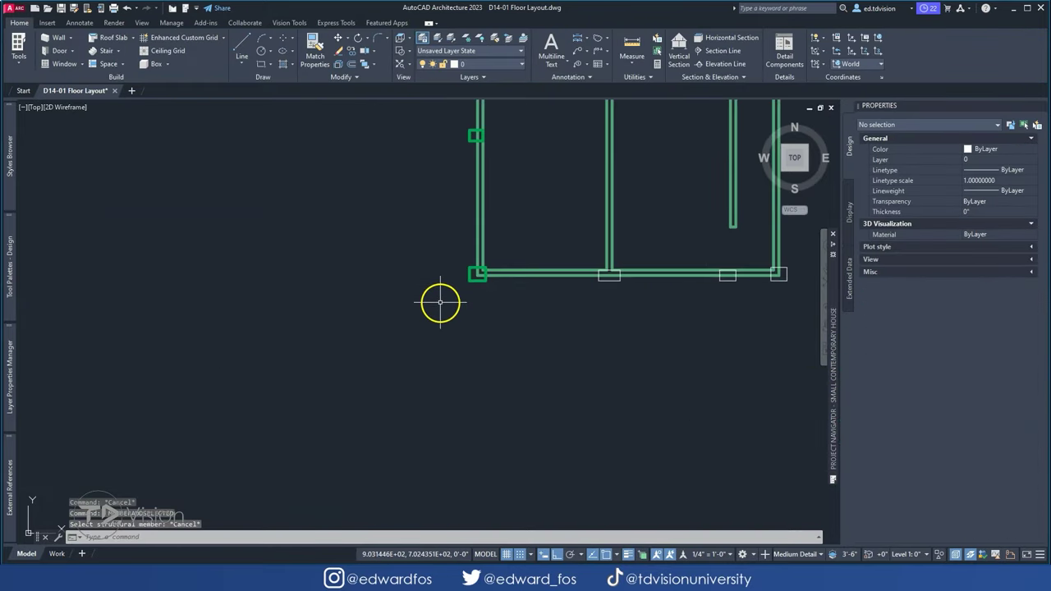
left_click(615, 554)
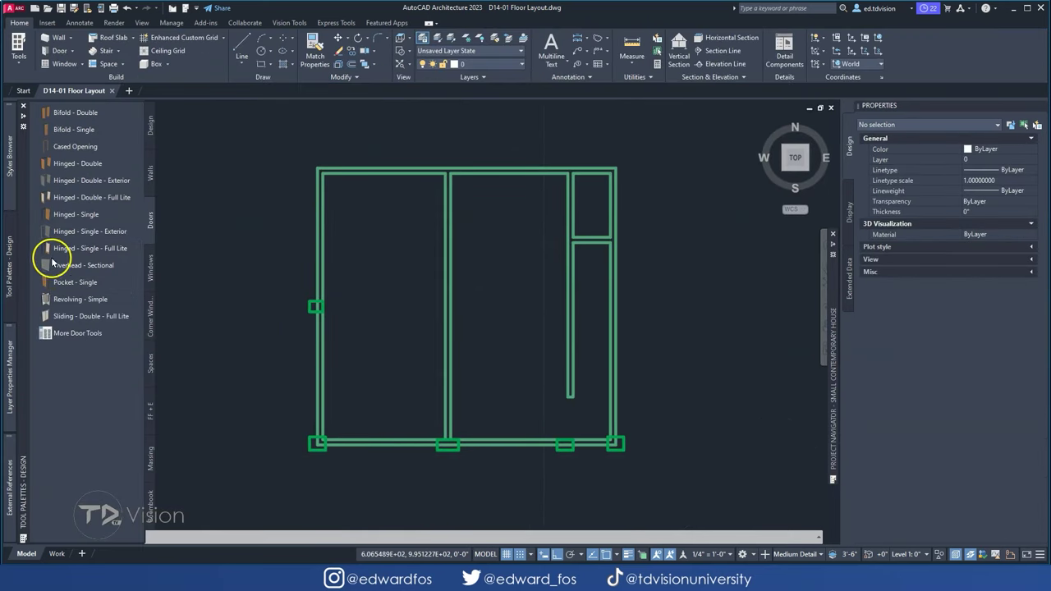
- Place a 10'-wide Overhead - Sectional garage door in the left bay's bottom wall
left_click(55, 269)
left_click(944, 218)
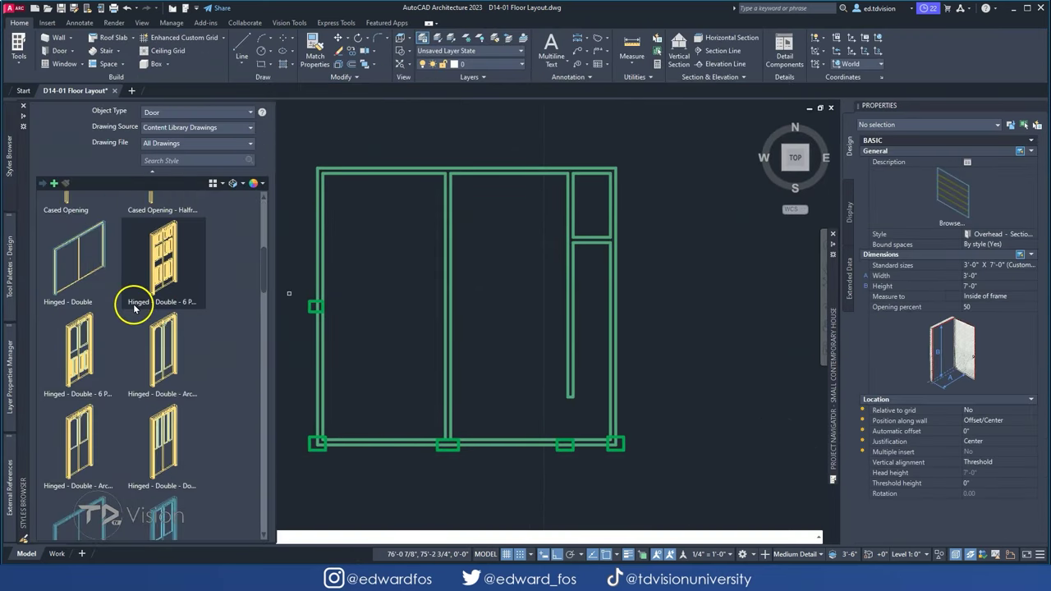
scroll(148, 328, "down", 5)
scroll(164, 354, "down", 5)
scroll(170, 357, "down", 5)
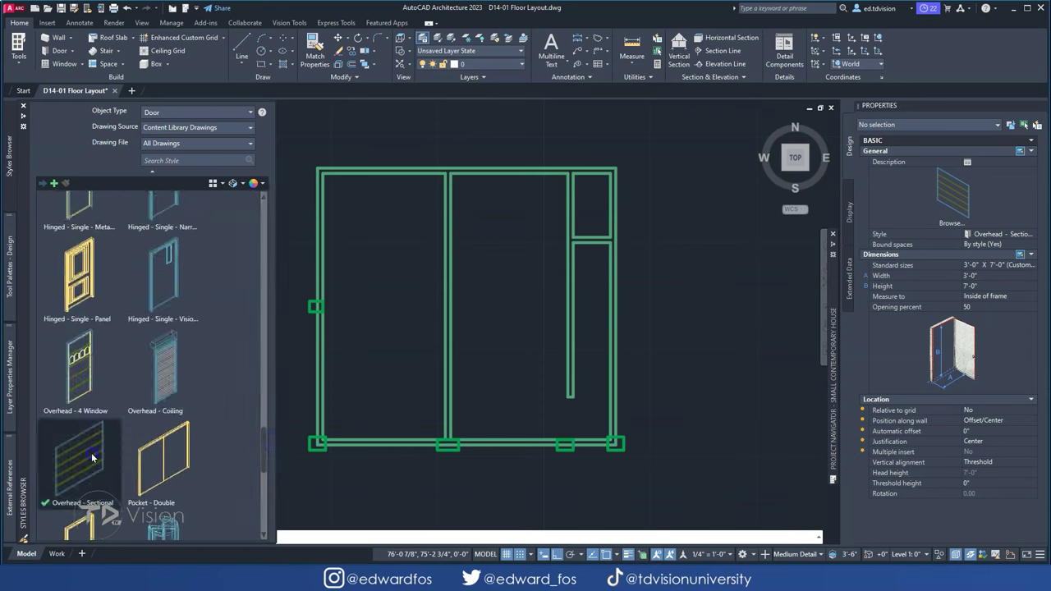
double_click(93, 499)
left_click(395, 428)
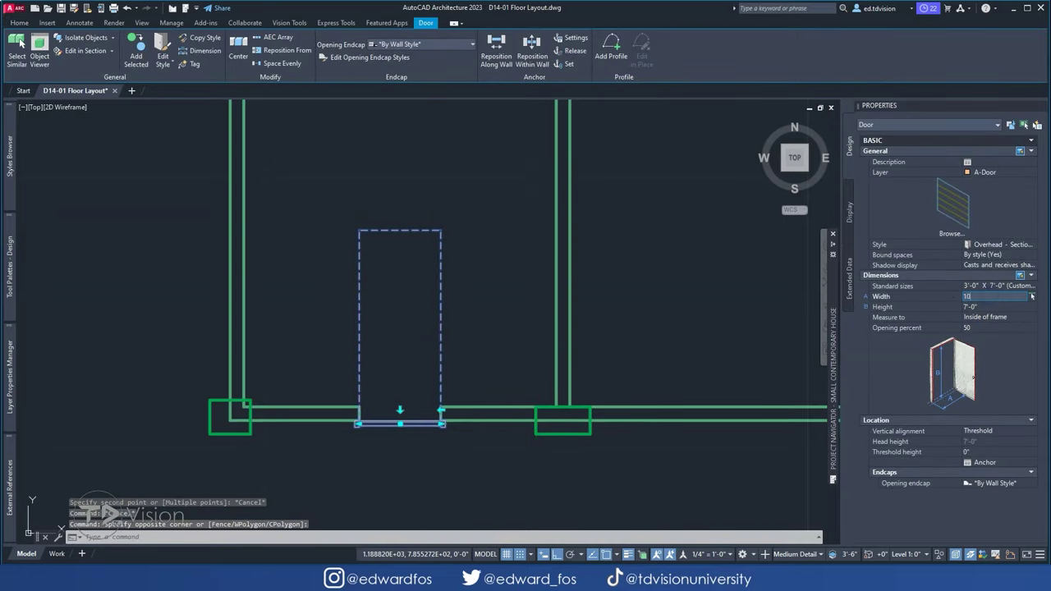
scroll(331, 399, "up", 3)
key("Escape")
key("Escape")
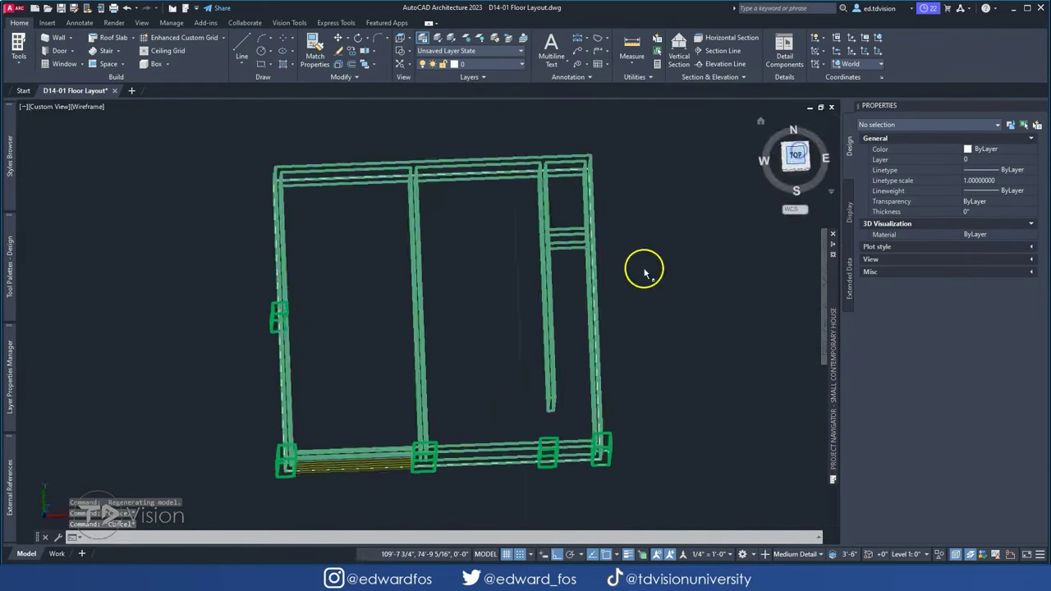
- Place a Hinged - Single - Full Lite door in the bottom wall near the right corner
scroll(662, 343, "down", 4)
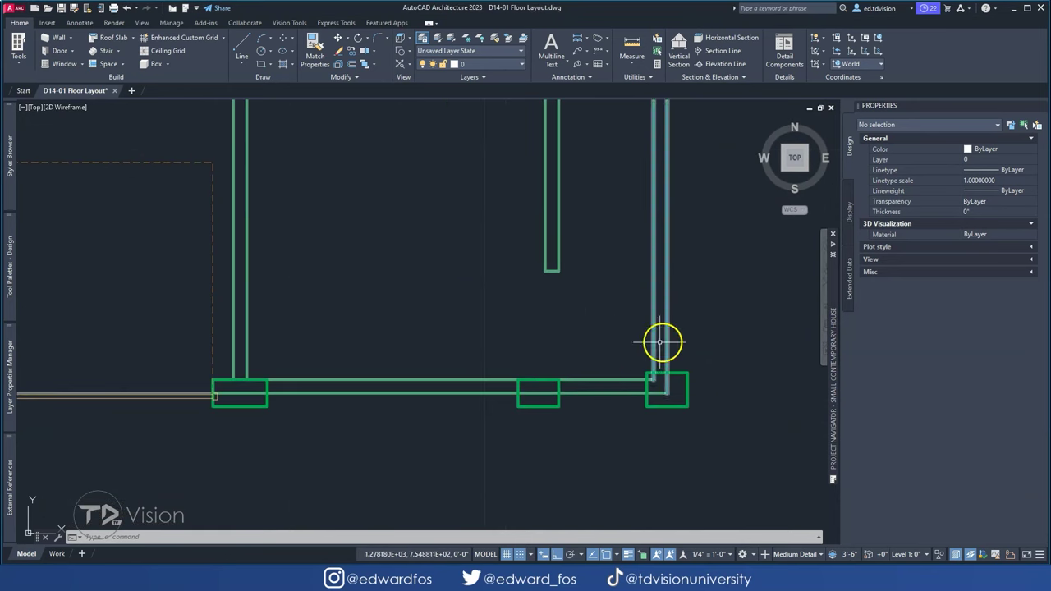
left_click(91, 249)
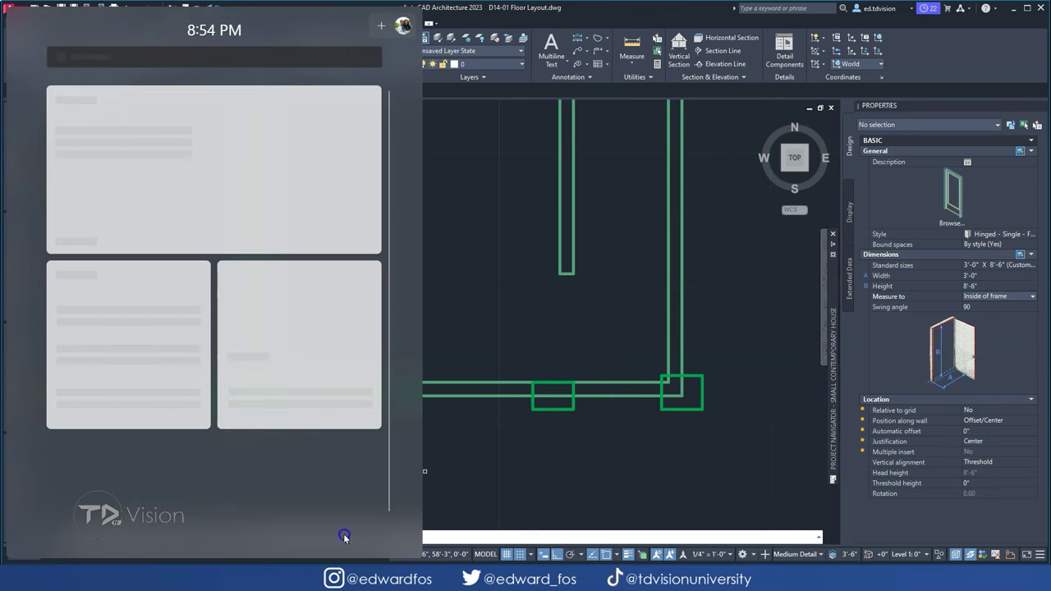
left_click(474, 374)
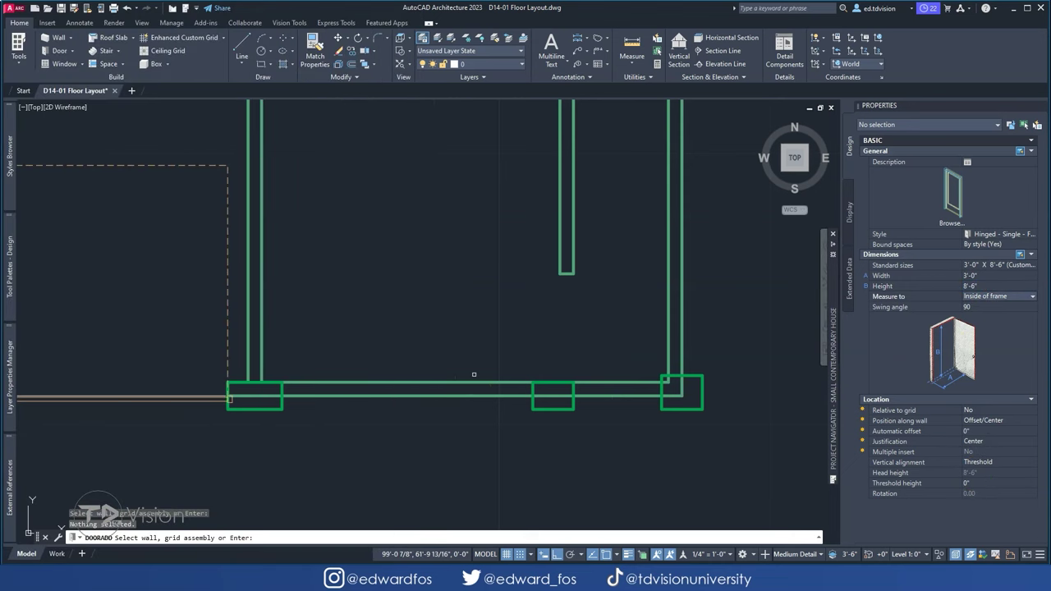
left_click(622, 388)
left_click(575, 382)
scroll(774, 364, "up", 3)
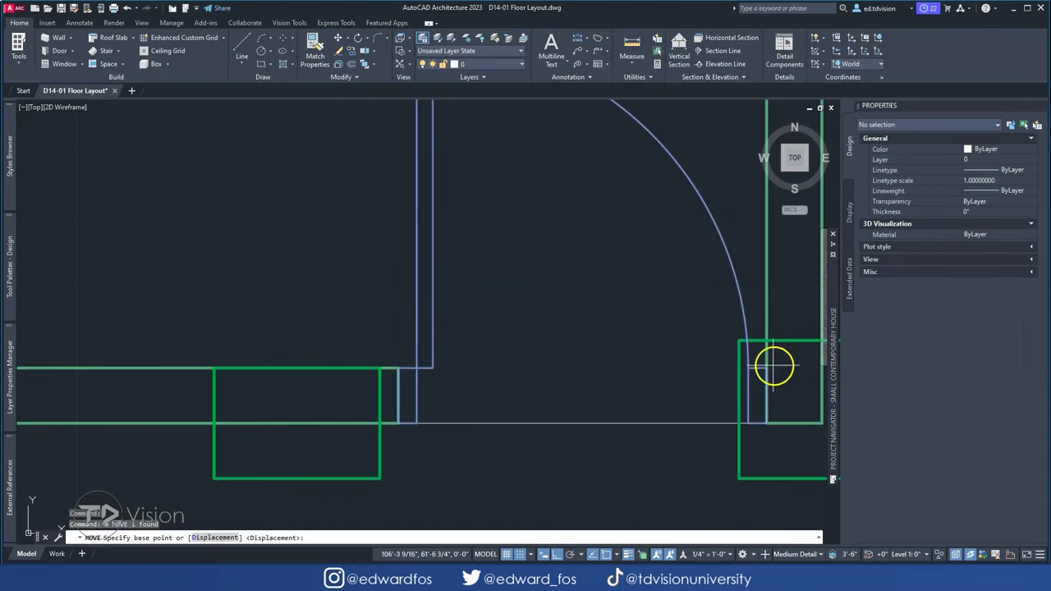
key("Escape")
key("Escape")
key("Escape")
scroll(575, 328, "down", 5)
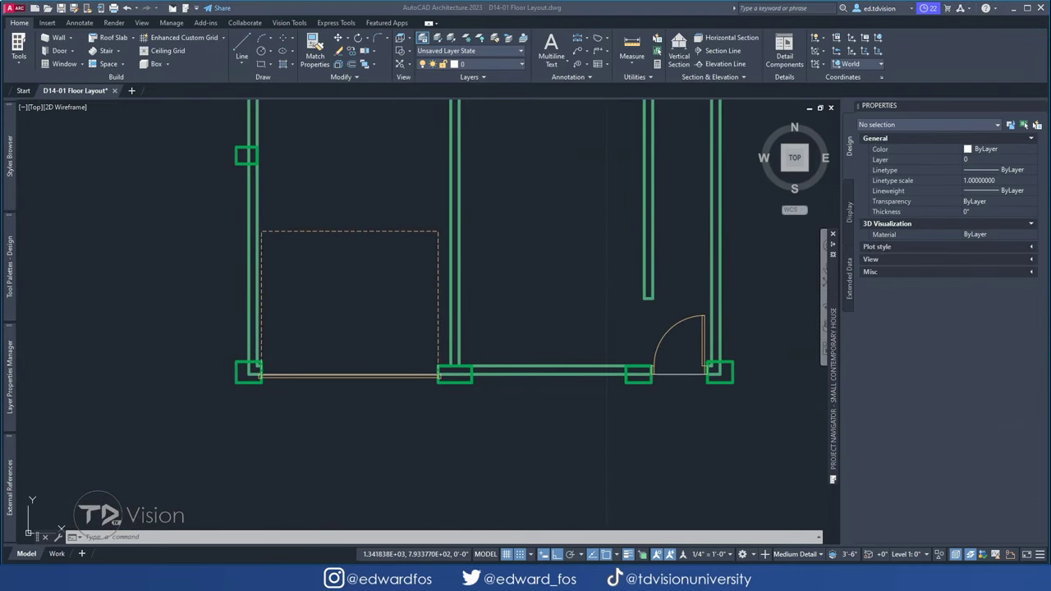
- Insert a panelled hinged single door low in the interior wall
middle_click_drag(462, 322, 538, 323)
left_click(164, 237)
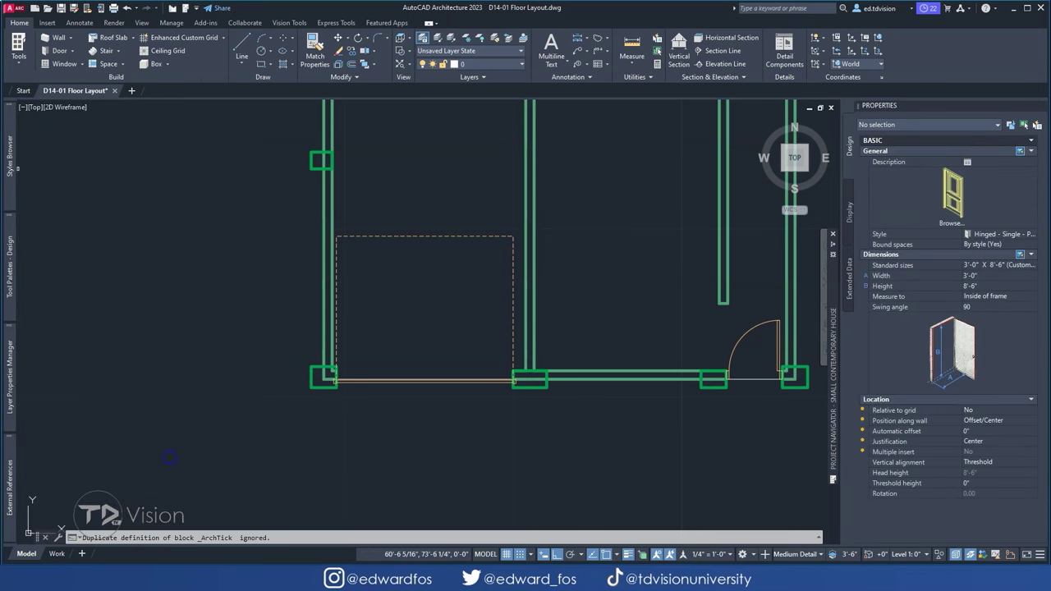
left_click(534, 331)
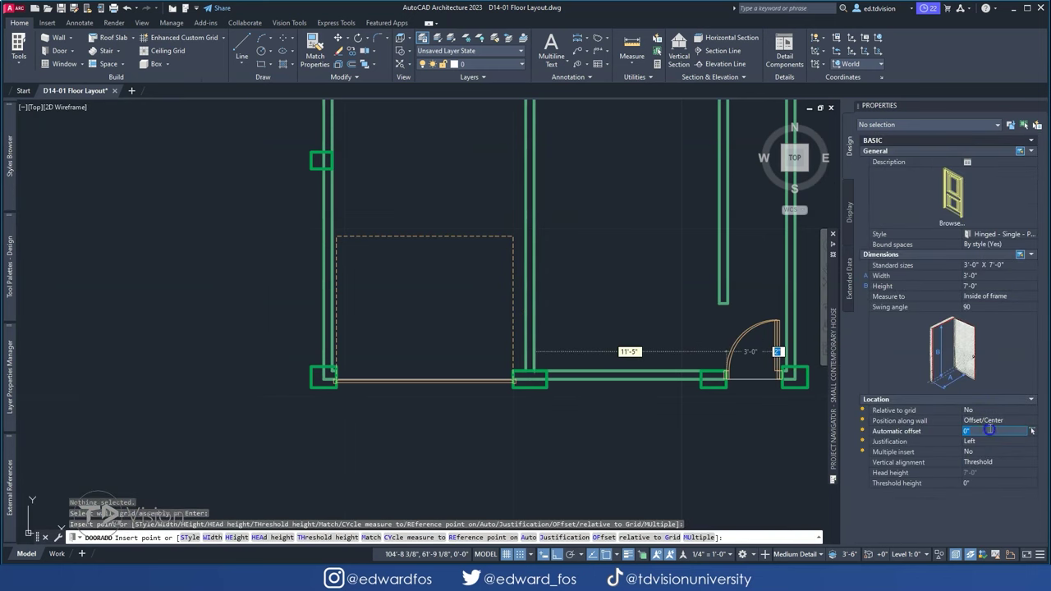
left_click(999, 431)
type("6")
left_click(512, 337)
key("Escape")
key("Escape")
key("Escape")
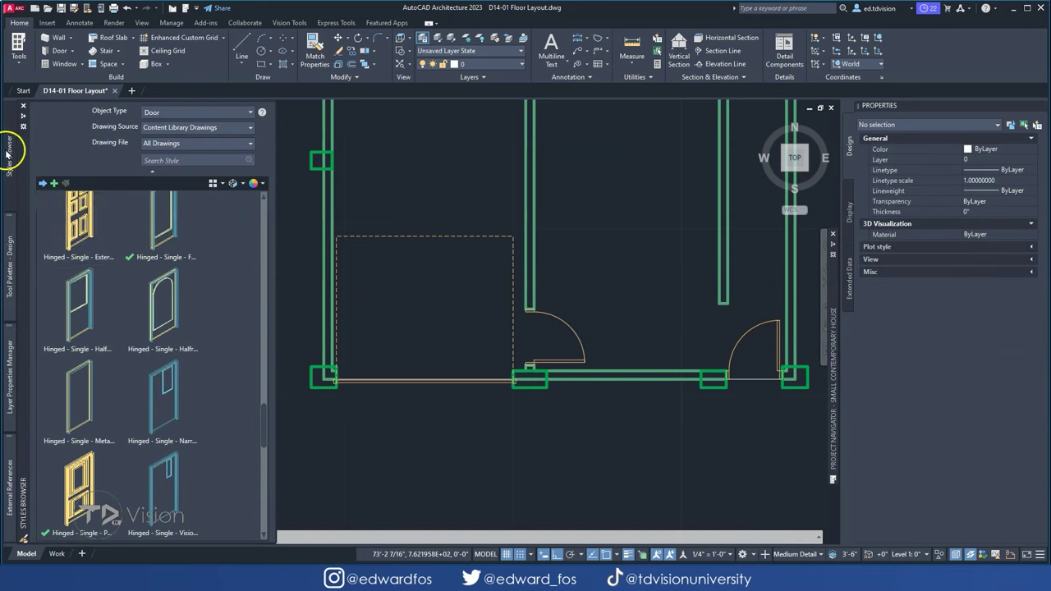
- Add another hinged single door in the upper-left wall, adjusting its automatic offset
left_click(164, 237)
left_click(980, 431)
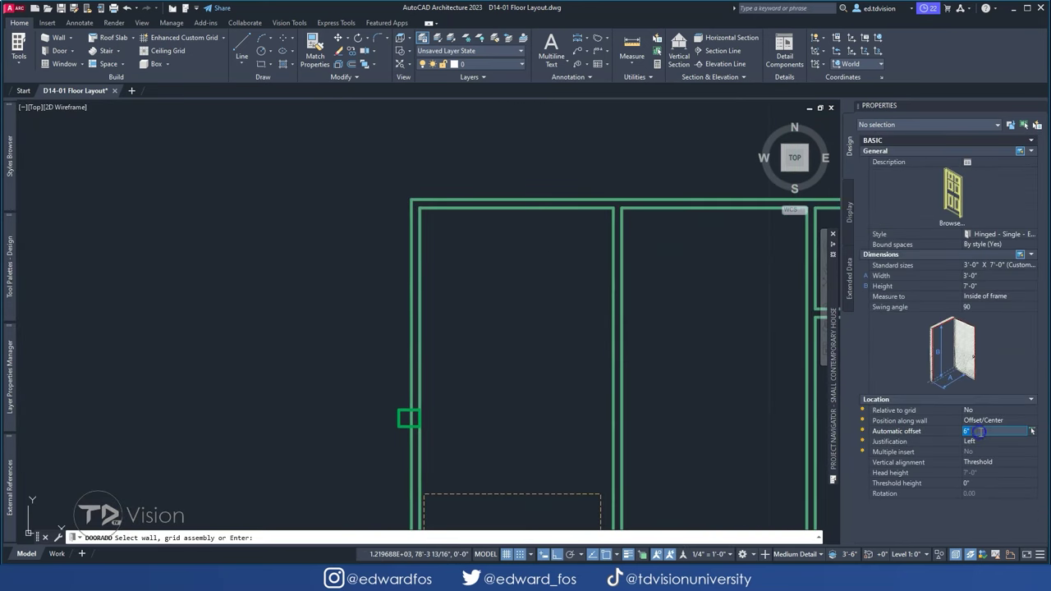
key("Escape")
scroll(439, 237, "down", 2)
scroll(441, 232, "up", 2)
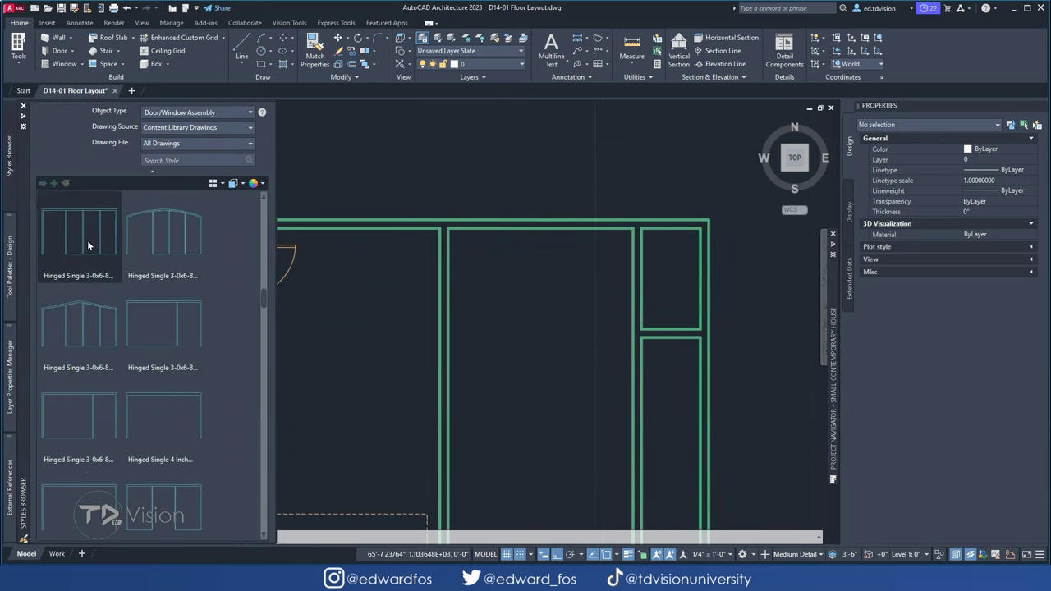
- Place a hinged single door/window assembly in the top wall and flip it outward
left_click(157, 327)
key("Return")
left_click(477, 204)
key("Escape")
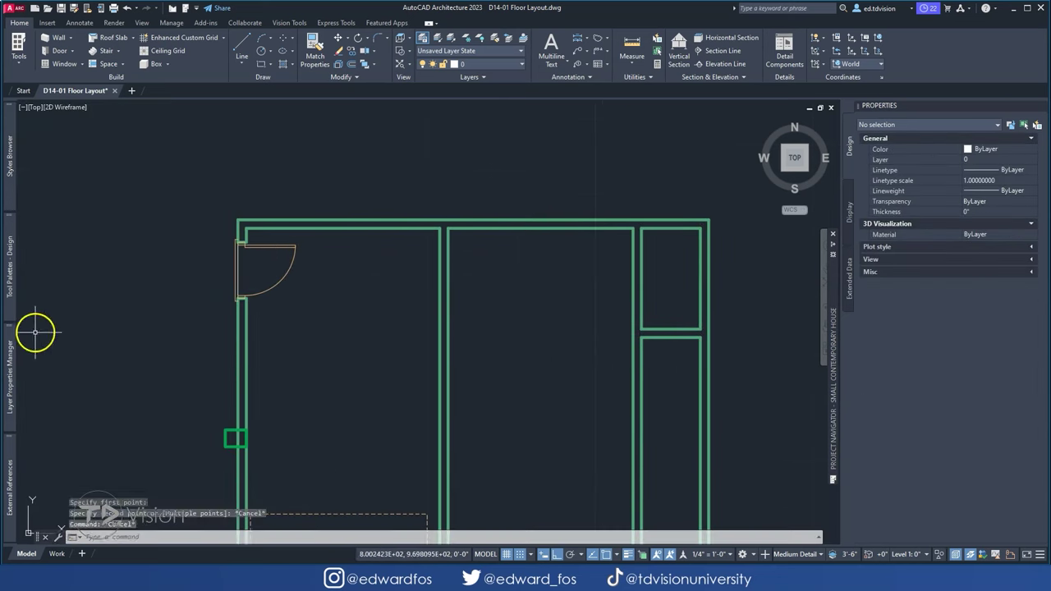
left_click(150, 282)
type("11'-0\"")
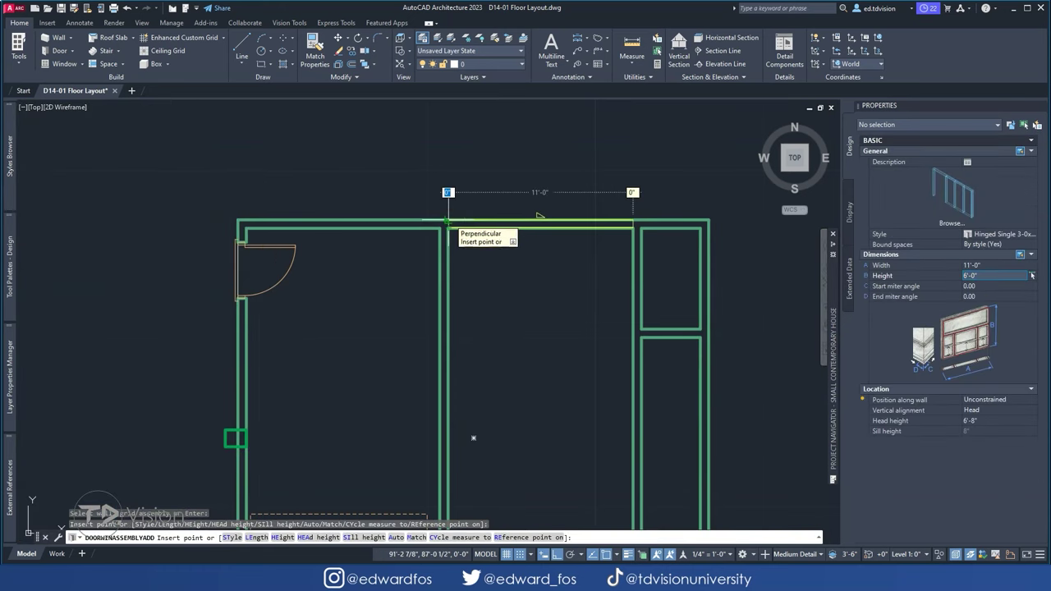
left_click(448, 220)
key("Return")
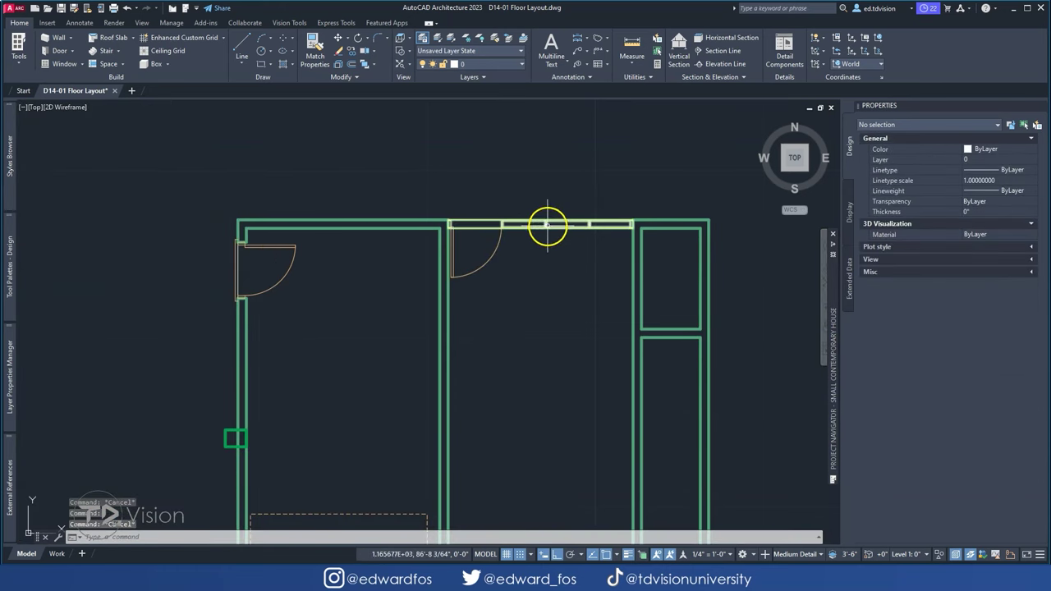
left_click(511, 224)
left_click(545, 51)
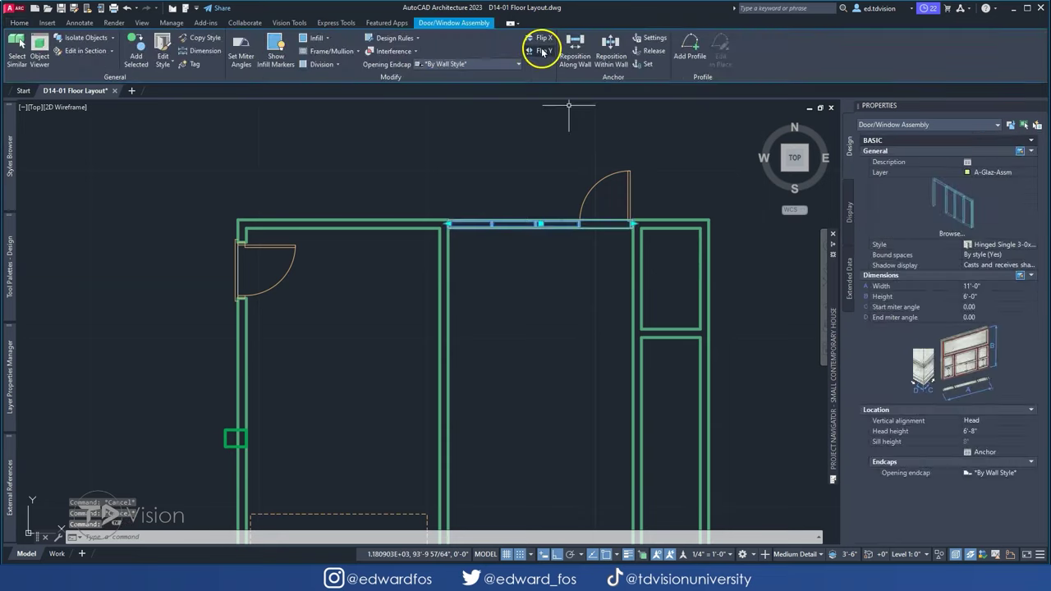
- Replace the top-wall door's style with Sliding - Double from the Styles Browser
left_click(596, 263)
scroll(607, 269, "up", 2)
left_click(163, 49)
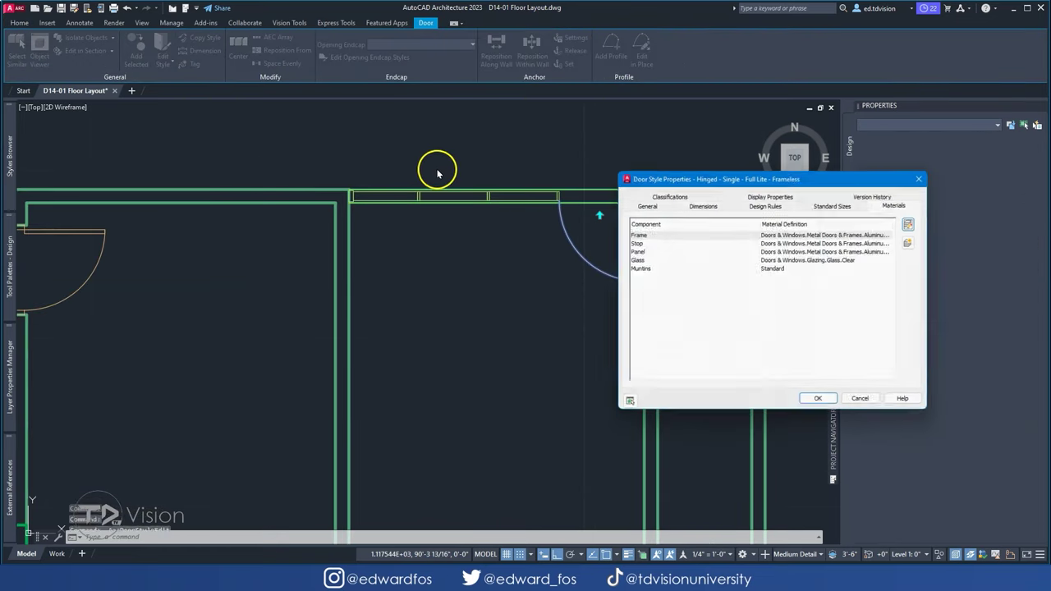
left_click(928, 175)
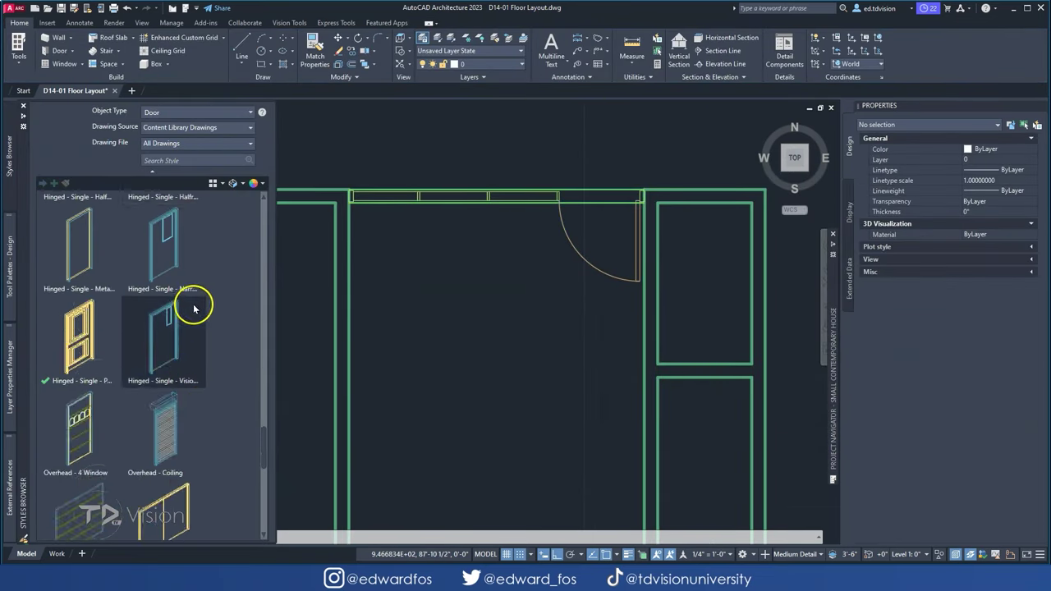
scroll(189, 312, "down", 3)
scroll(167, 324, "down", 2)
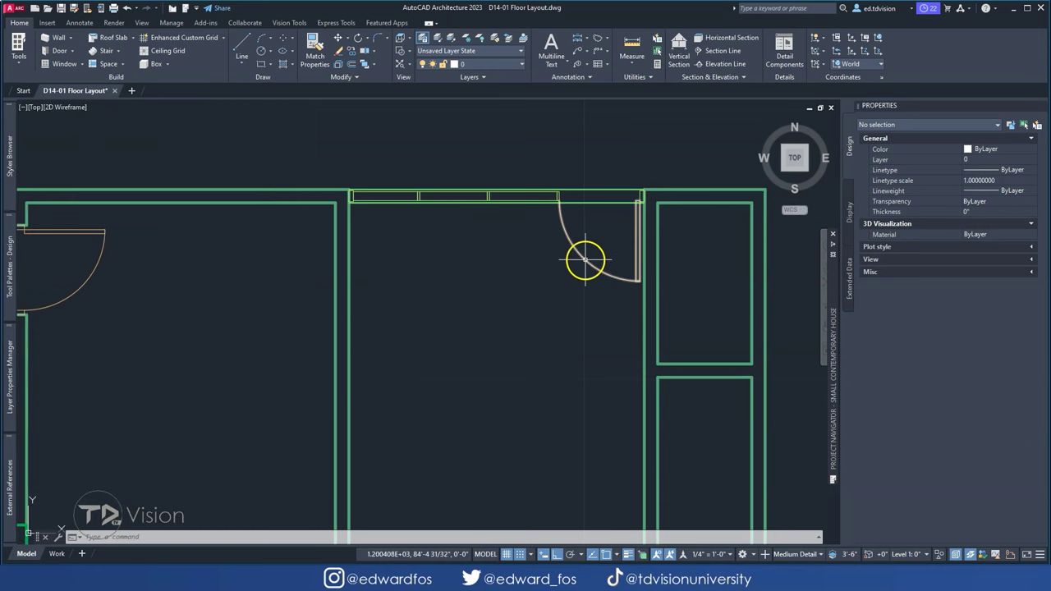
left_click(587, 254)
left_click(1002, 244)
left_click(1004, 282)
scroll(624, 226, "up", 5)
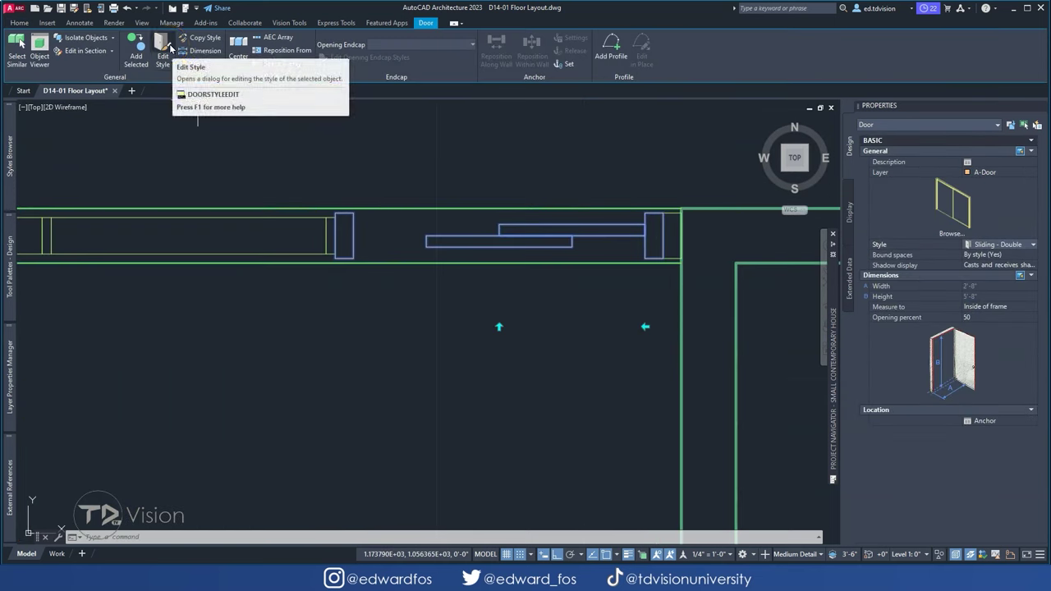
- Make a copy of the sliding door style with frame A-Width set to 0
left_click(202, 38)
left_click(702, 202)
double_click(839, 230)
type("0\"")
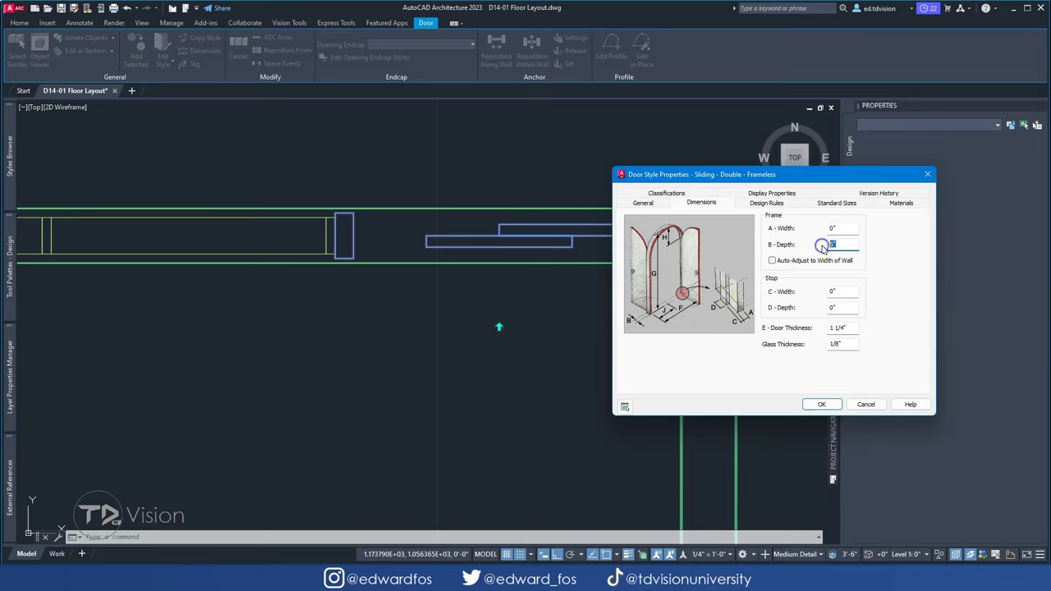
key("Return")
- Isolate the top-wall door and window in front view and edit the assembly's divisions in place
scroll(509, 263, "down", 2)
scroll(542, 255, "down", 2)
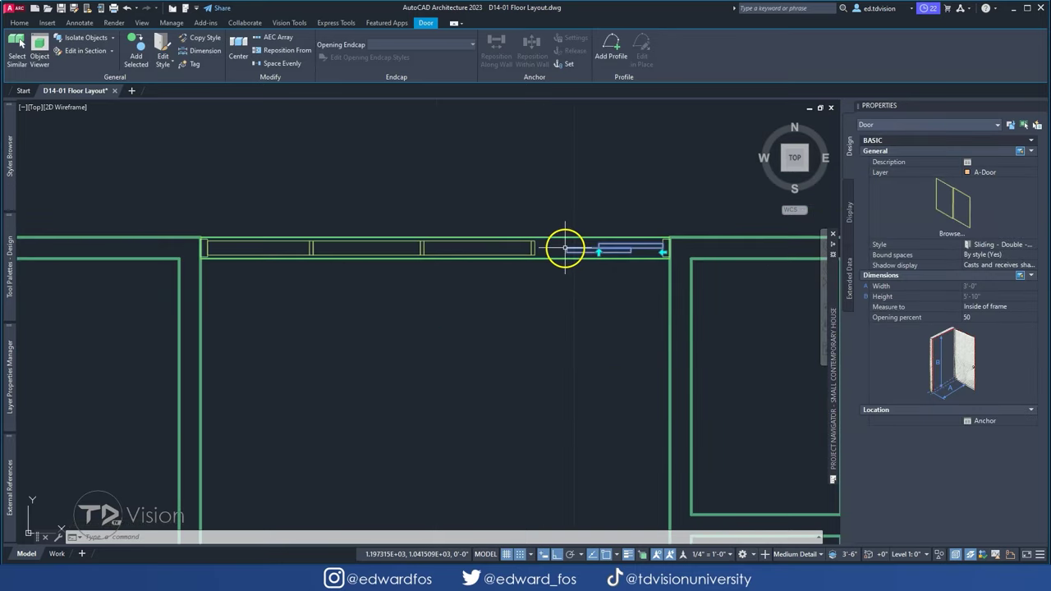
scroll(533, 247, "down", 2)
scroll(513, 246, "up", 3)
left_click(321, 195)
left_click(734, 274)
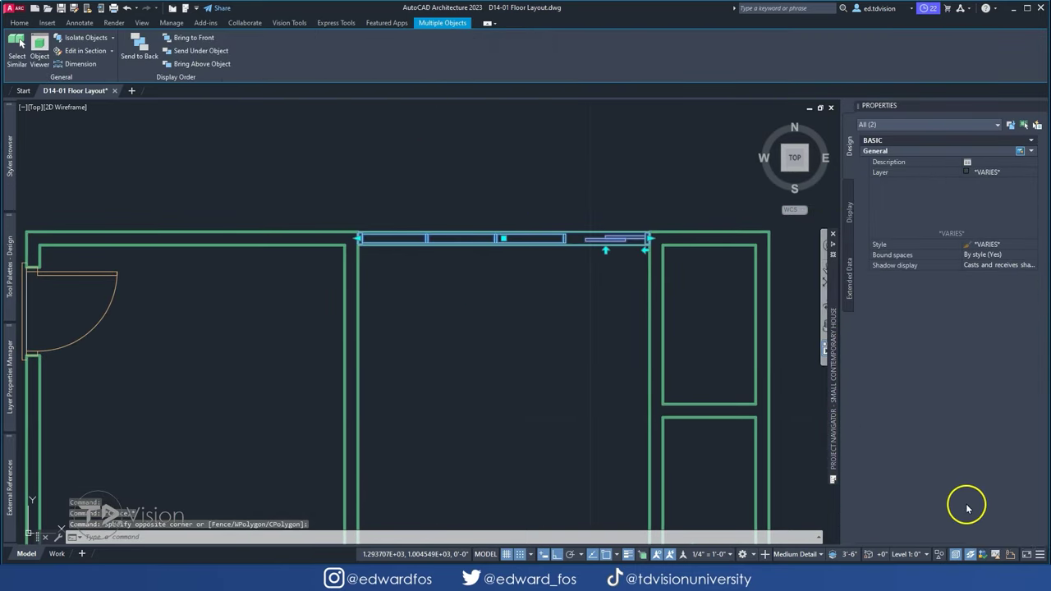
left_click(983, 554)
left_click(36, 107)
left_click(70, 181)
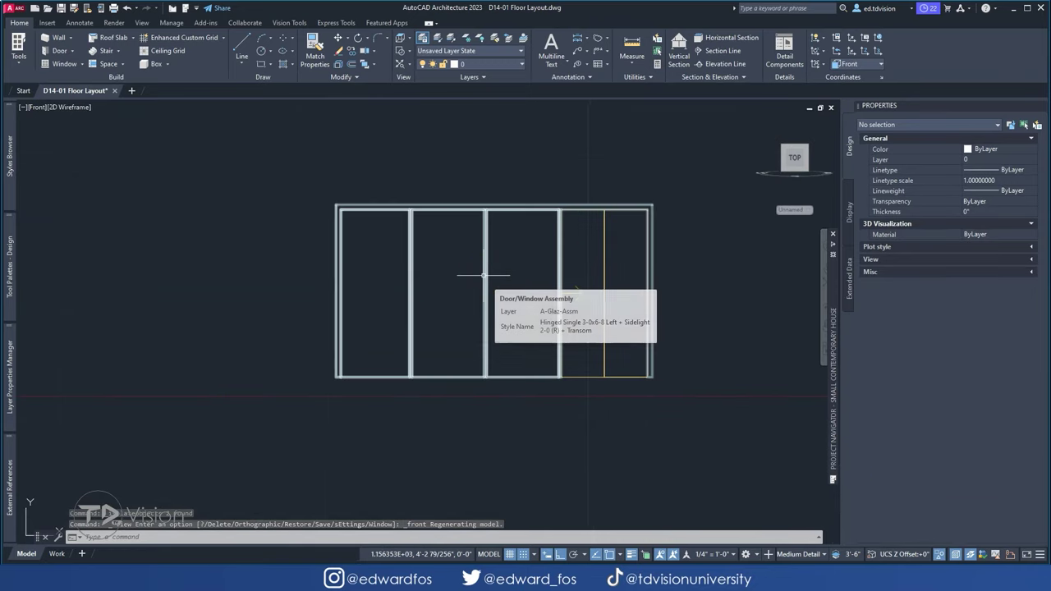
left_click(508, 213)
left_click(302, 79)
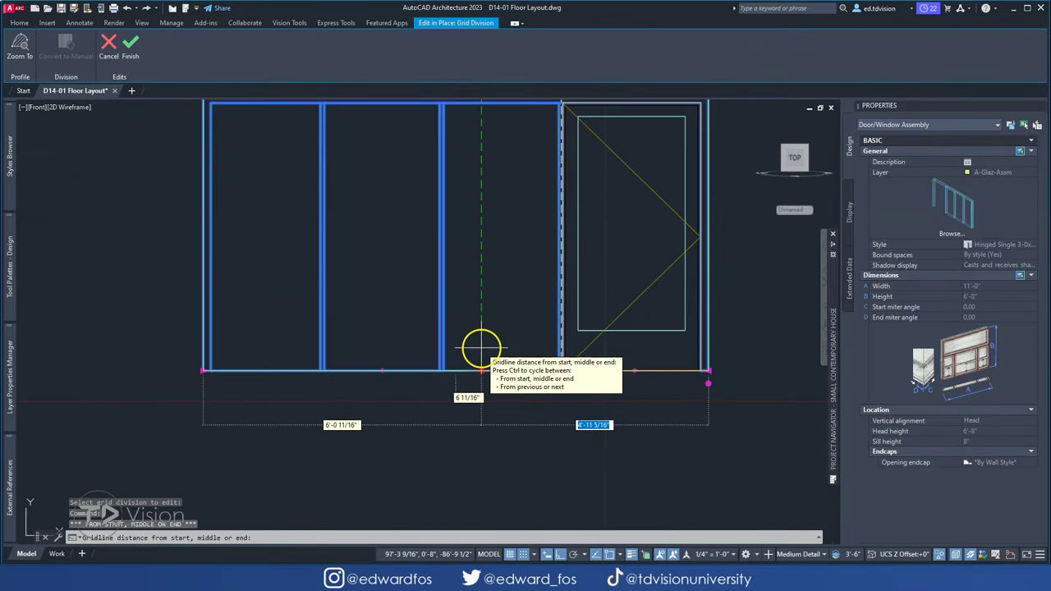
- Move a sidelight gridline to a new position and save the Sidelight Units division
key("Escape")
scroll(673, 361, "up", 2)
left_click(131, 45)
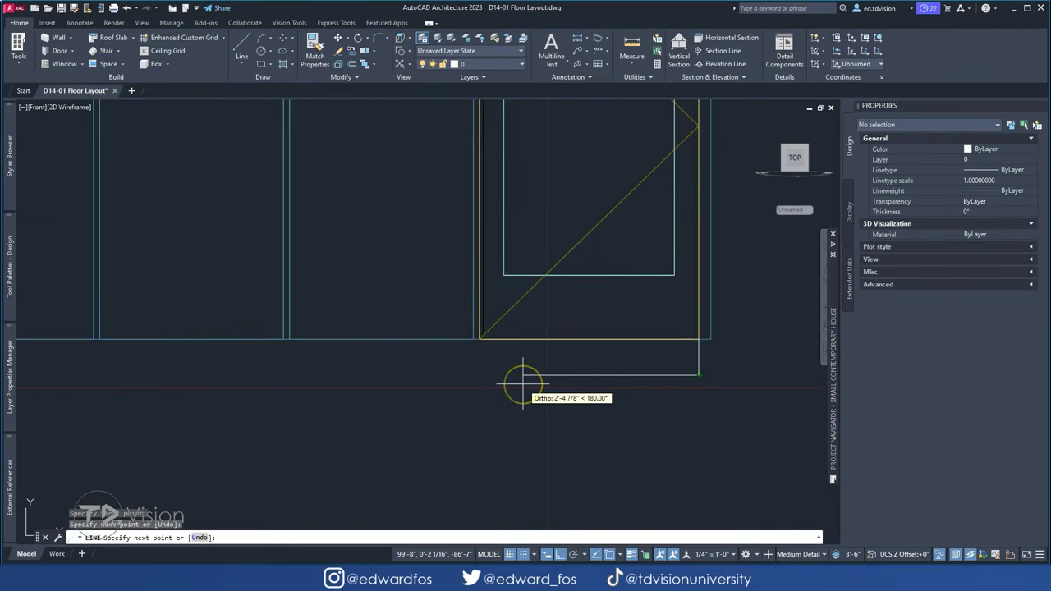
key("Escape")
scroll(386, 270, "down", 3)
scroll(556, 298, "up", 1)
double_click(556, 298)
left_click(493, 239)
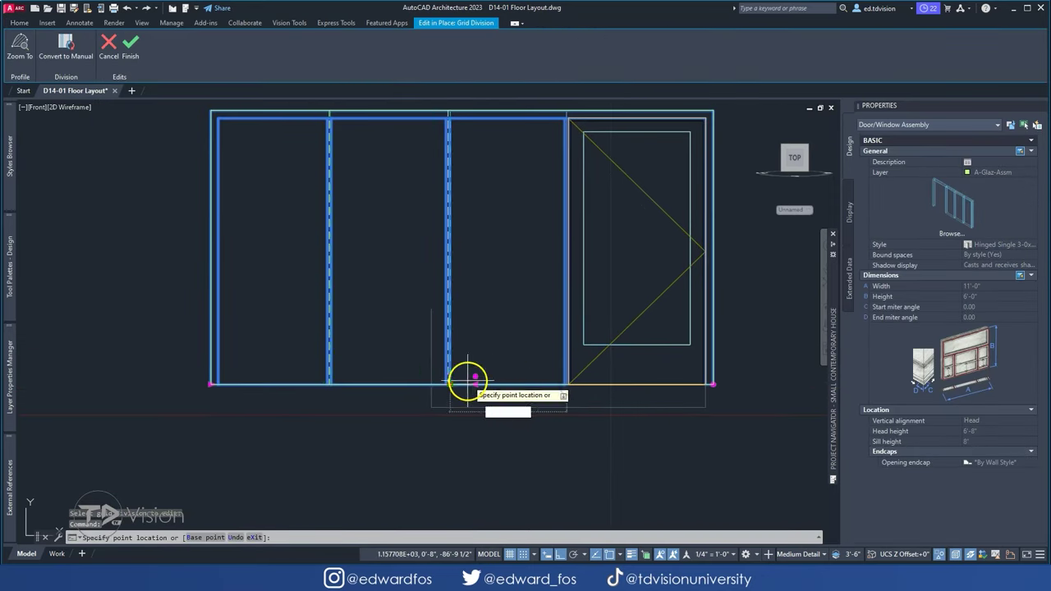
left_click(467, 380)
key("Return")
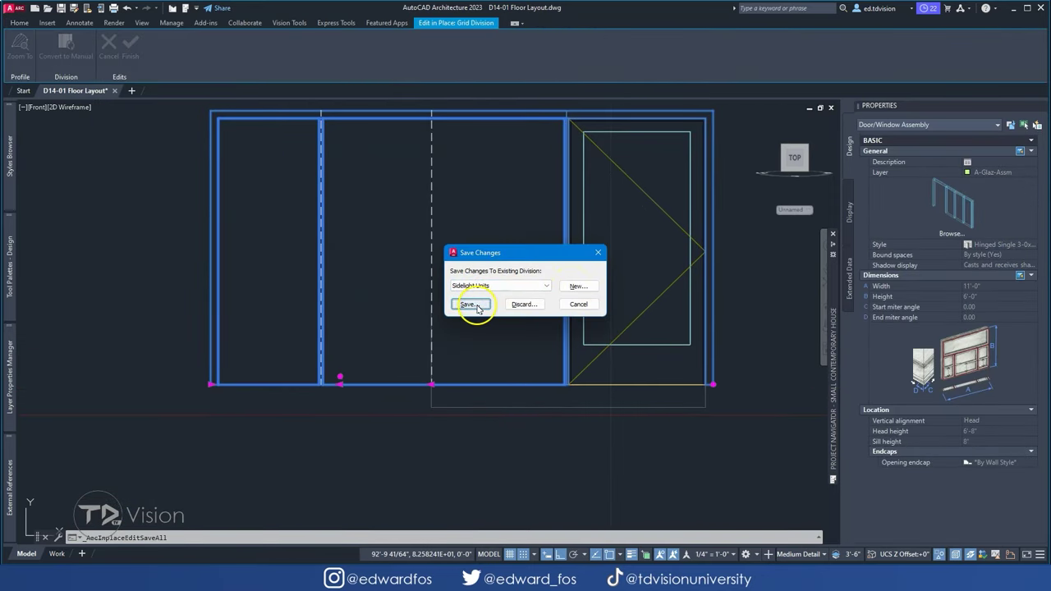
left_click(468, 304)
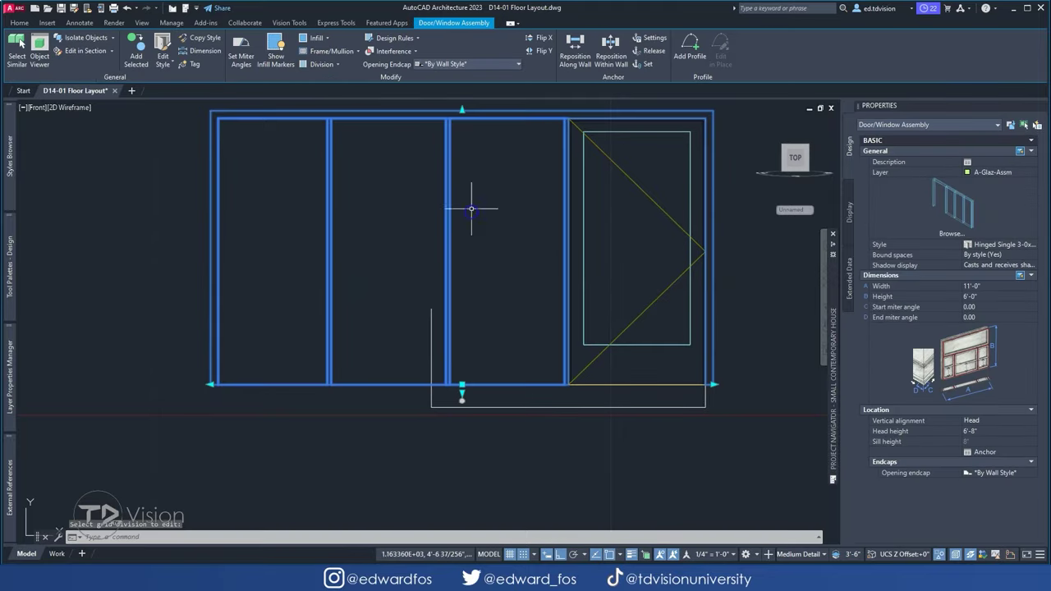
- Edit the door panel's grid division and save the Default Division
double_click(562, 175)
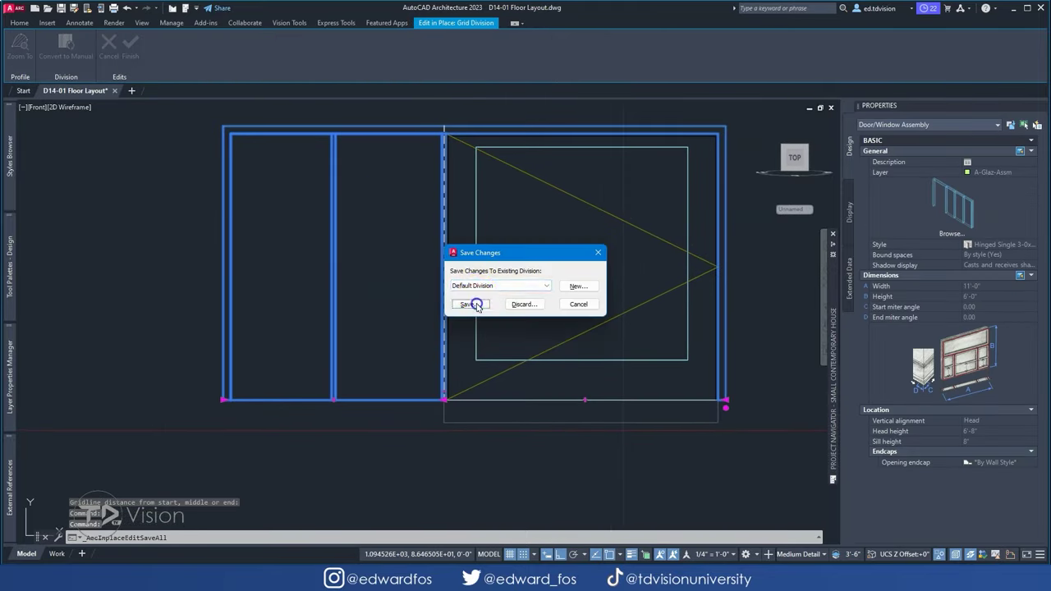
left_click(470, 305)
left_click(662, 350)
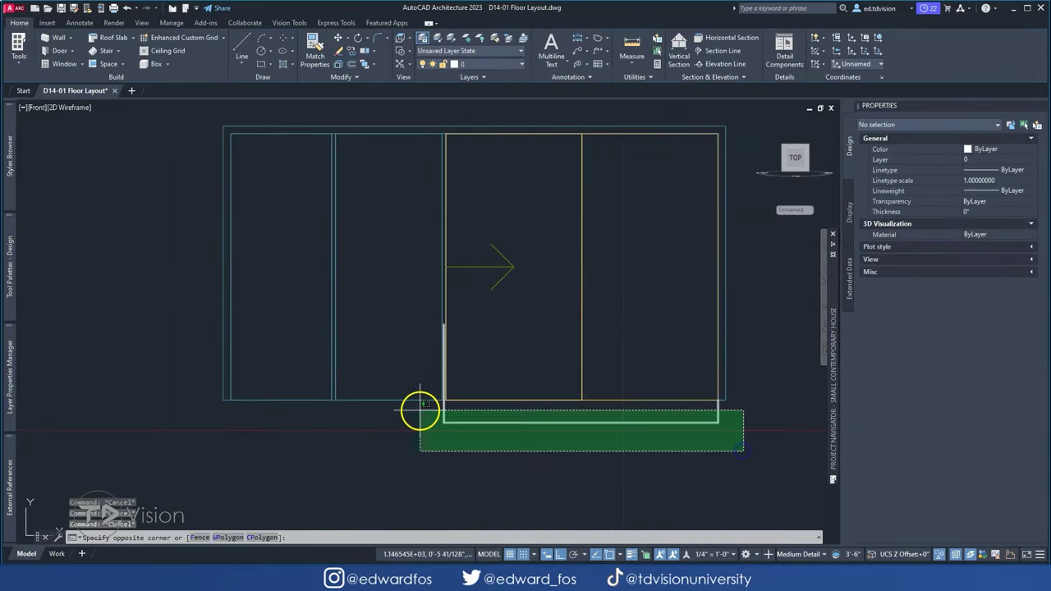
- Orbit the model into 3D and review the sliding door's style settings from the side
mouse_move(418, 408)
middle_mouse_down("shift")
mouse_move(551, 291)
mouse_move(386, 260)
mouse_move(389, 230)
mouse_move(480, 289)
middle_mouse_up("shift")
left_click(481, 289)
left_click(163, 51)
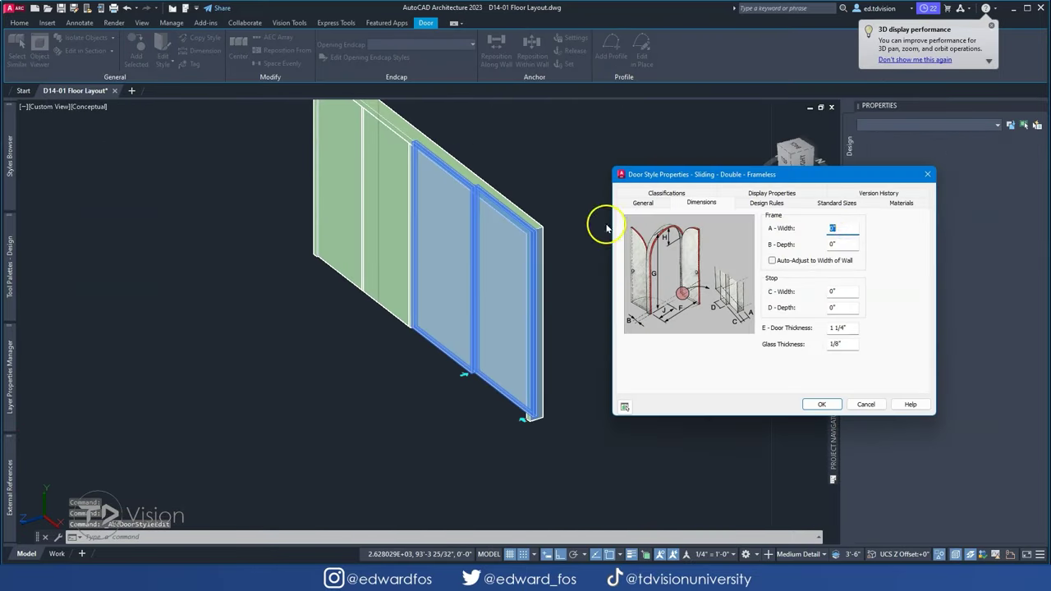
left_click(821, 404)
scroll(695, 335, "up", 5)
mouse_move(695, 335)
middle_mouse_down("shift")
mouse_move(551, 176)
mouse_move(561, 276)
mouse_move(522, 300)
middle_mouse_up("shift")
scroll(521, 148, "up", 3)
key("Escape")
- Back in Top view, widen the top-wall sliding door to 5'-11 1/2" by 5'-10"
left_click(124, 106)
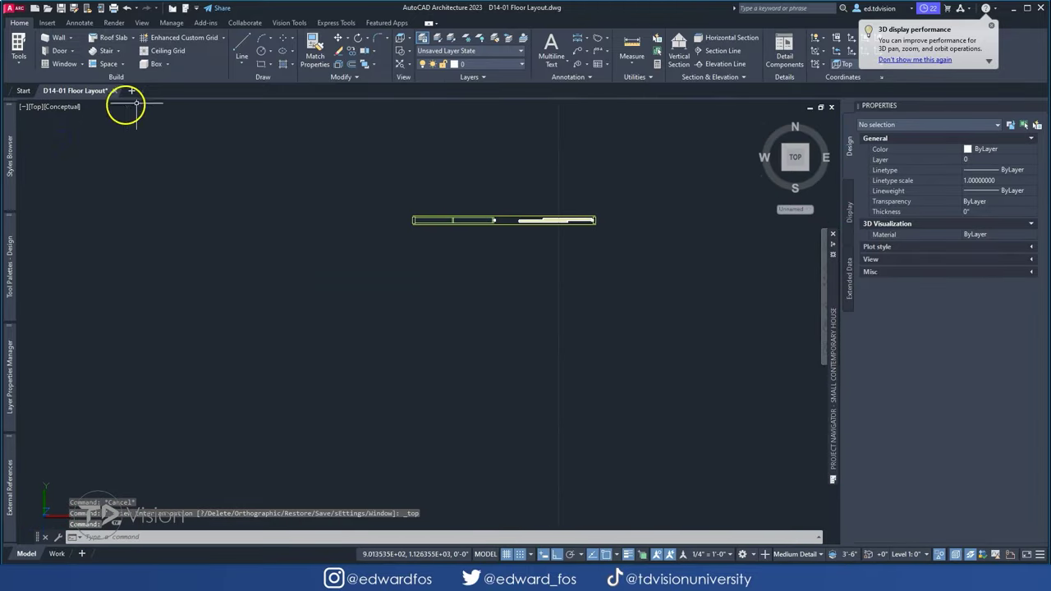
scroll(619, 252, "up", 5)
scroll(582, 237, "up", 3)
left_click(582, 239)
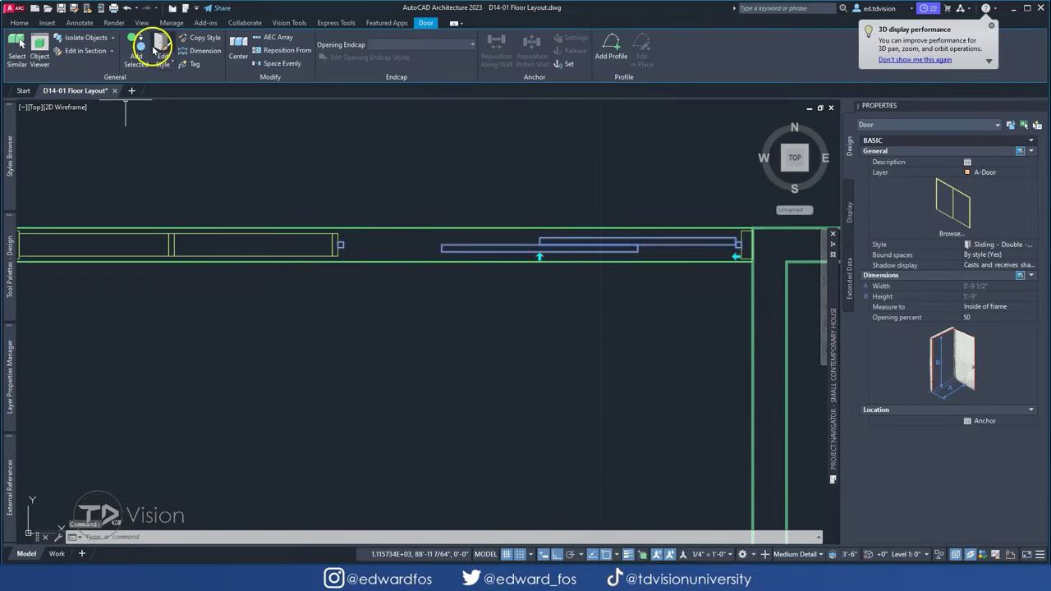
left_click(162, 51)
key("Return")
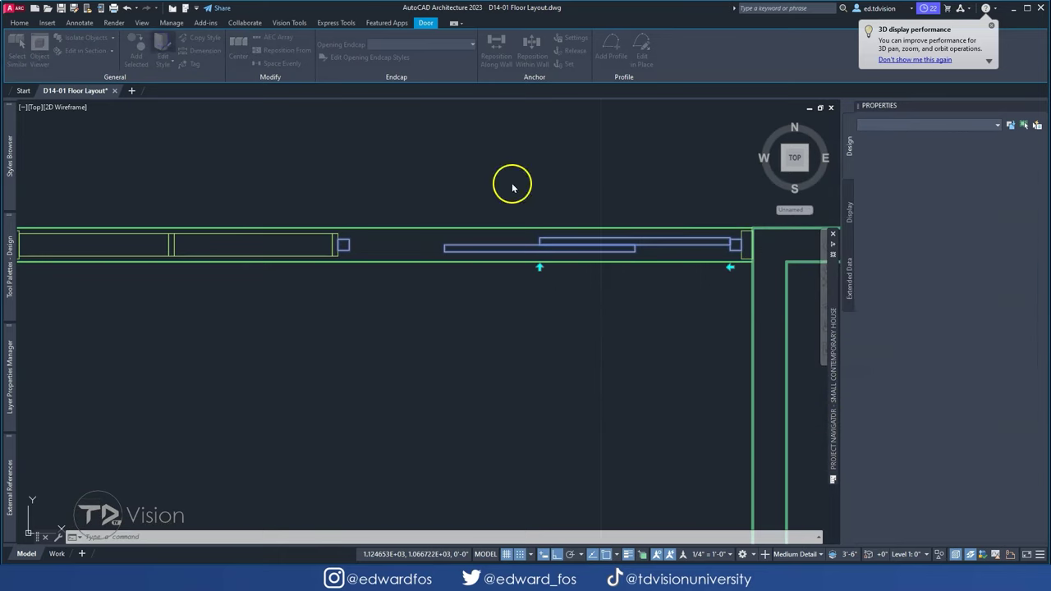
key("Return")
key("Return")
scroll(588, 247, "down", 5)
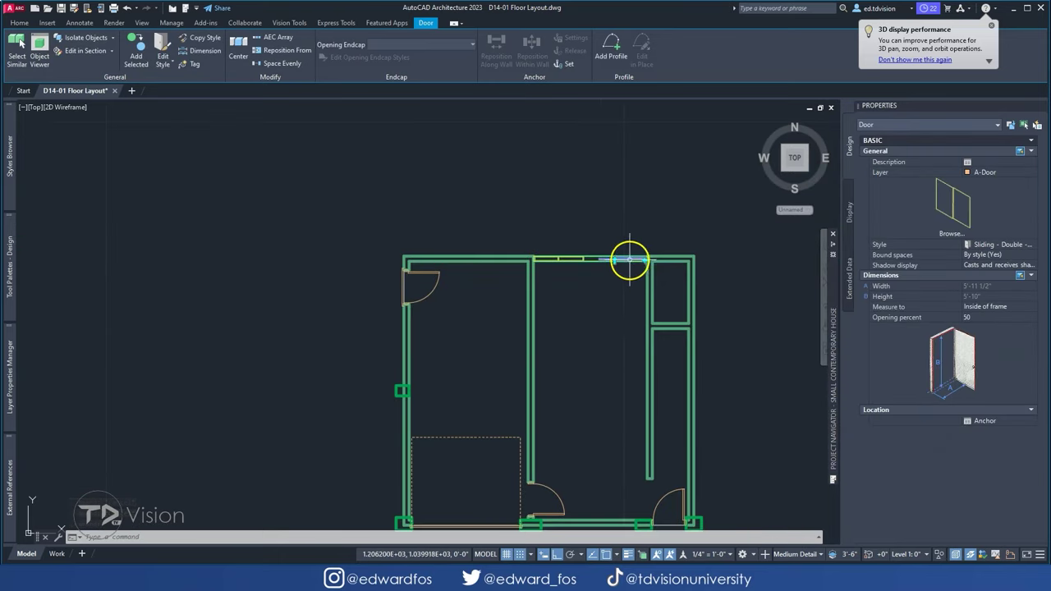
key("Escape")
scroll(616, 250, "up", 2)
scroll(610, 246, "down", 2)
scroll(583, 222, "down", 1)
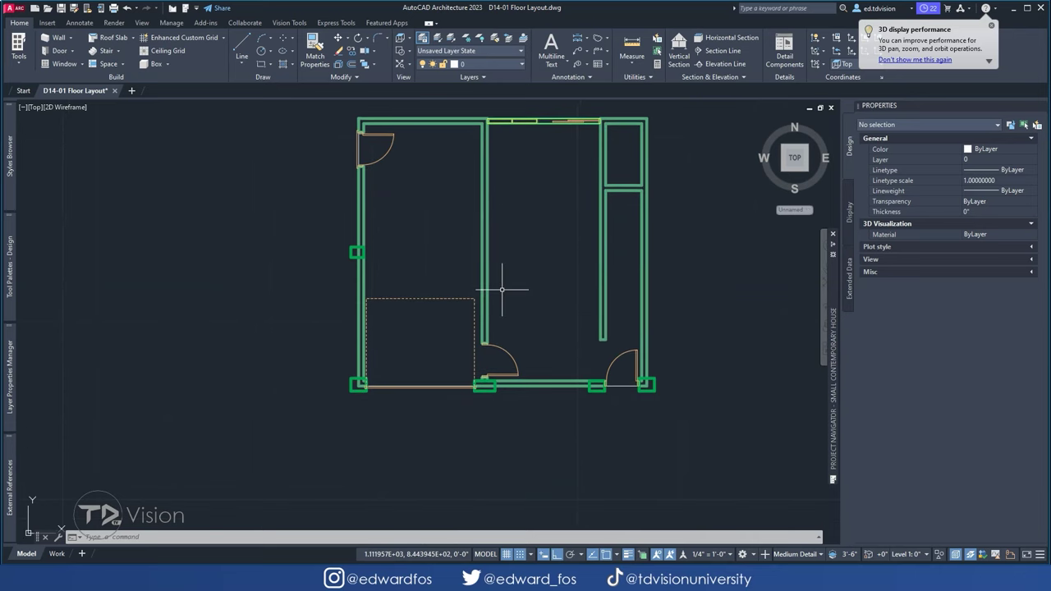
scroll(539, 222, "up", 4)
- Insert a Standard single hinged door into the interior wall beside the small upper right room
left_click(165, 370)
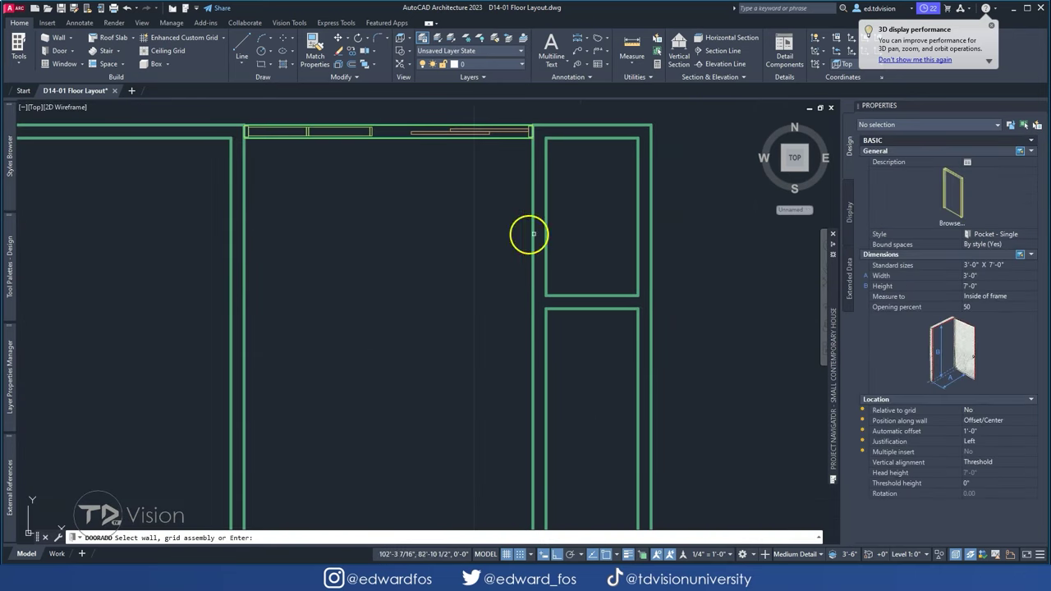
left_click(540, 235)
key("Escape")
middle_click_drag(554, 229, 558, 127)
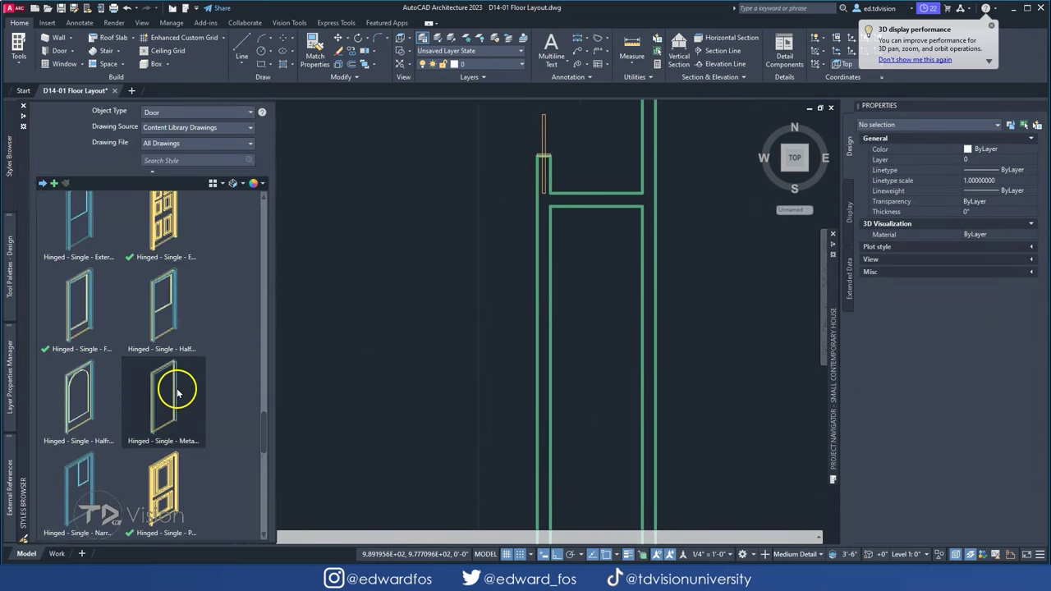
scroll(169, 387, "up", 1)
left_click(155, 411)
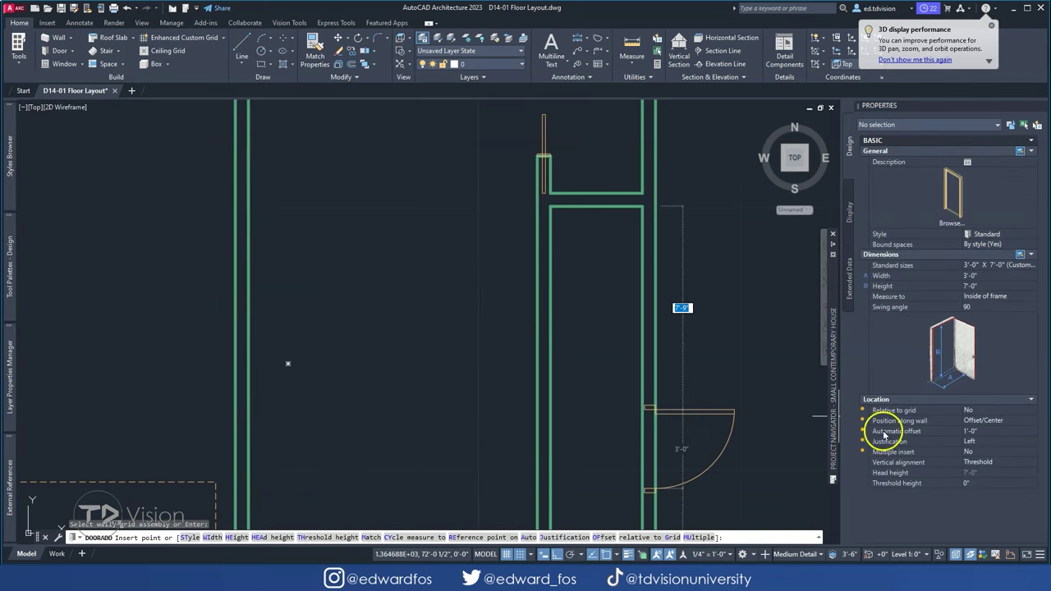
left_click(472, 237)
key("Escape")
scroll(610, 282, "down", 3)
- Set the new hinged door's width to 3'-0"
left_click(542, 240)
left_click(1027, 297)
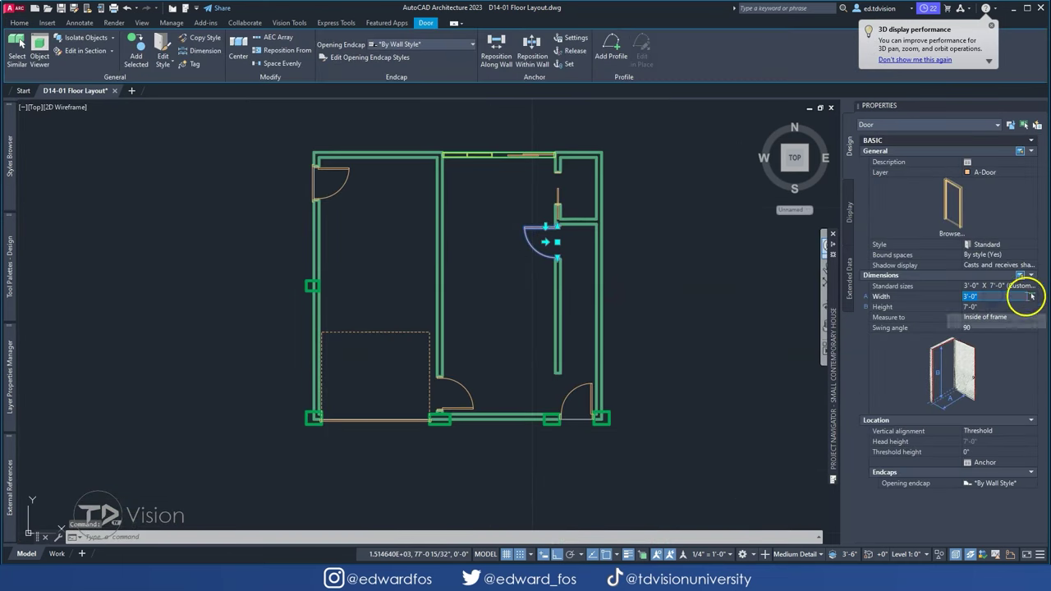
key("Escape")
scroll(551, 235, "up", 3)
scroll(551, 241, "down", 3)
scroll(542, 356, "up", 5)
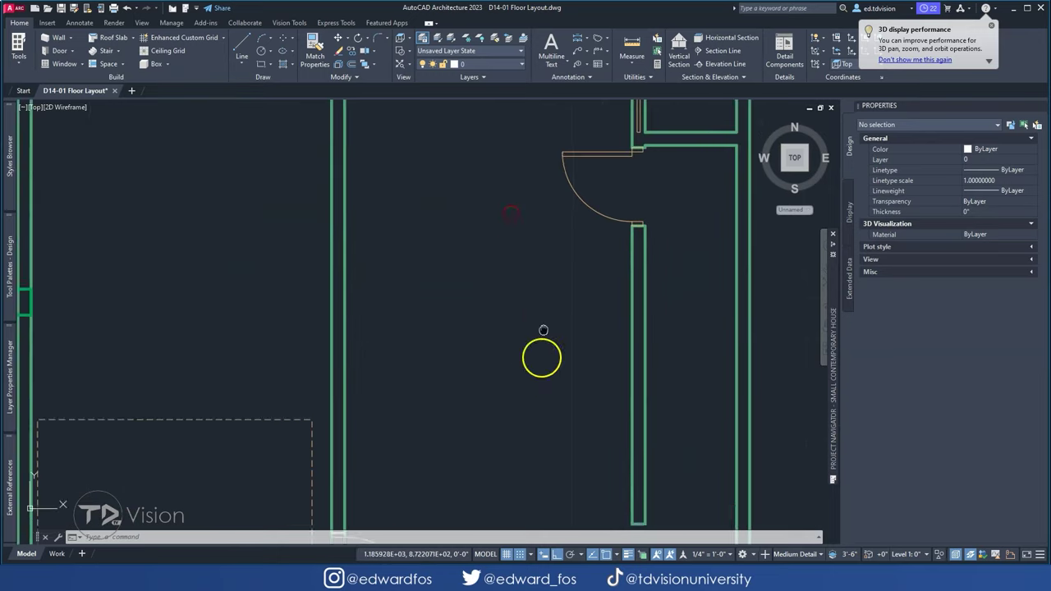
middle_click_drag(543, 367, 558, 326)
double_click(211, 252)
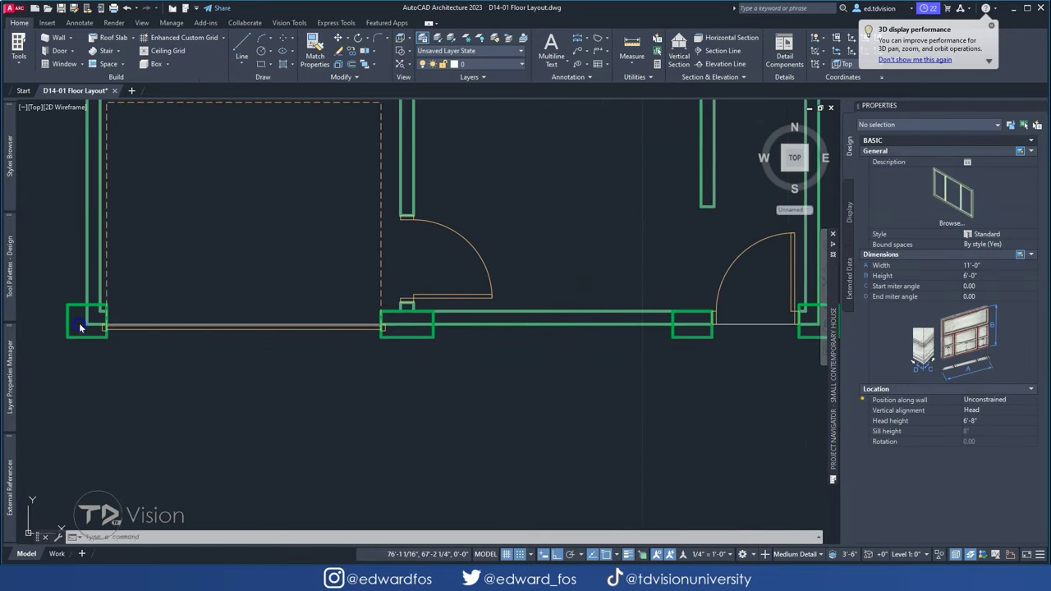
- Place a 9'-2" wide Standard door/window assembly in the bottom wall with an 8'-6" head height
key("Escape")
key("Return")
left_click(988, 265)
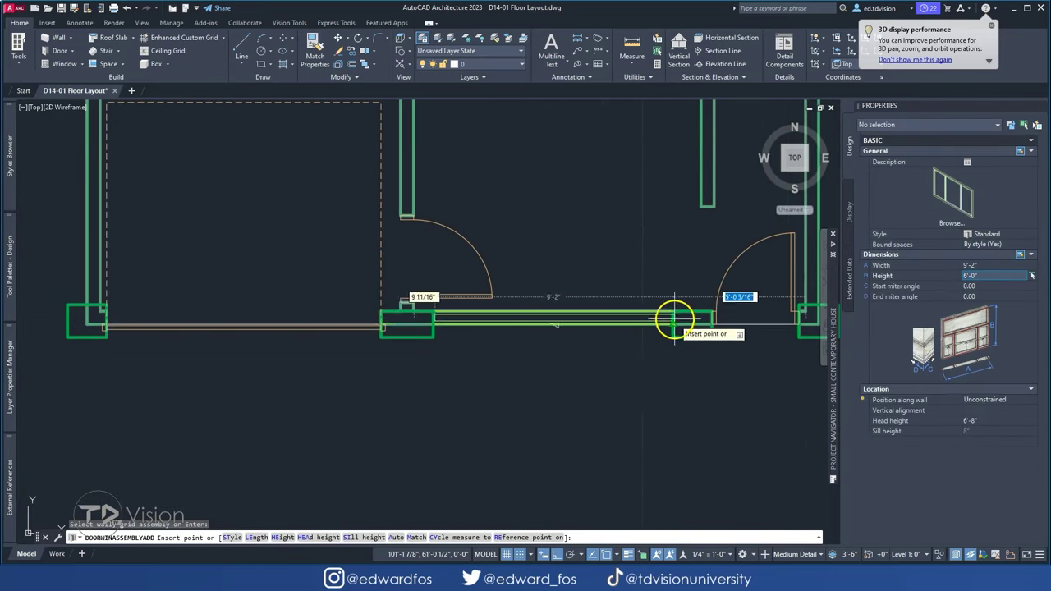
left_click(673, 319)
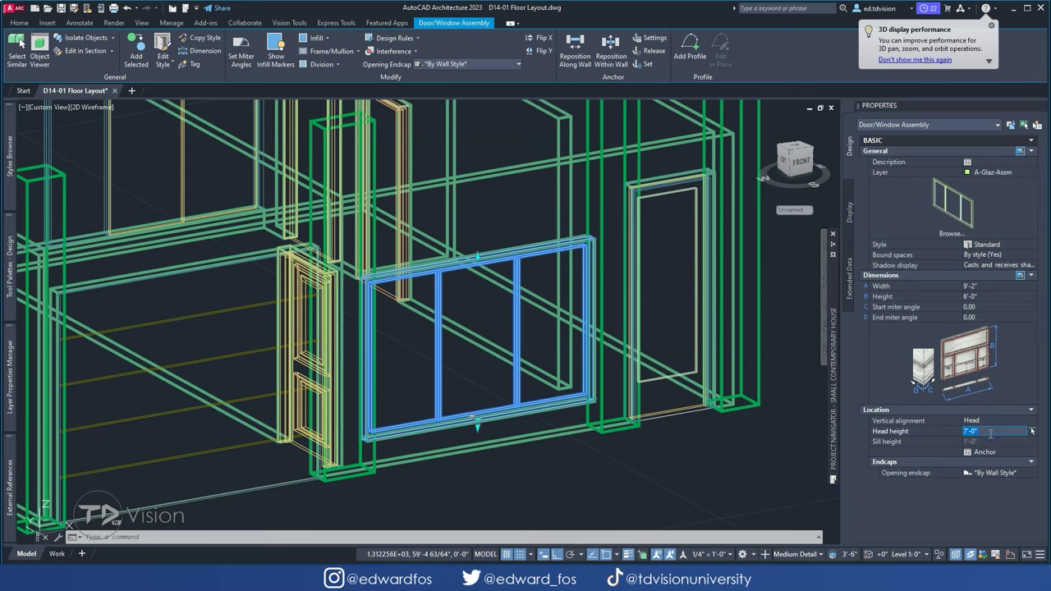
type("8'6")
left_click(989, 302)
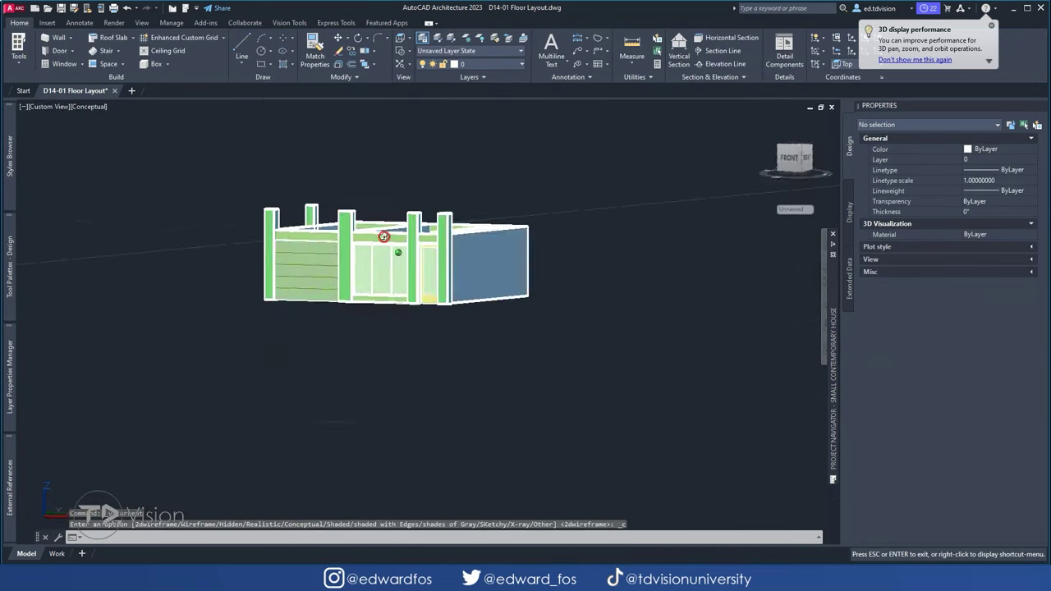
- Shade the house in Realistic style and orbit to inspect it from another corner
left_click(86, 106)
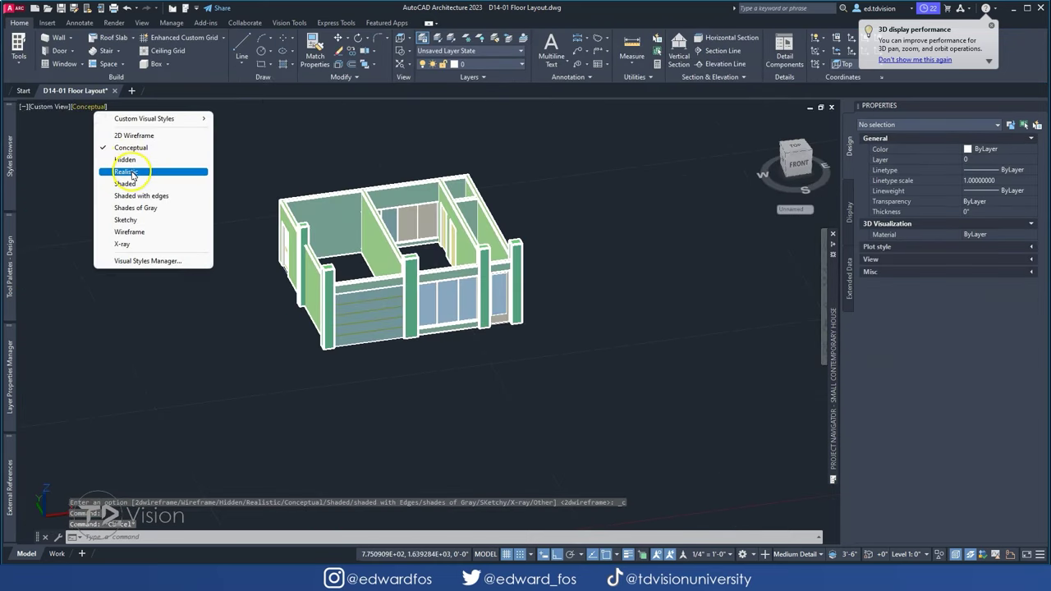
left_click(187, 167)
scroll(305, 293, "up", 3)
scroll(490, 299, "up", 3)
scroll(455, 324, "up", 3)
scroll(535, 282, "down", 5)
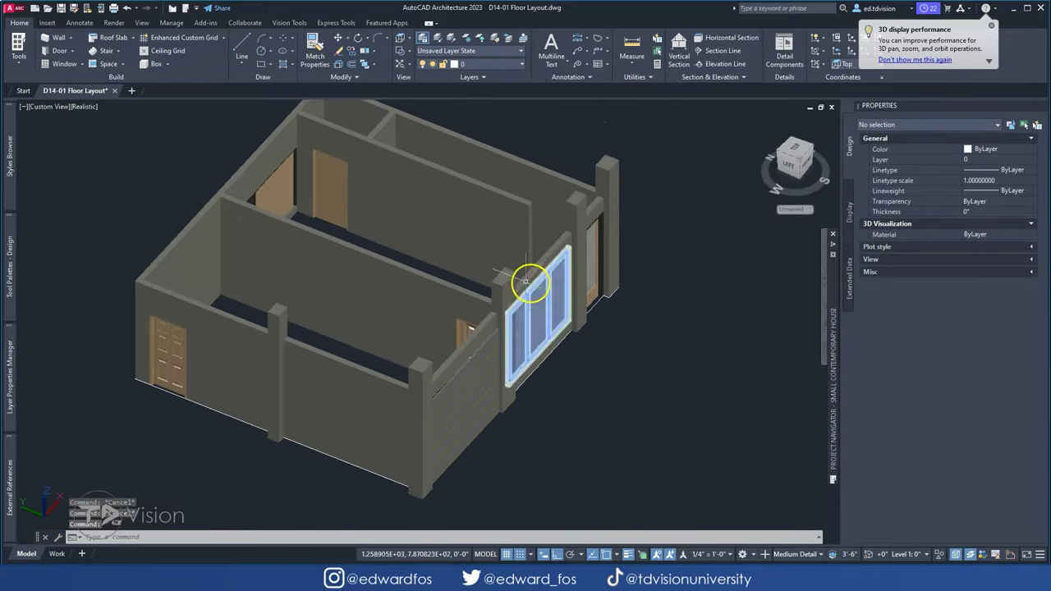
mouse_move(535, 282)
middle_mouse_down("shift")
mouse_move(584, 287)
mouse_move(446, 329)
mouse_move(364, 305)
middle_mouse_up("shift")
scroll(507, 331, "up", 5)
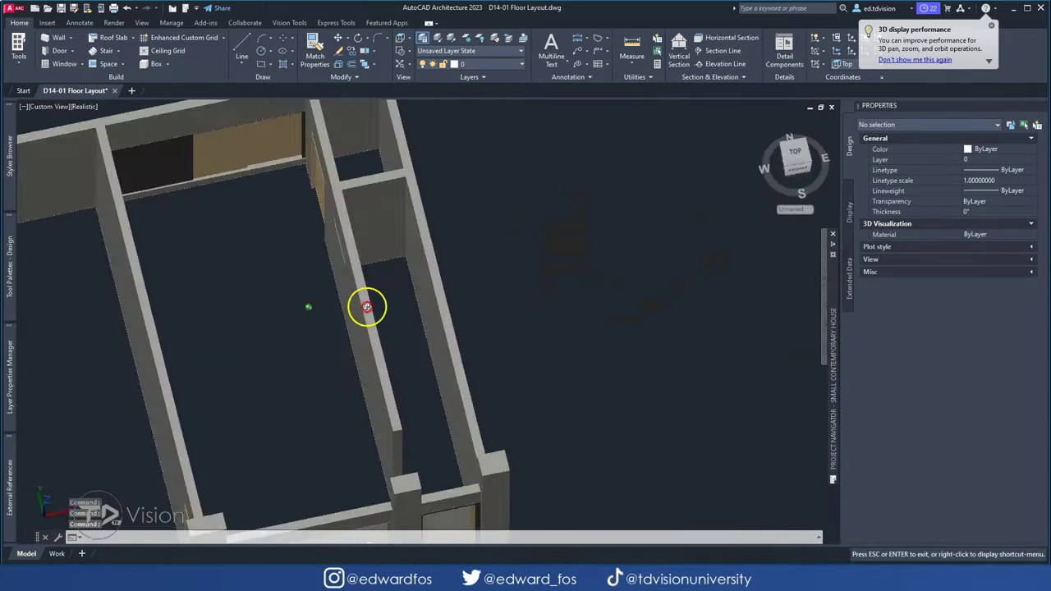
scroll(363, 305, "down", 5)
- Return to a flat top plan shown in 2D Wireframe and pan it into view
mouse_move(408, 244)
middle_mouse_down("shift")
mouse_move(288, 317)
mouse_move(502, 278)
middle_mouse_up("shift")
left_click(57, 106)
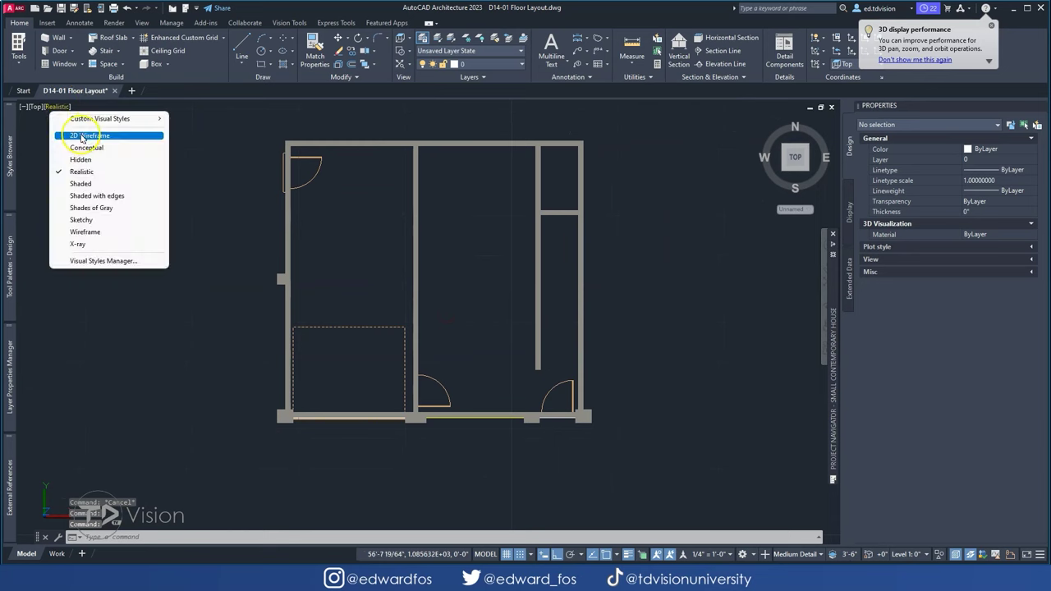
left_click(66, 134)
mouse_move(500, 389)
middle_mouse_down()
mouse_move(504, 326)
mouse_move(503, 368)
middle_mouse_up()
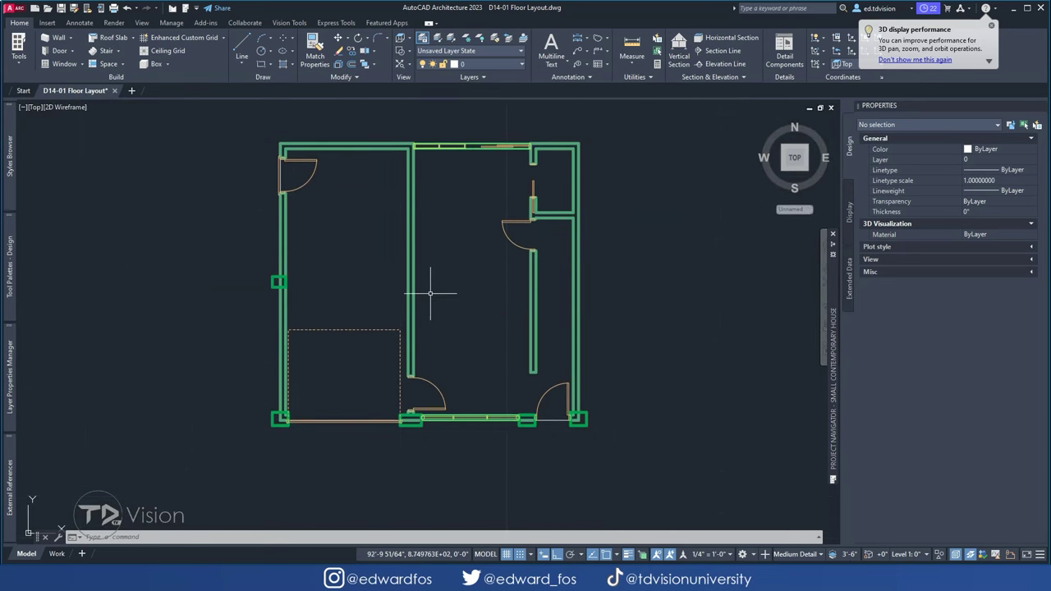
middle_click_drag(371, 233, 353, 197)
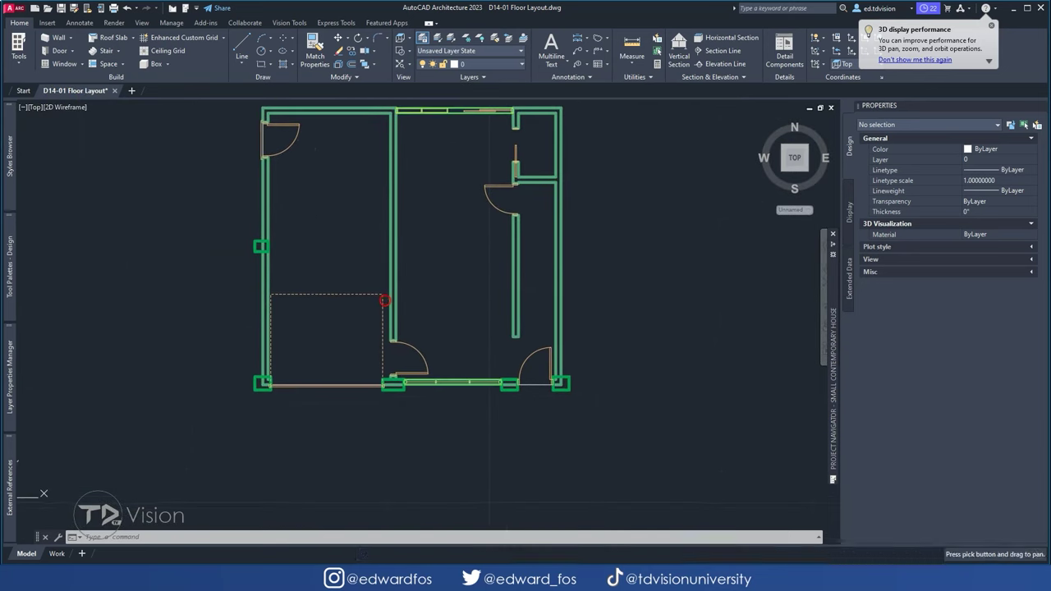
scroll(553, 336, "up", 3)
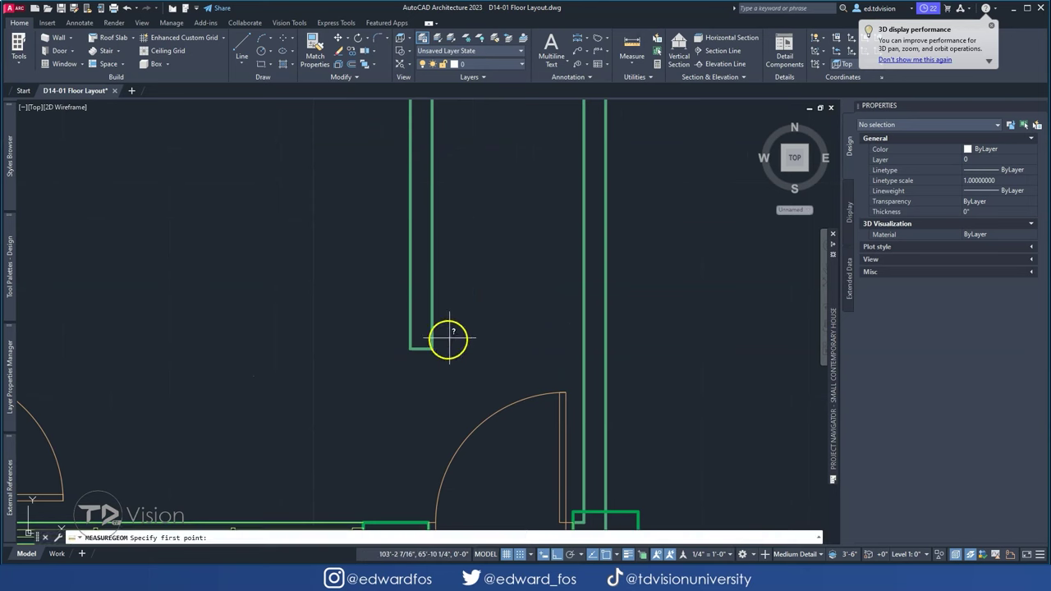
- Add a left-justified straight stair in the right-hand corridor and compare it with the reference floor-plan image
left_click(10, 263)
left_click(127, 54)
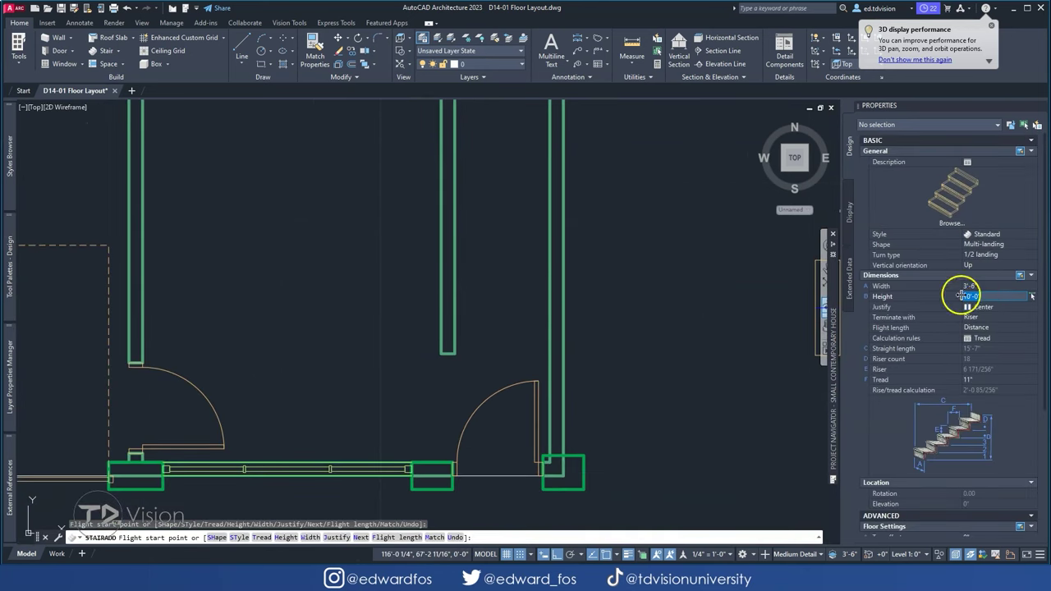
scroll(597, 341, "down", 2)
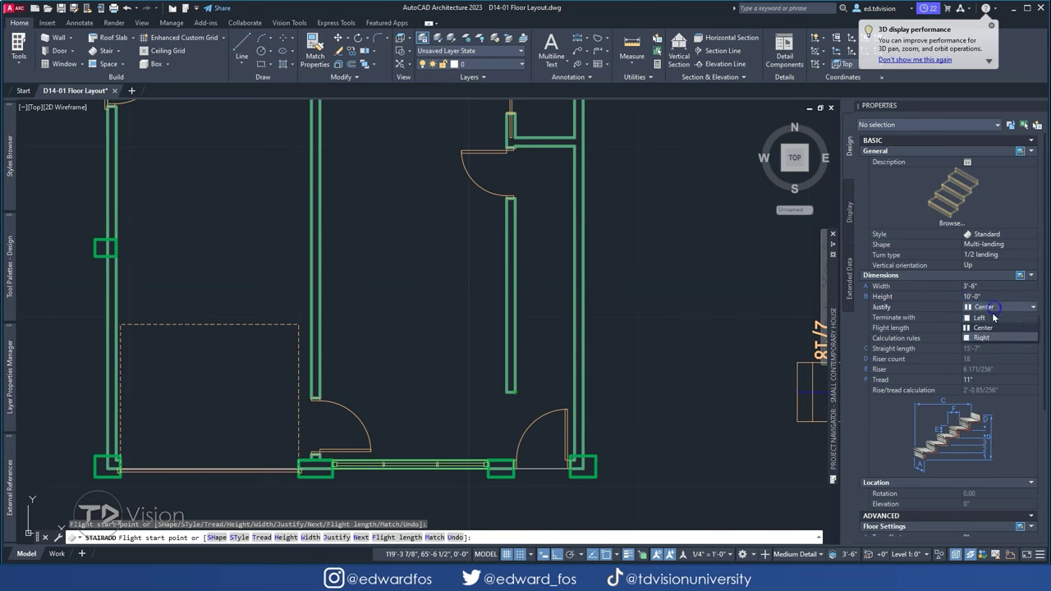
left_click(540, 413)
left_click(540, 320)
key("Escape")
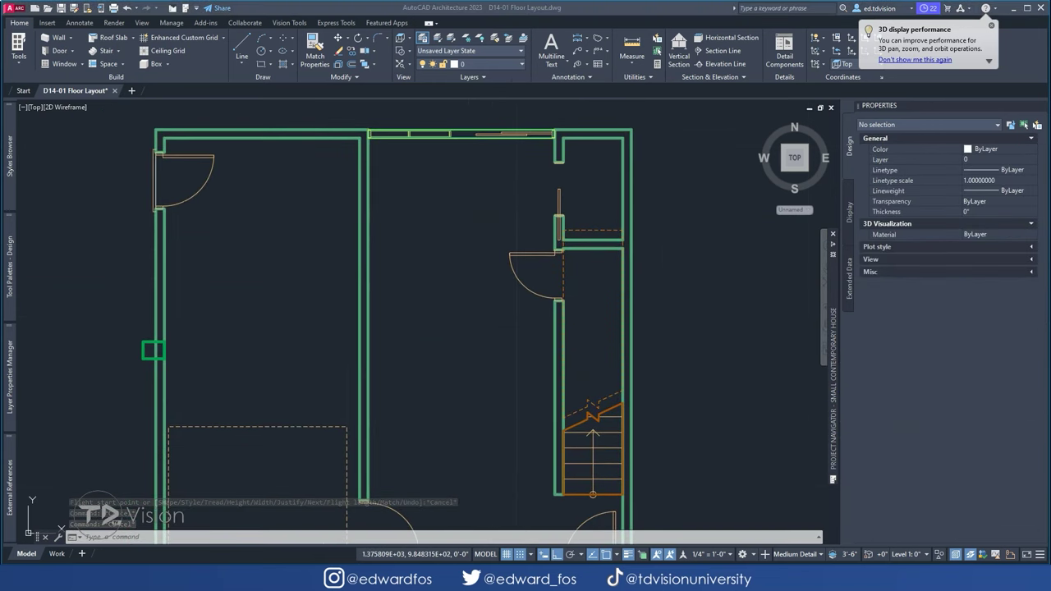
middle_click_drag(622, 353, 676, 209)
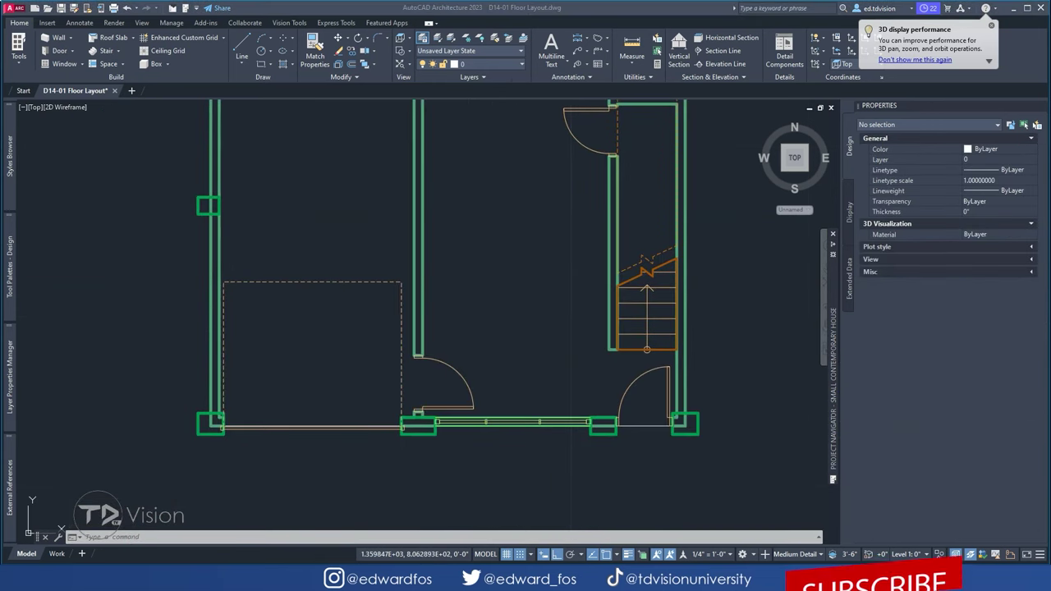
key("alt+Tab")
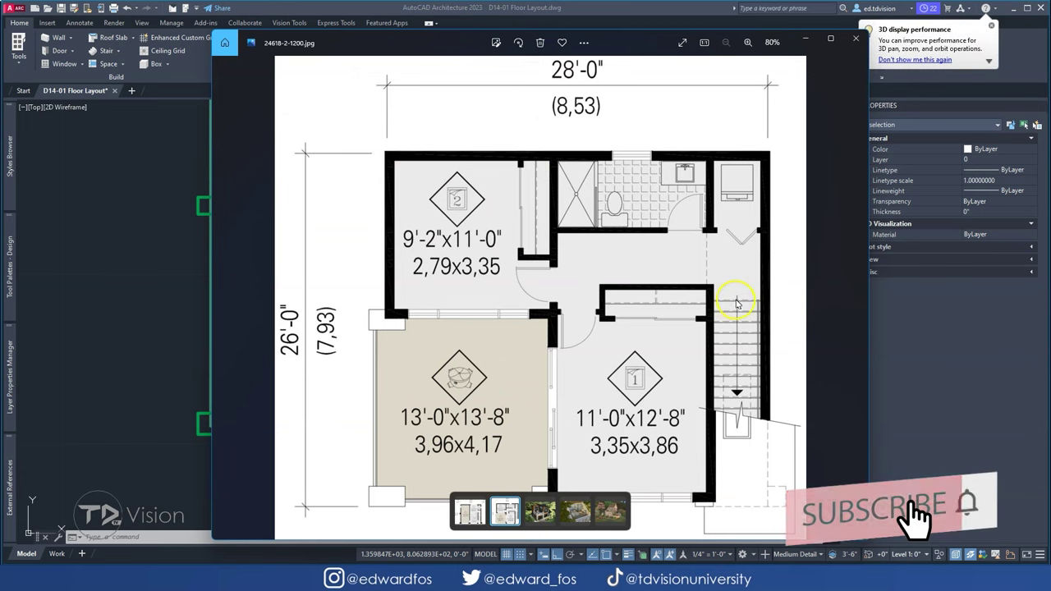
key("alt+Tab")
left_click(664, 261)
- Set the stair's tread to 8" and apply the Concrete stair style to it
scroll(657, 263, "up", 2)
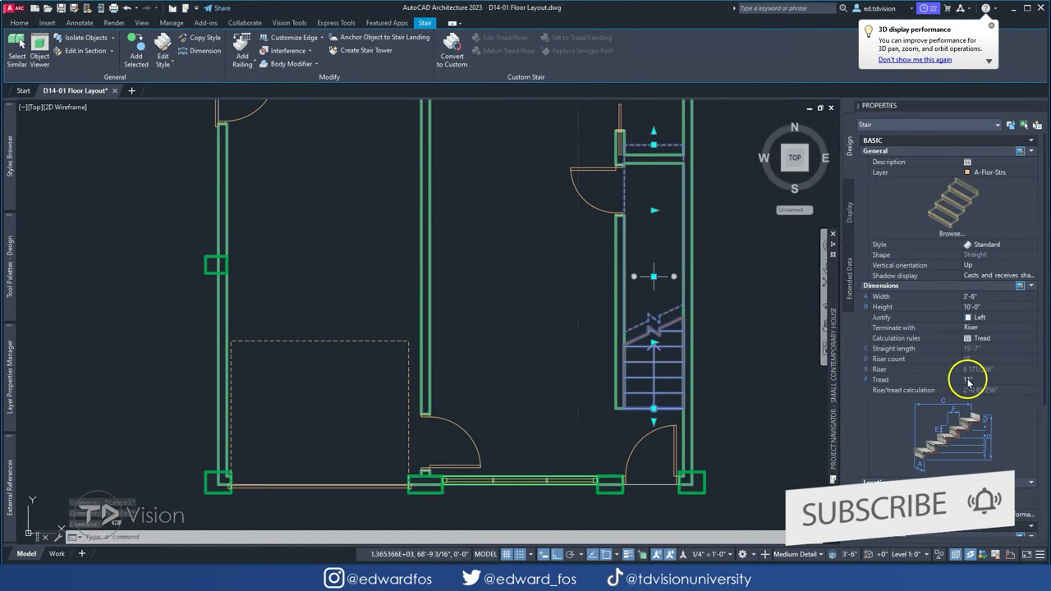
left_click(986, 379)
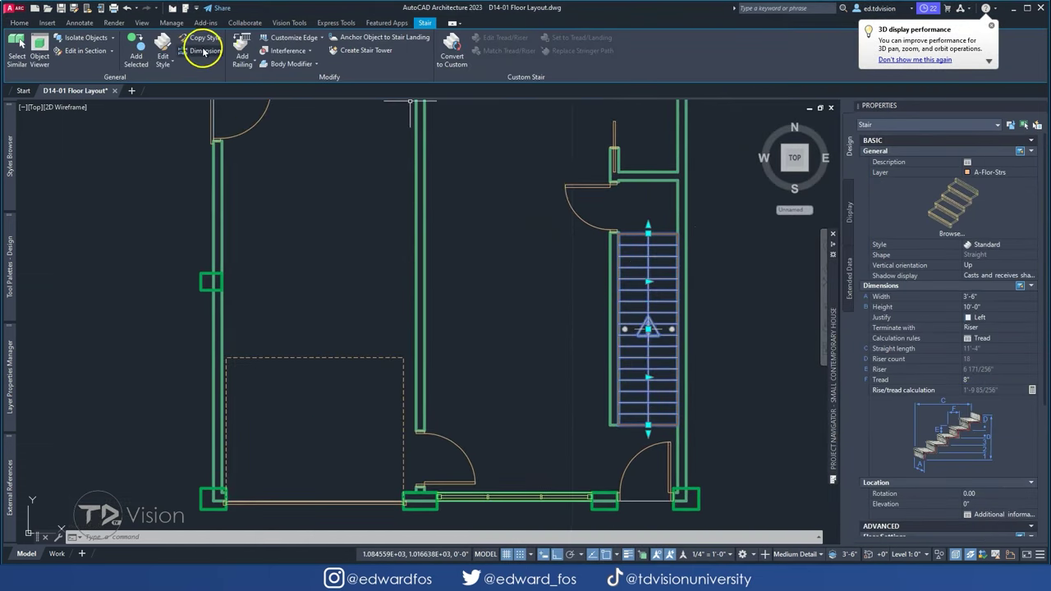
left_click(10, 156)
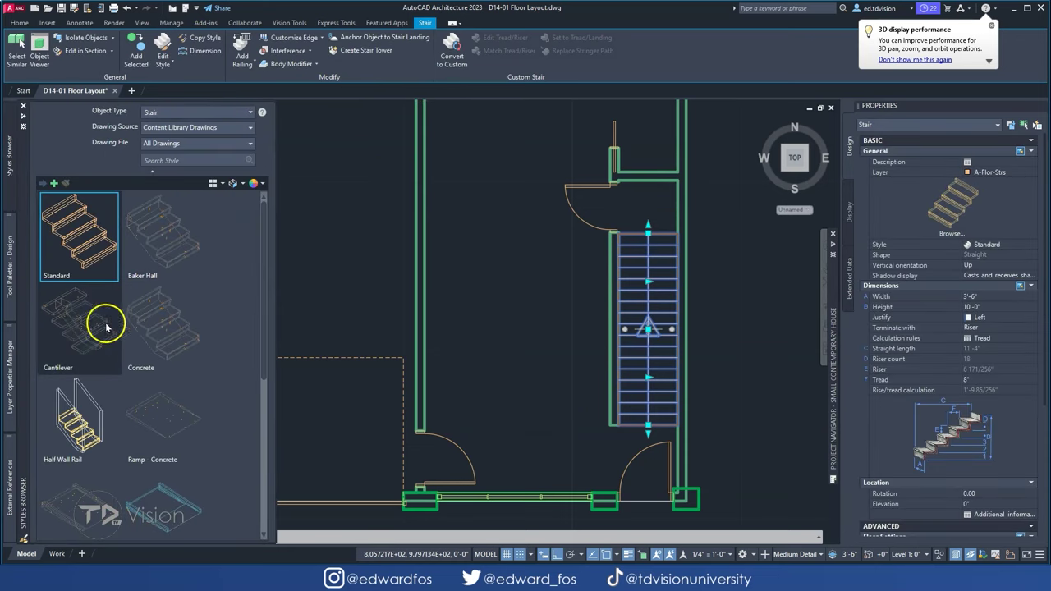
right_click(204, 325)
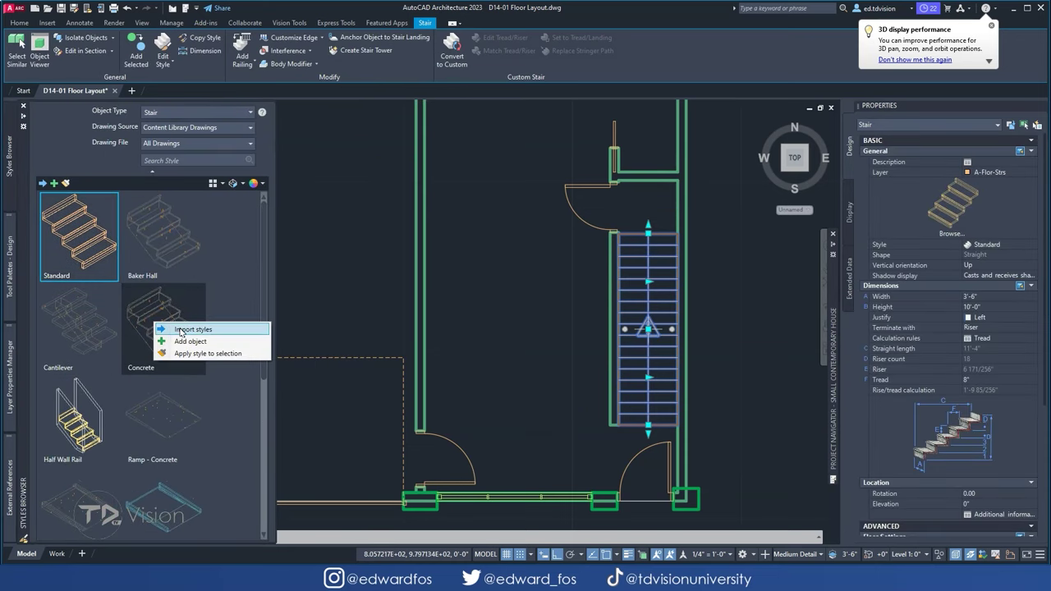
left_click(238, 354)
- Adjust the Concrete stair style's components, accepting zero riser thickness and turning off tread and riser display
left_click(163, 50)
left_click(487, 186)
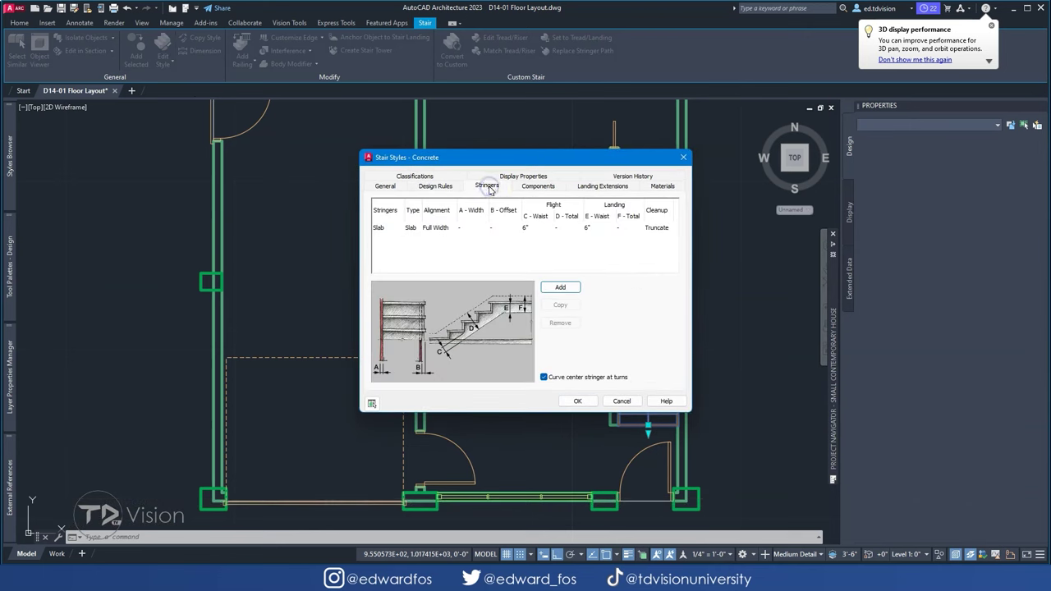
left_click(538, 185)
type("0")
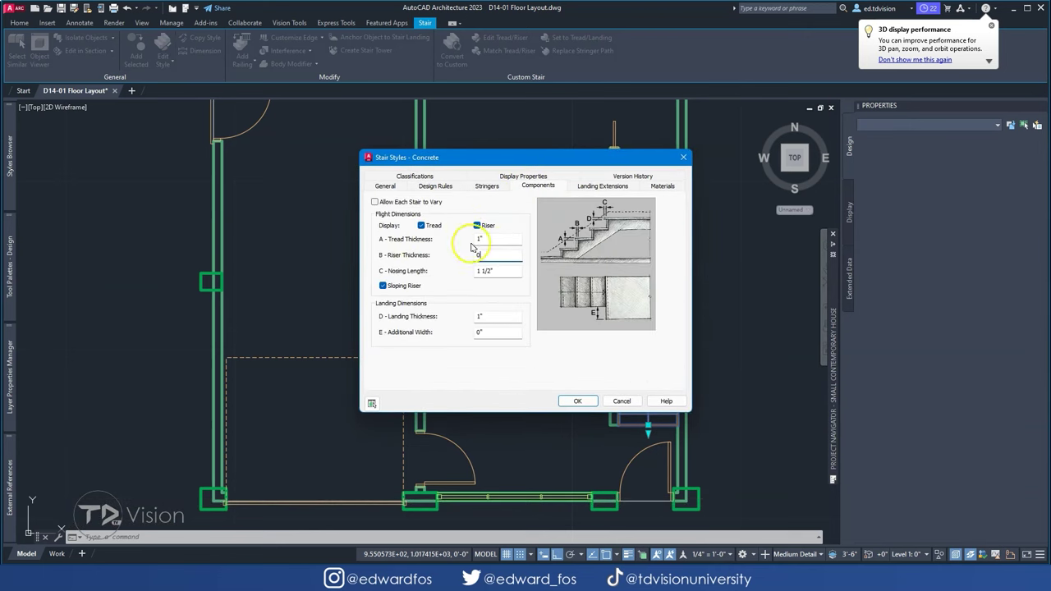
key("Tab")
left_click(587, 298)
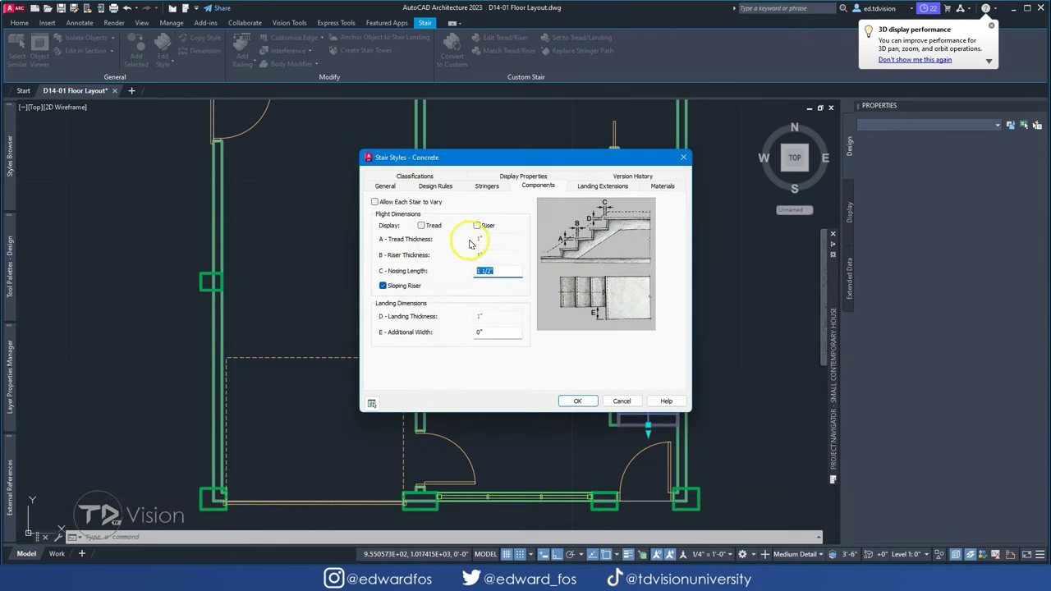
left_click(435, 186)
left_click(577, 401)
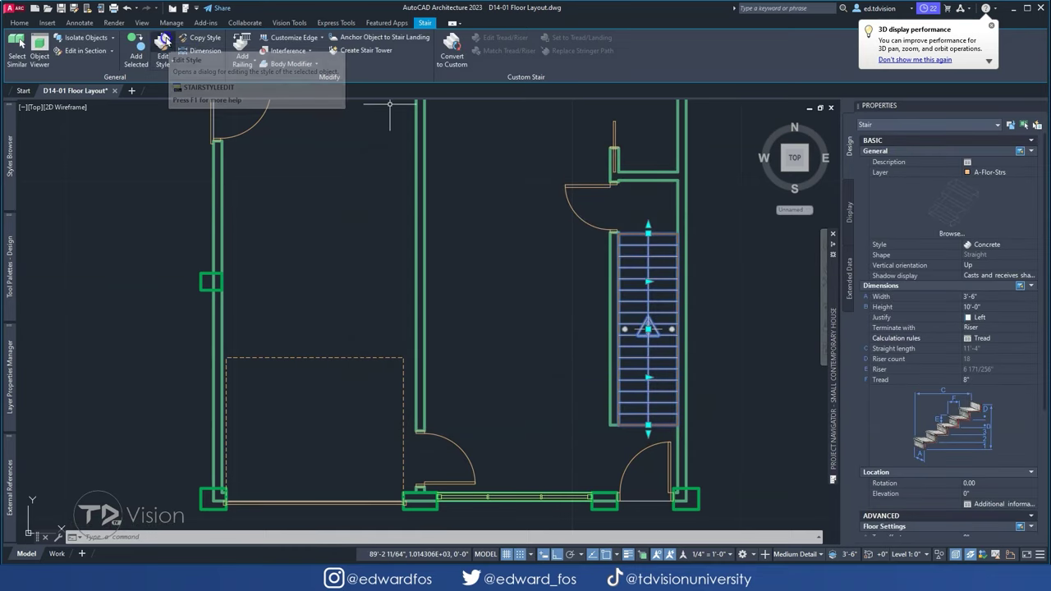
left_click(164, 41)
key("Return")
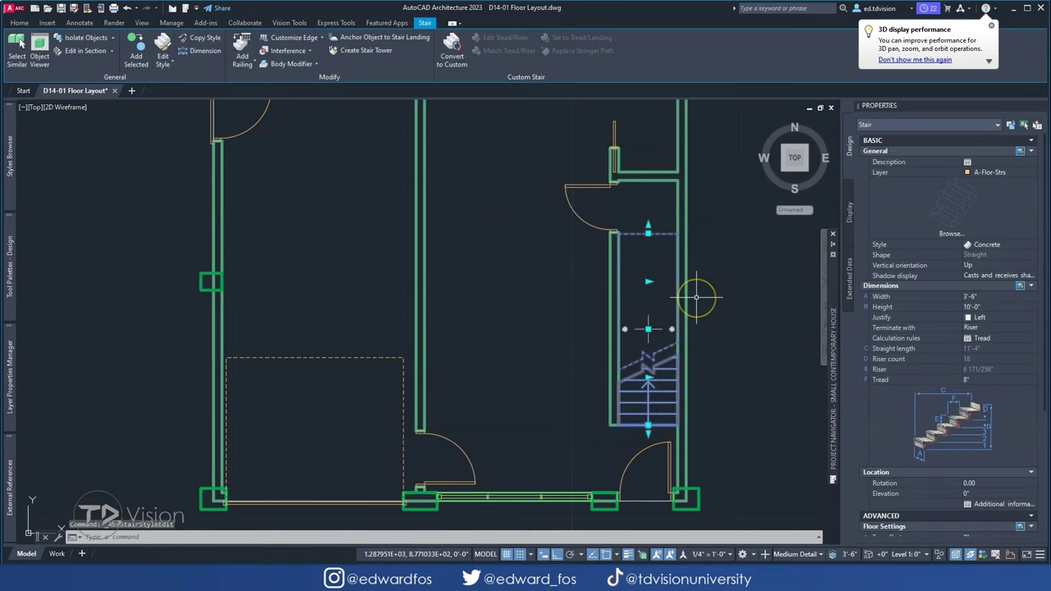
key("Escape")
key("Escape")
- Inspect the Concrete stair in a 3D view, then save the drawing
mouse_move(668, 425)
middle_mouse_down("shift")
mouse_move(452, 317)
mouse_move(535, 354)
middle_mouse_up("shift")
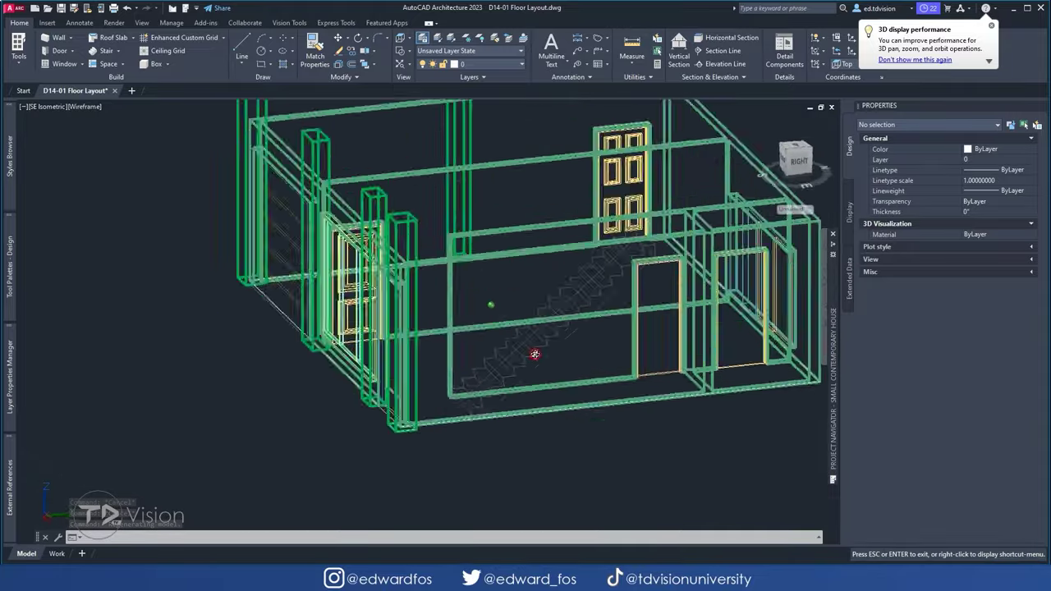
scroll(512, 370, "up", 3)
scroll(554, 321, "up", 5)
left_click(734, 341)
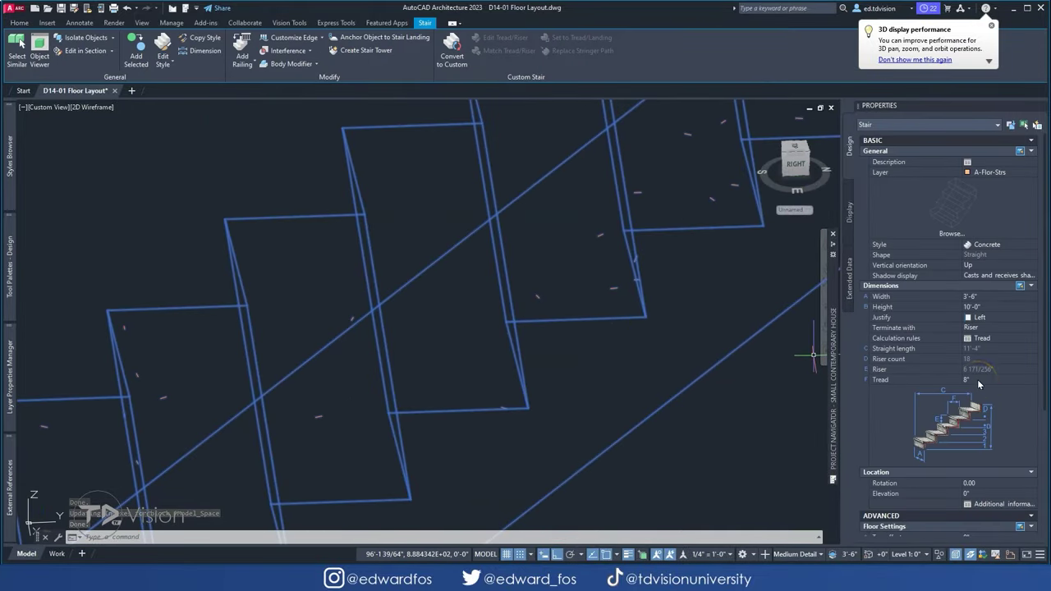
scroll(668, 307, "down", 5)
key("Escape")
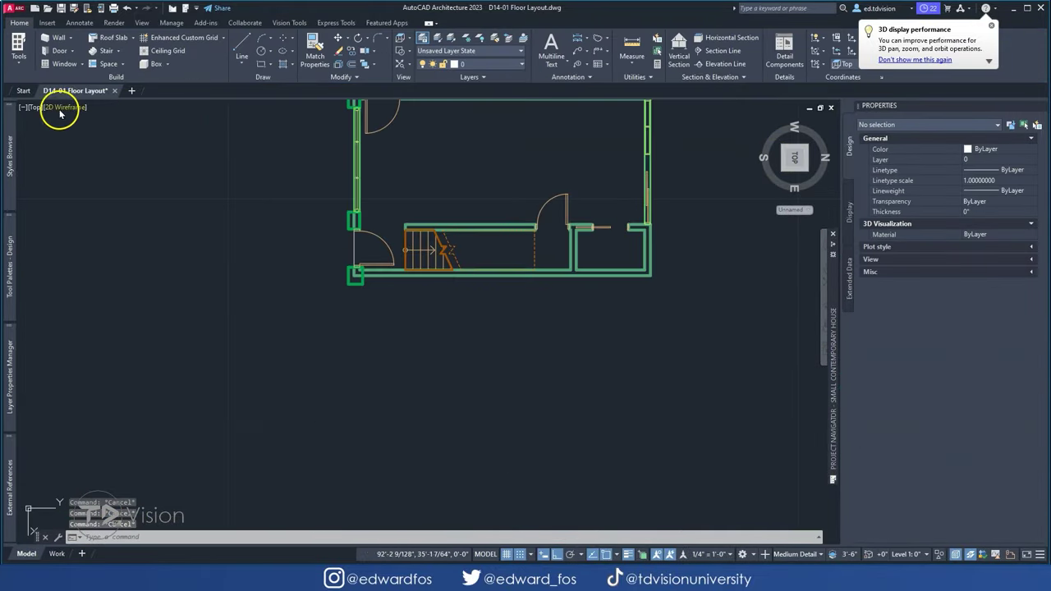
scroll(411, 256, "down", 2)
key("ctrl+s")
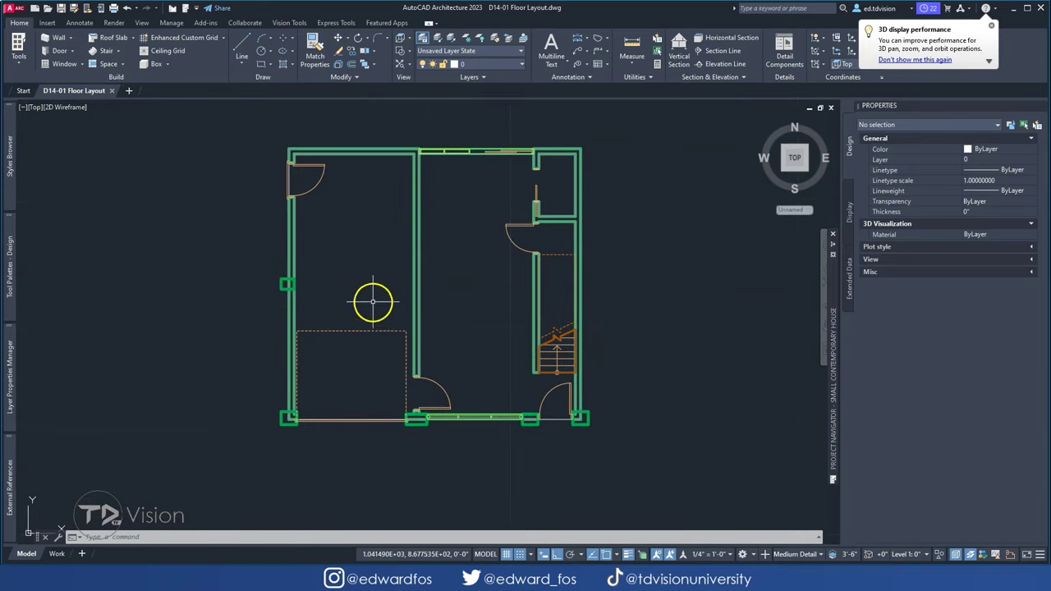
scroll(585, 179, "up", 5)
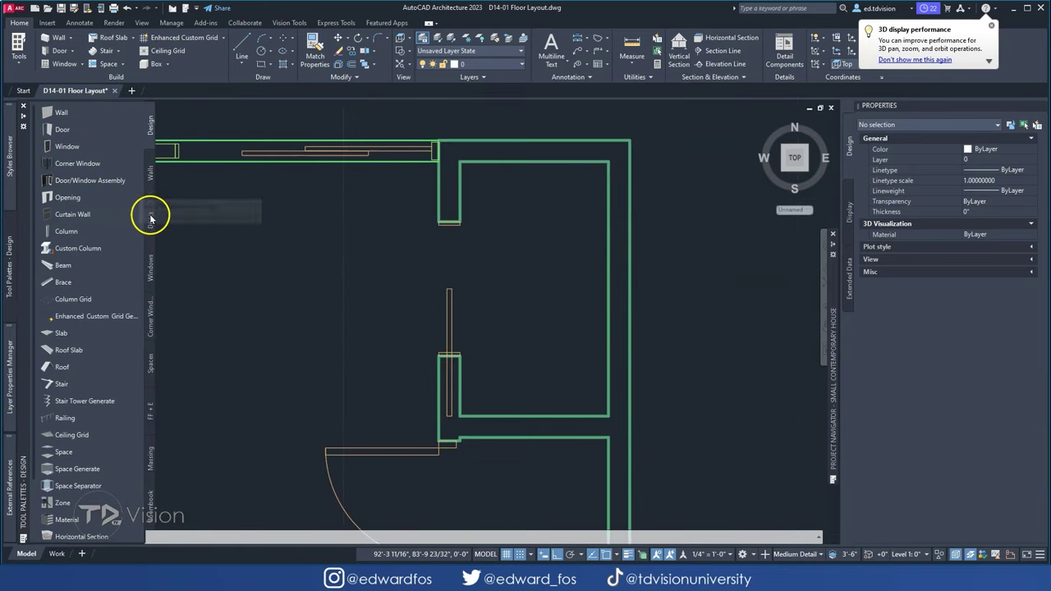
- Add a 2'-0" awning window, raise the global cut plane to 4'-6", and orbit to an isometric view
left_click(62, 115)
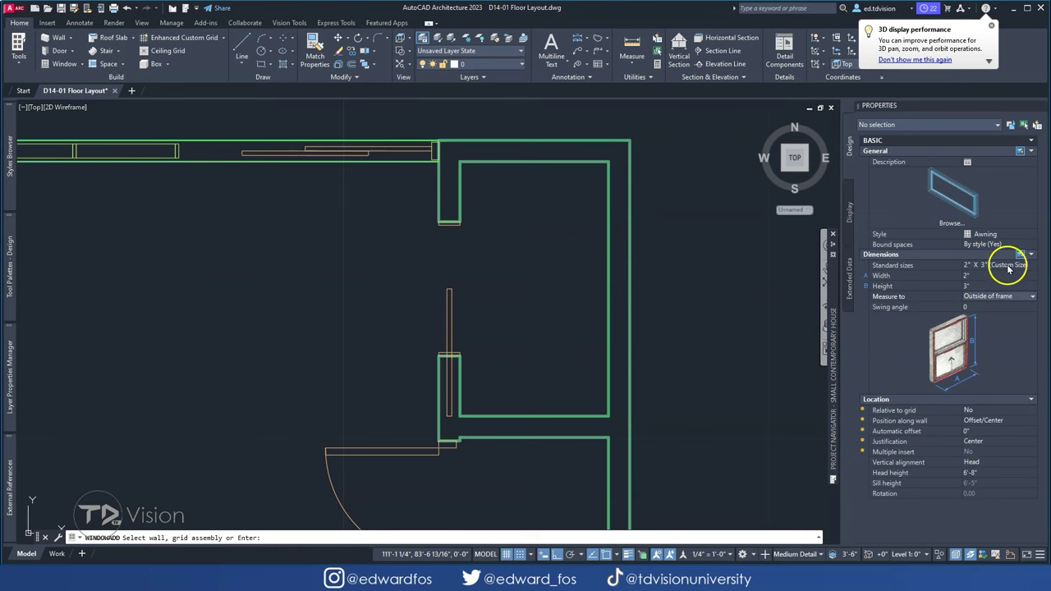
key("Escape")
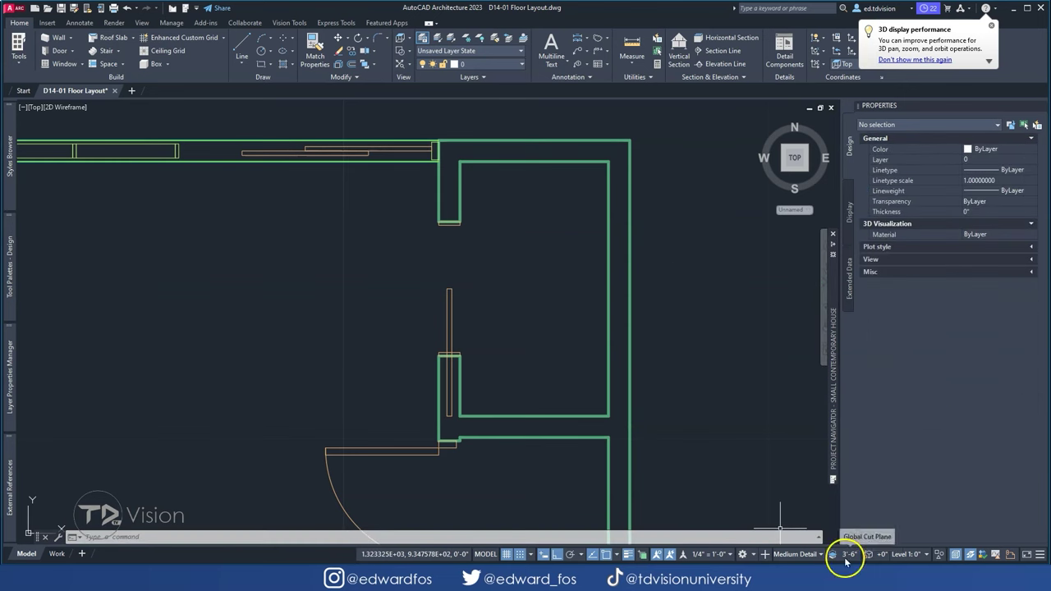
left_click(849, 555)
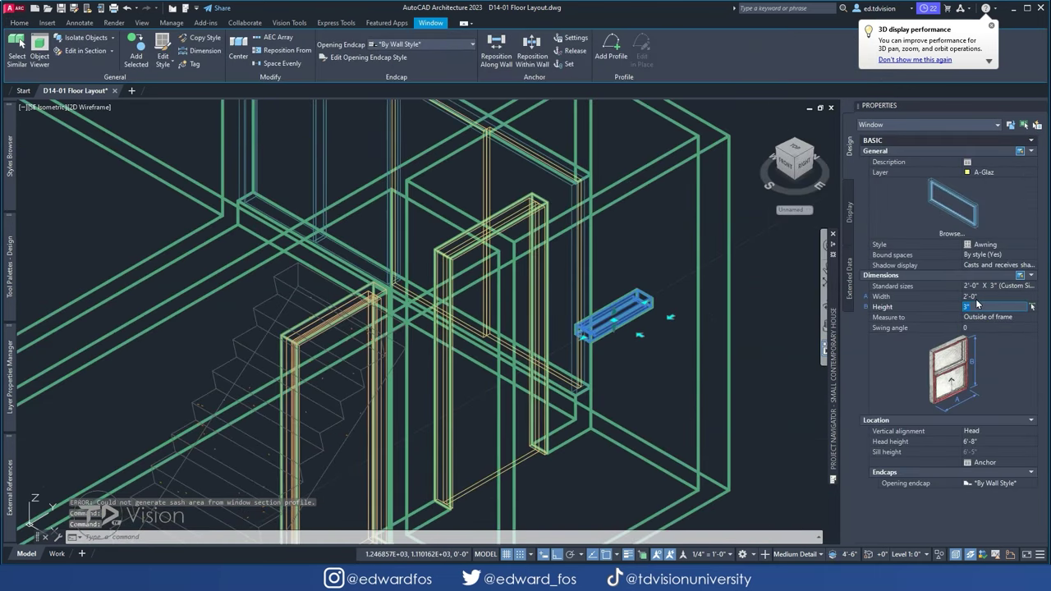
mouse_move(809, 323)
middle_mouse_down("shift")
mouse_move(472, 291)
mouse_move(988, 300)
middle_mouse_up("shift")
mouse_move(843, 361)
middle_mouse_down("shift")
mouse_move(561, 323)
mouse_move(492, 365)
mouse_move(282, 364)
middle_mouse_up("shift")
key("Escape")
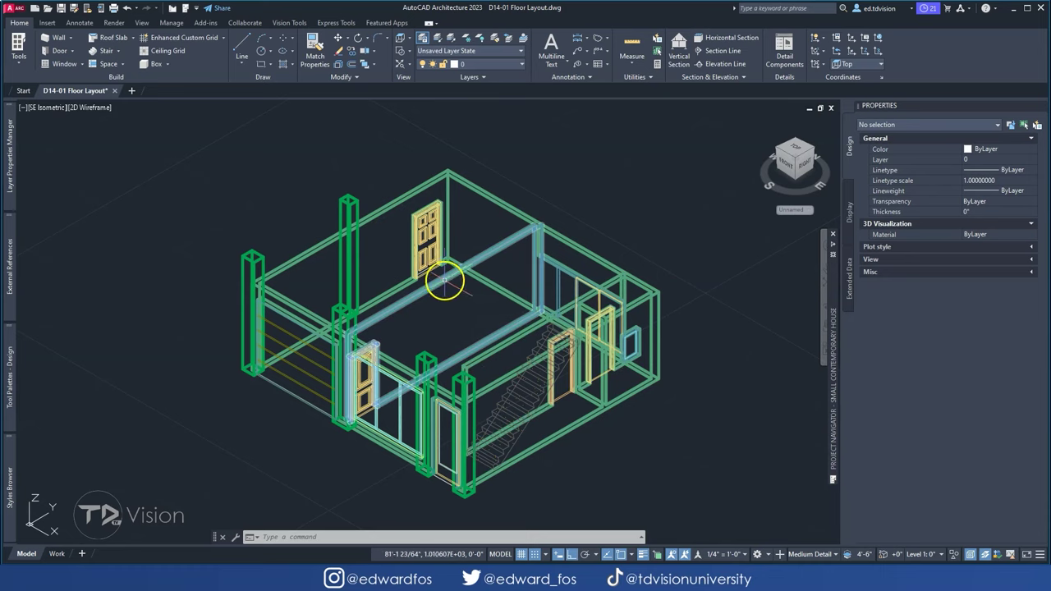
- Switch to Top view and pan the ground-floor plan into position
left_click(793, 152)
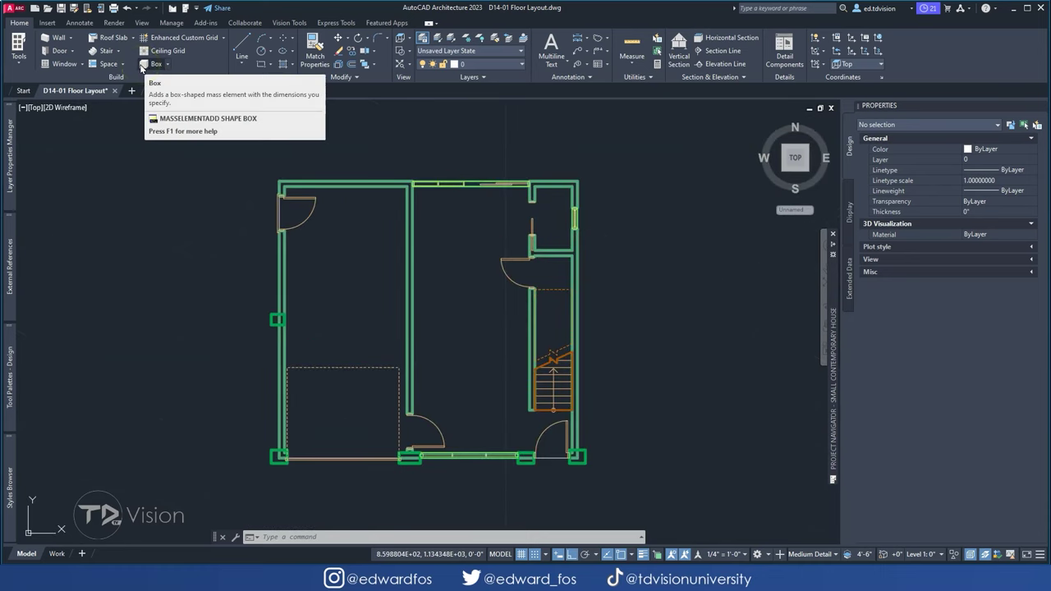
middle_click_drag(495, 214, 507, 175)
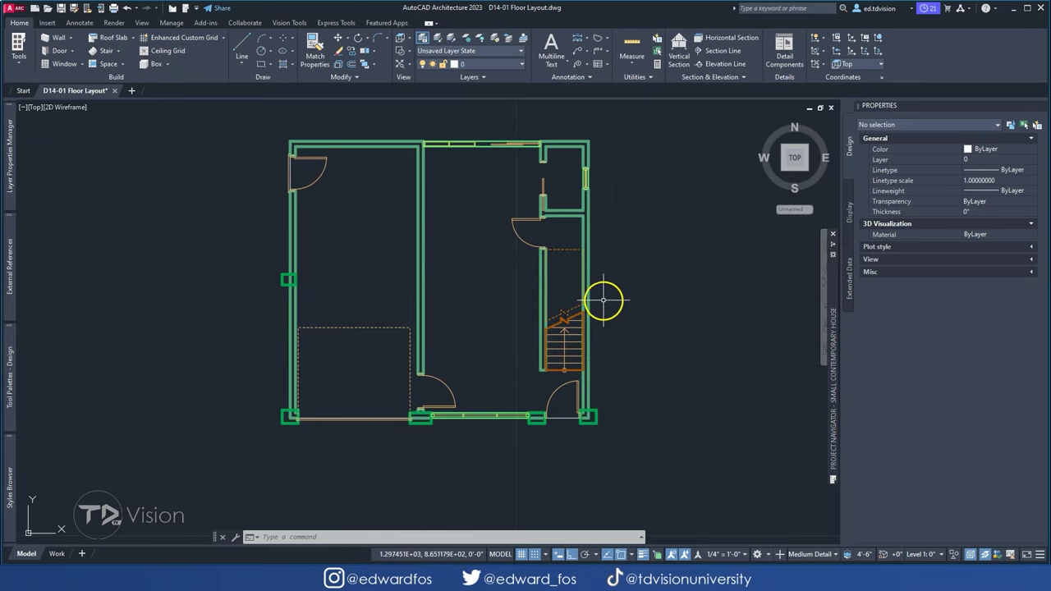
middle_click_drag(309, 276, 308, 285)
type("c")
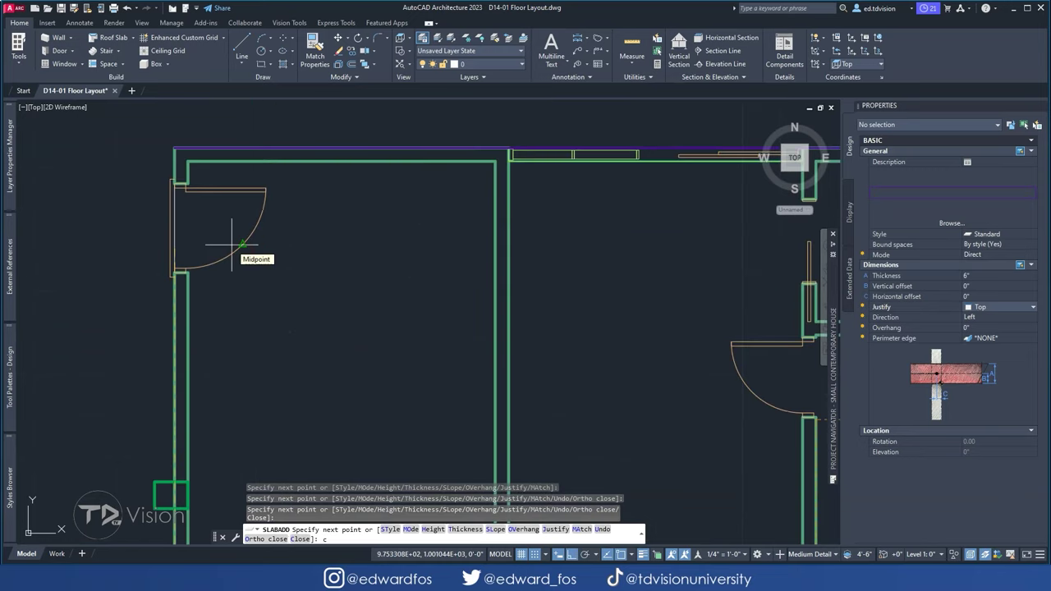
- Close the slab outline and view it shaded with edges from an elevated isometric
key("Return")
key("Escape")
left_click(792, 164)
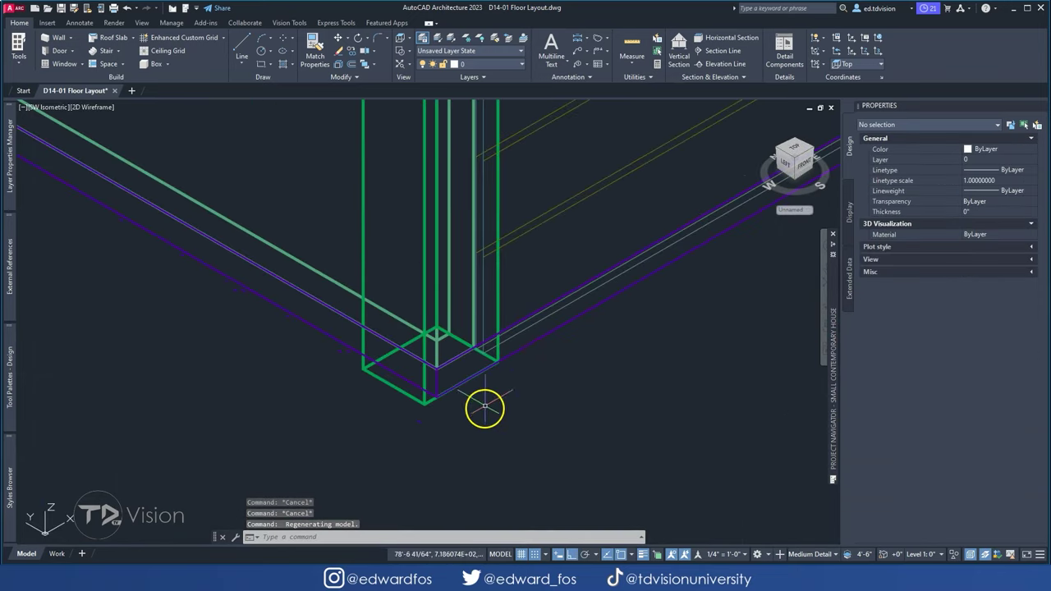
left_click(62, 107)
left_click(148, 197)
middle_click_drag(612, 365, 482, 317, "shift")
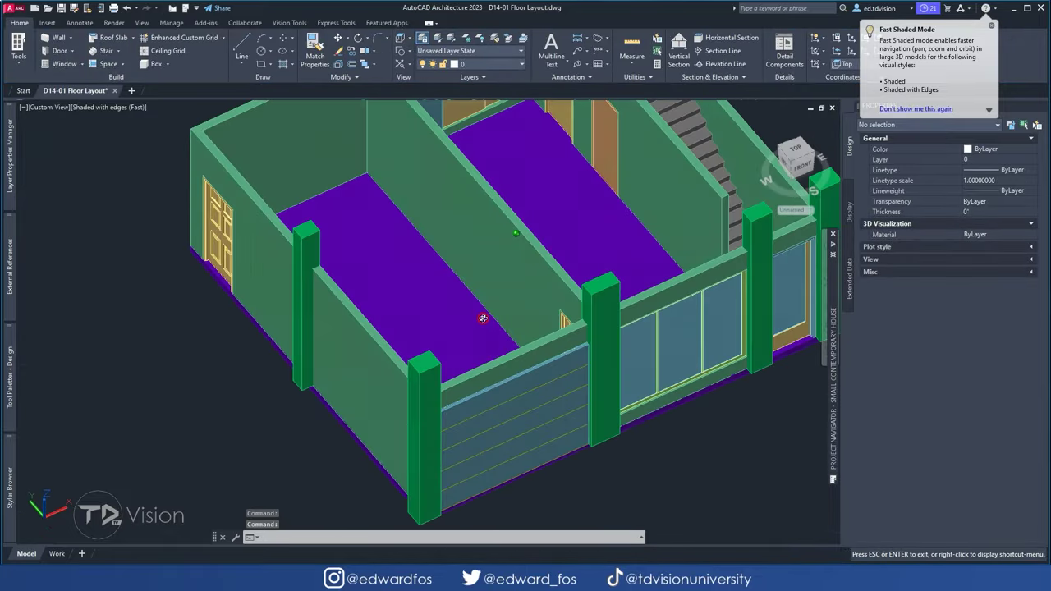
- Return to the top plan view and select the ground-floor slab
left_click(446, 258)
key("Escape")
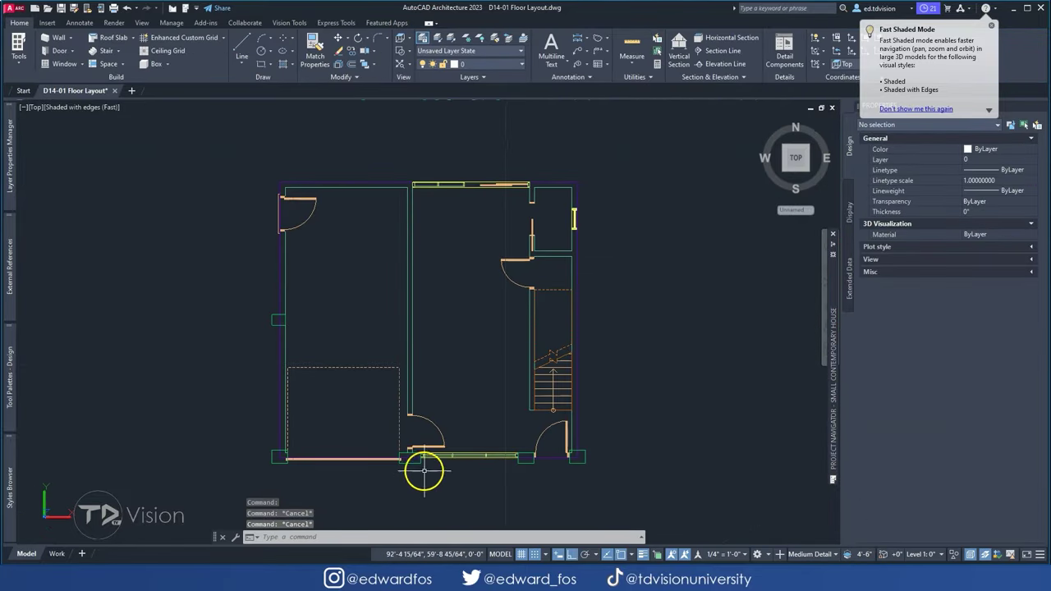
left_click(422, 459)
key("Escape")
scroll(386, 329, "up", 3)
left_click(383, 326)
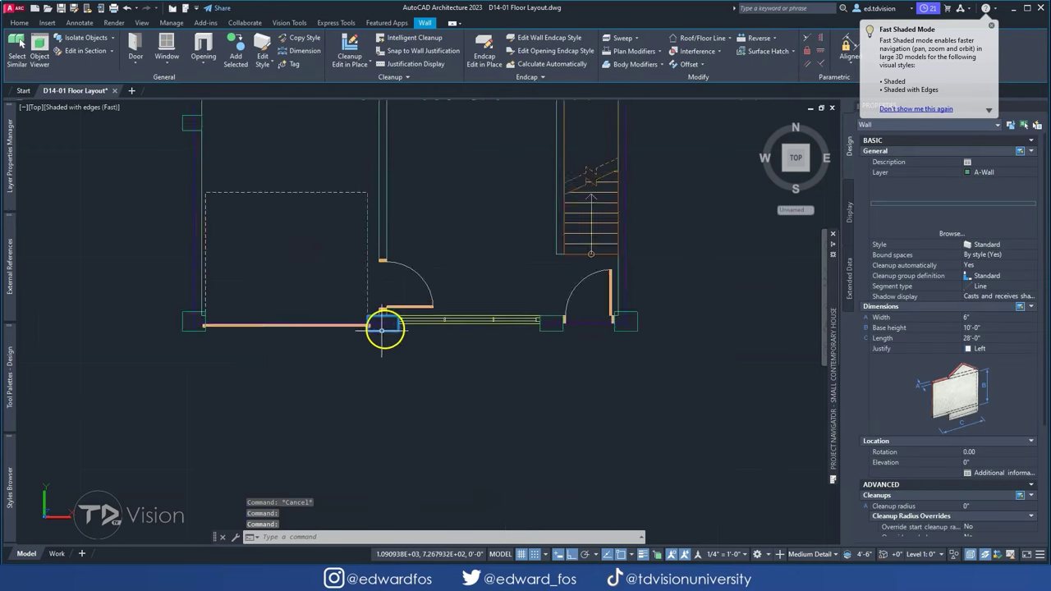
scroll(453, 315, "up", 3)
scroll(575, 312, "down", 3)
scroll(675, 309, "up", 2)
- Move the slab's west edge onto the middle wall
left_click(662, 311)
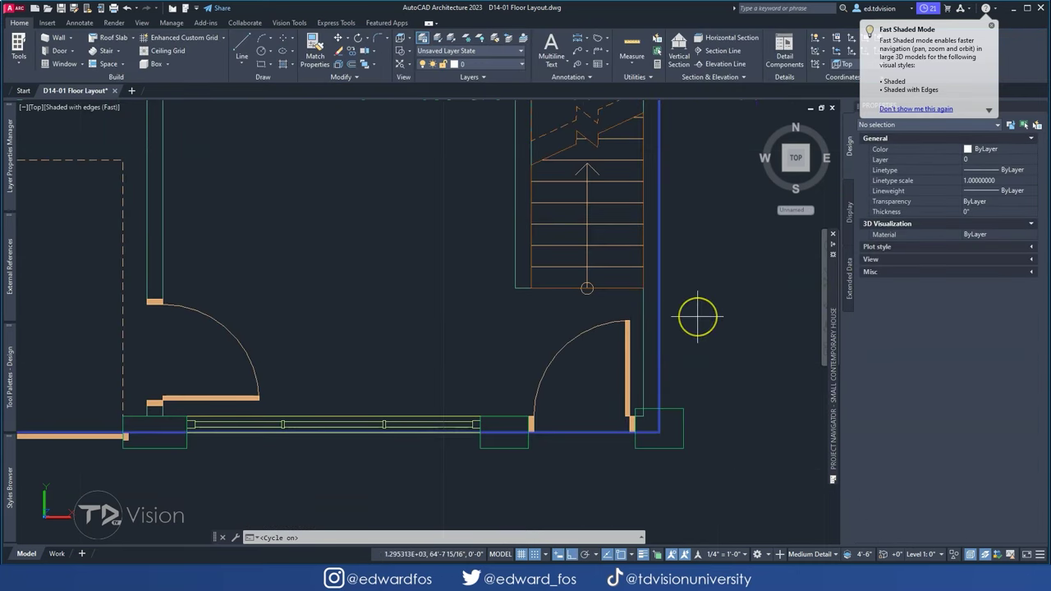
left_click(699, 316)
scroll(622, 305, "down", 5)
scroll(409, 304, "up", 5)
left_click(655, 301)
scroll(655, 301, "down", 5)
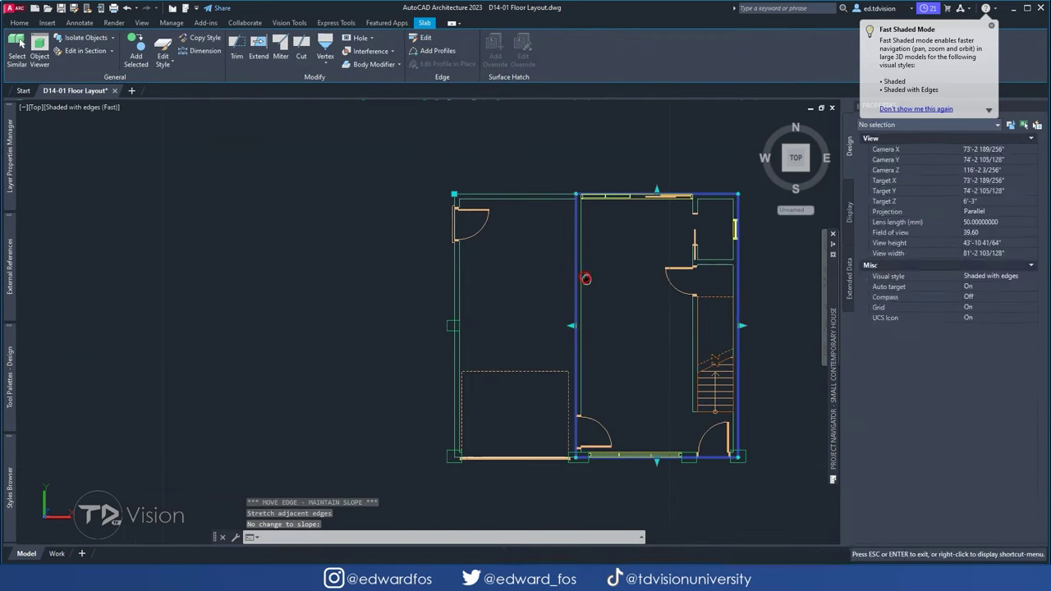
- Add a matching slab around the left room, closing its outline with C
left_click(137, 43)
scroll(449, 196, "up", 2)
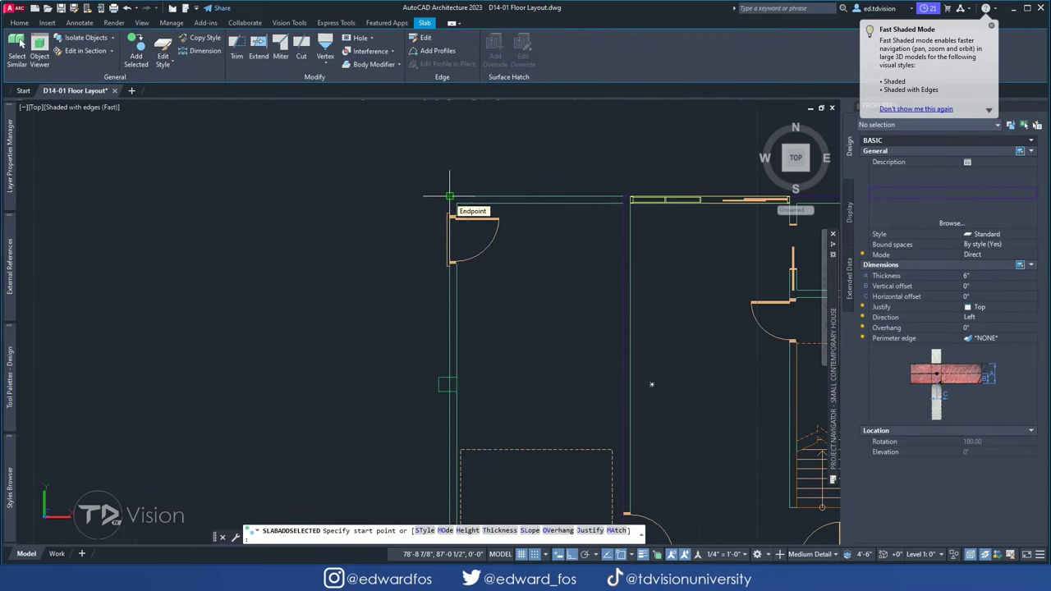
key("Escape")
middle_click_drag(628, 517, 586, 356)
left_click(359, 64)
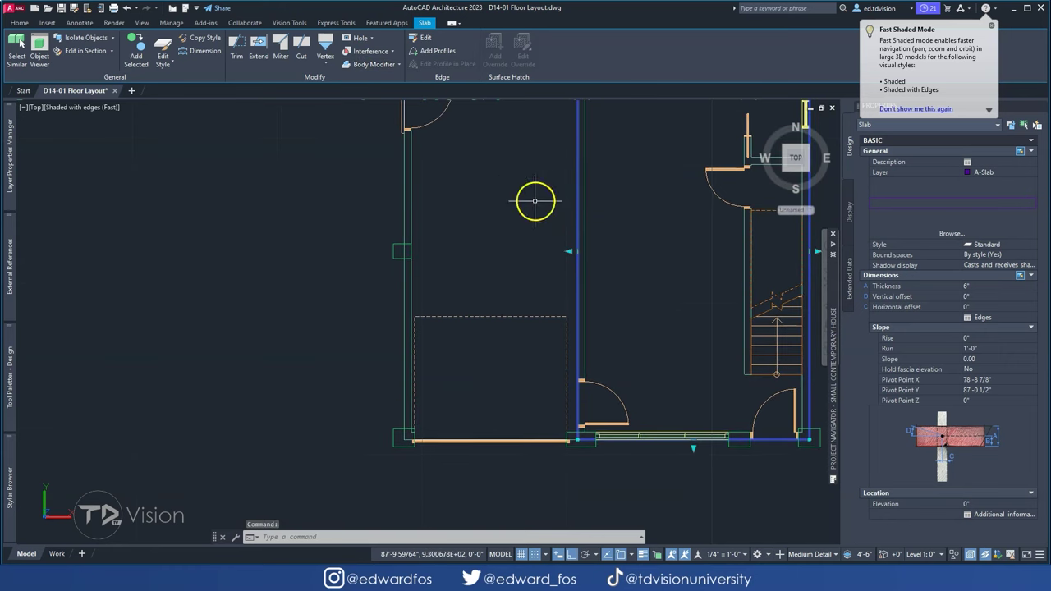
key("Return")
scroll(200, 315, "up", 4)
scroll(200, 314, "down", 4)
type("c")
key("Return")
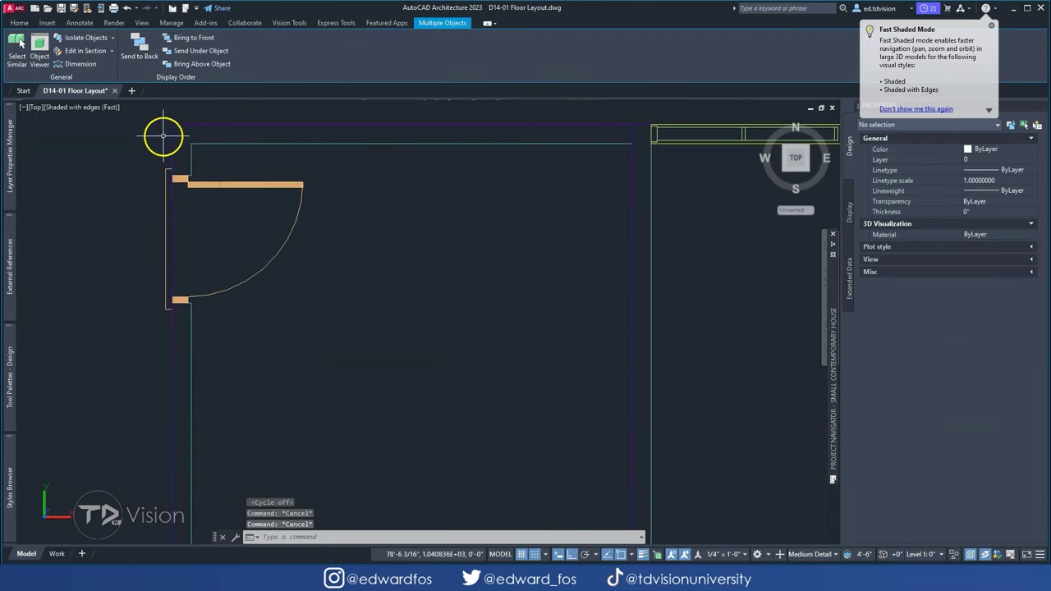
scroll(169, 140, "up", 5)
- Remove the extra corner object and undo the left slab's elevation change back to 0"
key("Escape")
key("Escape")
middle_click_drag(171, 148, 206, 192)
left_click(206, 192)
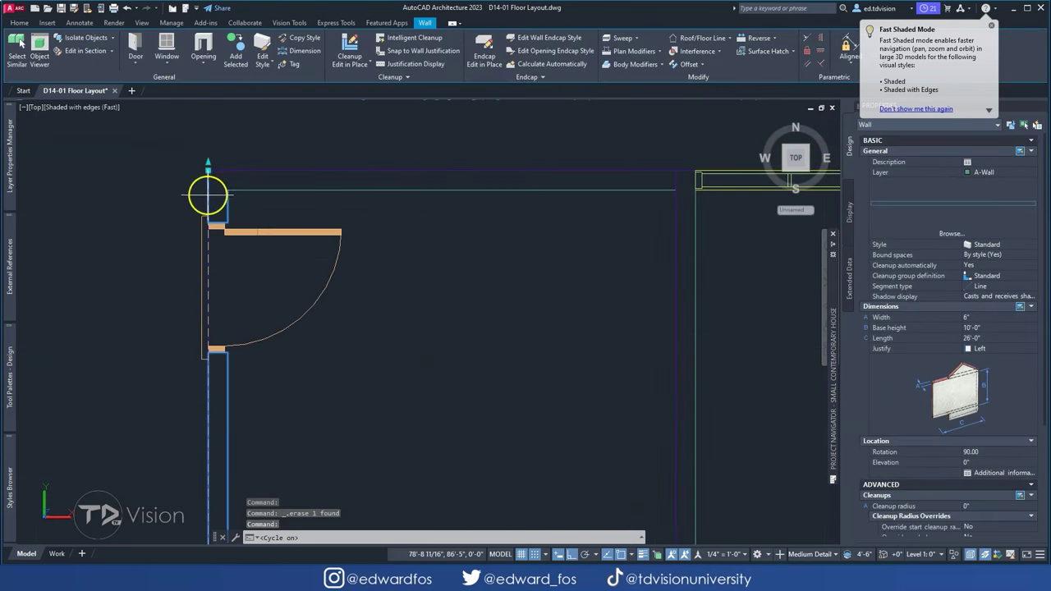
left_click(216, 206)
key("Escape")
key("Escape")
left_click(207, 263)
scroll(208, 263, "down", 3)
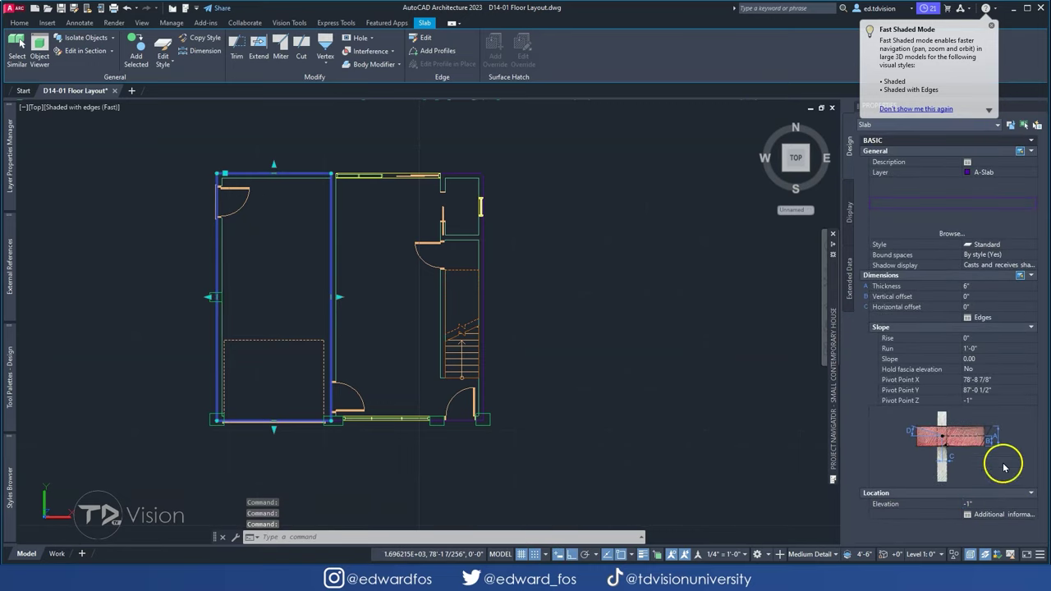
key("ctrl+z")
- View the house in 3D from the southwest and orbit to face the door wall
scroll(756, 271, "down", 5)
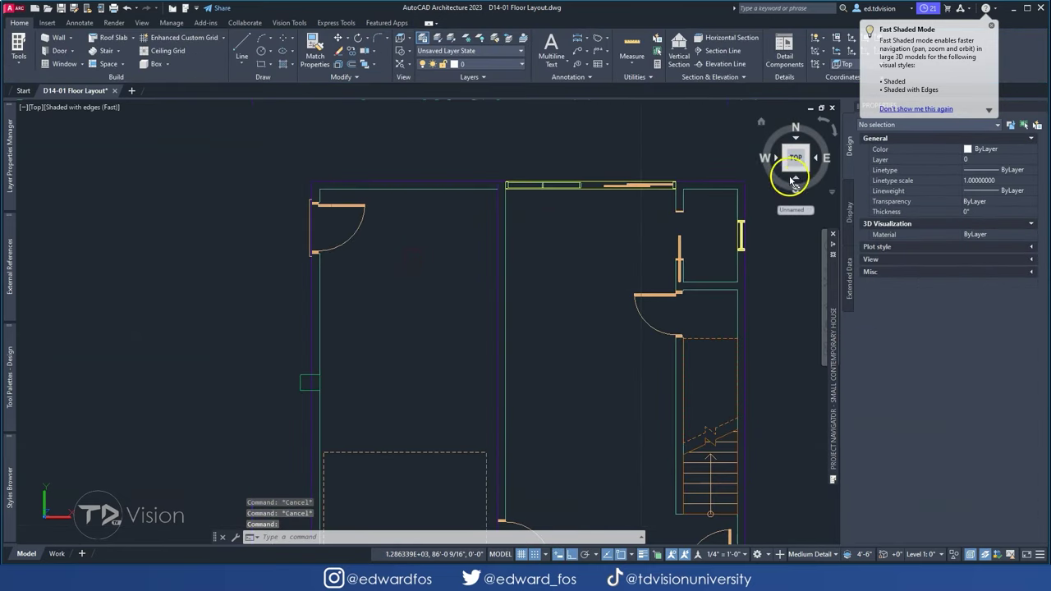
scroll(754, 320, "up", 4)
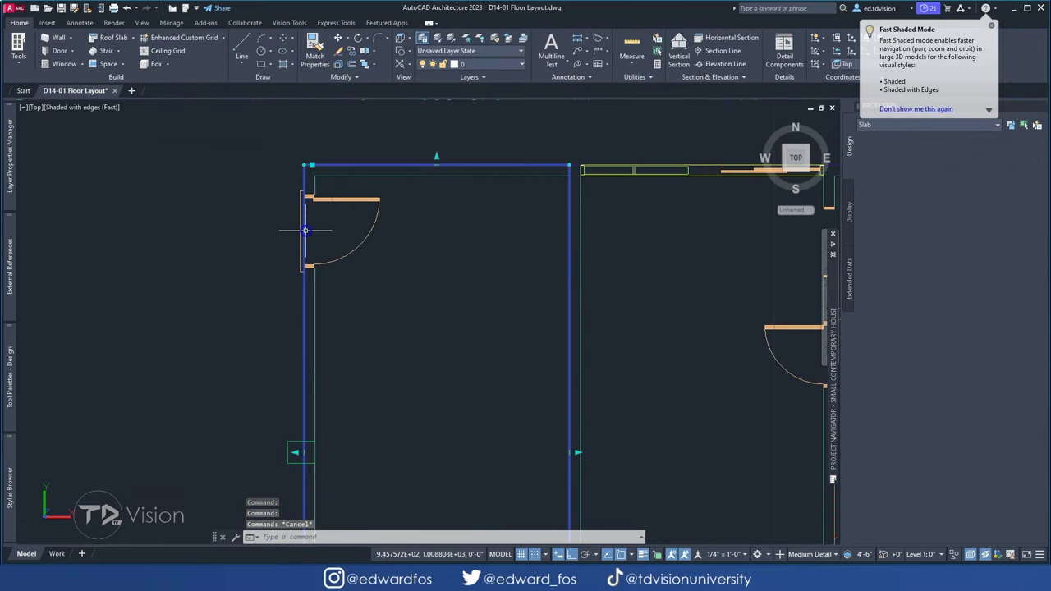
left_click(785, 168)
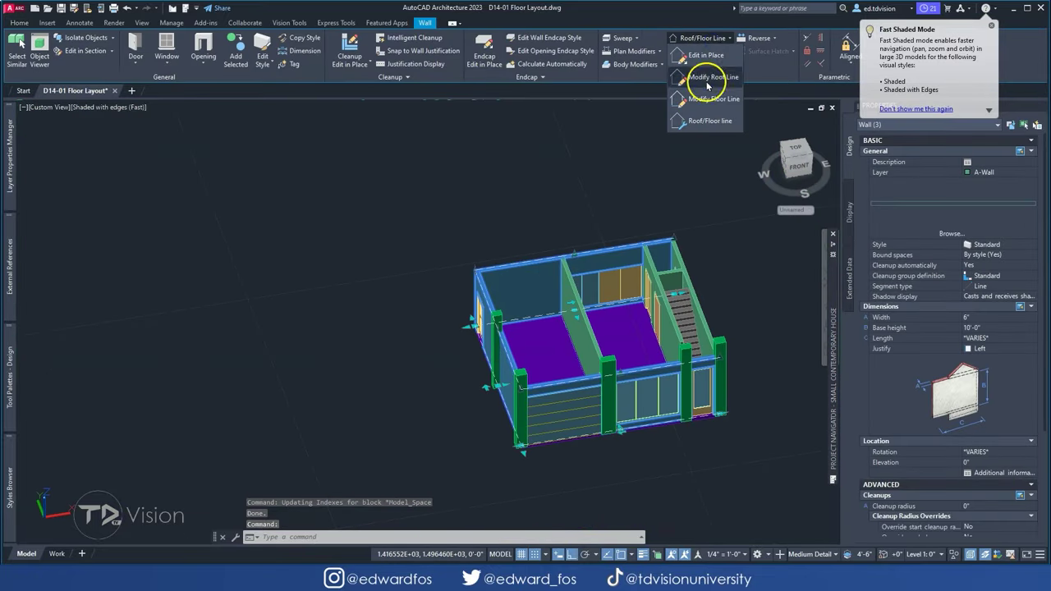
key("Escape")
scroll(542, 373, "up", 5)
middle_click_drag(528, 356, 580, 370, "shift")
scroll(572, 306, "up", 5)
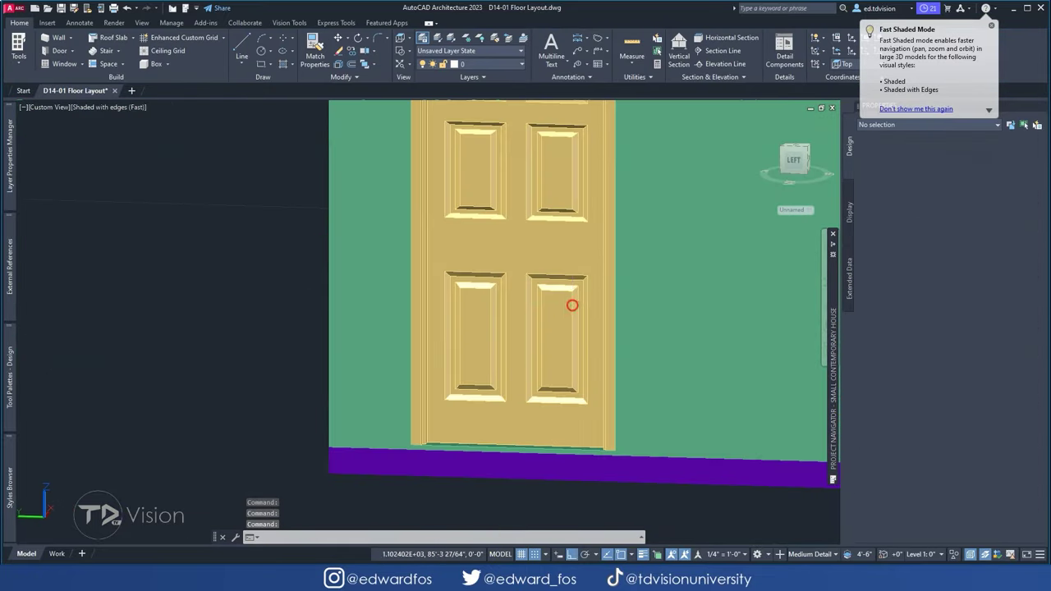
scroll(394, 424, "up", 3)
scroll(395, 425, "down", 3)
- Check the properties of the entry door and the garage door
left_click(394, 411)
key("Escape")
scroll(367, 407, "down", 5)
mouse_move(395, 410)
middle_mouse_down("shift")
mouse_move(367, 408)
mouse_move(586, 380)
middle_mouse_up("shift")
scroll(551, 387, "up", 5)
scroll(592, 348, "down", 5)
left_click(591, 348)
scroll(591, 348, "up", 5)
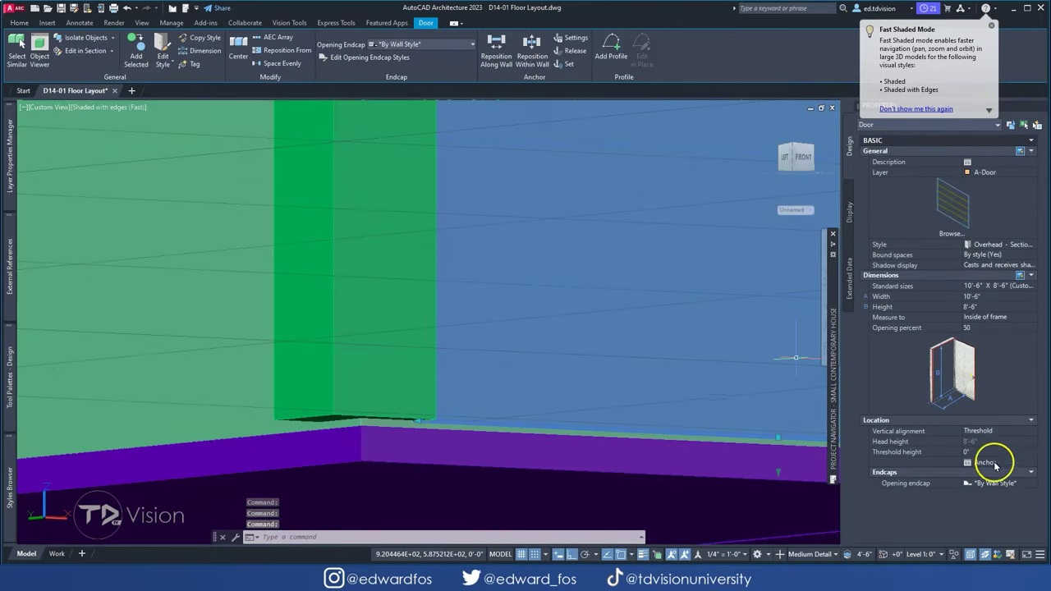
key("Escape")
scroll(477, 382, "down", 5)
- Select the front columns to review their properties
middle_click_drag(563, 376, 716, 399, "shift")
left_click(726, 352)
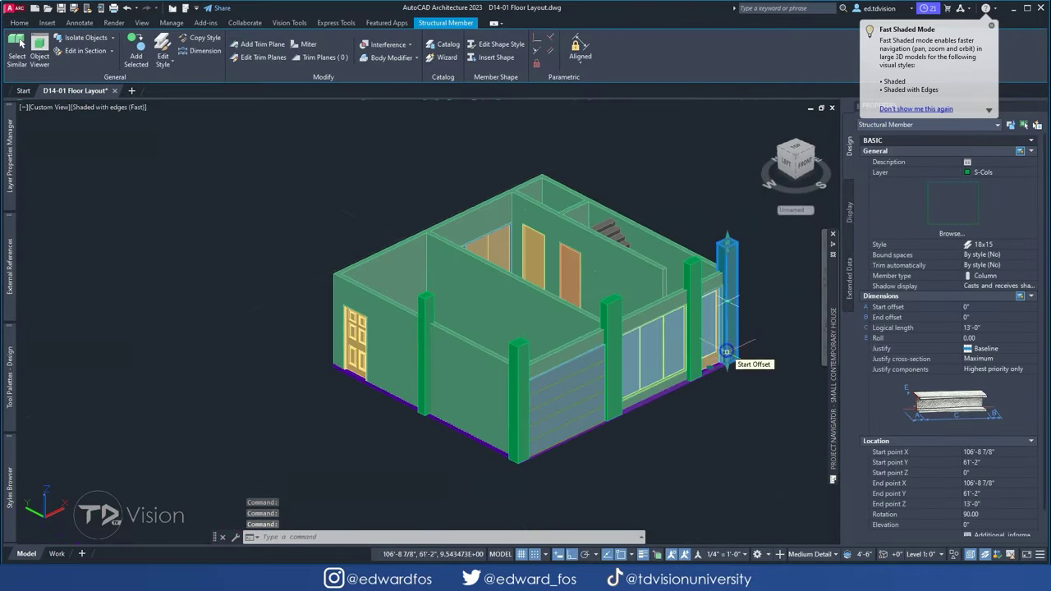
scroll(726, 352, "up", 2)
left_click(305, 364)
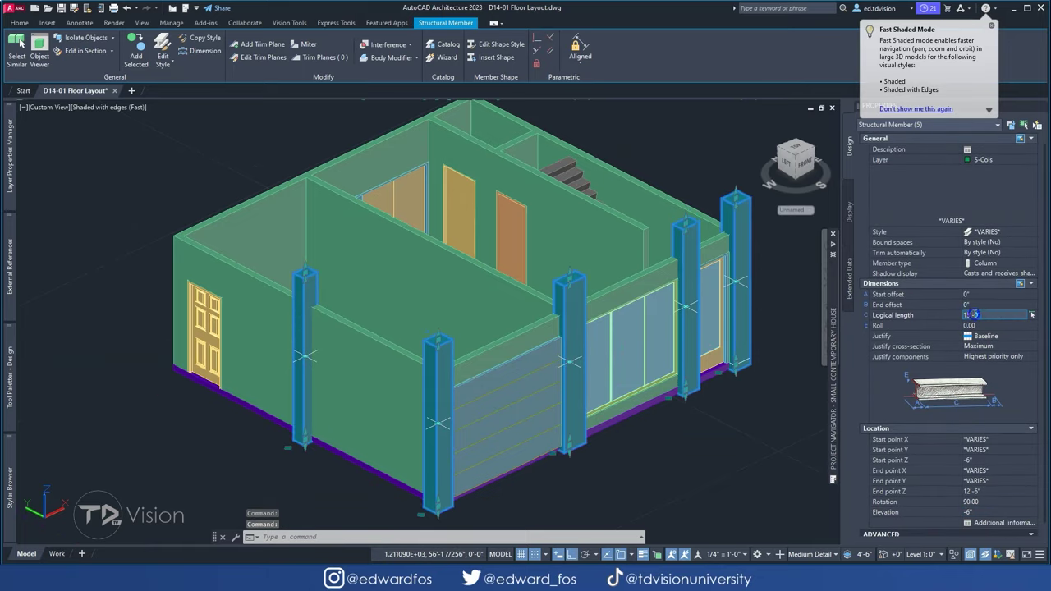
key("Escape")
- Set the sliding door assembly's height to 7'-0" in Properties
mouse_move(735, 254)
middle_mouse_down("shift")
mouse_move(554, 427)
mouse_move(594, 345)
middle_mouse_up("shift")
left_click(594, 345)
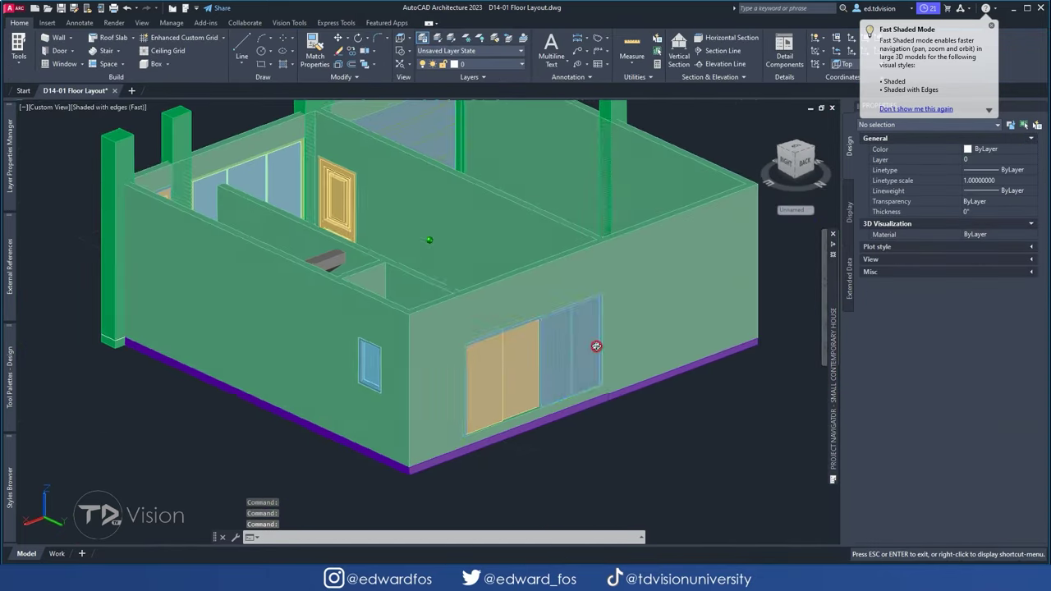
left_click(986, 433)
key("Return")
scroll(537, 449, "up", 2)
scroll(549, 378, "up", 2)
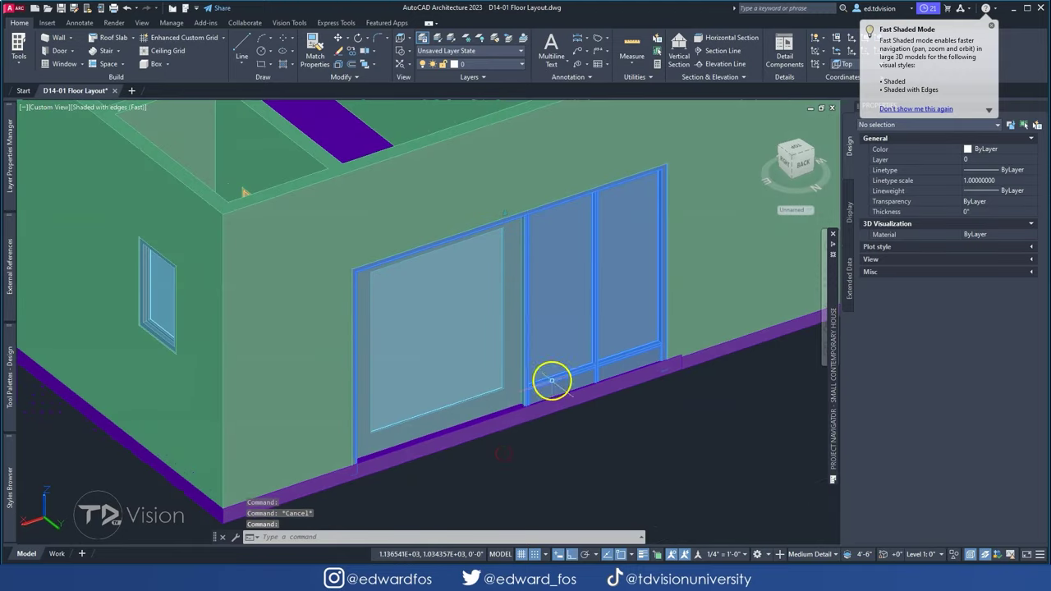
left_click(986, 431)
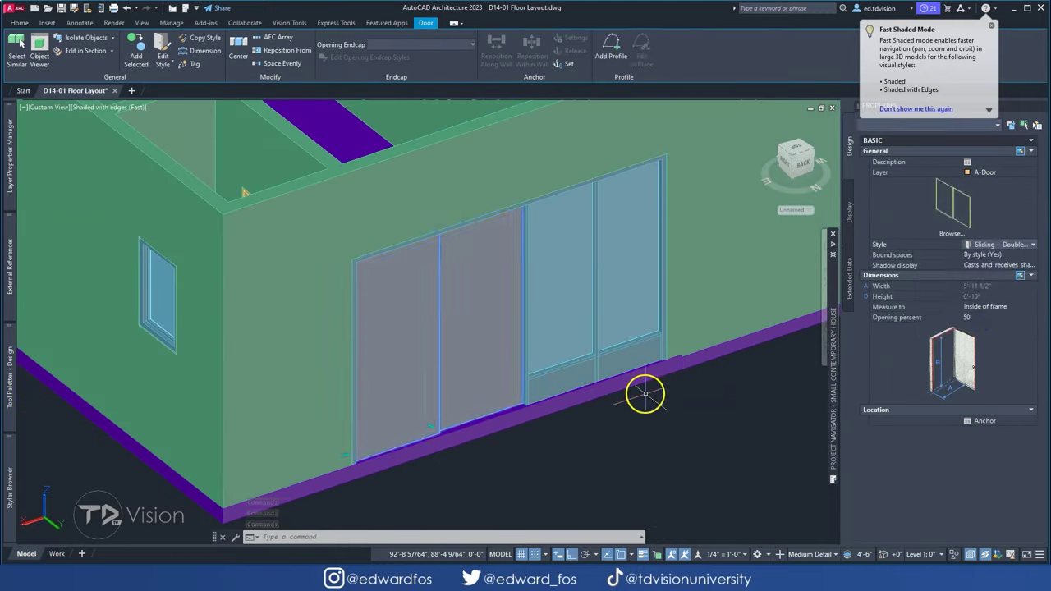
key("Escape")
mouse_move(645, 392)
middle_mouse_down("shift")
mouse_move(468, 422)
mouse_move(468, 377)
middle_mouse_up("shift")
scroll(468, 422, "down", 3)
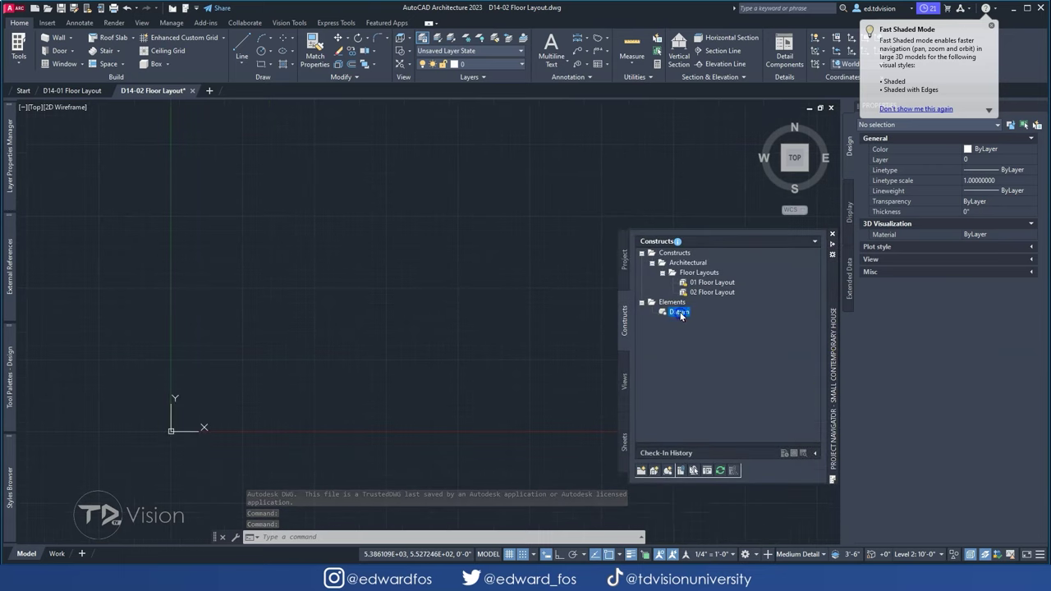
- Open the 02 Floor Layout drawing and set a circle-with-cross point style via PTYPE
right_click(680, 316)
left_click(723, 132)
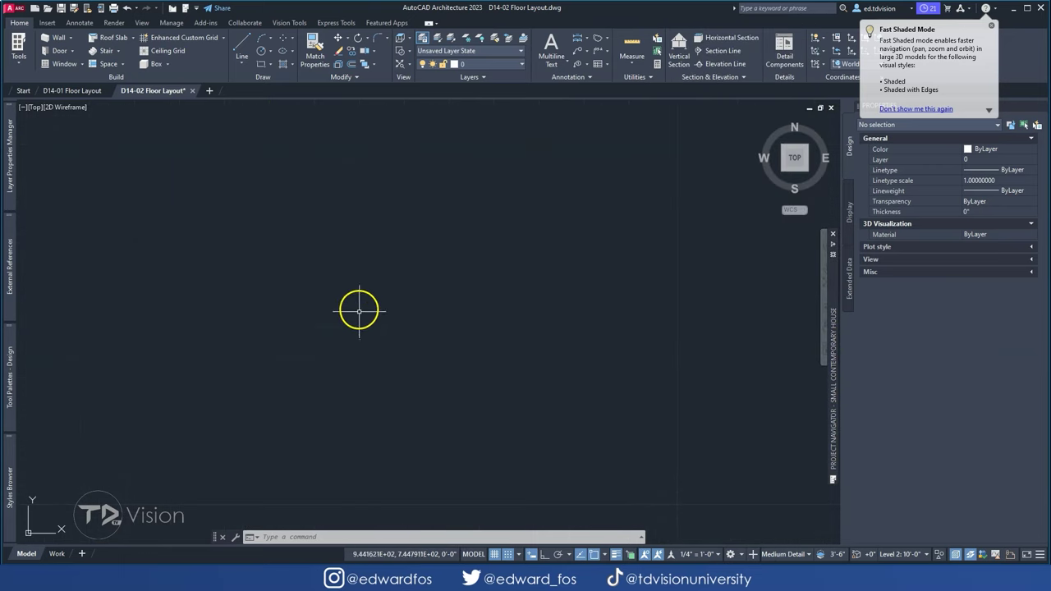
type("ptype")
key("Return")
left_click(552, 235)
left_click(482, 361)
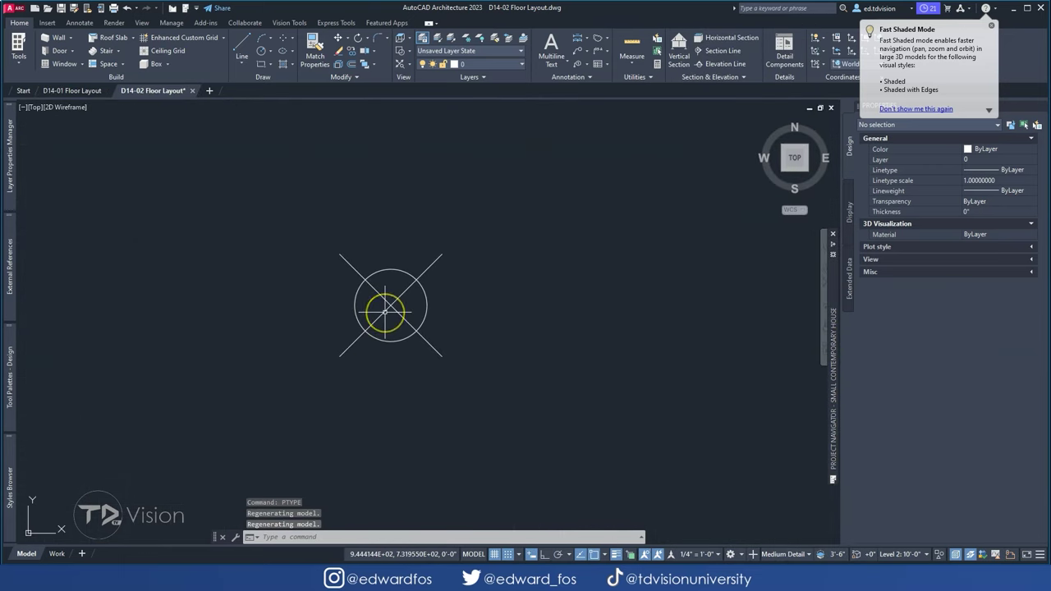
key("Return")
key("Return")
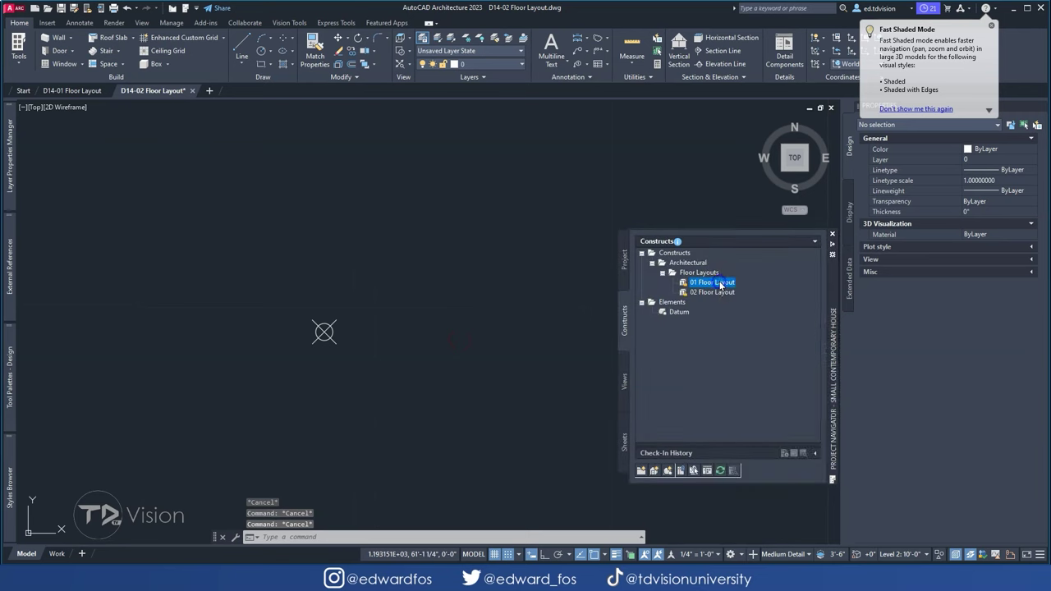
- Xref the 01 Floor Layout beneath this floor and view the floor-plan image and house render
right_click(705, 280)
left_click(780, 388)
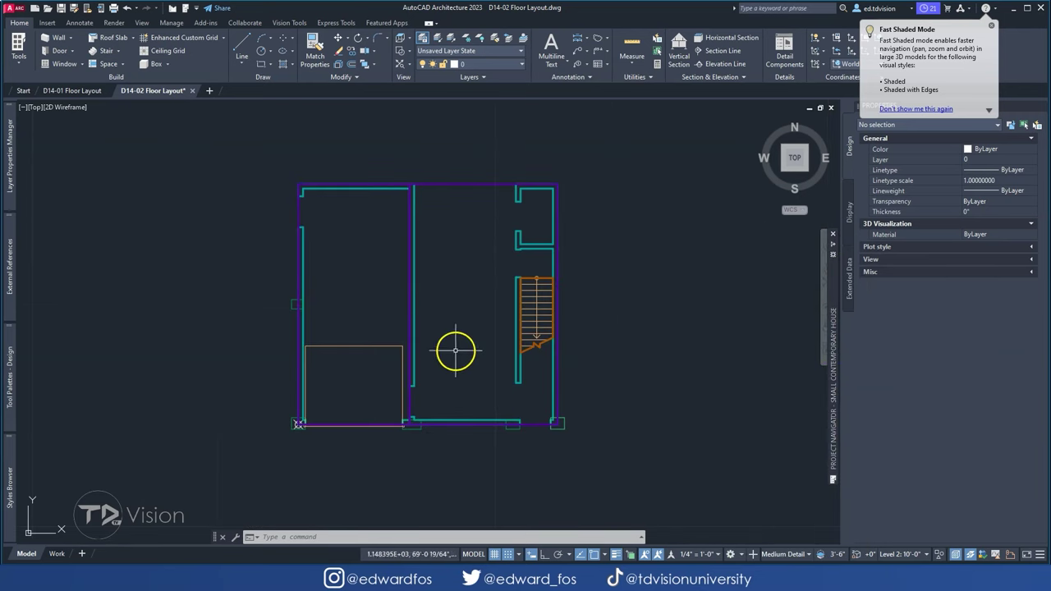
key("alt+Tab")
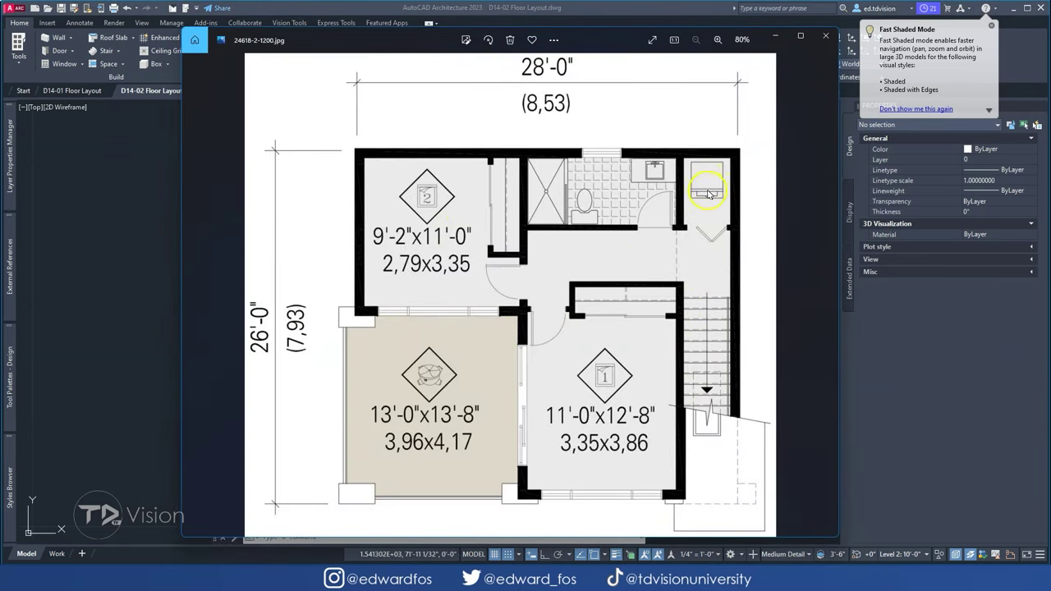
key("Right")
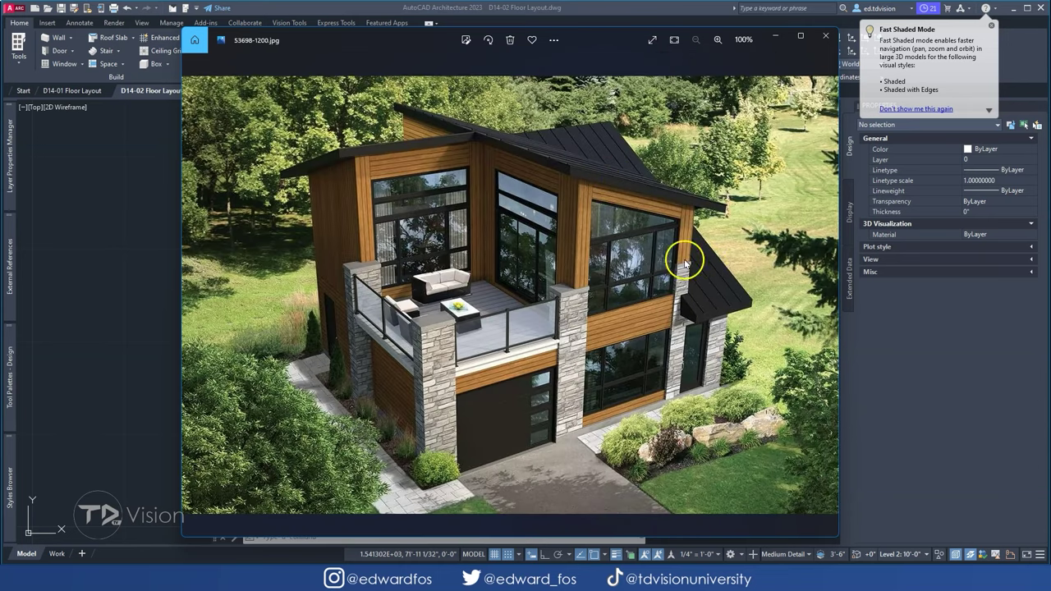
- Draw a rectangle outlining the stair opening, snapping to the stair wall corners
key("alt+Tab")
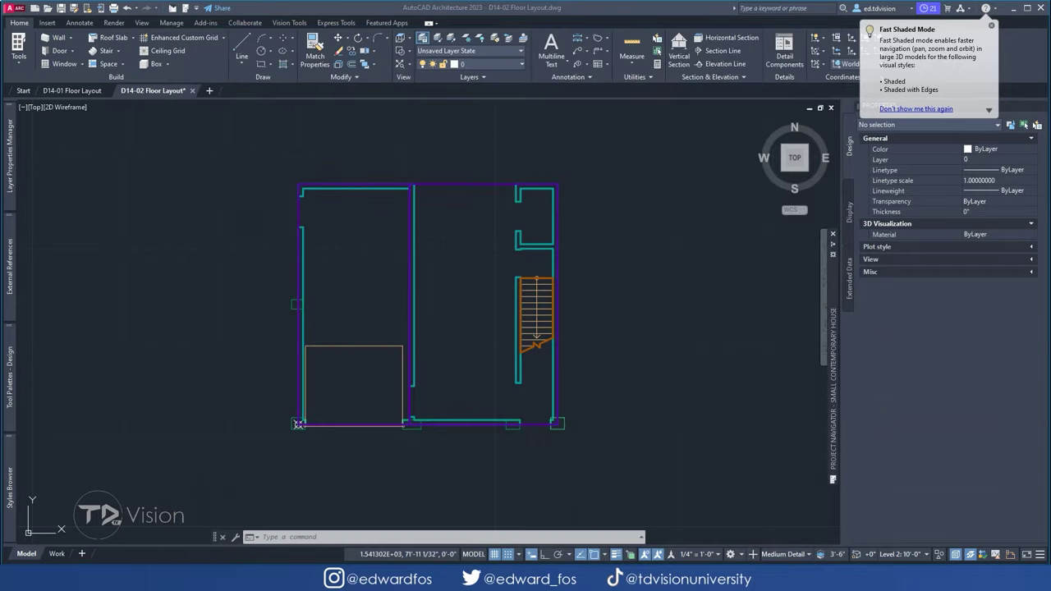
left_click(327, 202)
scroll(530, 325, "up", 5)
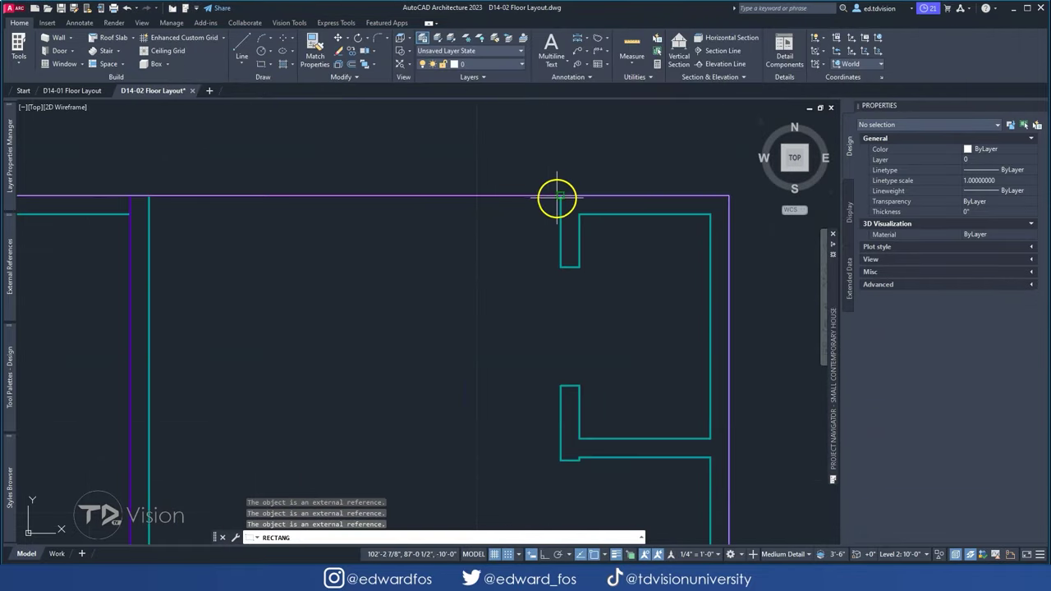
scroll(587, 335, "up", 3)
left_click(513, 135)
key("space")
left_click(472, 436)
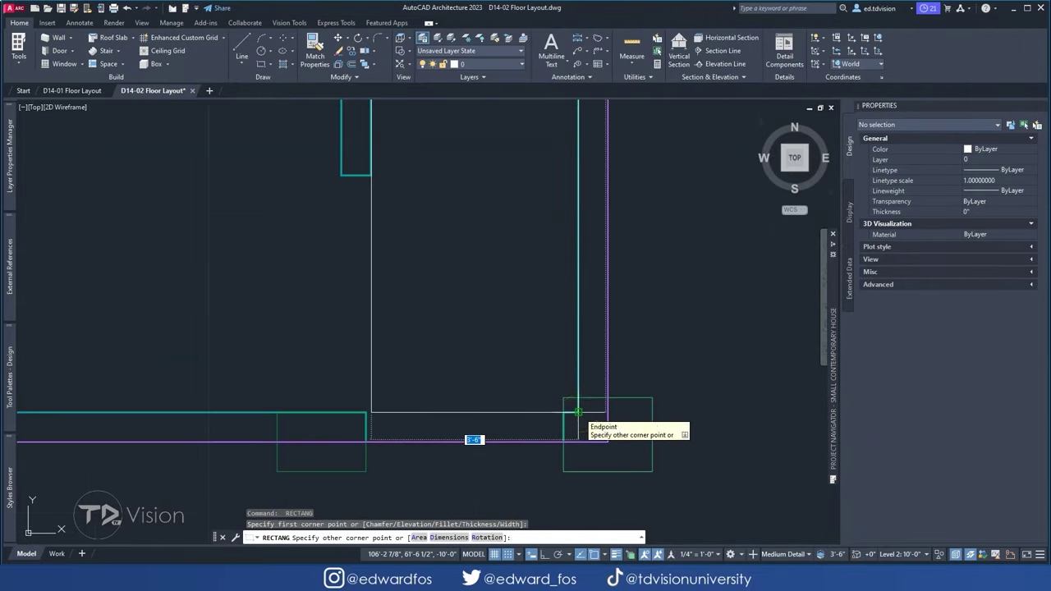
key("Escape")
- Switch to the D14-01 Floor Layout drawing and select a column in its 3D model
scroll(567, 364, "down", 5)
scroll(411, 298, "up", 2)
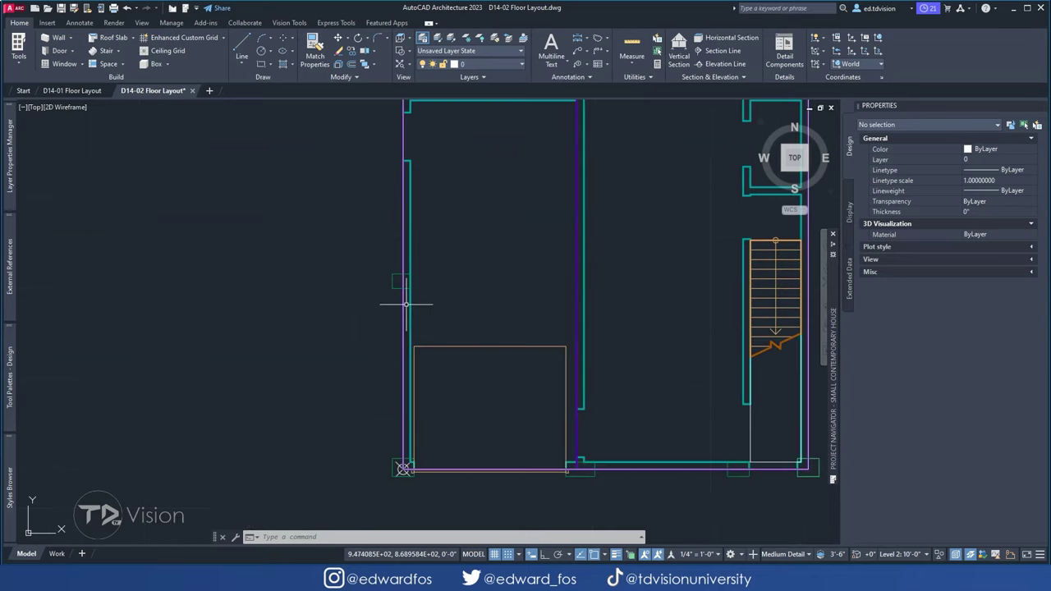
scroll(394, 286, "up", 4)
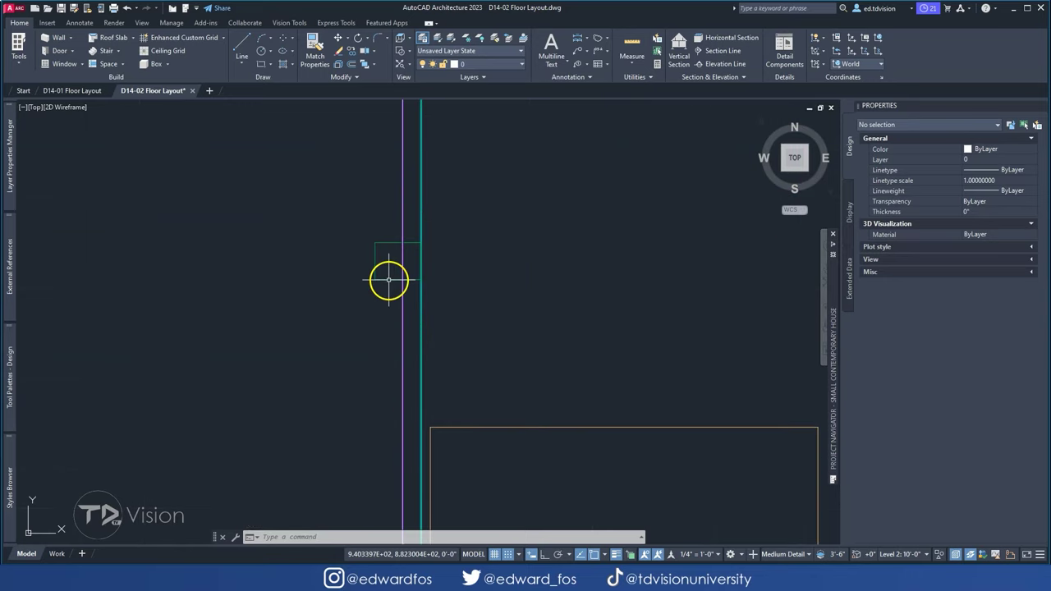
left_click(72, 90)
left_click(734, 340)
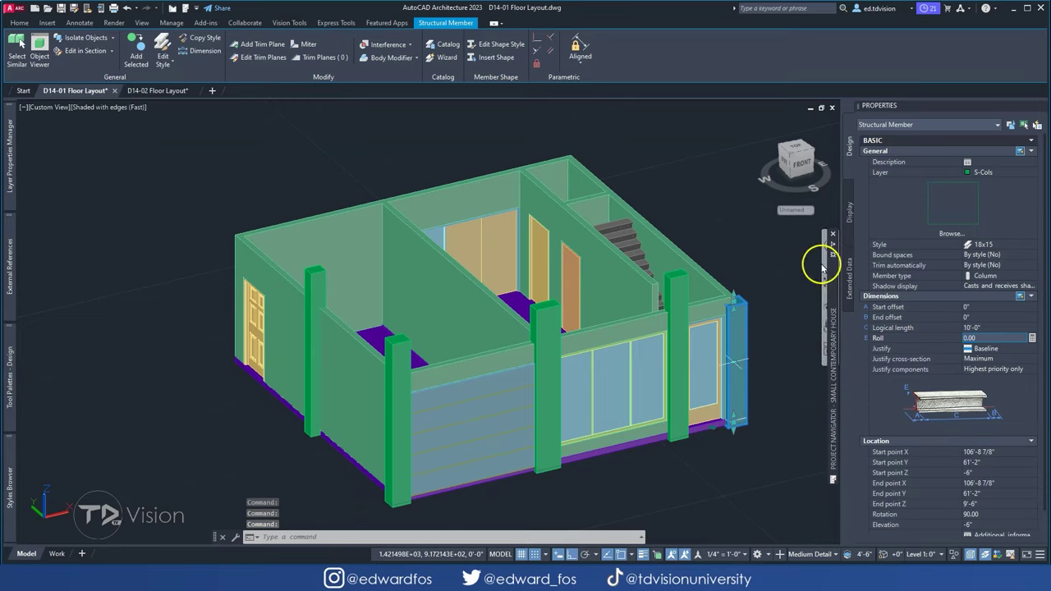
- Orbit the ground-floor model to a new viewing angle
scroll(575, 328, "up", 3)
key("Escape")
scroll(575, 329, "down", 3)
middle_click_drag(493, 312, 124, 117, "shift")
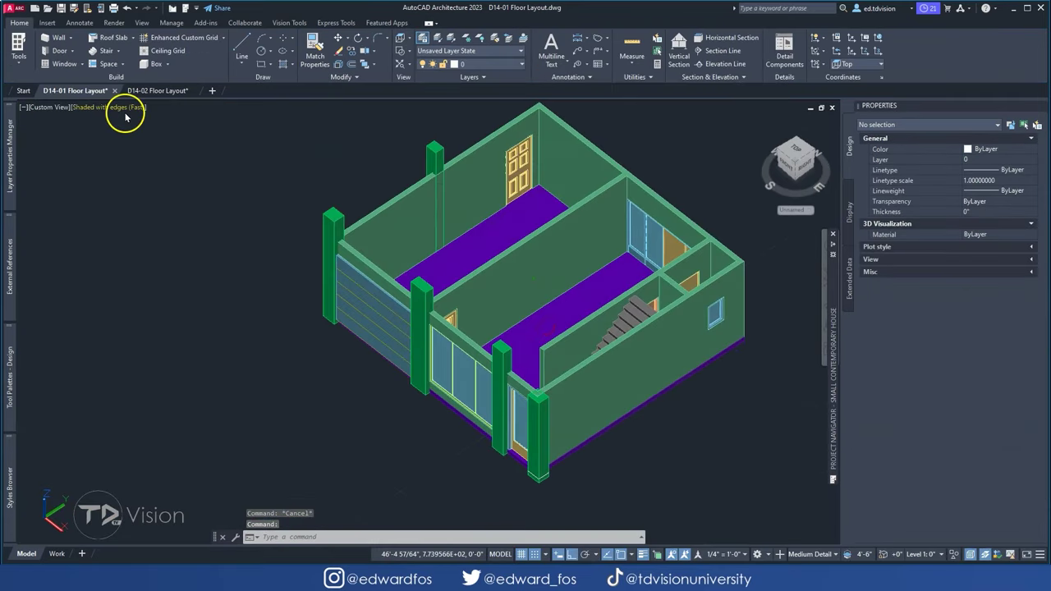
- Back in D14-02, unload the ground-floor xref and recentre the second-floor outline
left_click(157, 90)
scroll(492, 246, "down", 3)
left_click(451, 248)
right_click(453, 248)
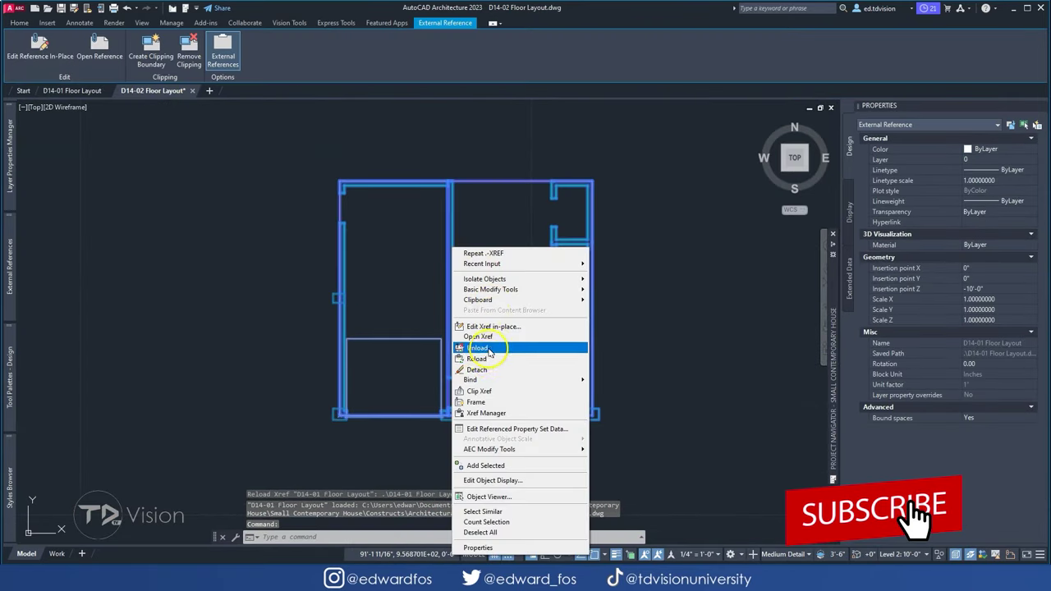
left_click(478, 348)
scroll(394, 340, "up", 2)
scroll(449, 313, "down", 5)
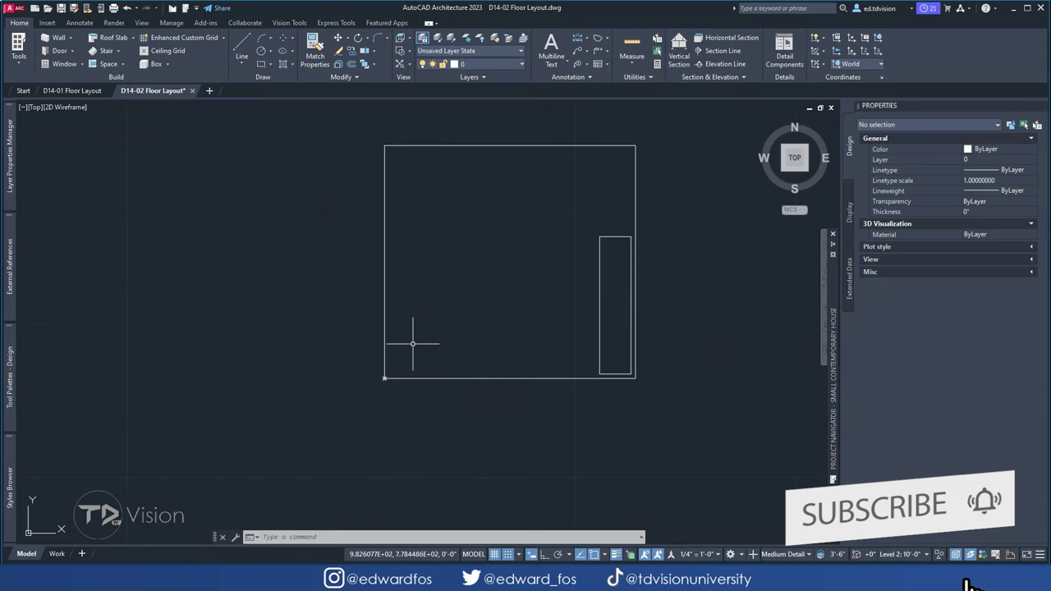
middle_click_drag(413, 344, 391, 379)
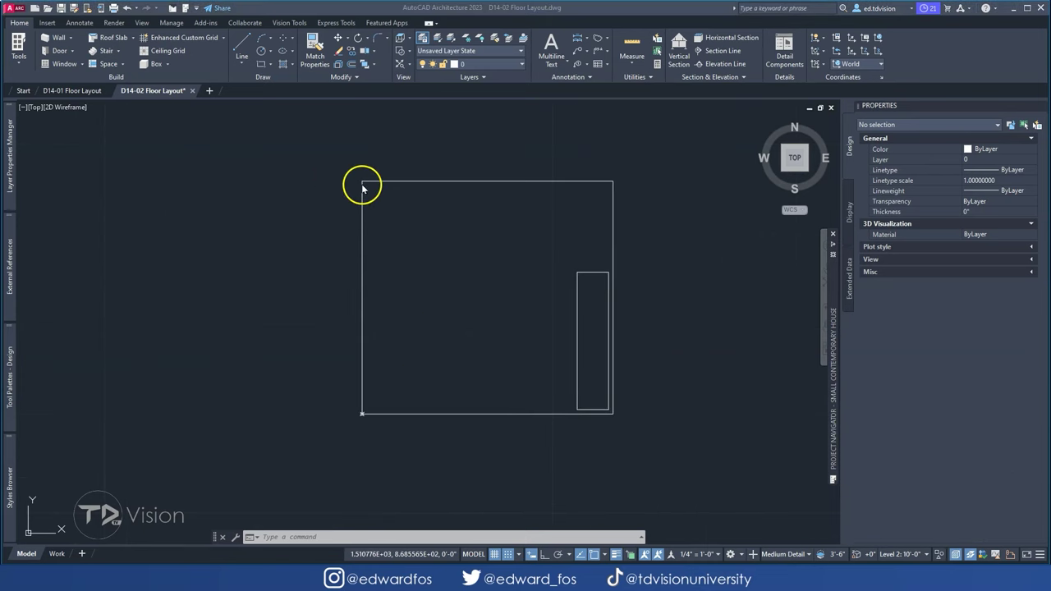
- Draw walls along the rectangle outline's corners, closing them with C
left_click(102, 216)
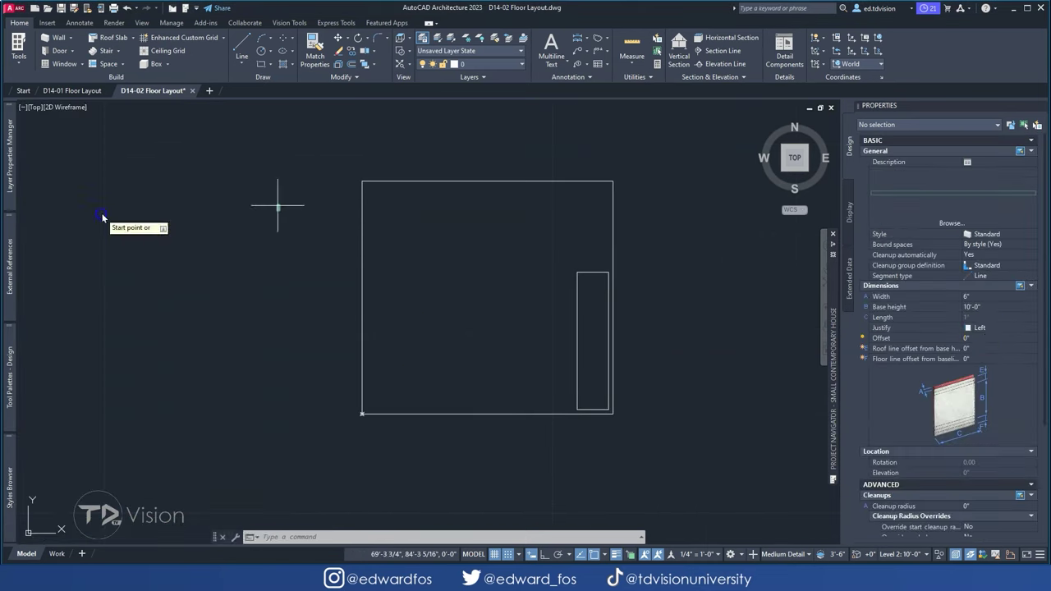
left_click(362, 181)
left_click(612, 180)
scroll(611, 399, "up", 4)
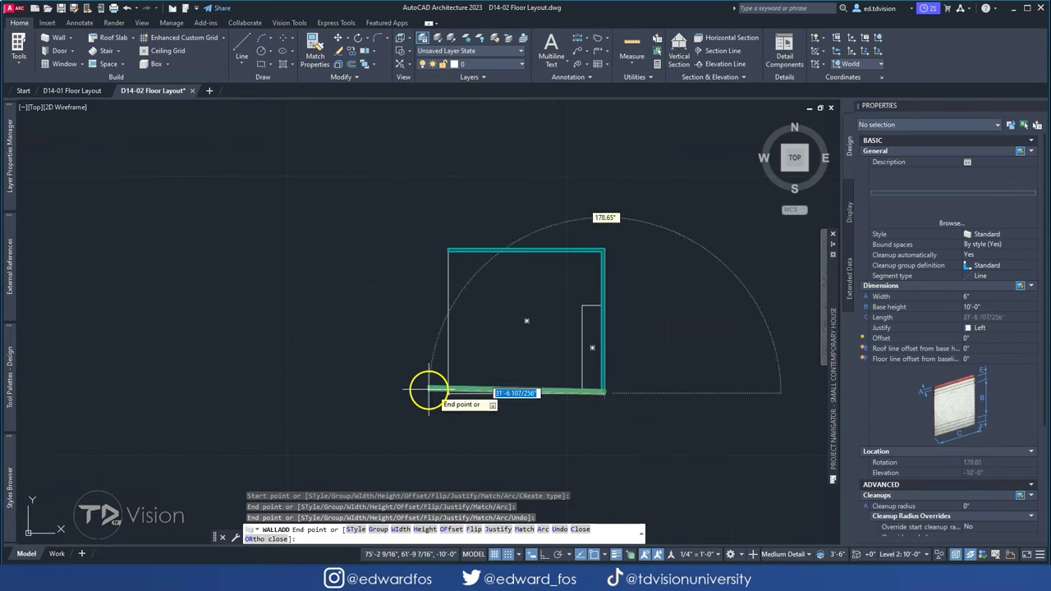
left_click(429, 391)
scroll(429, 392, "up", 3)
type("c")
key("Return")
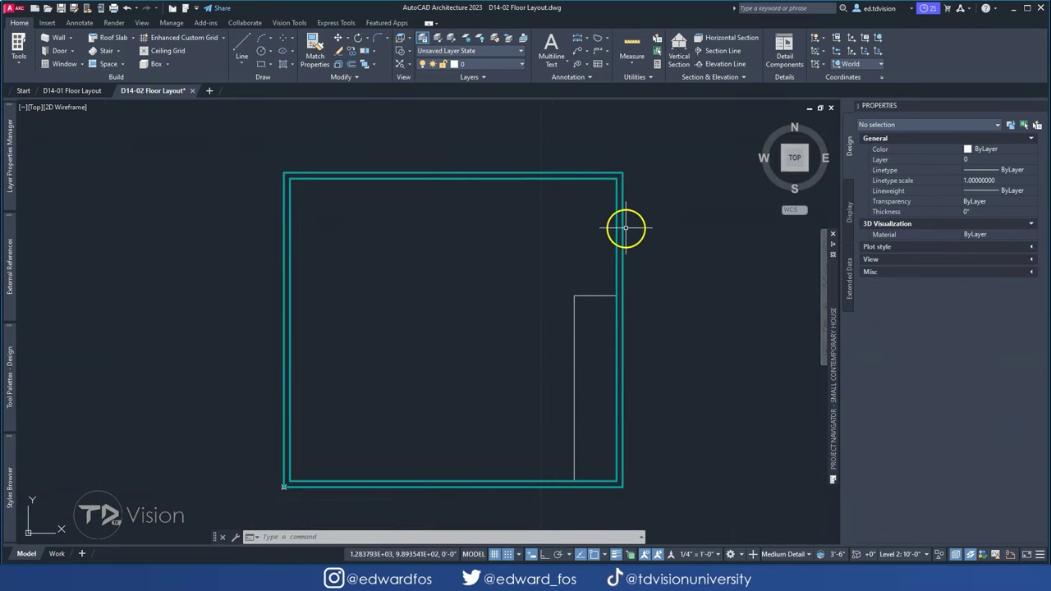
- Check the four new outer walls in 3D, then return to the top plan view
left_click(626, 228)
scroll(932, 422, "down", 1)
key("Escape")
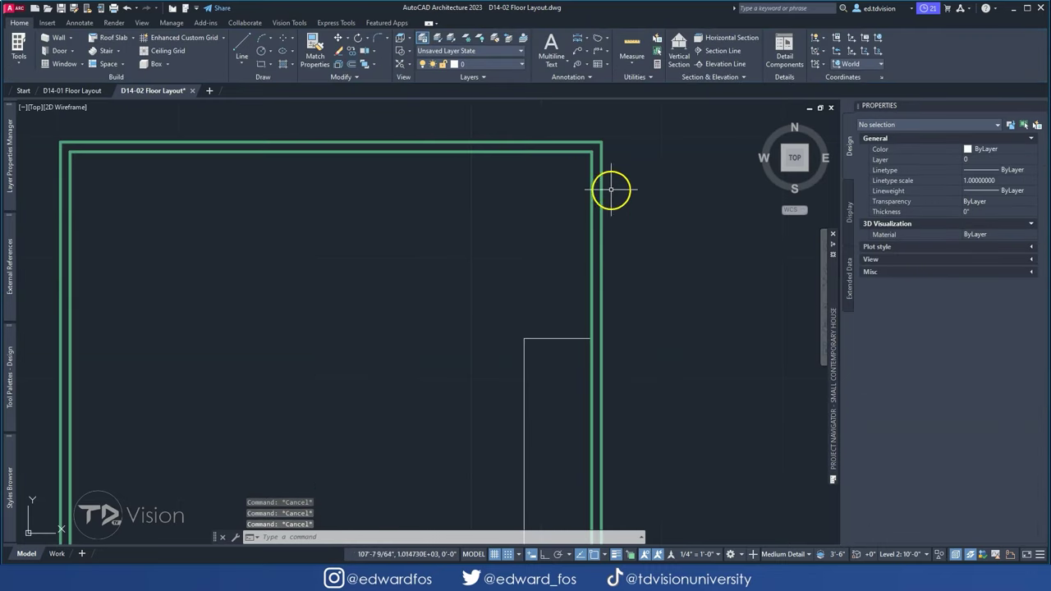
scroll(575, 260, "down", 2)
middle_click_drag(575, 261, 626, 406, "shift")
key("Escape")
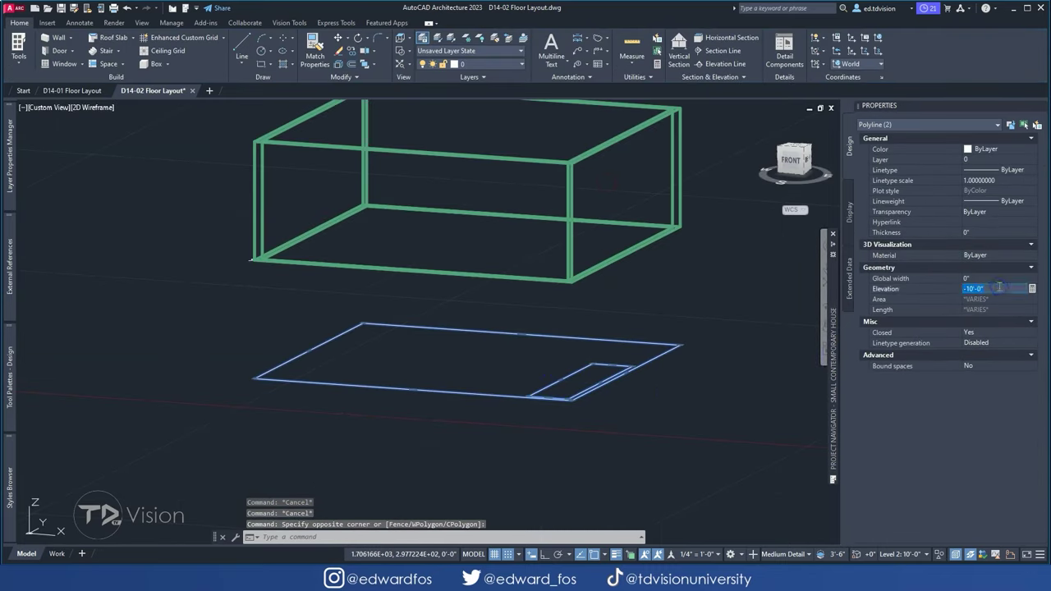
left_click(794, 151)
- Place an interior wall offset from the outer wall and align it with the stair line
left_click(469, 301)
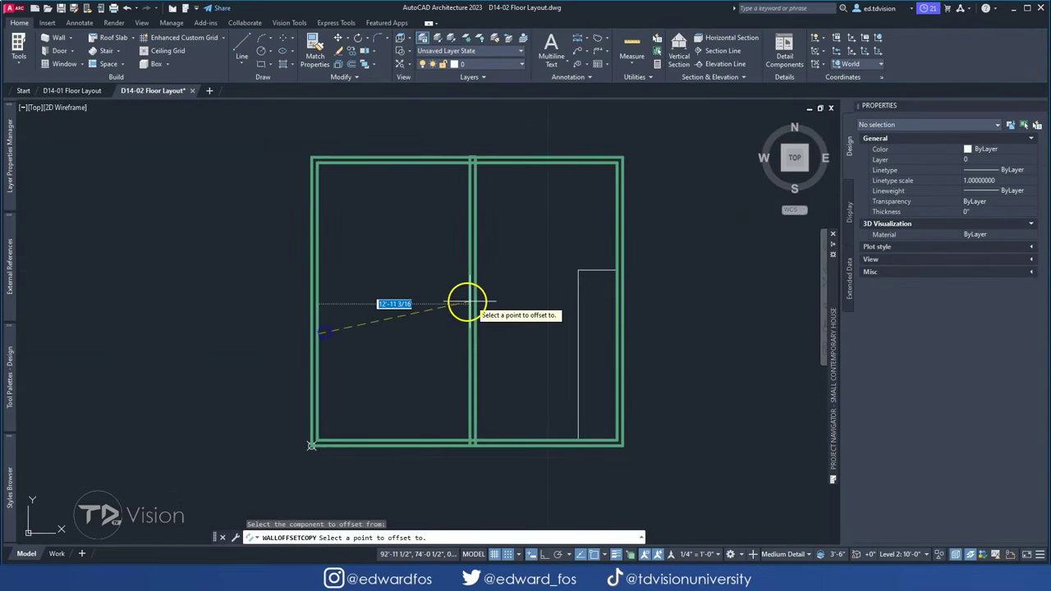
scroll(545, 232, "up", 3)
left_click(544, 232)
key("Escape")
key("Escape")
scroll(629, 294, "down", 3)
middle_click_drag(622, 386, 642, 350)
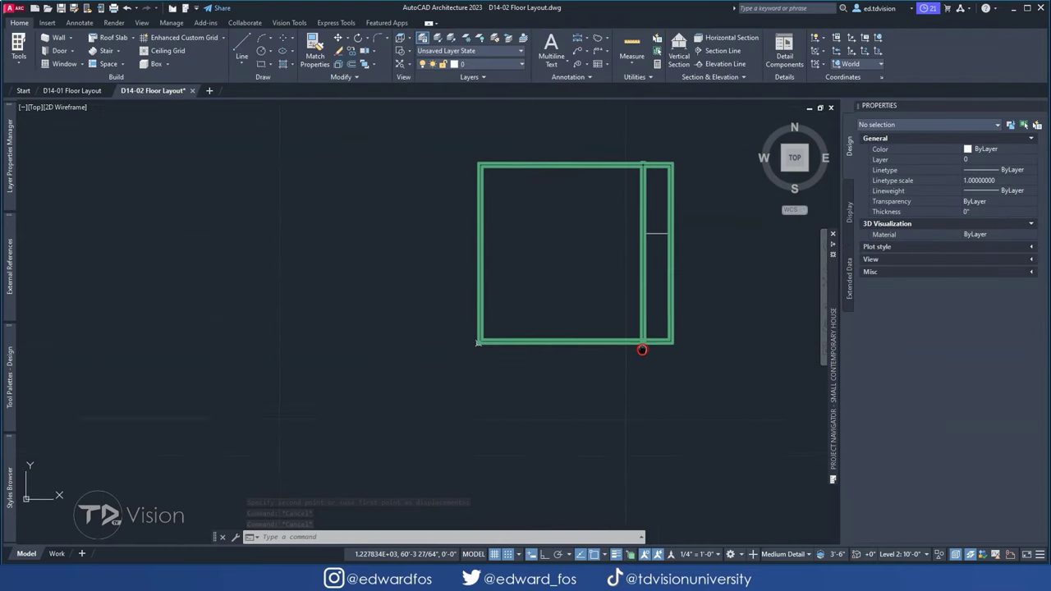
scroll(633, 238, "up", 2)
- Offset another horizontal interior wall from the bottom wall
key("Return")
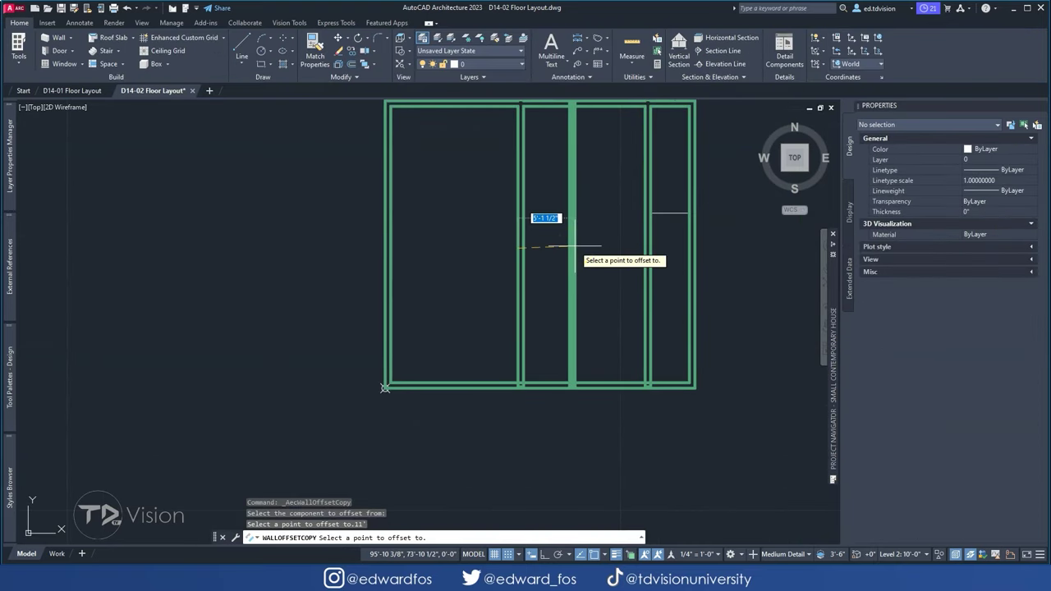
middle_click_drag(664, 220, 556, 227)
left_click(546, 365)
key("Return")
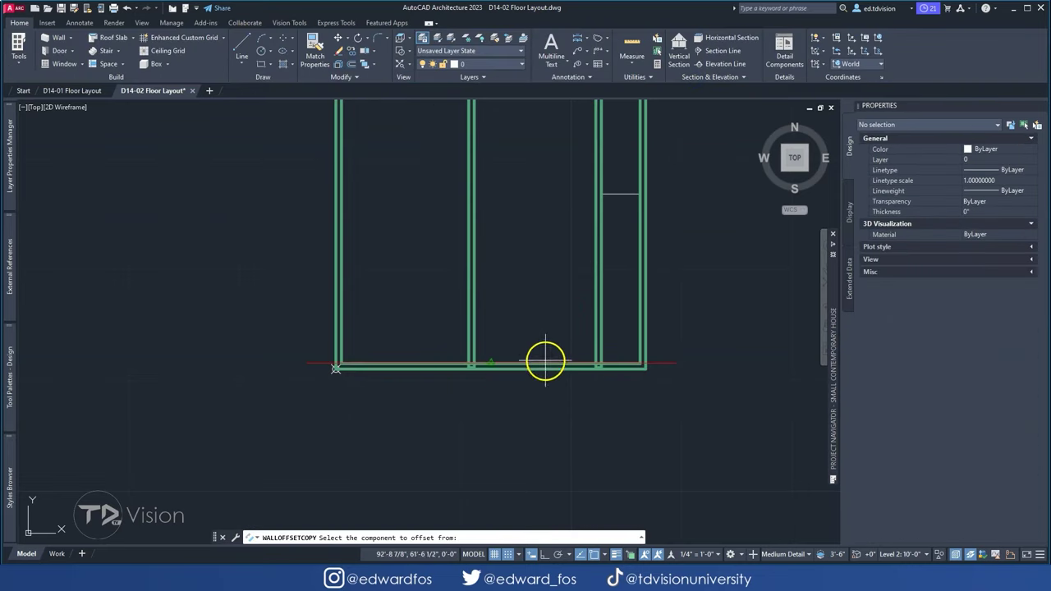
type("12'")
key("Return")
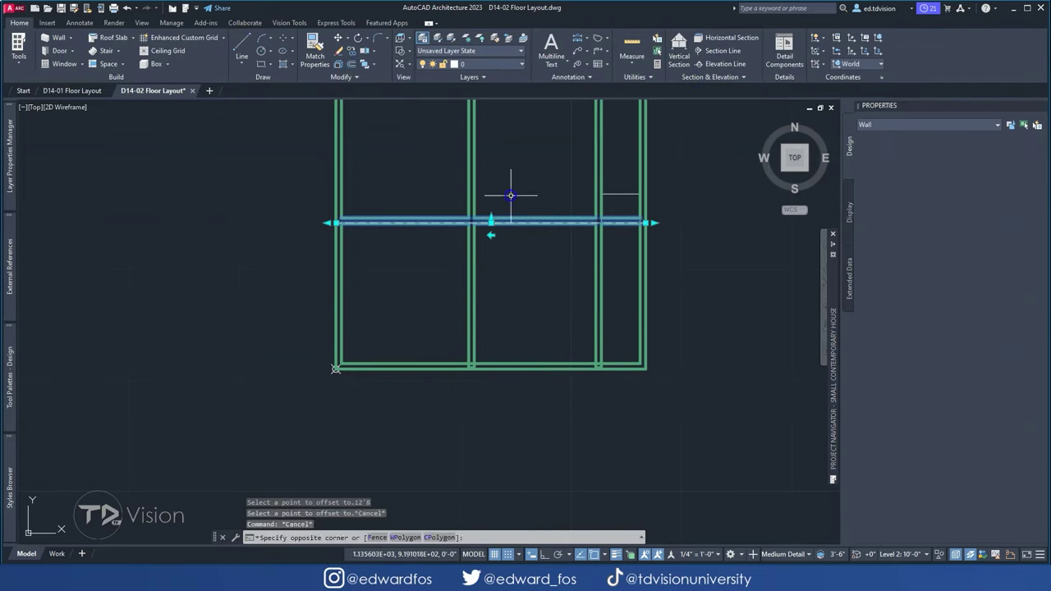
- Move the new horizontal wall 3" with the M command
type("m")
key("Return")
left_click(546, 238)
type("3")
key("Return")
key("Escape")
scroll(600, 359, "up", 3)
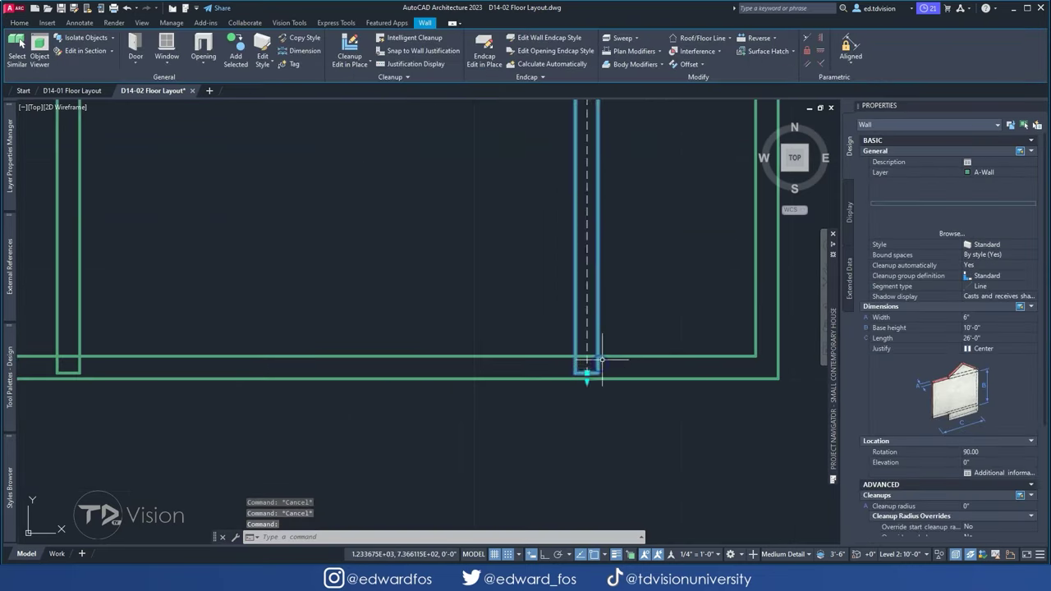
scroll(605, 340, "down", 3)
key("Escape")
scroll(638, 278, "down", 5)
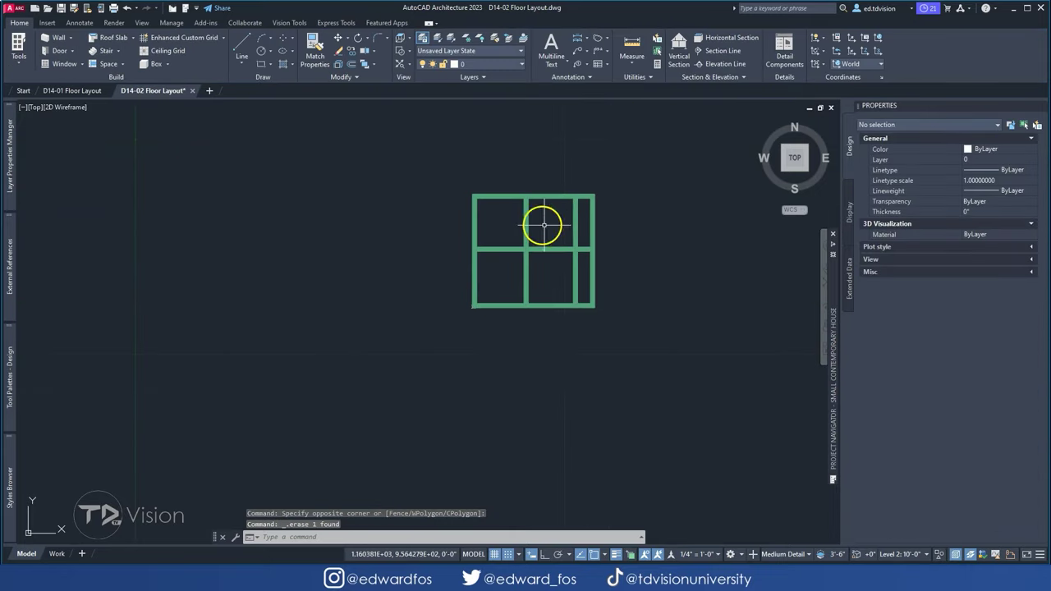
scroll(544, 230, "up", 3)
- Offset one more interior wall from the middle horizontal wall to finish the room divisions
middle_click_drag(576, 370, 623, 341)
middle_click_drag(596, 249, 463, 193)
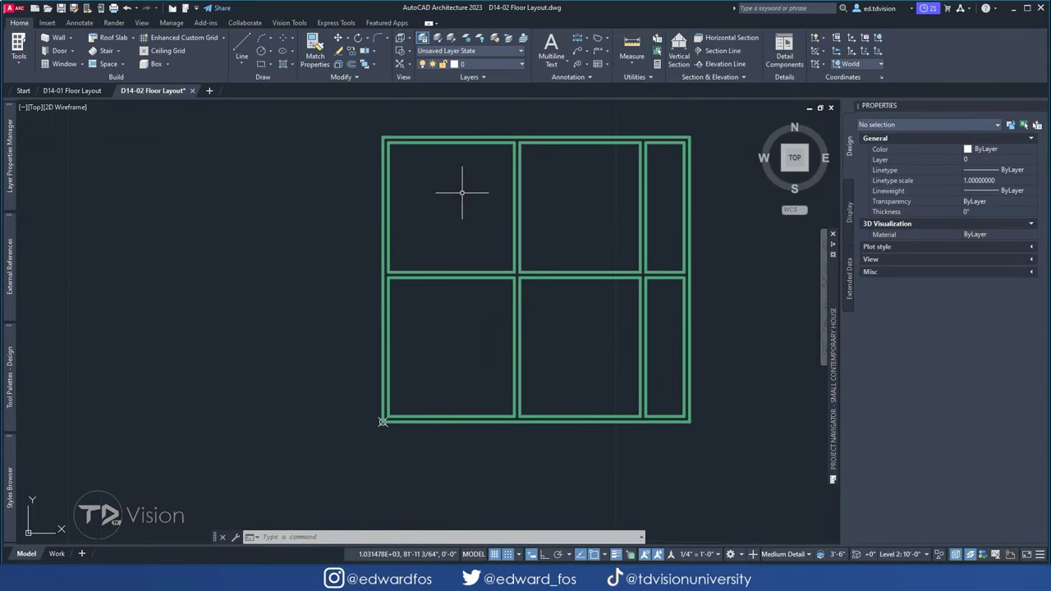
scroll(601, 126, "up", 2)
left_click(541, 363)
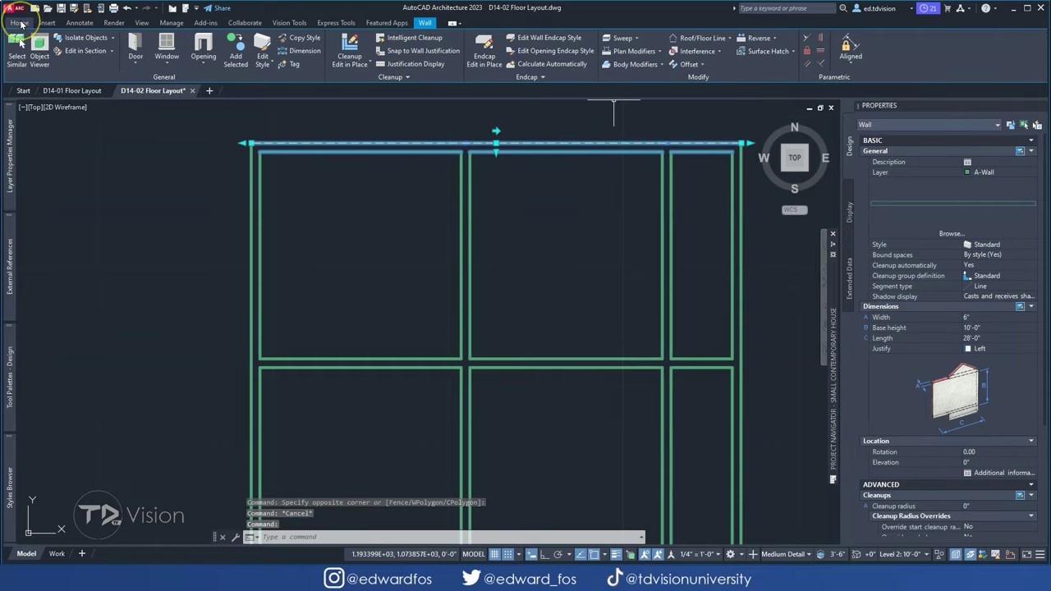
left_click(18, 23)
left_click(587, 152)
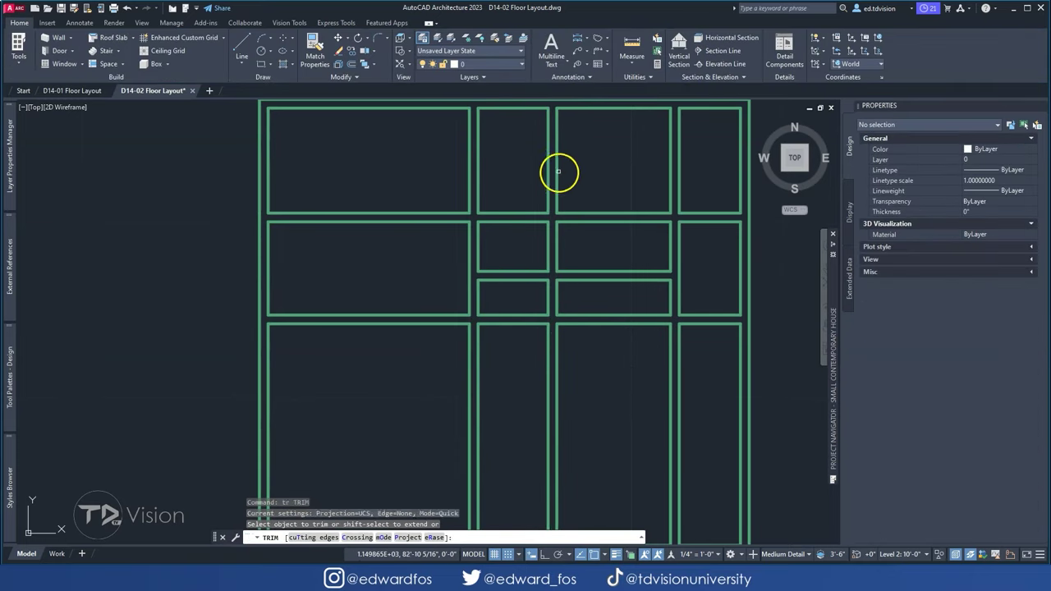
key("Escape")
key("Escape")
scroll(547, 298, "up", 3)
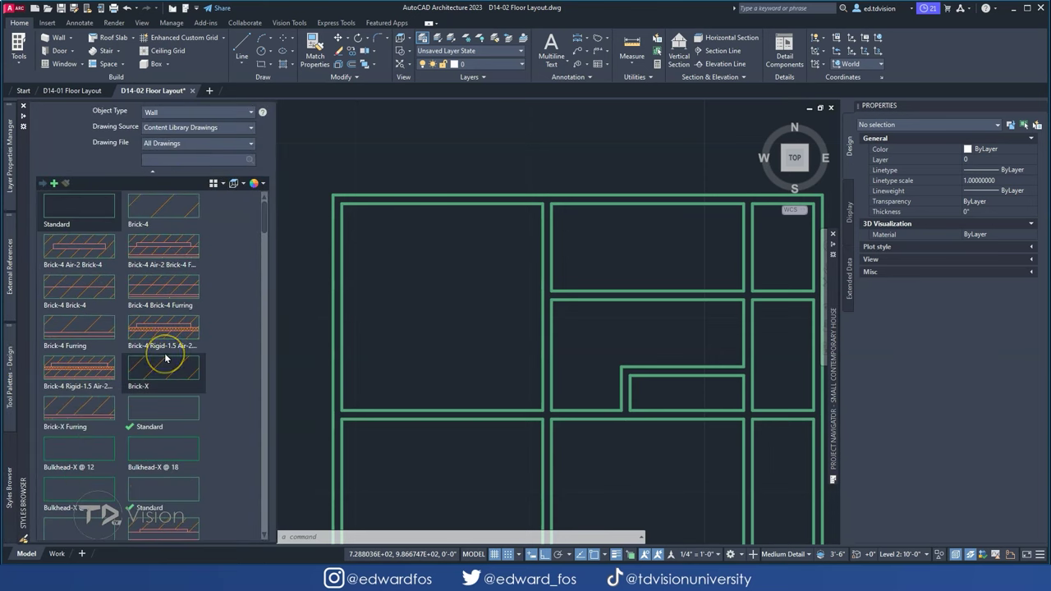
- Filter the wall styles for 'stud' and start a wall with the Stud-4 style
left_click(185, 160)
type("stud")
scroll(157, 379, "down", 2)
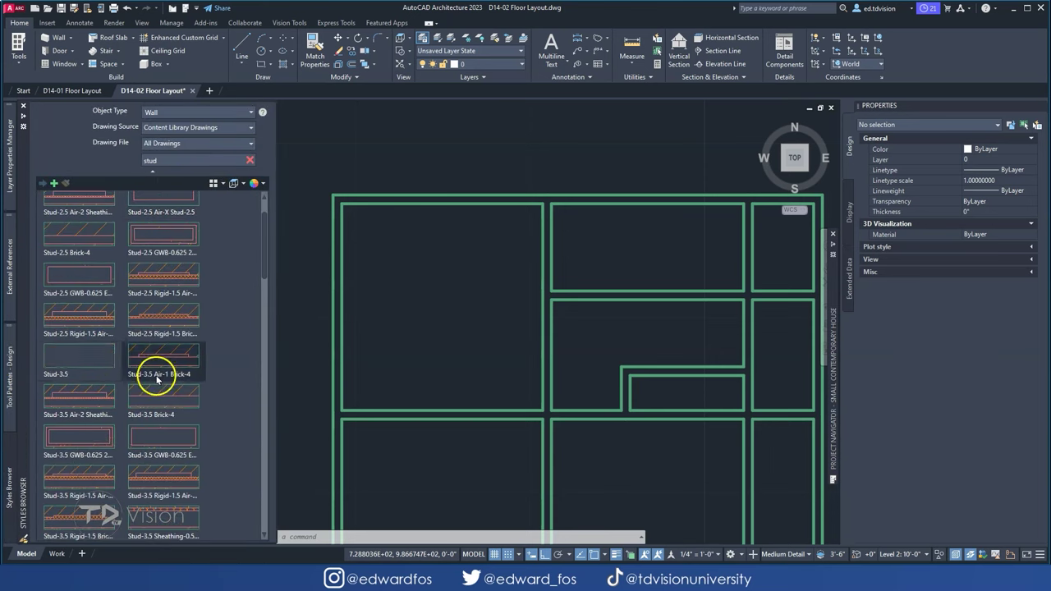
left_click_drag(141, 452, 501, 300)
scroll(427, 246, "up", 2)
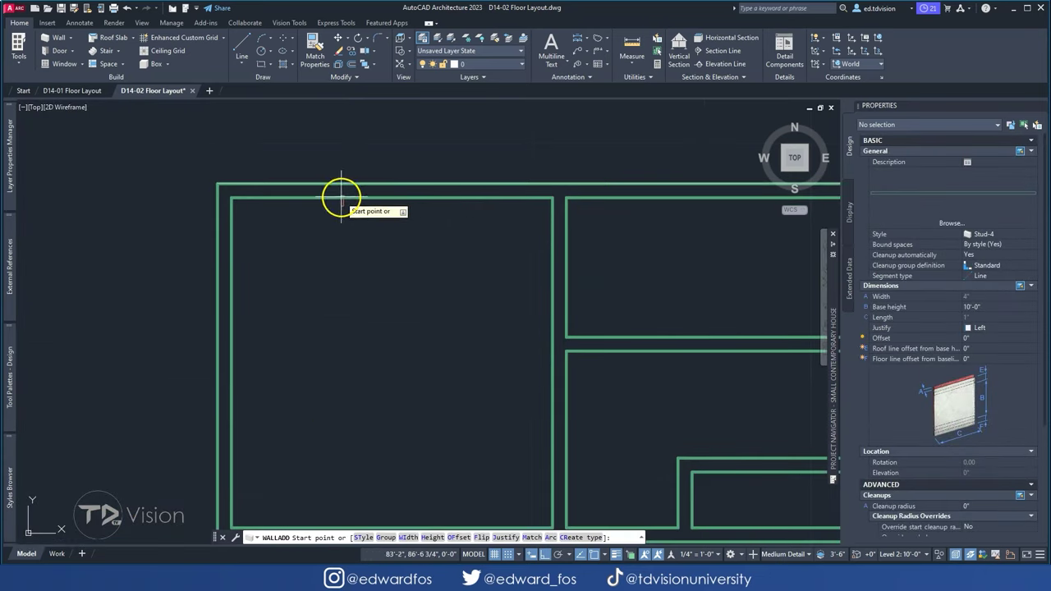
- Draw an L-shaped Stud-4 wall inside the upper-left room and adjust its horizontal end
left_click(445, 212)
left_click(445, 363)
left_click(531, 363)
key("Return")
left_click(445, 328)
scroll(436, 316, "up", 2)
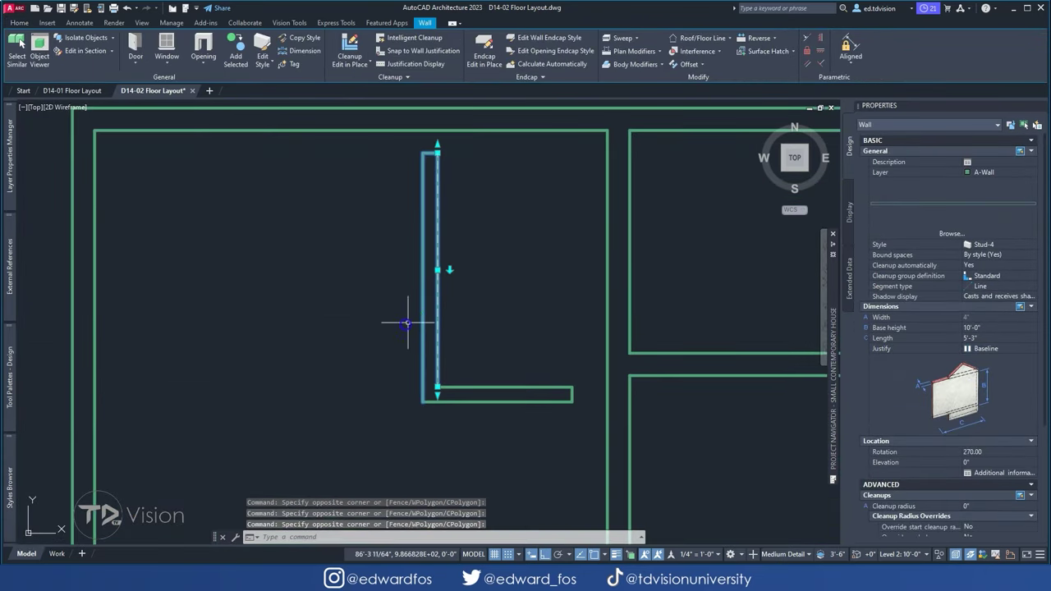
scroll(407, 323, "down", 2)
left_click(493, 366)
left_click(533, 367)
left_click(468, 275)
key("Escape")
key("Escape")
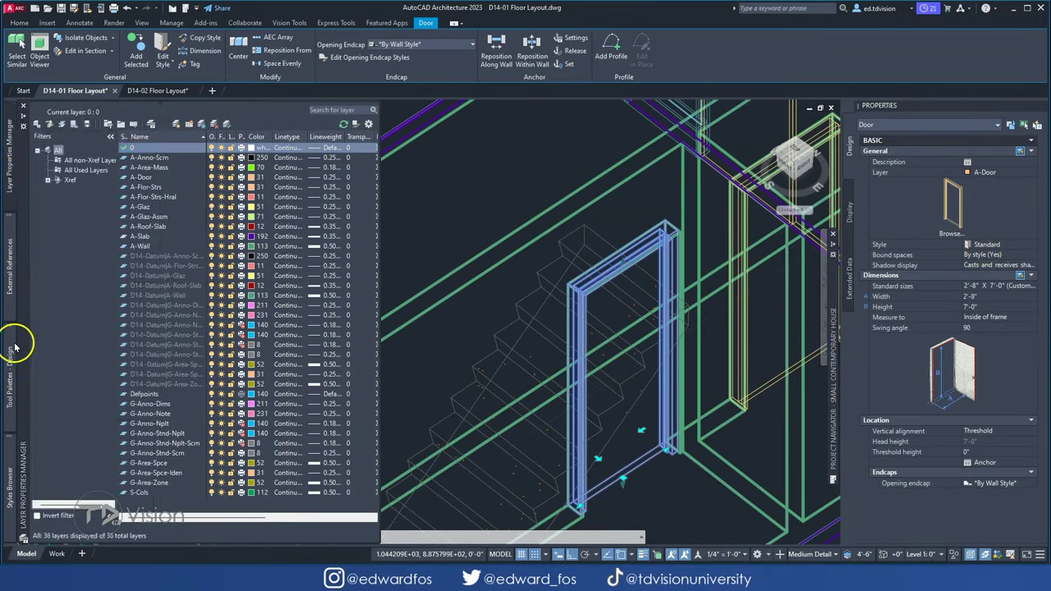
- Import the Hinged - Single door style and place a hinged door in an interior wall
right_click(102, 222)
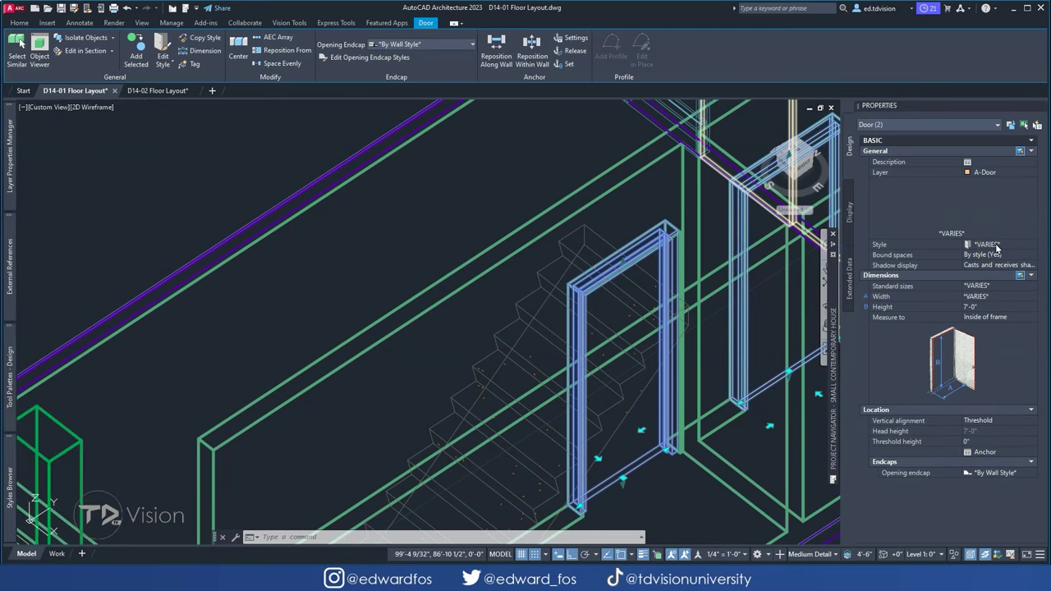
left_click(989, 245)
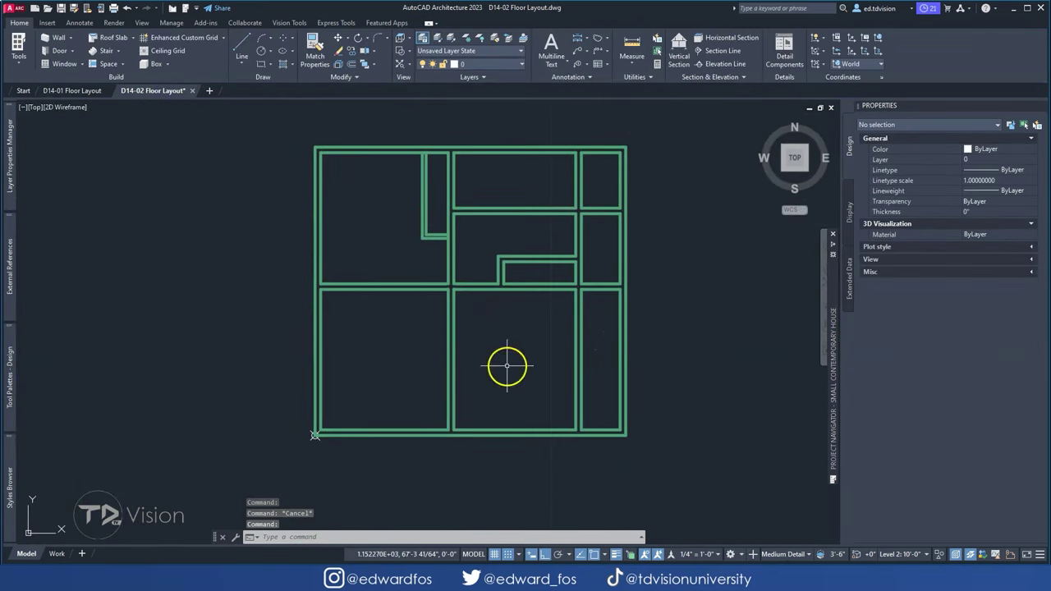
left_click(424, 294)
middle_click_drag(530, 193, 507, 269)
scroll(413, 279, "up", 3)
key("Escape")
key("Escape")
key("Escape")
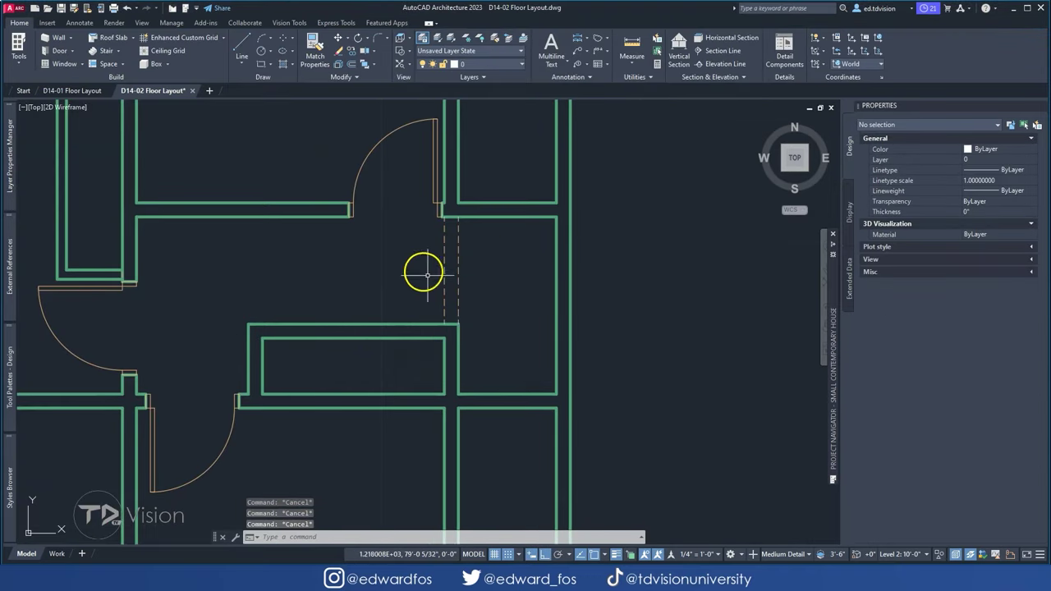
- Add a Bifold - Single door in the opening and two pairs of Bifold - Double doors
left_click(443, 253)
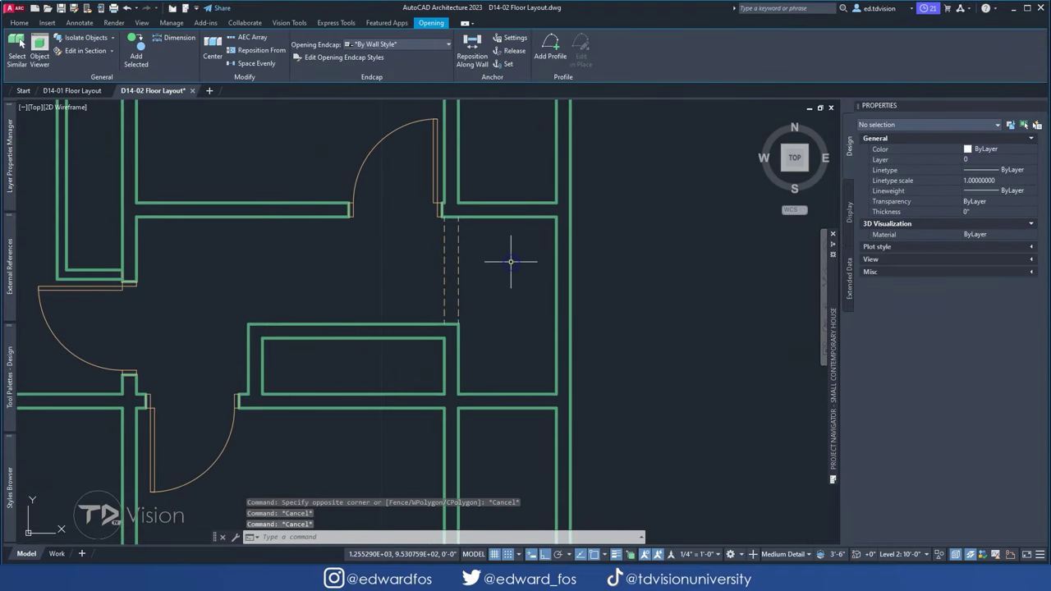
left_click(67, 130)
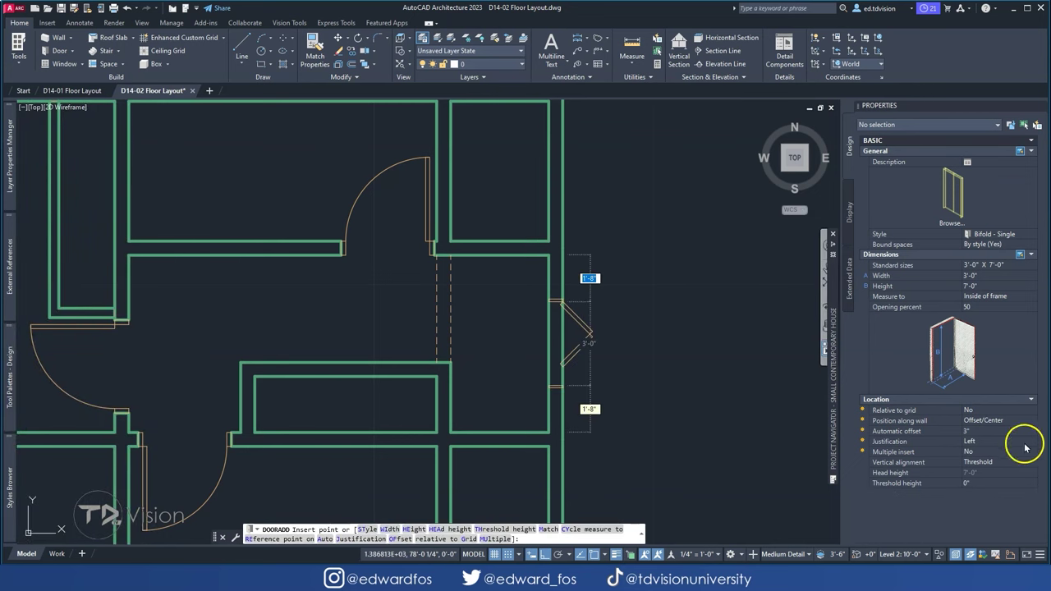
left_click(499, 244)
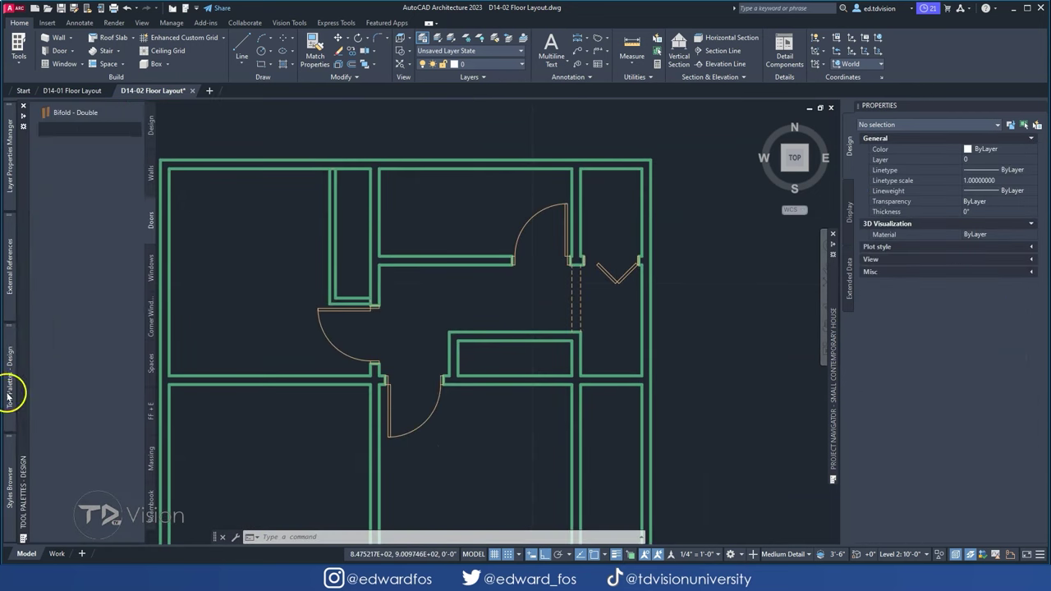
left_click(65, 110)
left_click(339, 233)
left_click(542, 395)
key("Return")
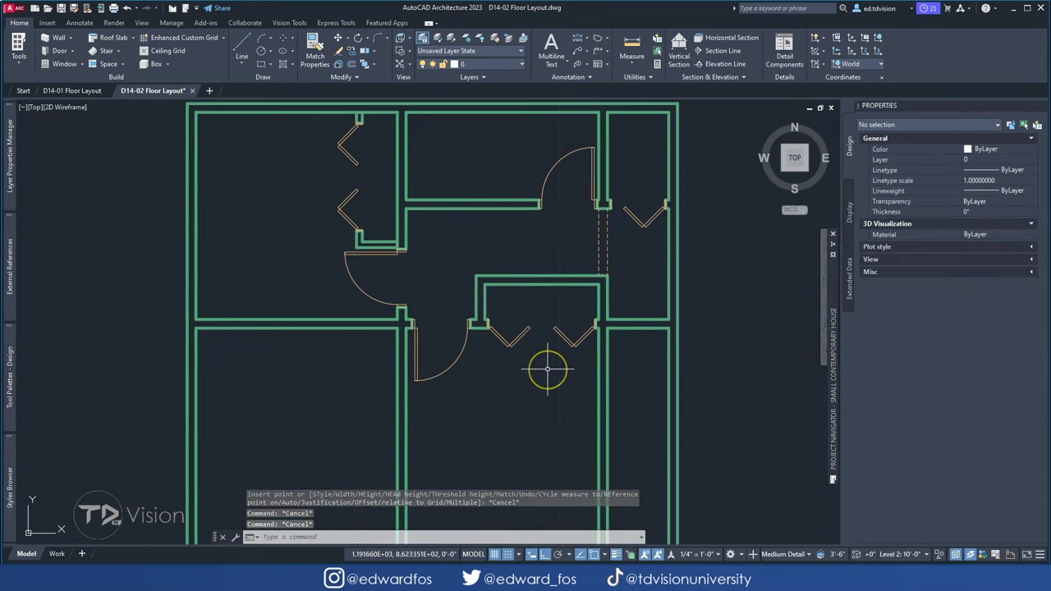
- Shift the floor plan left and switch to the reference floor-plan image
left_click(589, 320)
scroll(590, 320, "up", 2)
key("Escape")
key("Escape")
scroll(614, 329, "down", 4)
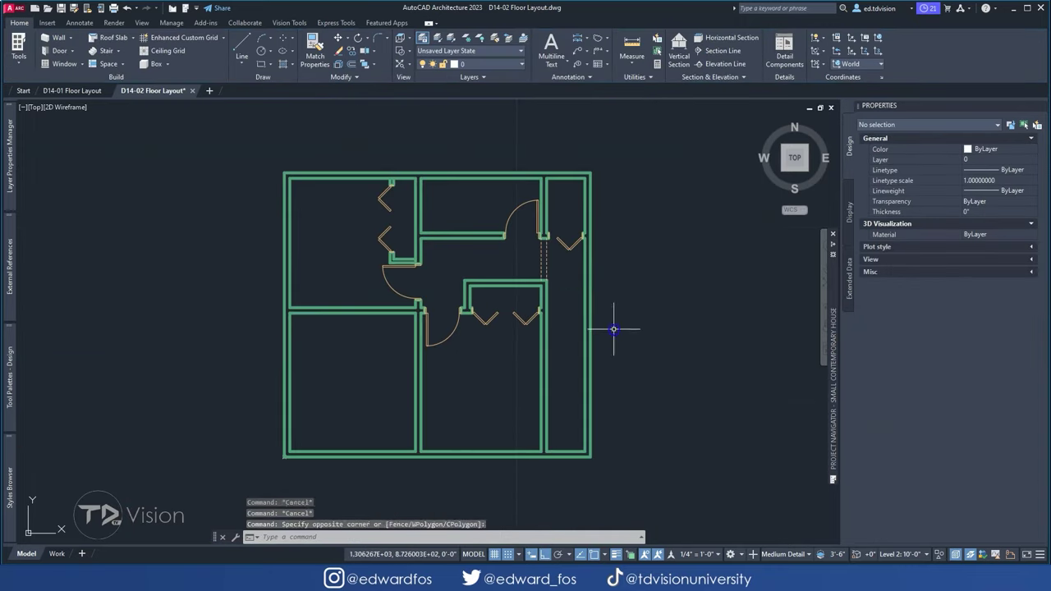
middle_click_drag(506, 261, 371, 261)
key("alt+Tab")
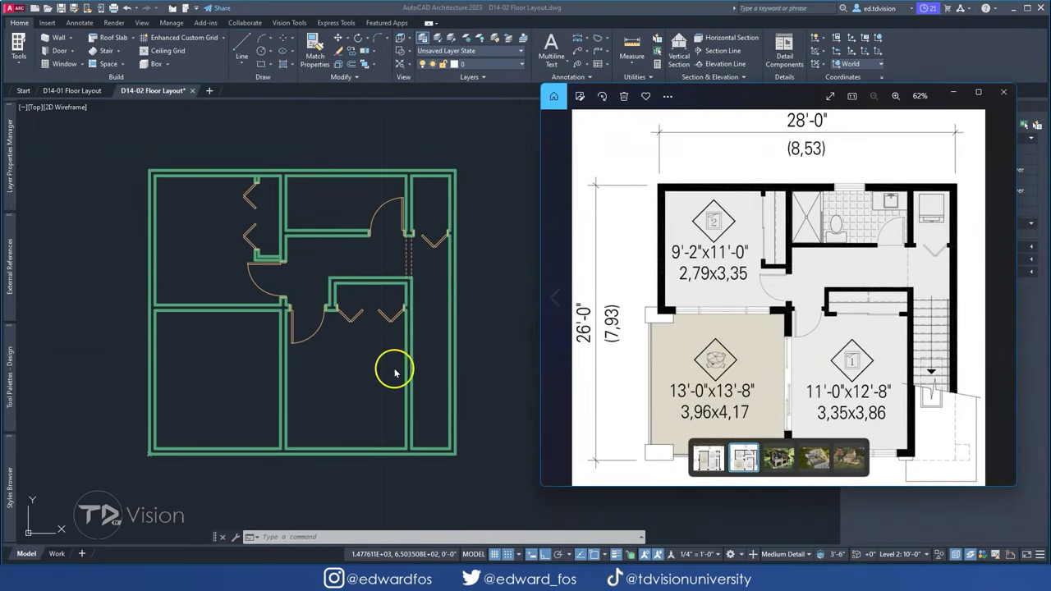
- Delete the lower-left room's left and bottom walls and compare the reference plan with the house render
left_click(152, 328)
key("Delete")
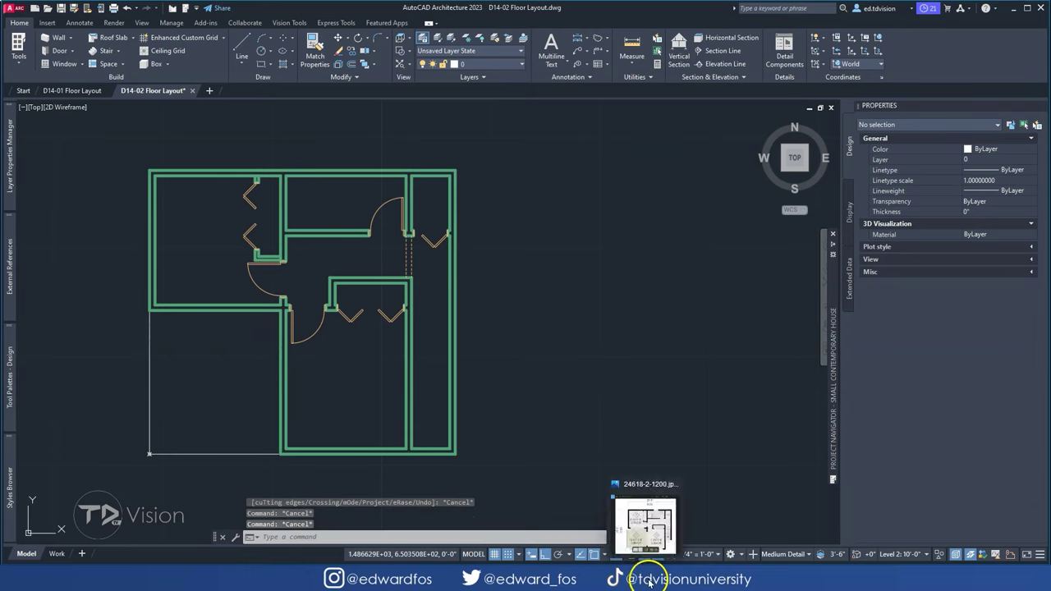
left_click(638, 564)
left_click(779, 458)
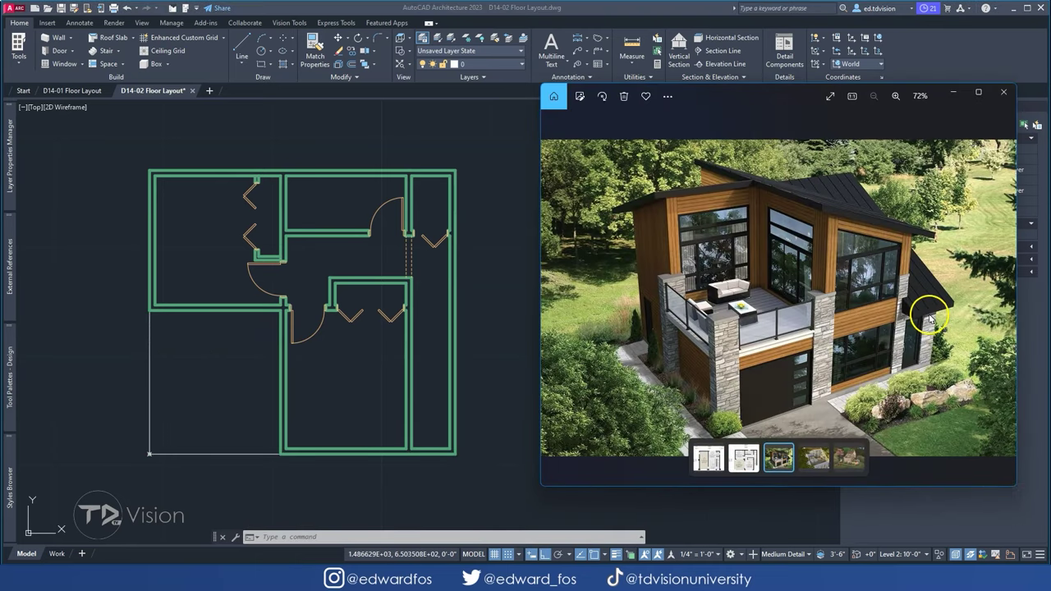
key("Left")
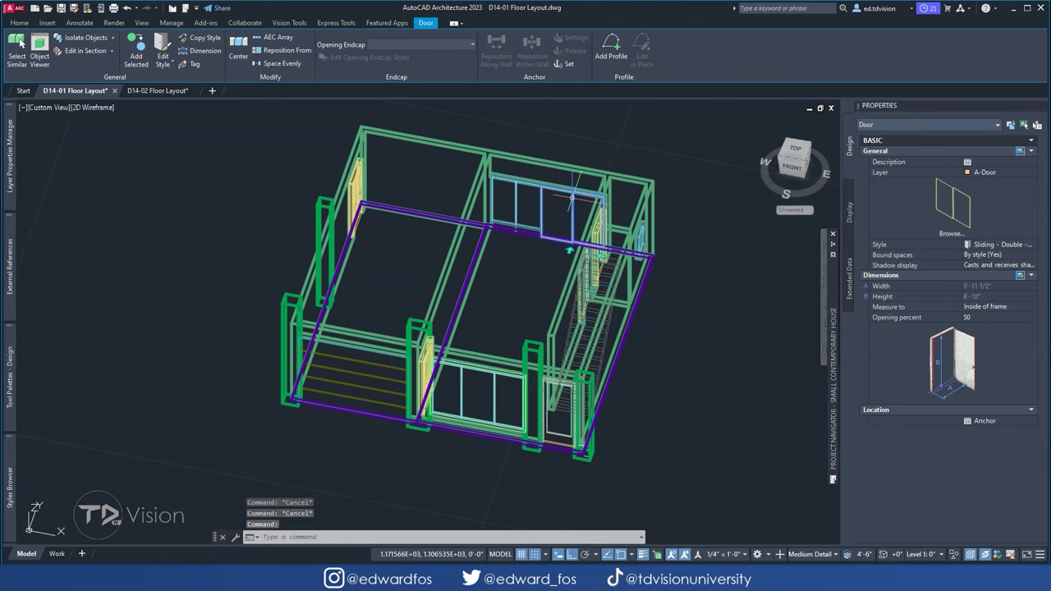
- Copy the Sliding - Double - Frameless door style into D14-02's Door Styles
key("Escape")
key("ctrl+Tab")
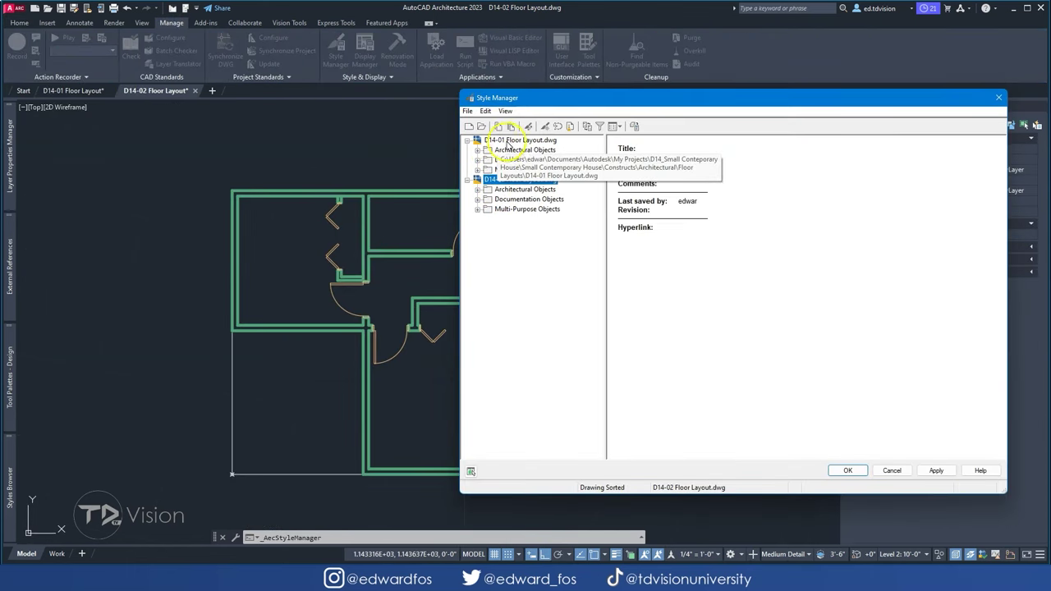
left_click(549, 268)
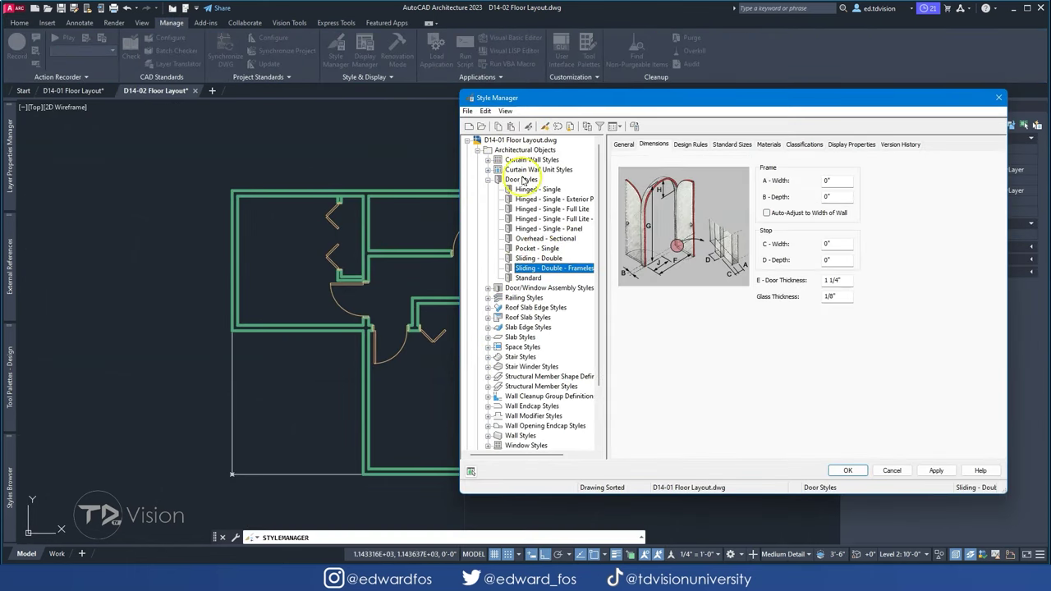
left_click_drag(538, 257, 469, 274)
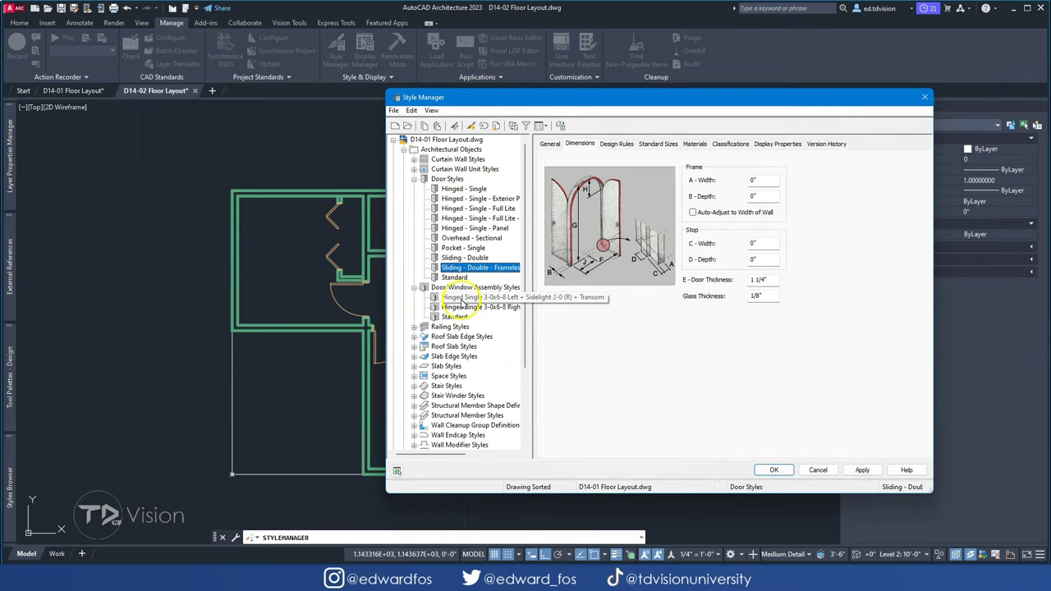
left_click_drag(530, 257, 623, 218)
left_click_drag(449, 387, 480, 210)
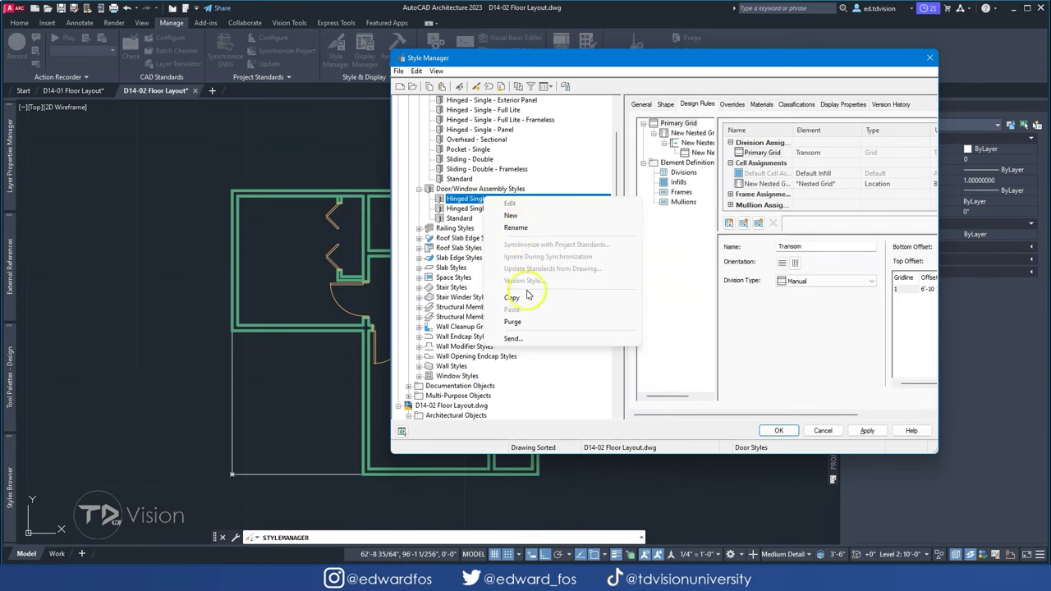
- Paste the Door/Window Assembly Styles into D14-02, resolving duplicate names, and close the Style Manager
right_click(502, 210)
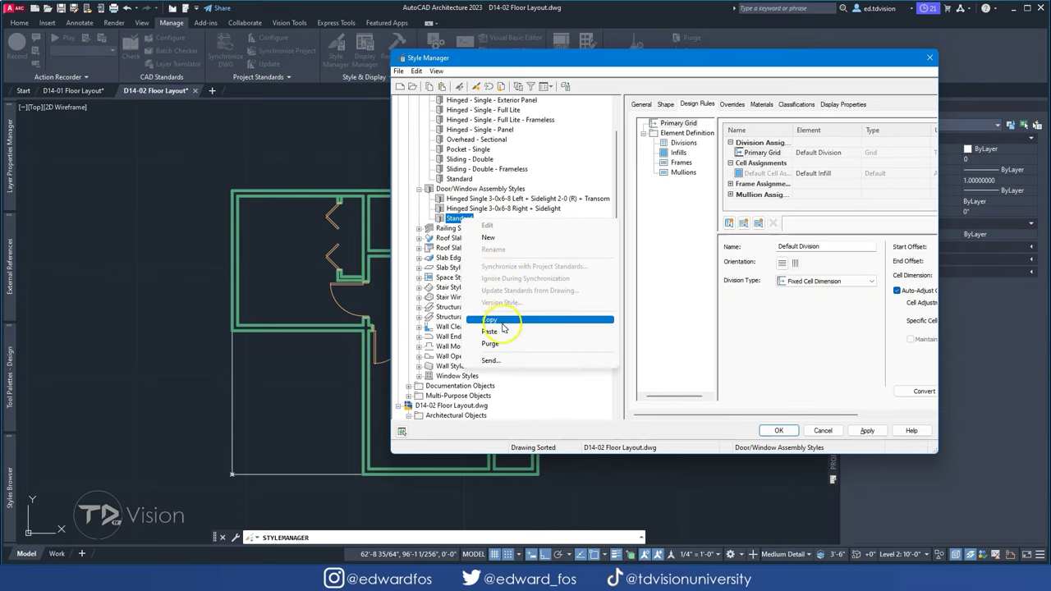
left_click(511, 320)
left_click(509, 351)
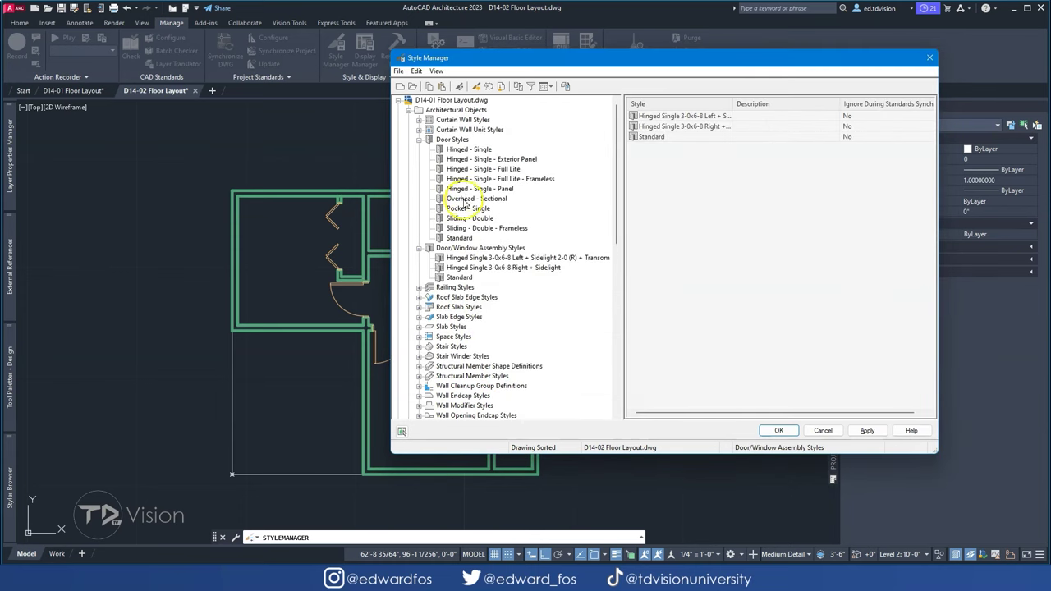
left_click(781, 433)
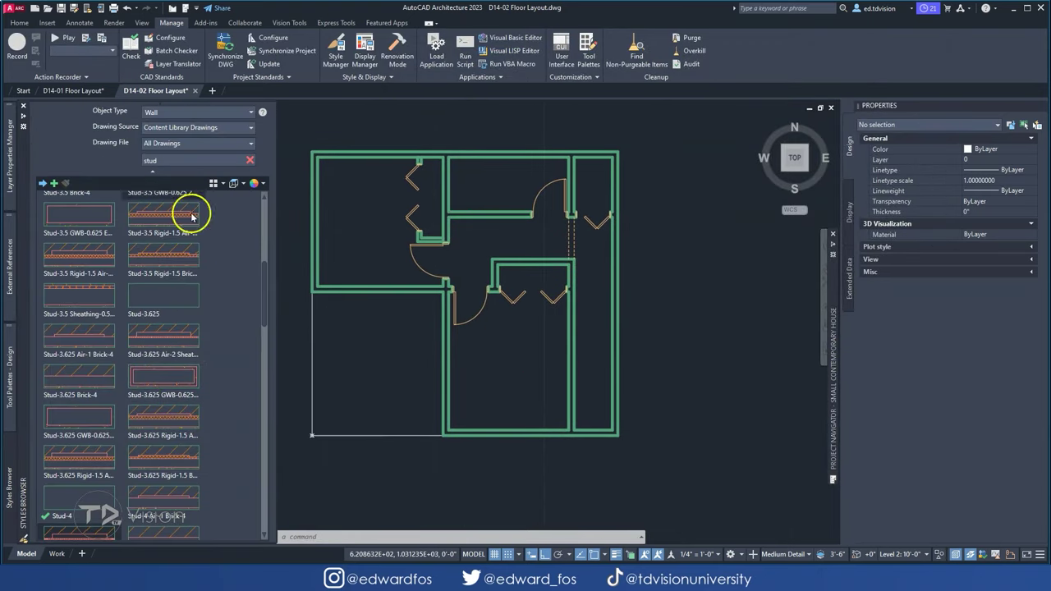
- Place a 9'-2" Standard door/window assembly in the lower-right room's bottom wall
left_click_drag(196, 222, 525, 439)
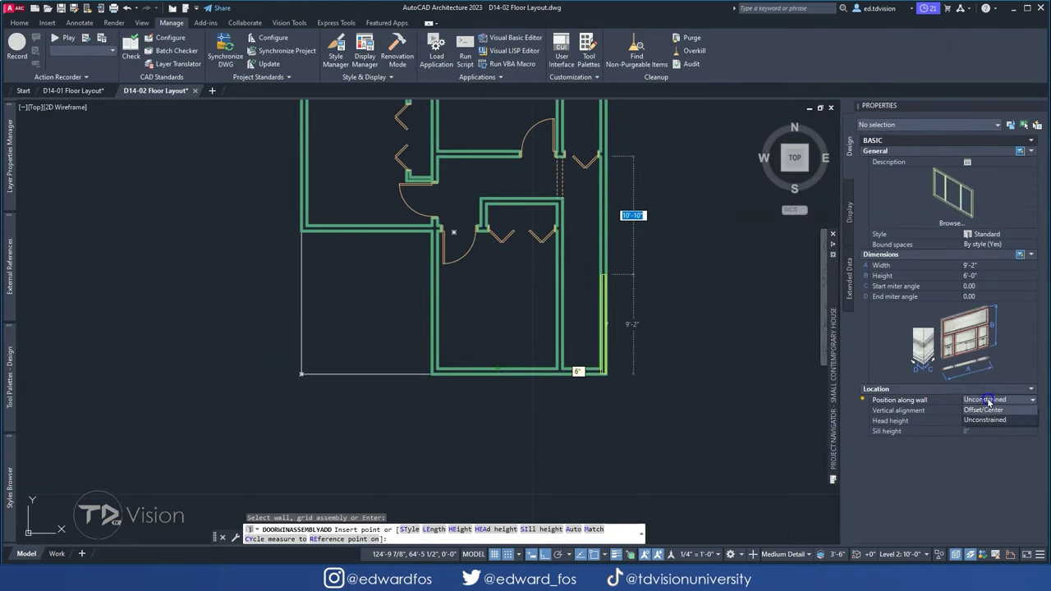
left_click(506, 347)
key("Escape")
key("Escape")
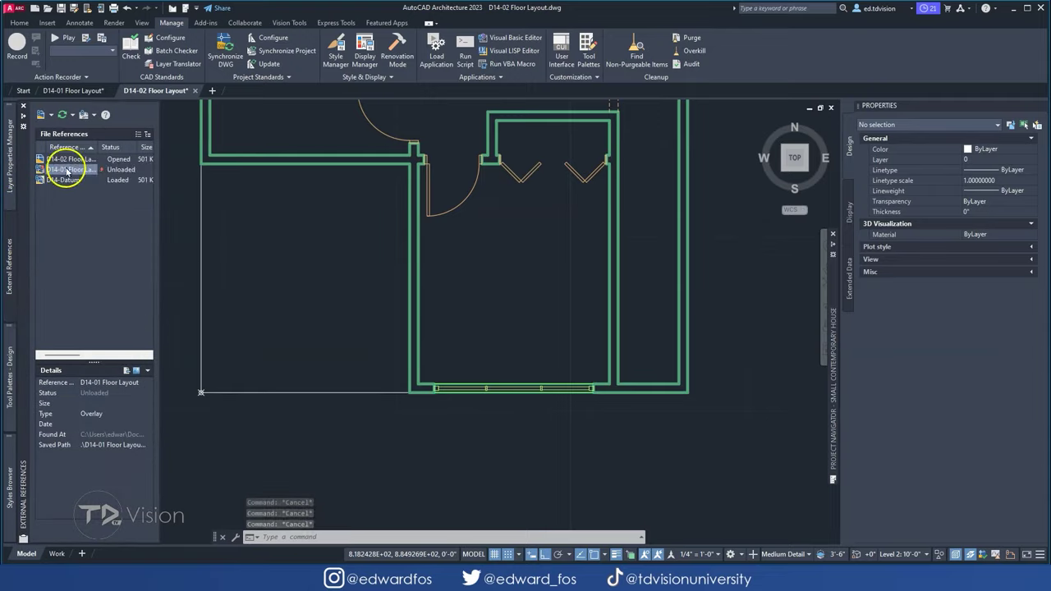
scroll(570, 356, "up", 5)
left_click(570, 356)
scroll(726, 326, "up", 2)
key("ctrl+z")
key("ctrl+z")
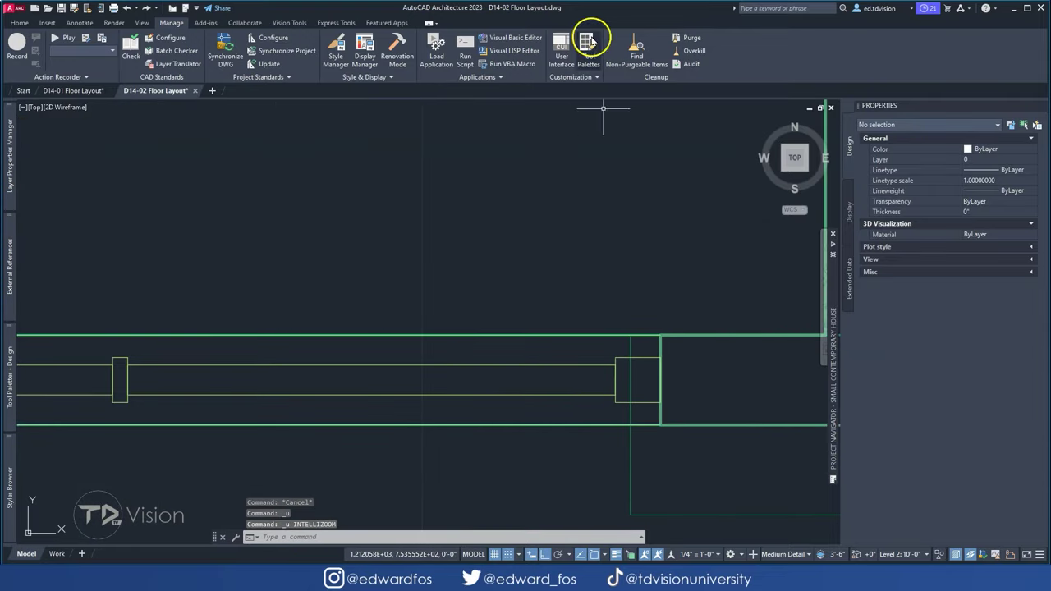
key("Escape")
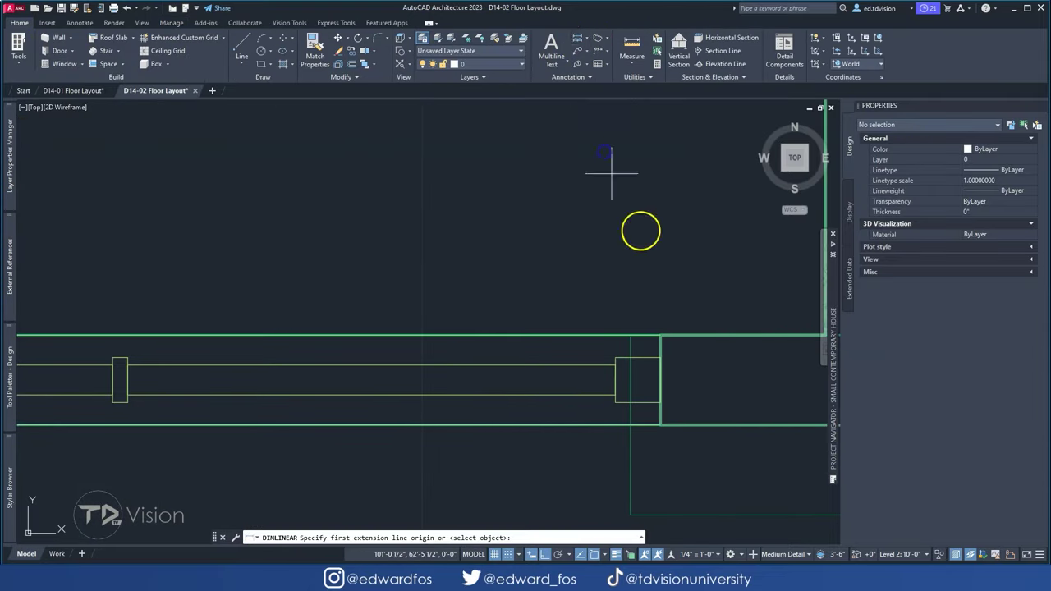
key("Escape")
scroll(639, 320, "down", 3)
- Orbit the model into a 3D view to compare it with the house render
left_click(640, 320)
scroll(667, 244, "down", 5)
left_click(200, 36)
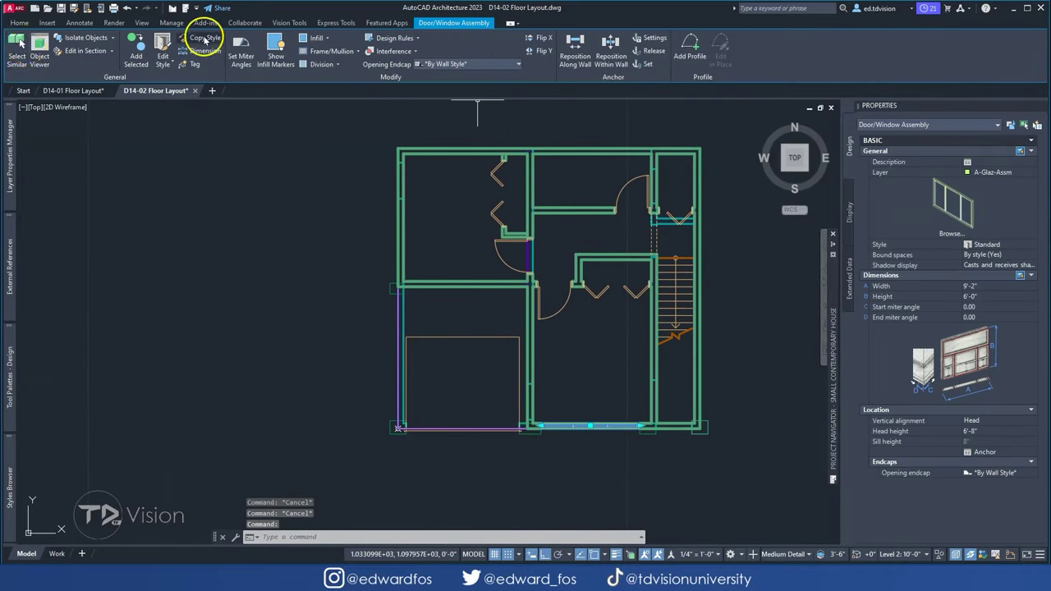
key("Escape")
key("Escape")
middle_click_drag(469, 305, 573, 186, "shift")
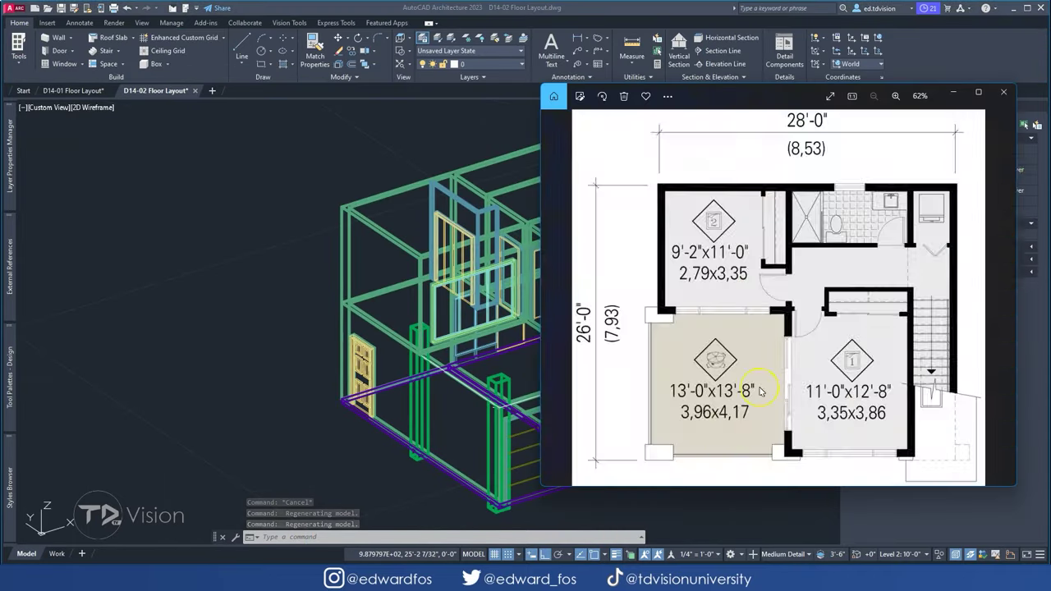
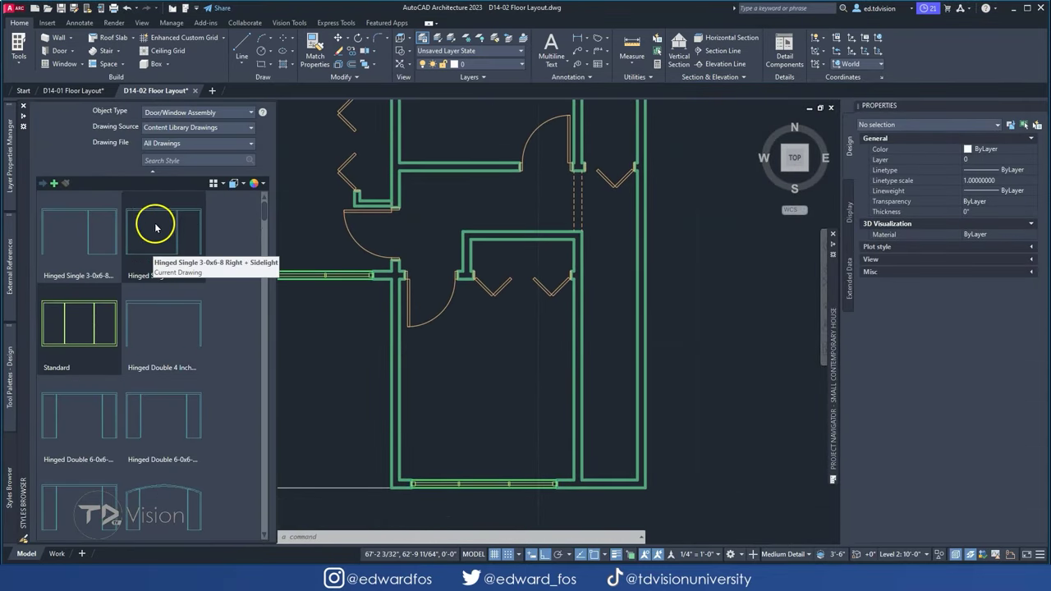
- Place the Hinged Single 3-0x6-8 Right + Sidelight assembly in the vertical wall and flip its swing
left_click_drag(156, 228, 317, 376)
left_click(394, 375)
key("Return")
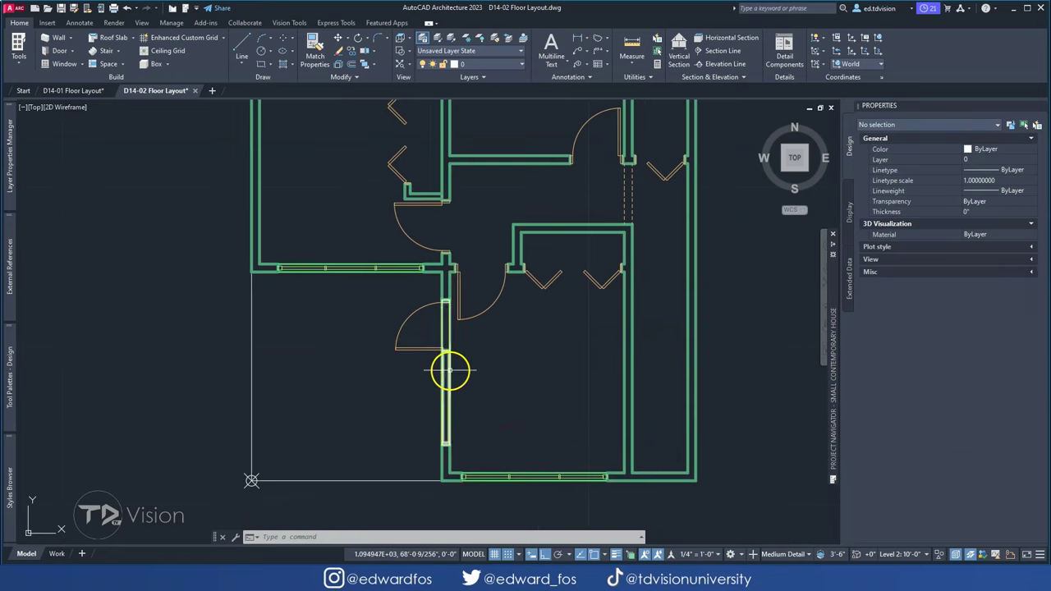
left_click(450, 371)
left_click(538, 41)
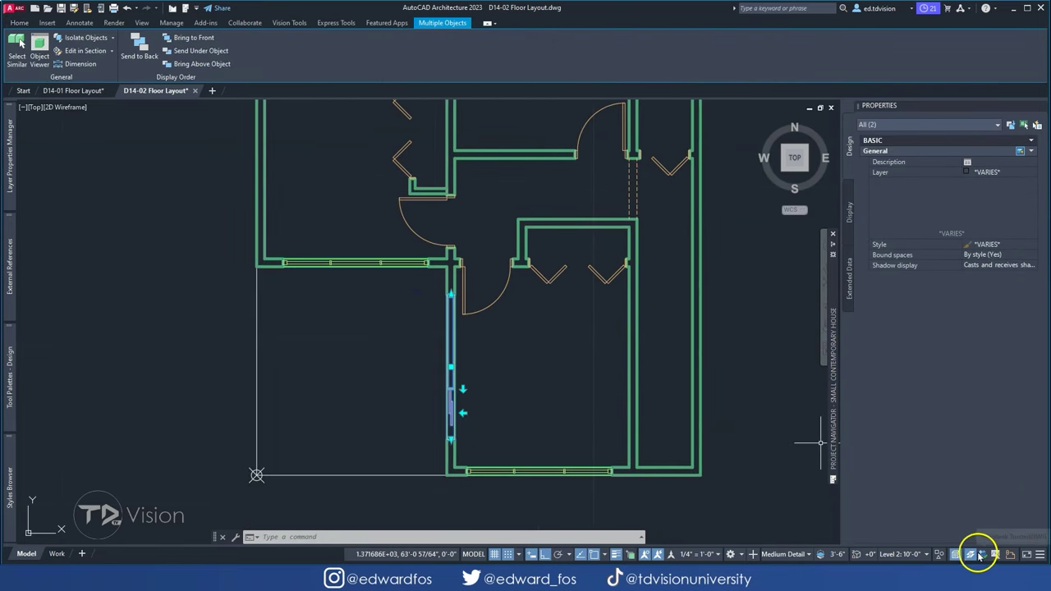
- Isolate the door assembly and view it from the left side
left_click(1011, 554)
left_click(977, 535)
left_click(35, 107)
left_click(57, 156)
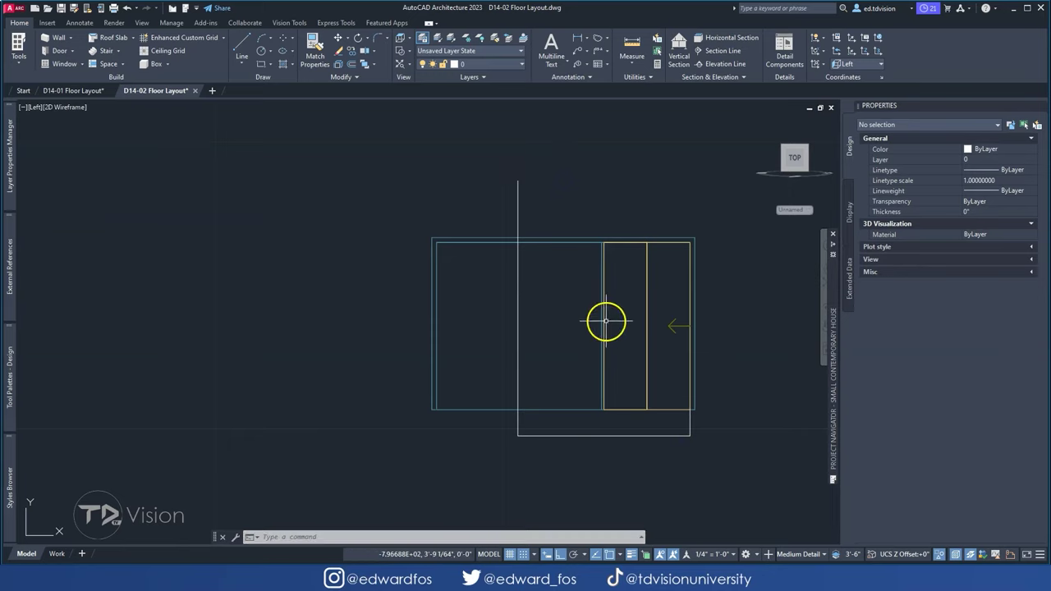
- Edit the assembly's grid divisions in place, erase the door infill, and finish the edit
double_click(606, 321)
left_click(584, 364)
scroll(460, 473, "up", 5)
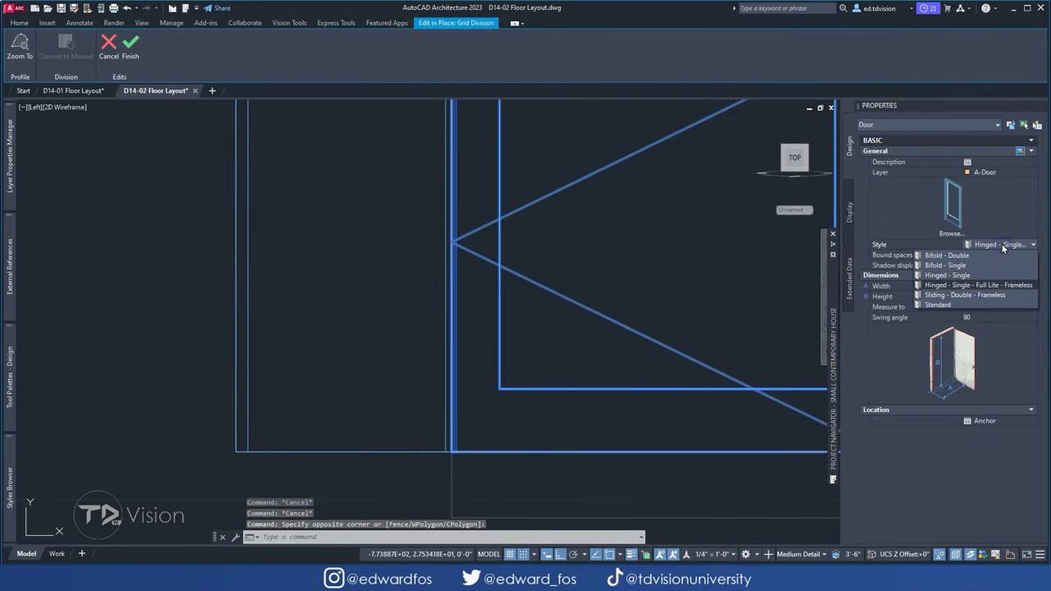
scroll(633, 348, "down", 5)
left_click(619, 392)
left_click(672, 268)
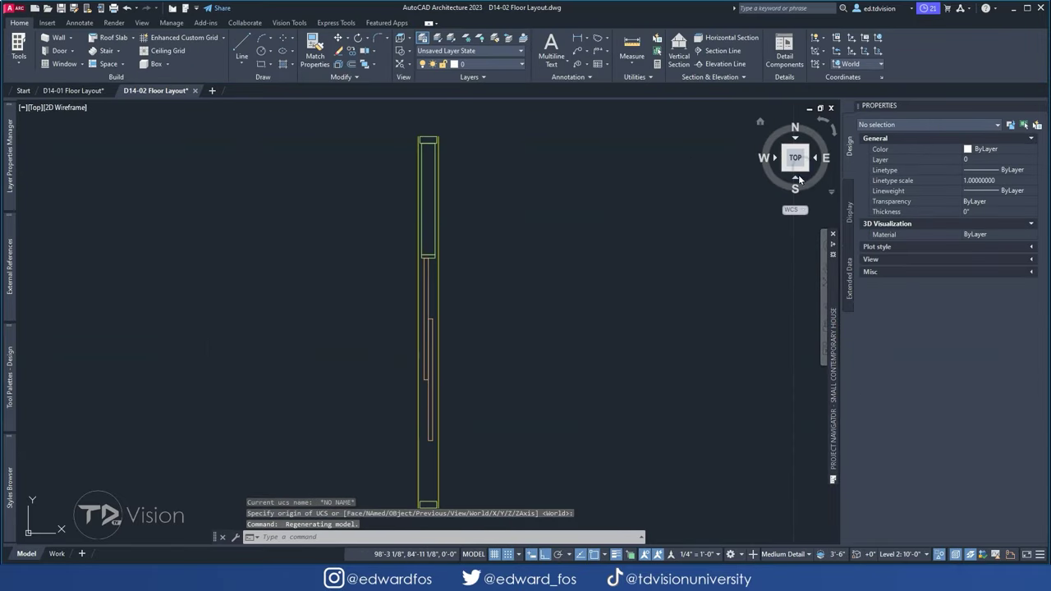
left_click(799, 179)
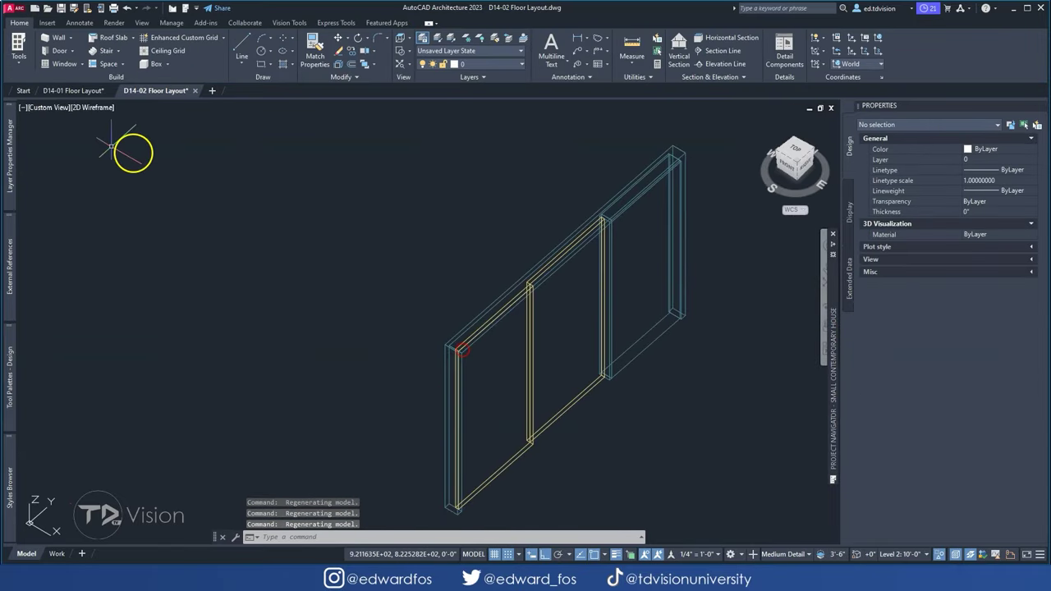
middle_click_drag(551, 469, 502, 345, "shift")
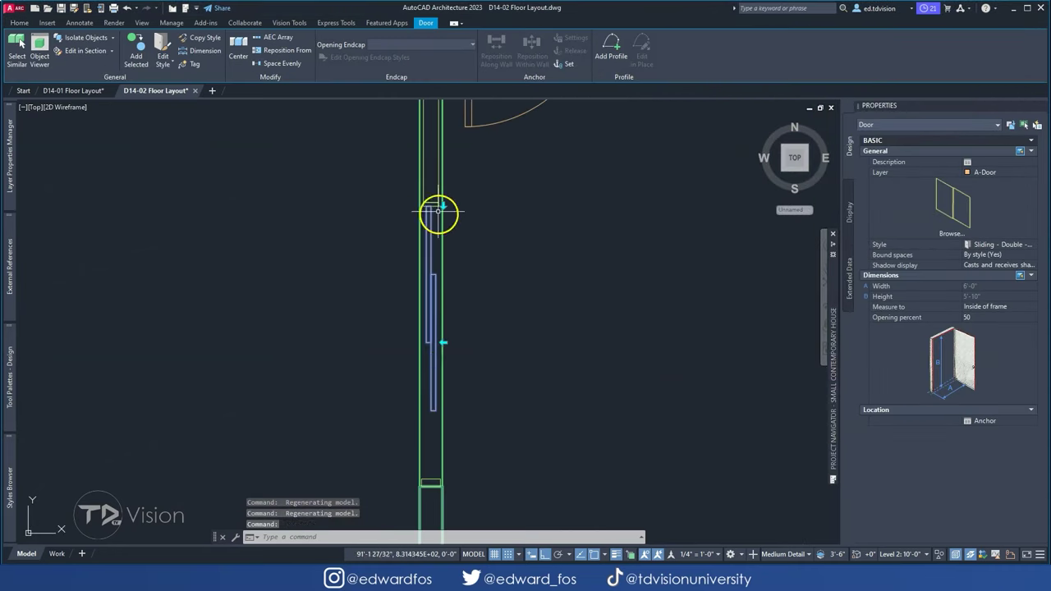
- Pick the Awning window tool for the upper wall, then cancel the placement
scroll(441, 211, "down", 3)
scroll(554, 343, "down", 2)
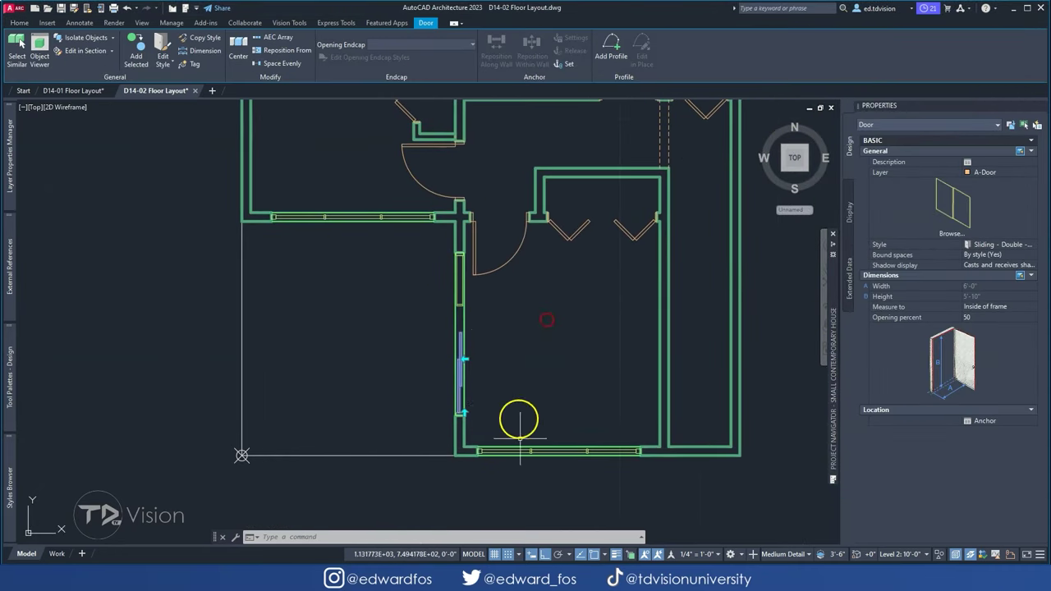
scroll(518, 422, "down", 2)
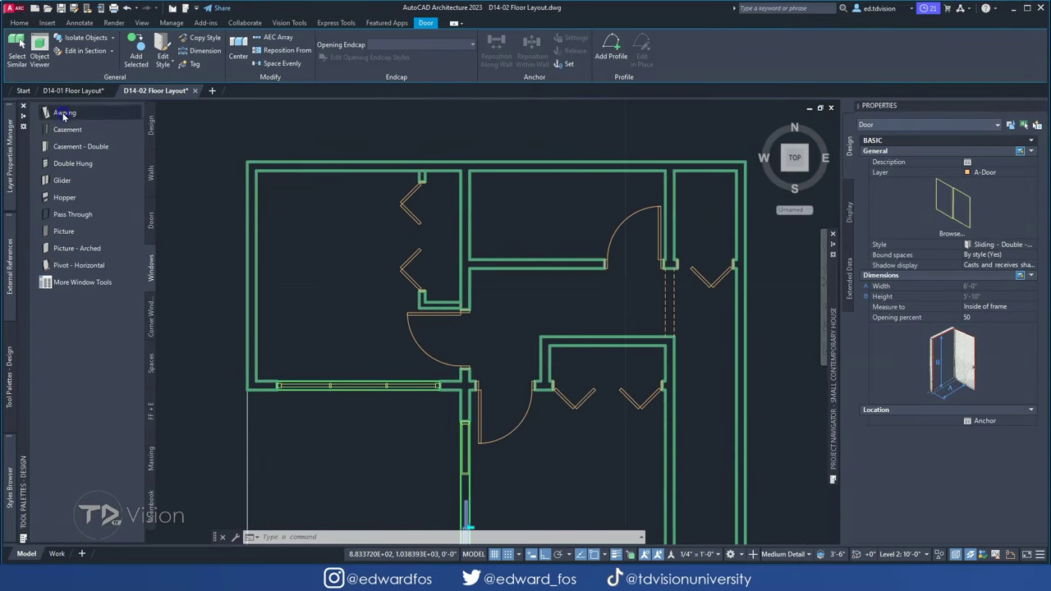
left_click(82, 119)
key("Escape")
- Check the Global Cut Plane heights, review the NW isometric, and return to Top view
left_click(837, 554)
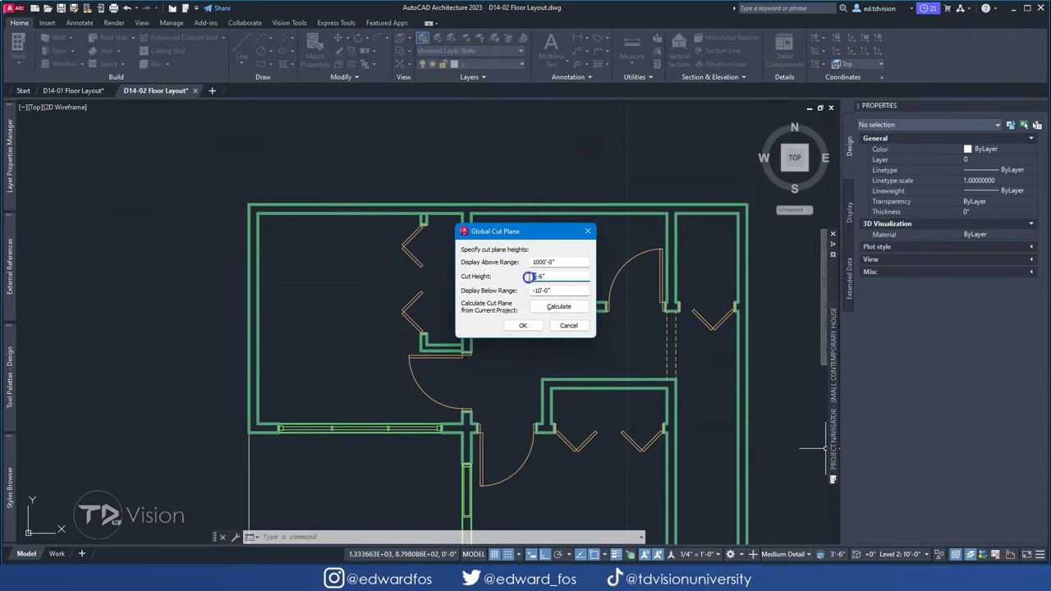
left_click(776, 154)
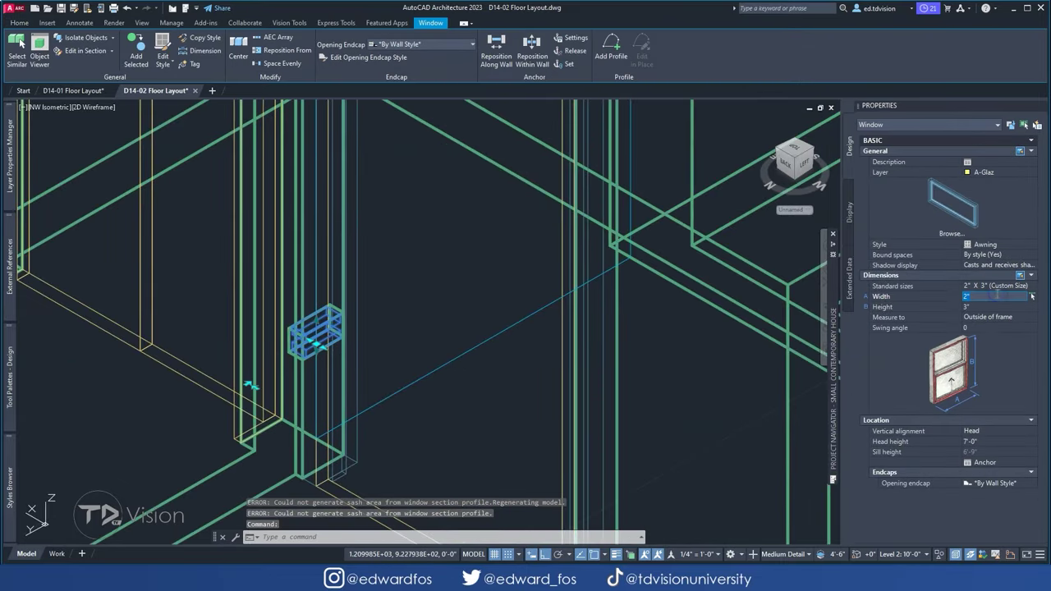
key("Escape")
key("Escape")
left_click(795, 149)
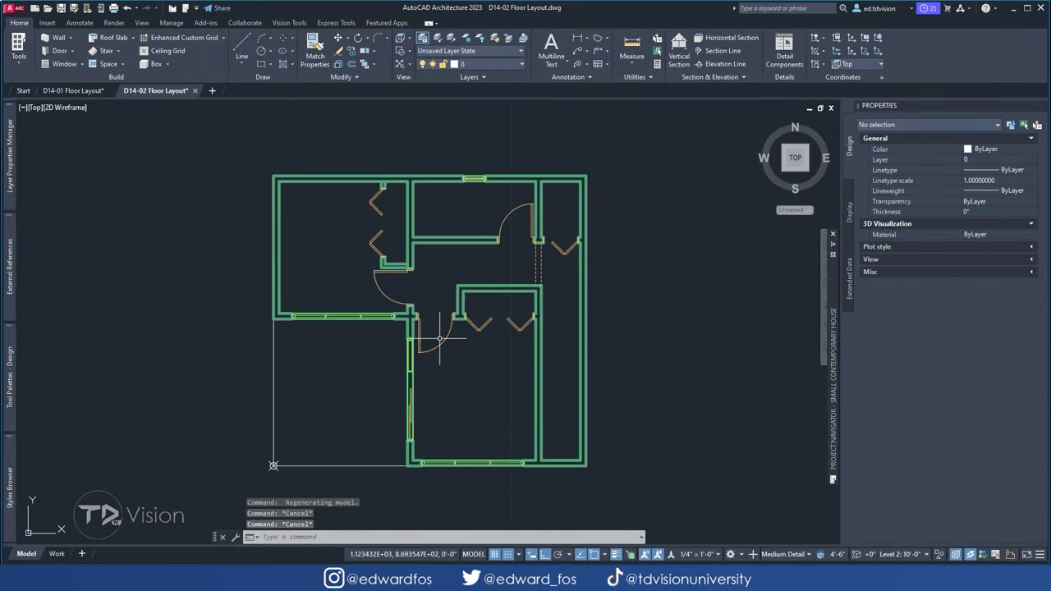
scroll(332, 243, "up", 3)
- Inspect the referenced floor plan and select the thin polyline at the wall junction
scroll(579, 195, "down", 2)
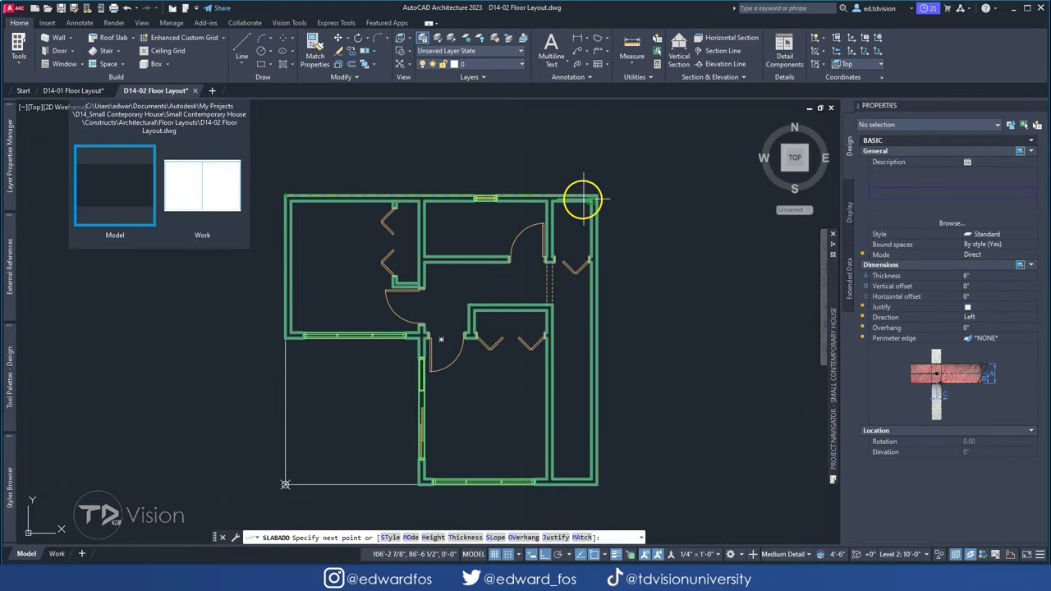
left_click(312, 462)
scroll(591, 284, "up", 5)
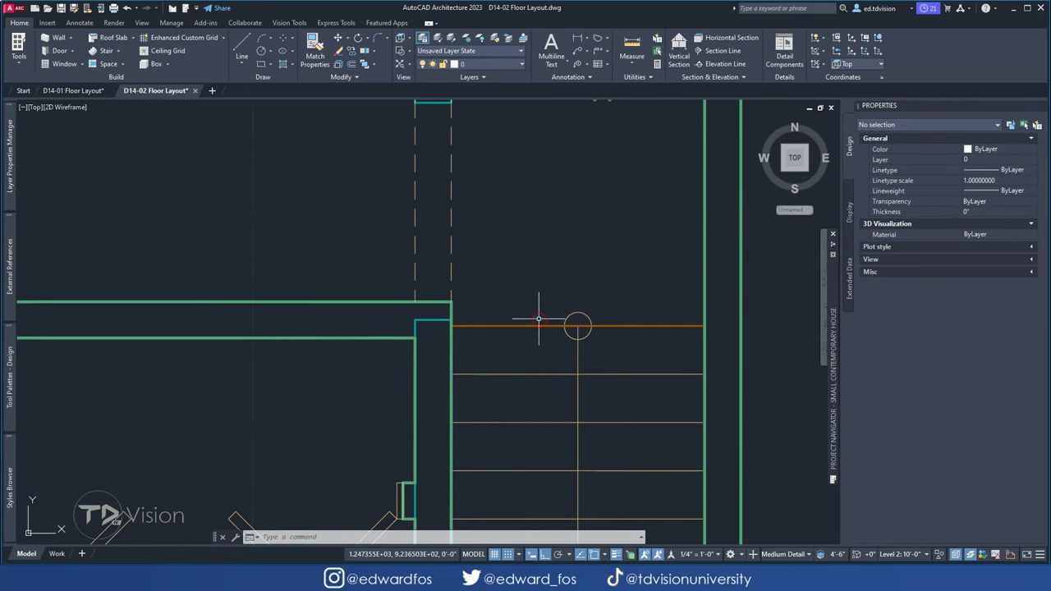
key("Escape")
scroll(521, 301, "down", 3)
scroll(563, 253, "up", 2)
right_click(515, 239)
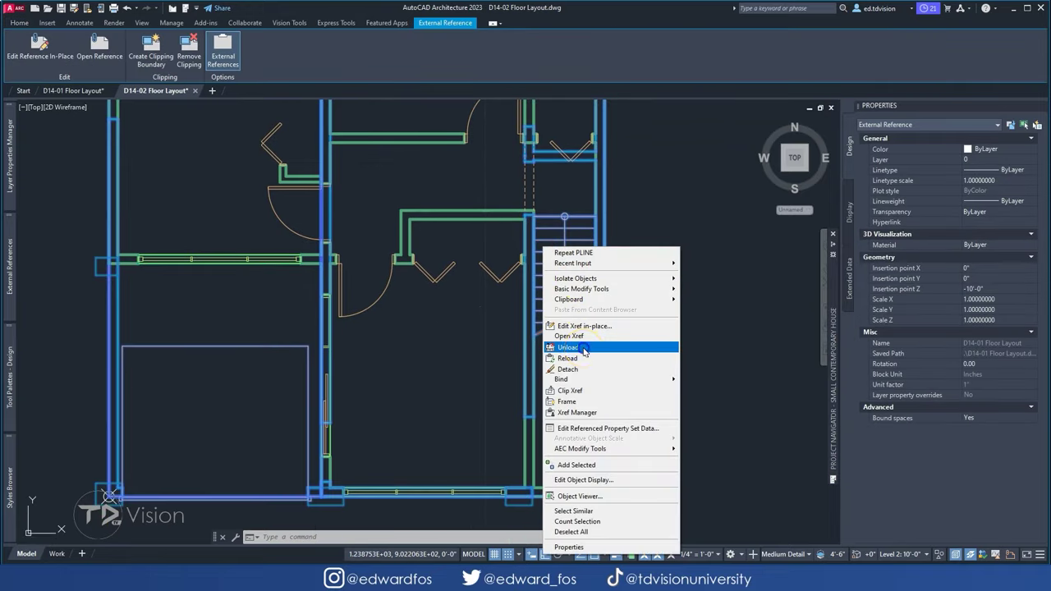
key("Escape")
scroll(563, 315, "up", 5)
left_click(527, 305)
scroll(535, 326, "down", 5)
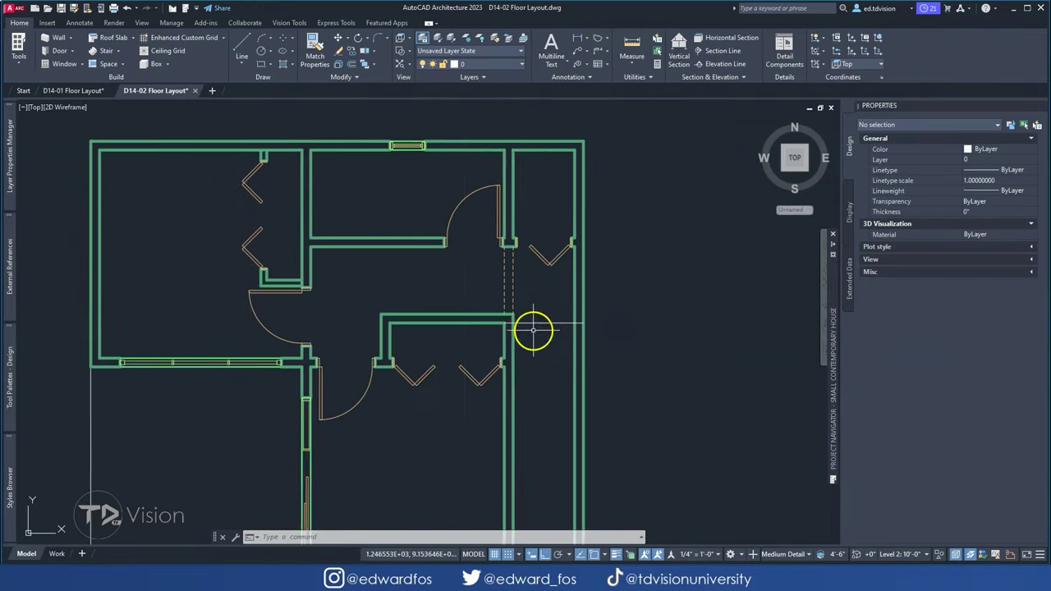
scroll(499, 271, "up", 1)
scroll(429, 490, "down", 1)
- Run SLABADD and pick slab corners along the upper-floor wall outline
type("slabadd")
key("Return")
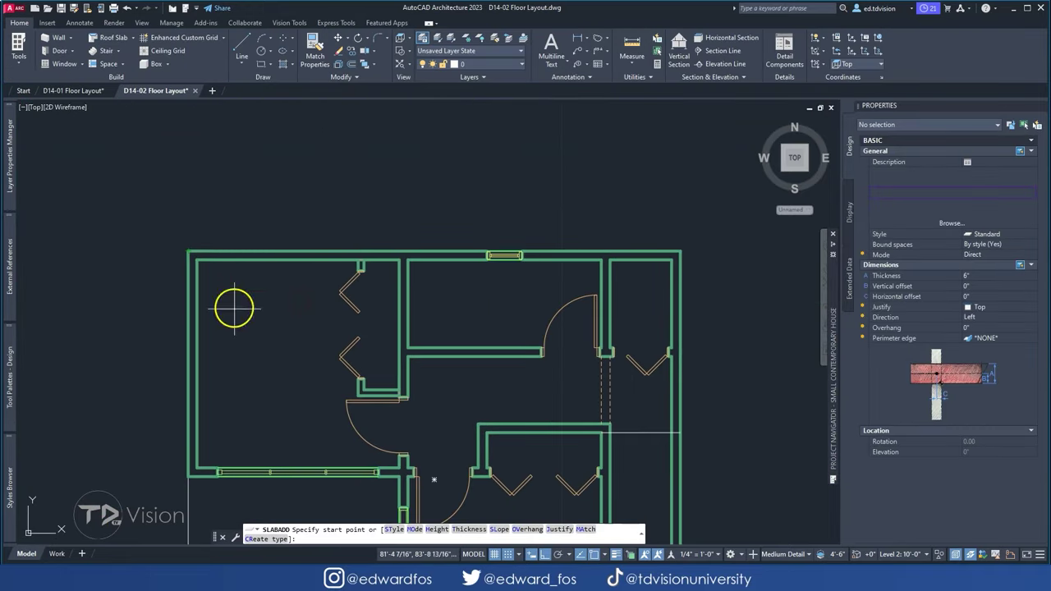
middle_click_drag(234, 308, 217, 250)
left_click(440, 198)
scroll(646, 292, "up", 5)
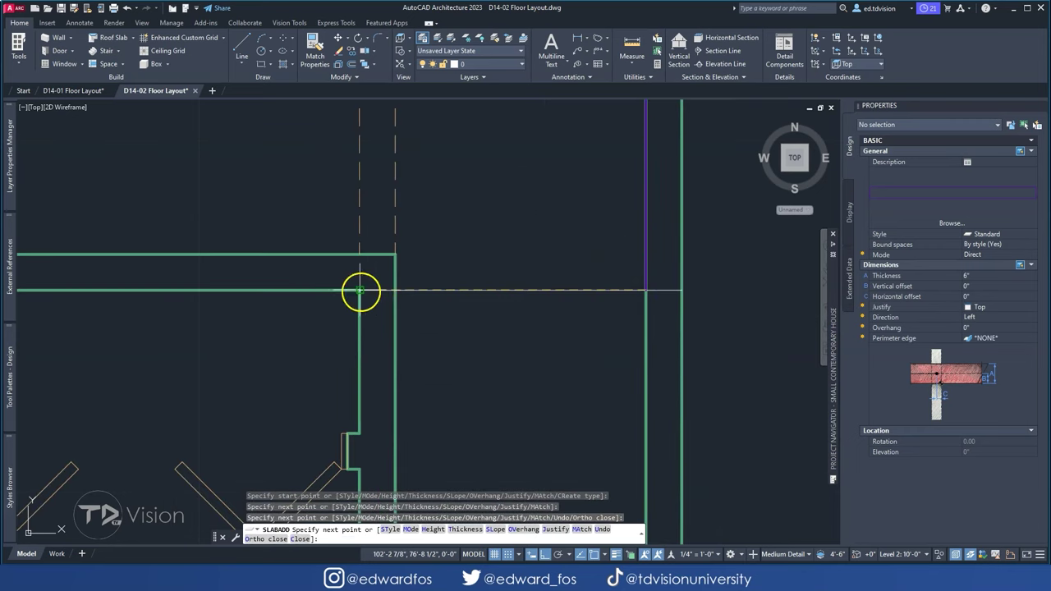
left_click(361, 290)
scroll(361, 290, "down", 3)
scroll(314, 247, "up", 3)
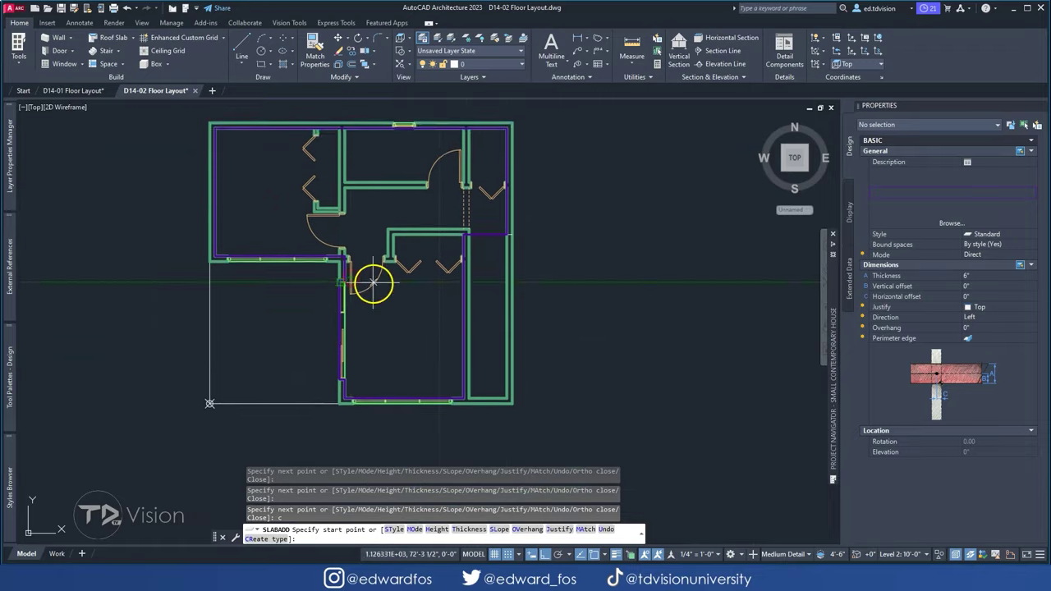
- Orbit the building to inspect the new slab in 3D
middle_click_drag(434, 254, 352, 222, "shift")
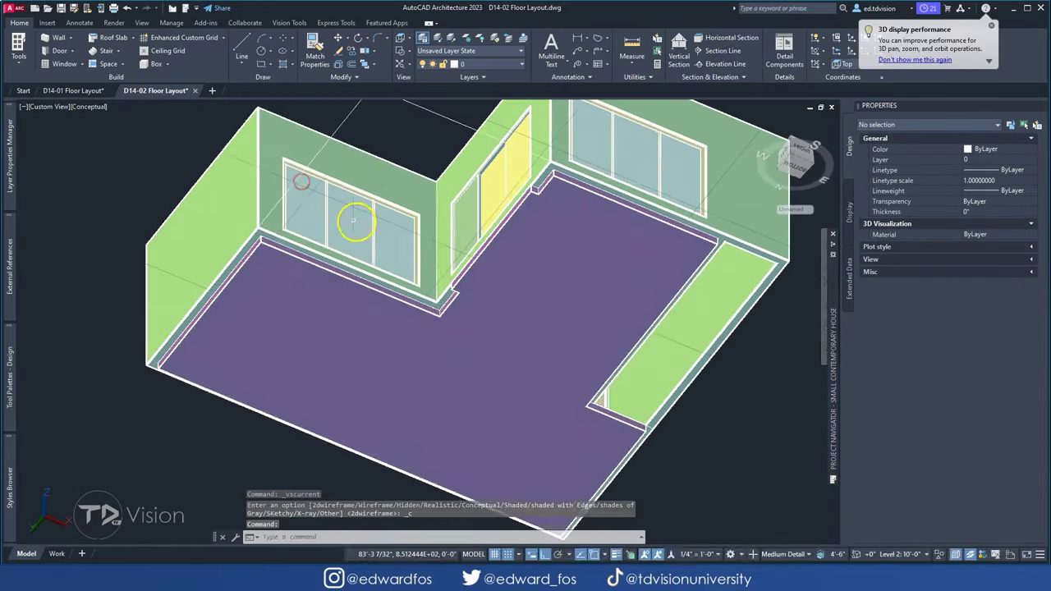
scroll(173, 359, "up", 6)
scroll(173, 358, "down", 10)
scroll(228, 235, "up", 5)
scroll(326, 291, "up", 4)
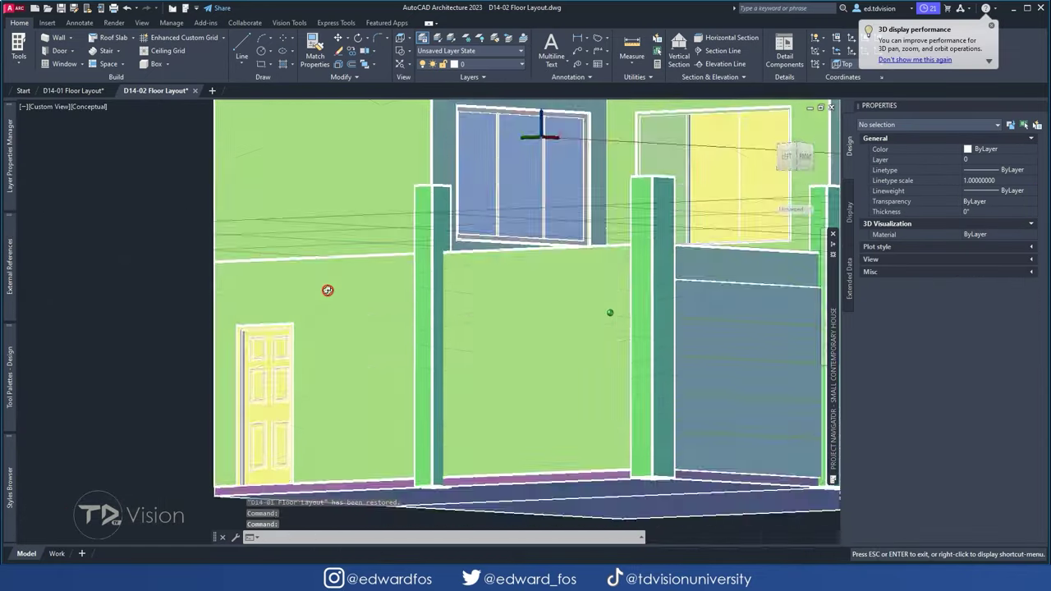
scroll(520, 379, "down", 5)
mouse_move(540, 312)
middle_mouse_down("shift")
mouse_move(605, 270)
mouse_move(509, 272)
mouse_move(629, 286)
mouse_move(305, 367)
middle_mouse_up("shift")
scroll(435, 321, "down", 5)
- Return to the Top view in 2D Wireframe and pan to the lower rooms
left_click(82, 110)
left_click(107, 136)
scroll(429, 276, "up", 5)
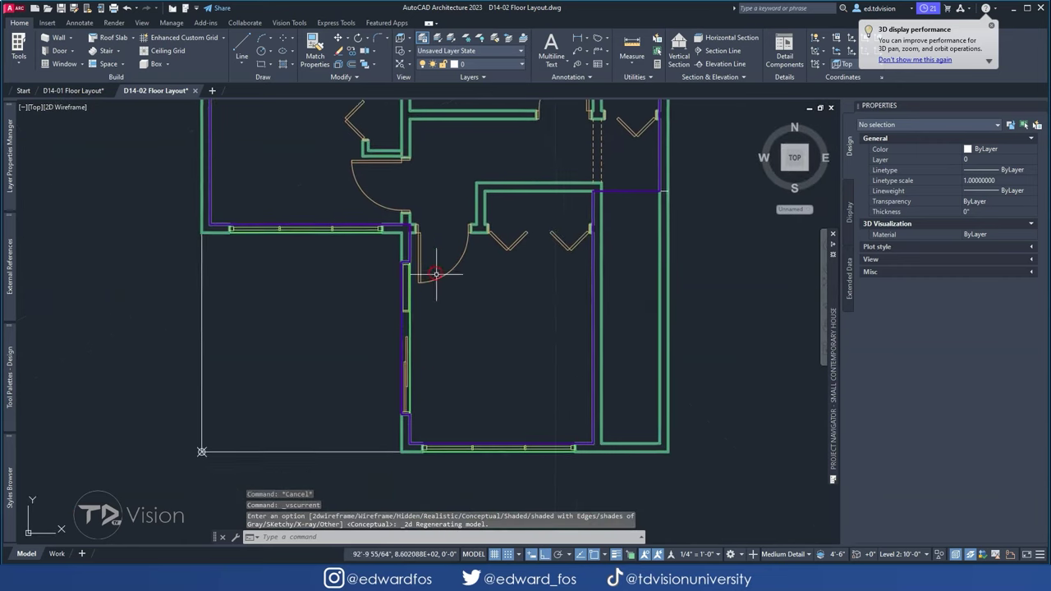
scroll(560, 359, "up", 3)
middle_click_drag(348, 319, 410, 237)
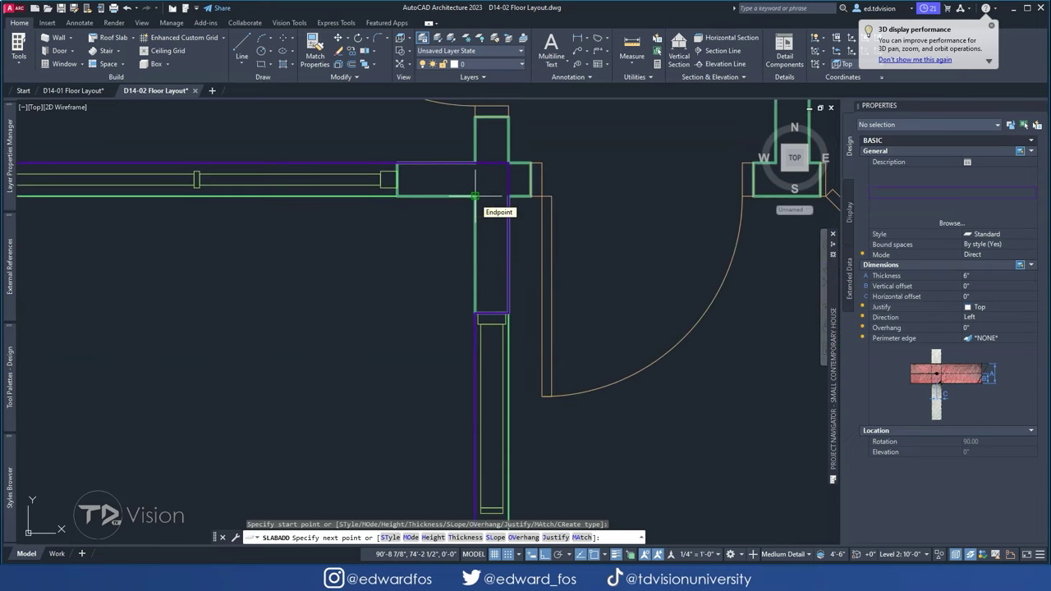
- Select the referenced floor plan and begin a new slab outline for the lower-left room
key("Escape")
key("Escape")
scroll(475, 196, "down", 5)
scroll(385, 211, "up", 3)
left_click(535, 246)
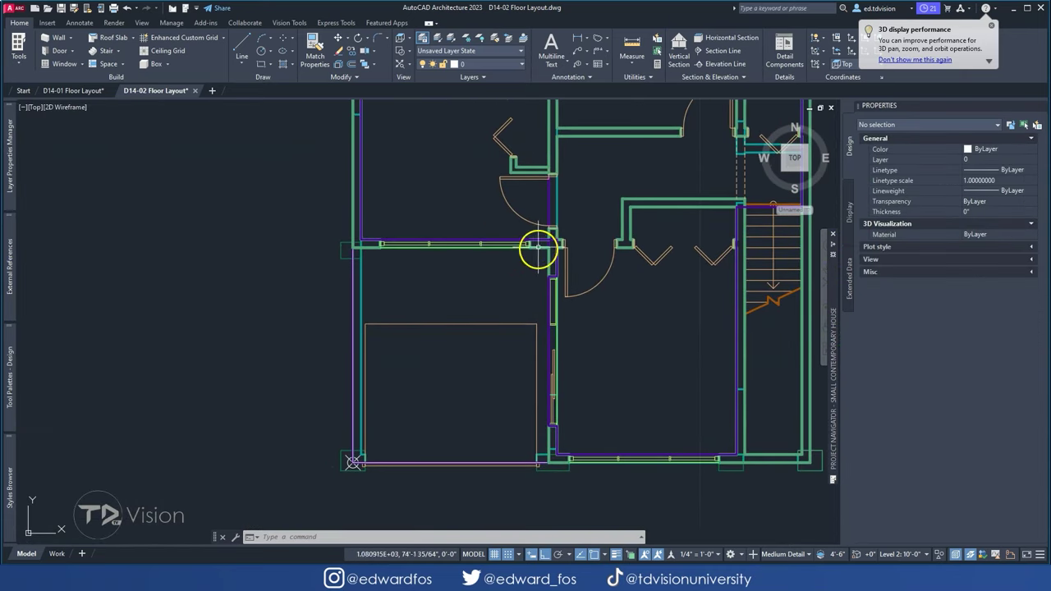
left_click(25, 525)
right_click(396, 321)
left_click(397, 263)
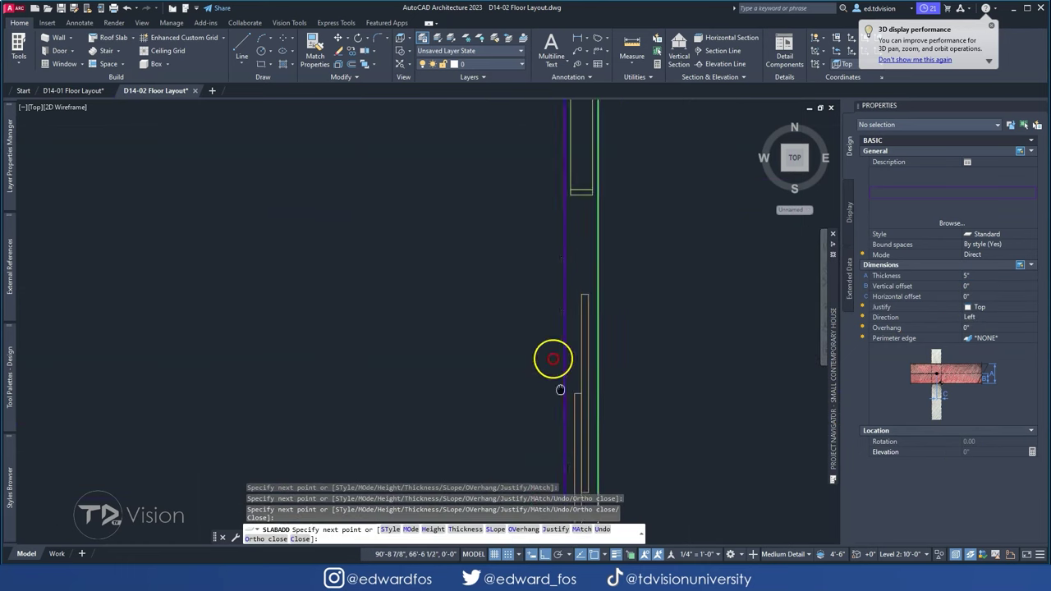
- Close the lower-left room's slab outline and orbit to check it in 3D
left_click(358, 340)
key("Escape")
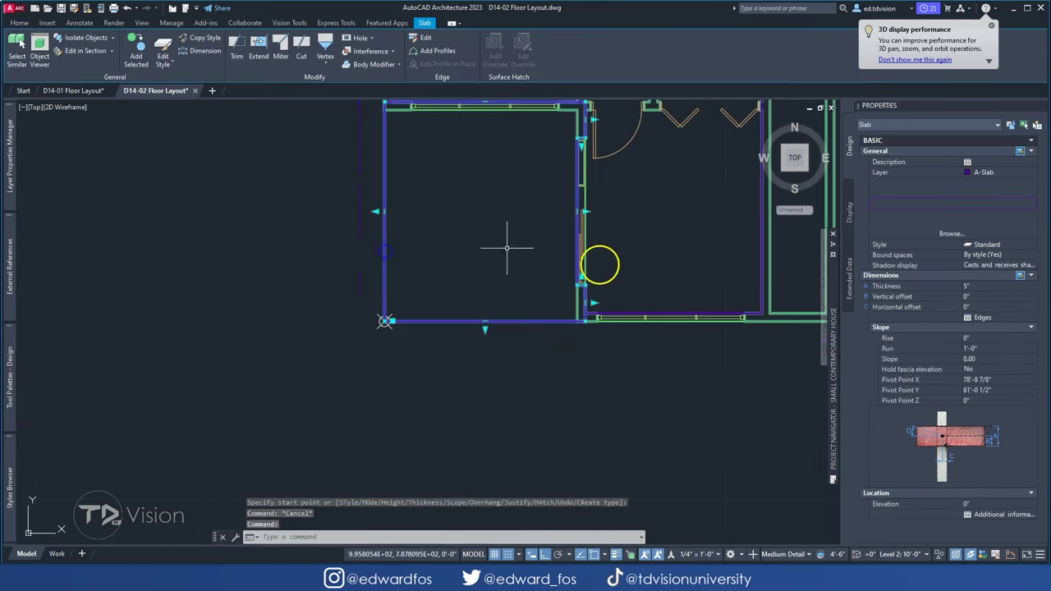
mouse_move(473, 192)
middle_mouse_down("shift")
mouse_move(352, 345)
mouse_move(553, 340)
mouse_move(525, 345)
mouse_move(470, 197)
mouse_move(460, 357)
mouse_move(233, 304)
mouse_move(361, 281)
middle_mouse_up("shift")
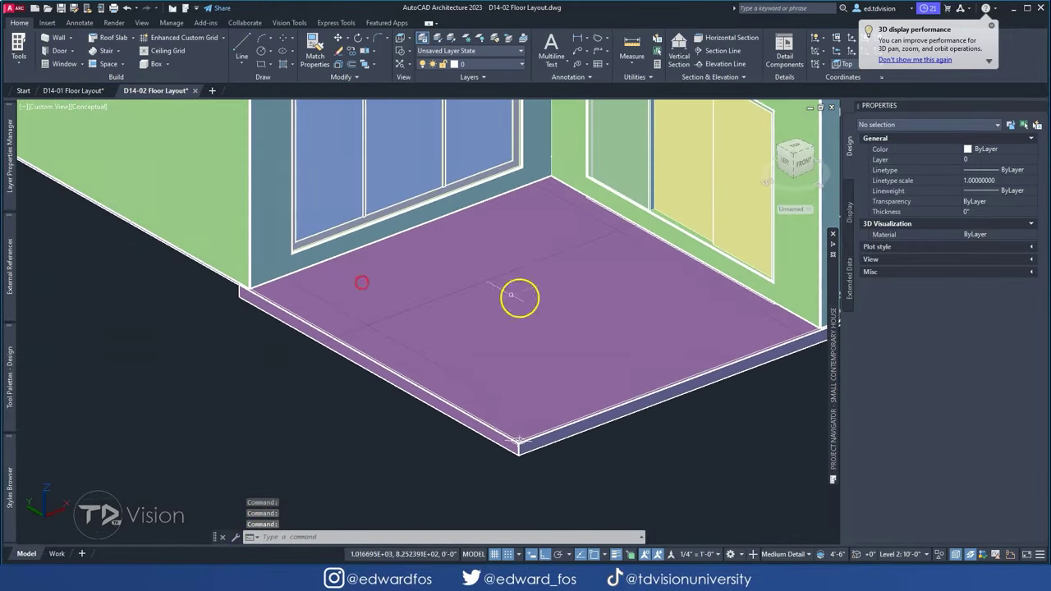
scroll(175, 293, "up", 5)
left_click(174, 293)
scroll(413, 293, "down", 3)
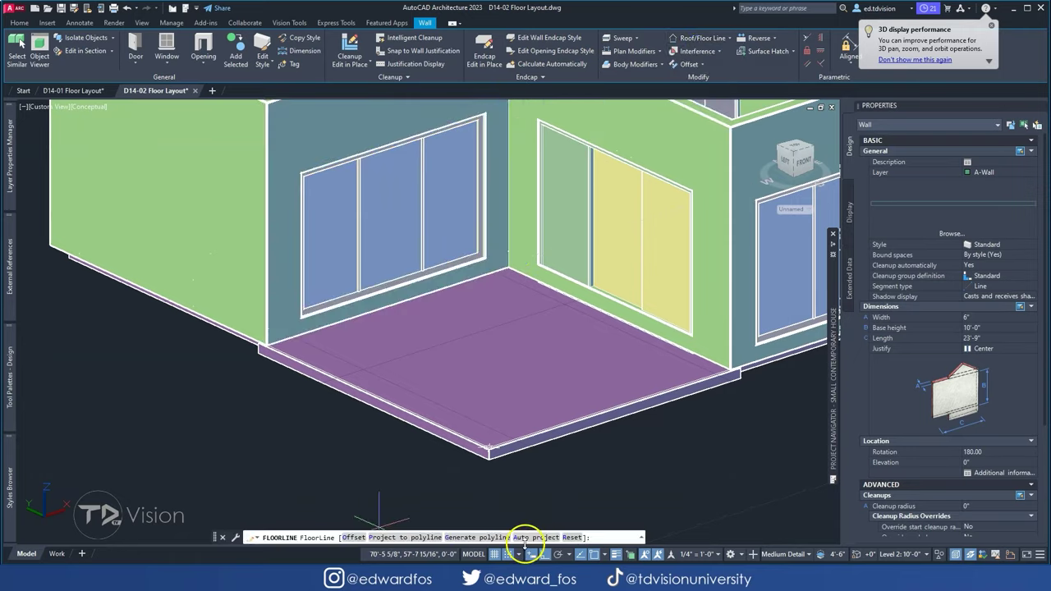
key("Escape")
- Show the lower floors again and confirm the sliding window assembly's height
right_click(50, 156)
left_click(94, 207)
scroll(487, 359, "up", 2)
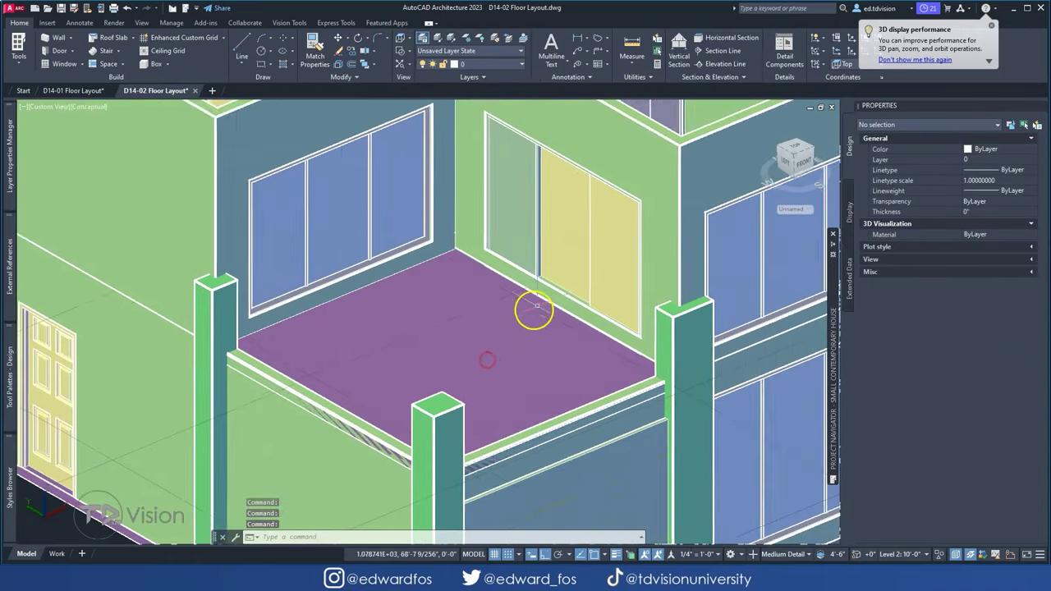
scroll(487, 360, "up", 3)
left_click(437, 150)
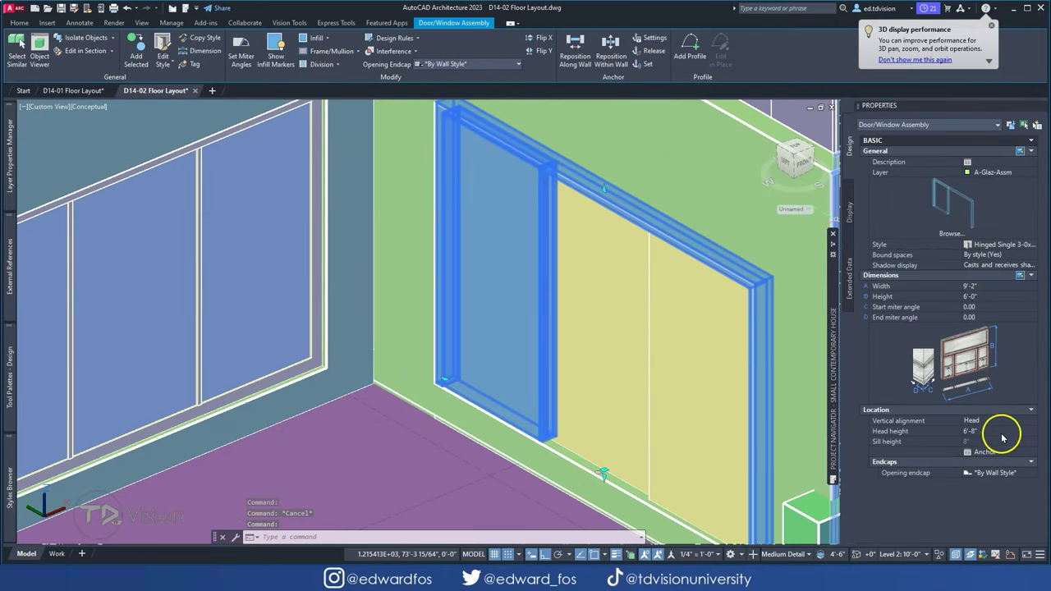
key("Return")
key("Escape")
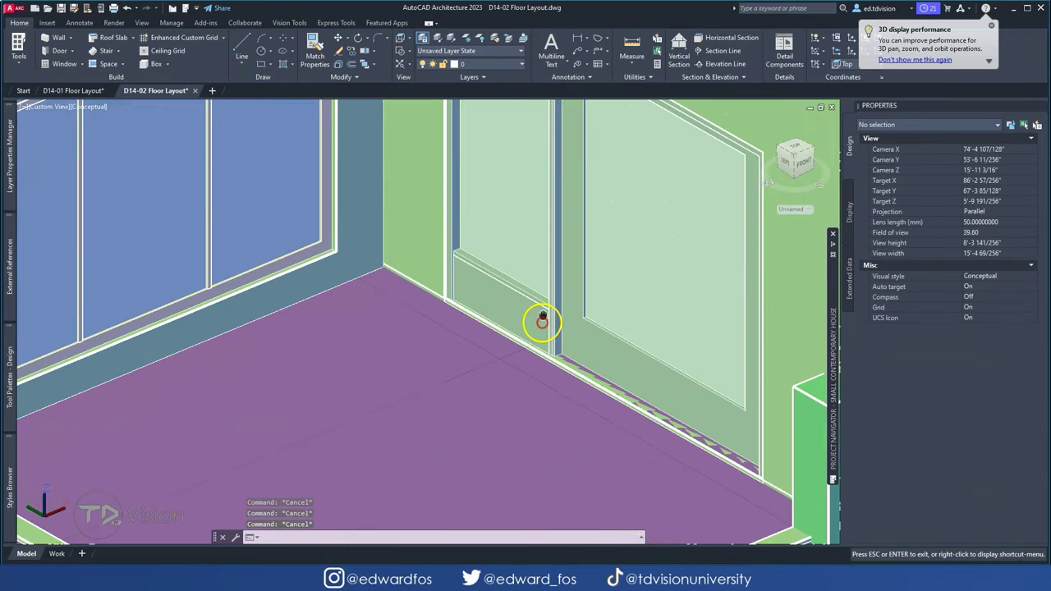
- Unload the attached D14-01 Floor Layout reference
mouse_move(539, 317)
middle_mouse_down("shift")
mouse_move(641, 338)
mouse_move(549, 350)
middle_mouse_up("shift")
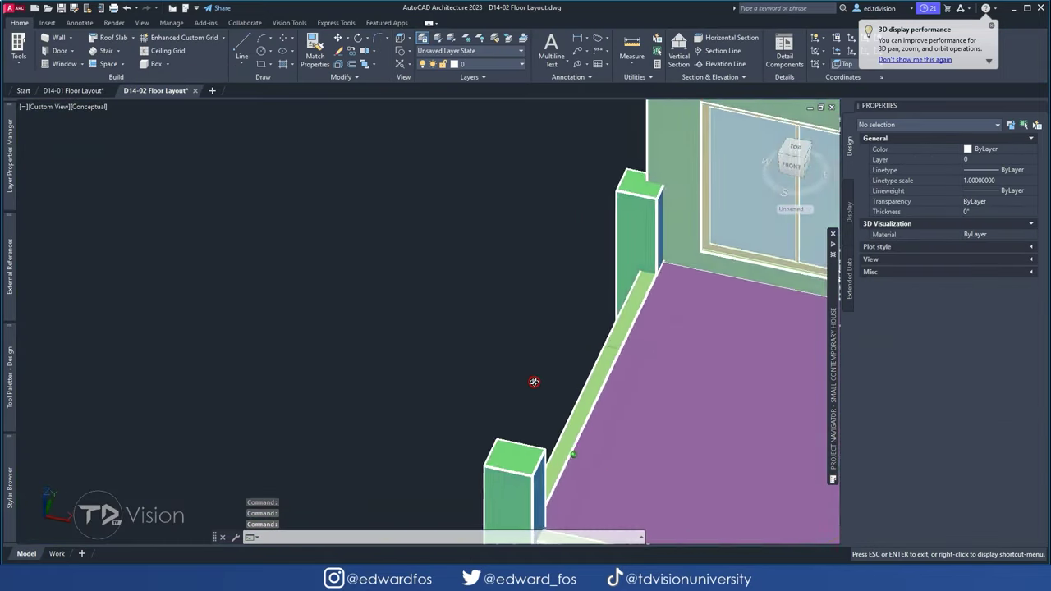
key("Escape")
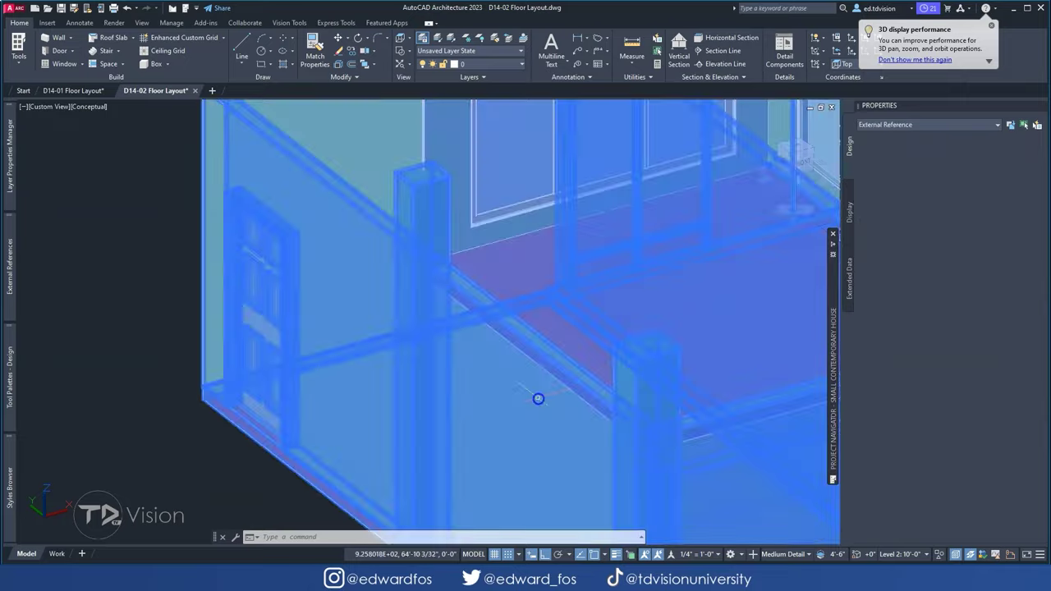
left_click(522, 346)
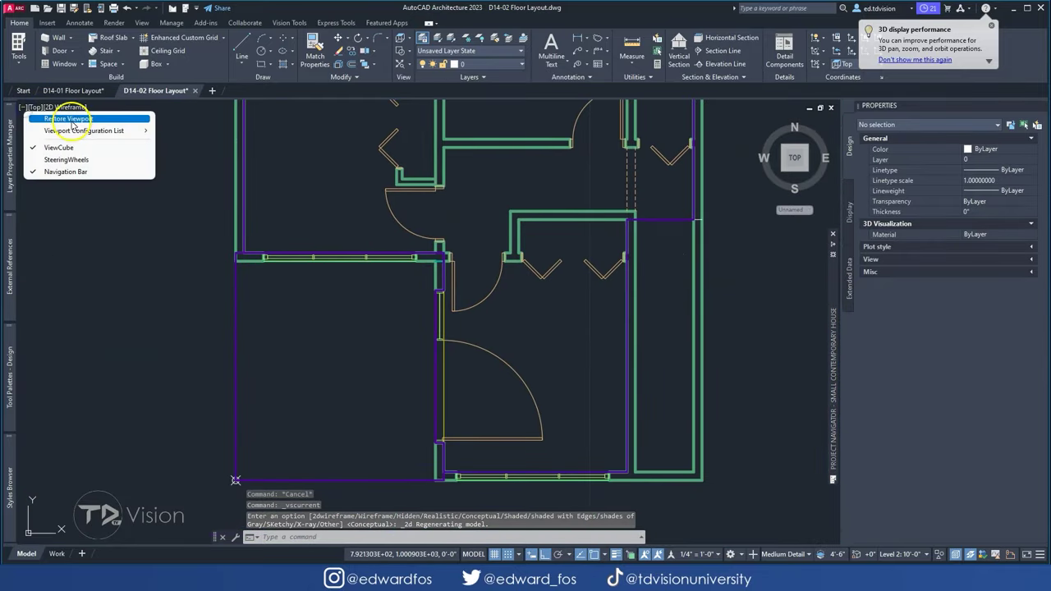
left_click(72, 124)
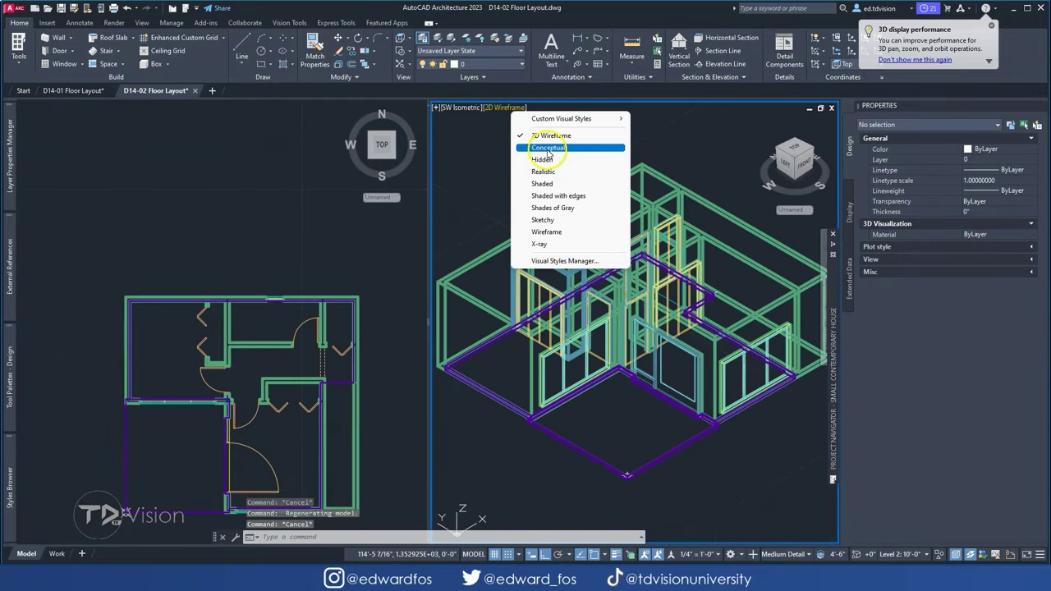
- Shade the 3D view in Conceptual and stretch the balcony slab's edge
left_click(176, 277)
scroll(270, 300, "down", 3)
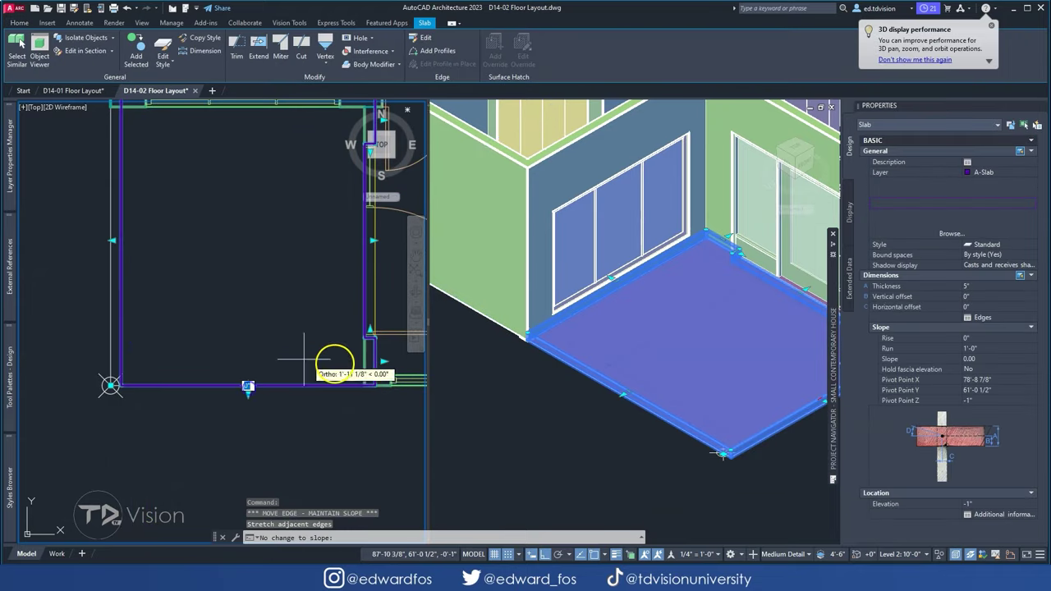
scroll(274, 305, "up", 3)
key("Escape")
key("Escape")
left_click(315, 362)
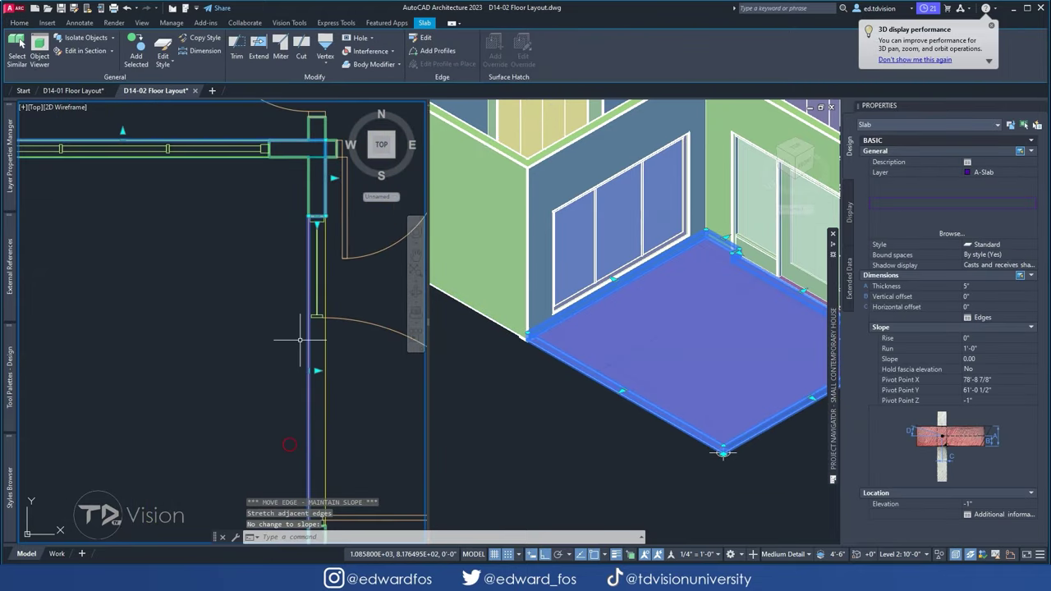
scroll(300, 339, "down", 3)
scroll(321, 254, "up", 2)
key("Escape")
key("Escape")
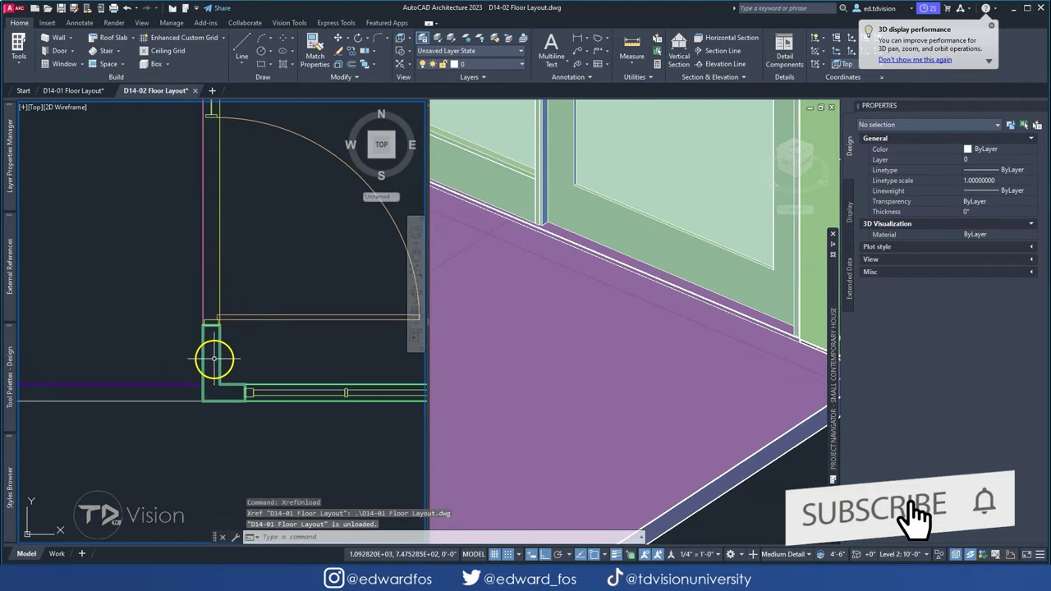
- Orbit out to view the whole house and inspect the door beside the balcony
scroll(164, 265, "down", 2)
scroll(234, 383, "down", 2)
scroll(235, 312, "down", 2)
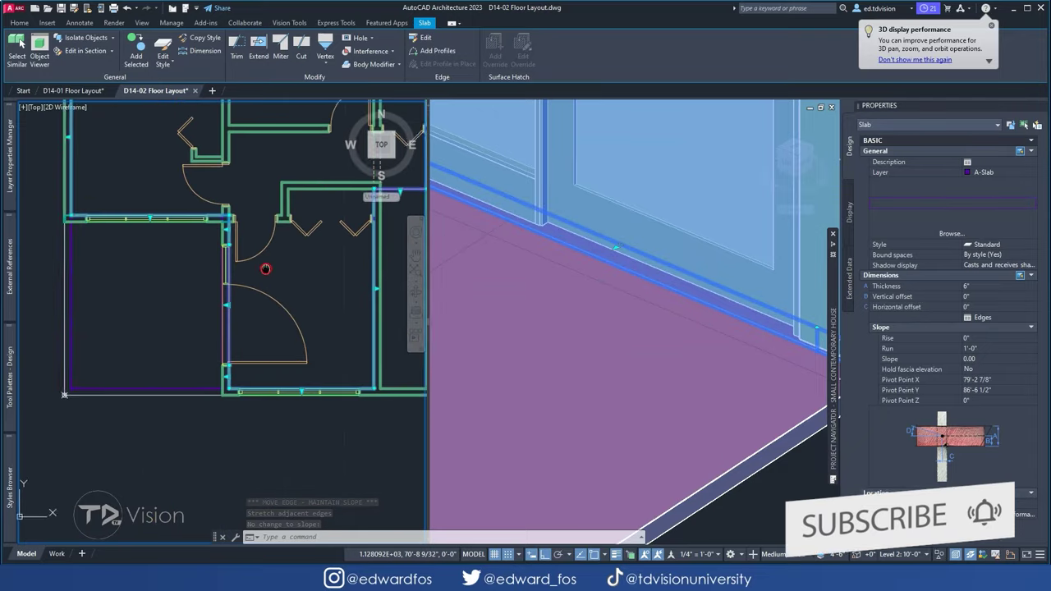
scroll(265, 270, "down", 2)
mouse_move(551, 335)
middle_mouse_down("shift")
mouse_move(587, 370)
mouse_move(504, 301)
mouse_move(501, 238)
middle_mouse_up("shift")
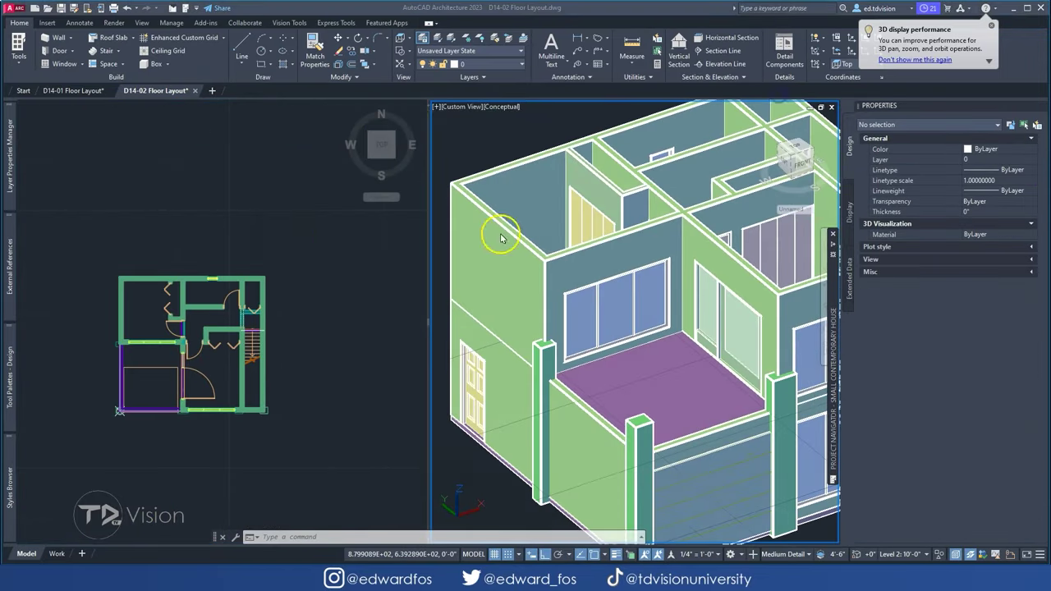
scroll(363, 278, "up", 3)
scroll(223, 235, "up", 2)
scroll(222, 235, "up", 1)
left_click(262, 317)
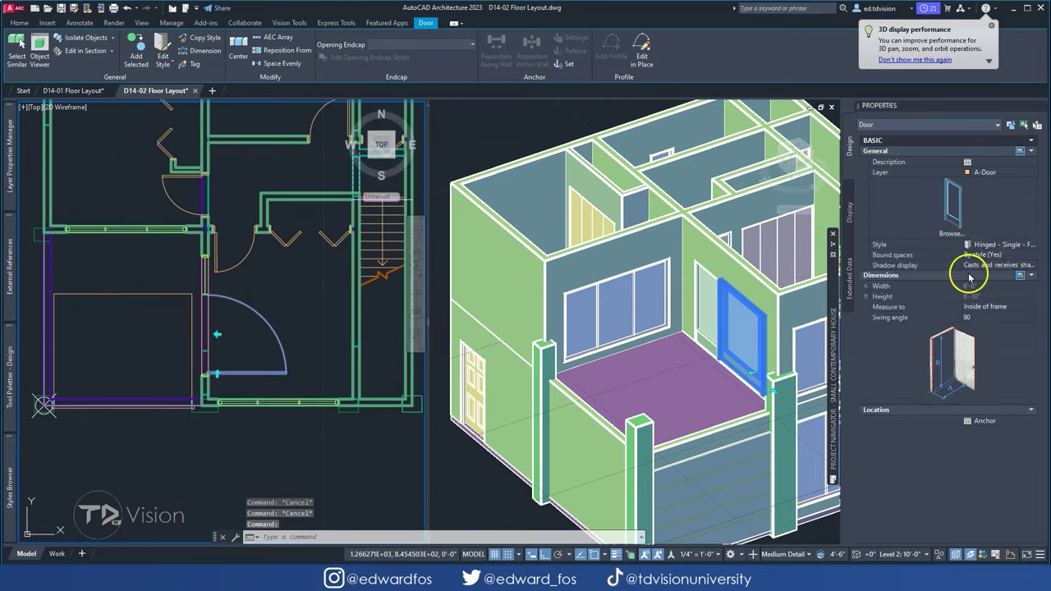
key("Escape")
scroll(262, 334, "up", 5)
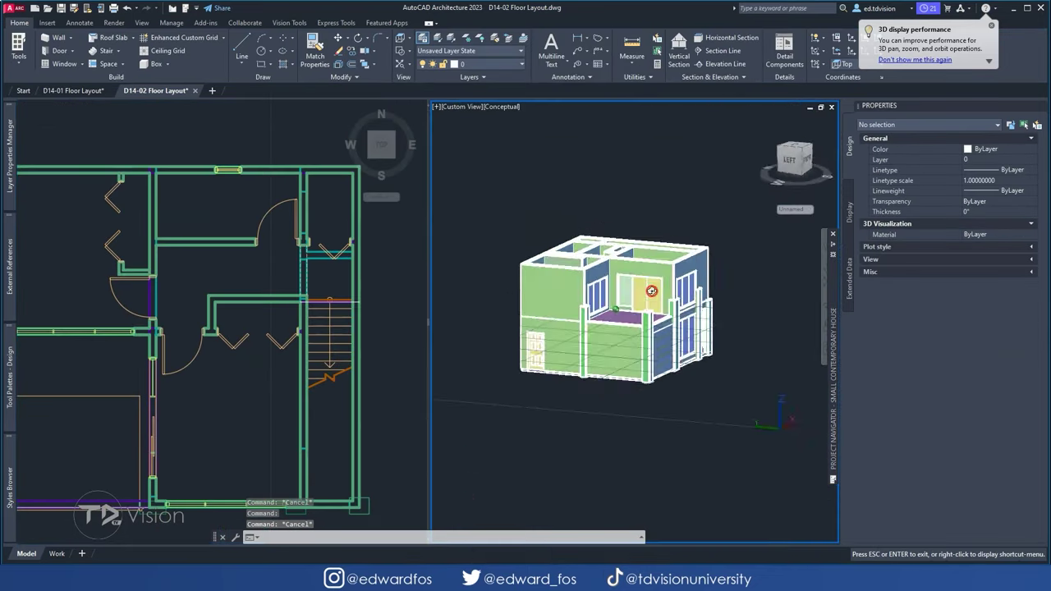
- Try stretching the front wall's end, cancel it, and orbit around the house
middle_click_drag(570, 363, 657, 304, "shift")
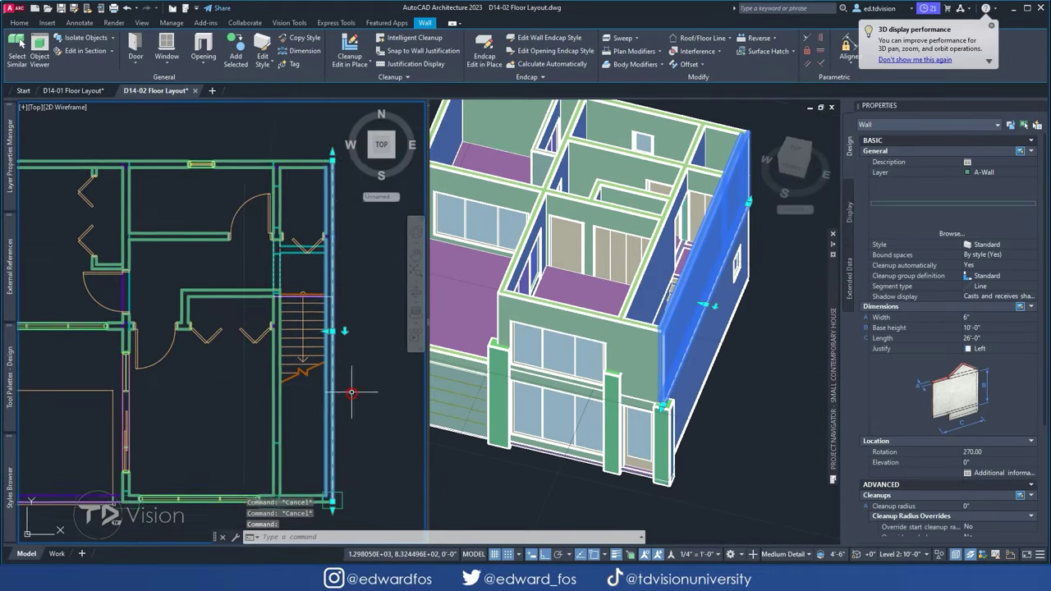
left_click(657, 296)
scroll(328, 310, "up", 3)
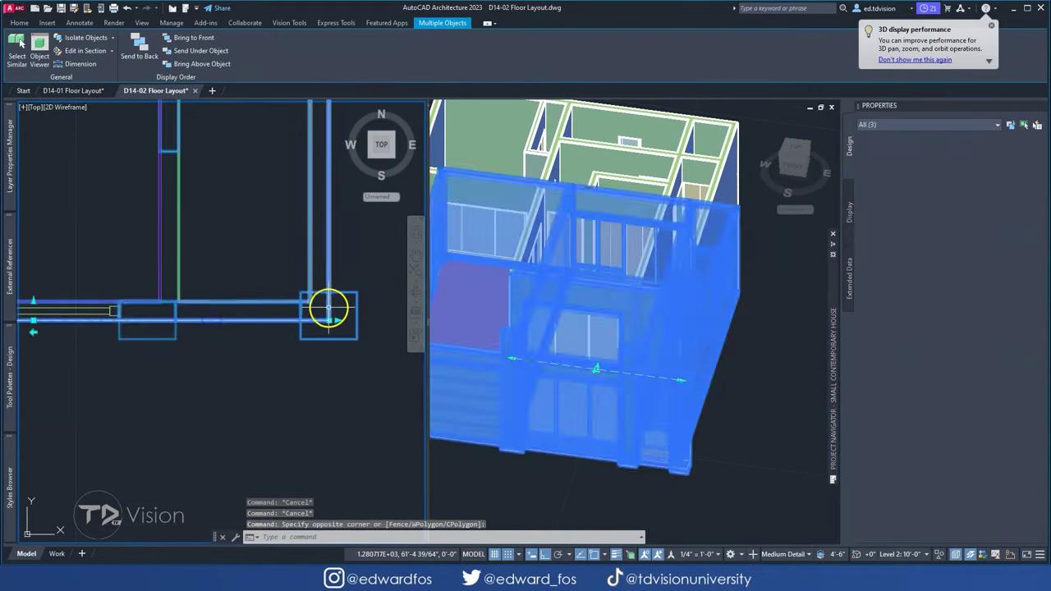
left_click(328, 310)
right_click(171, 294)
key("Escape")
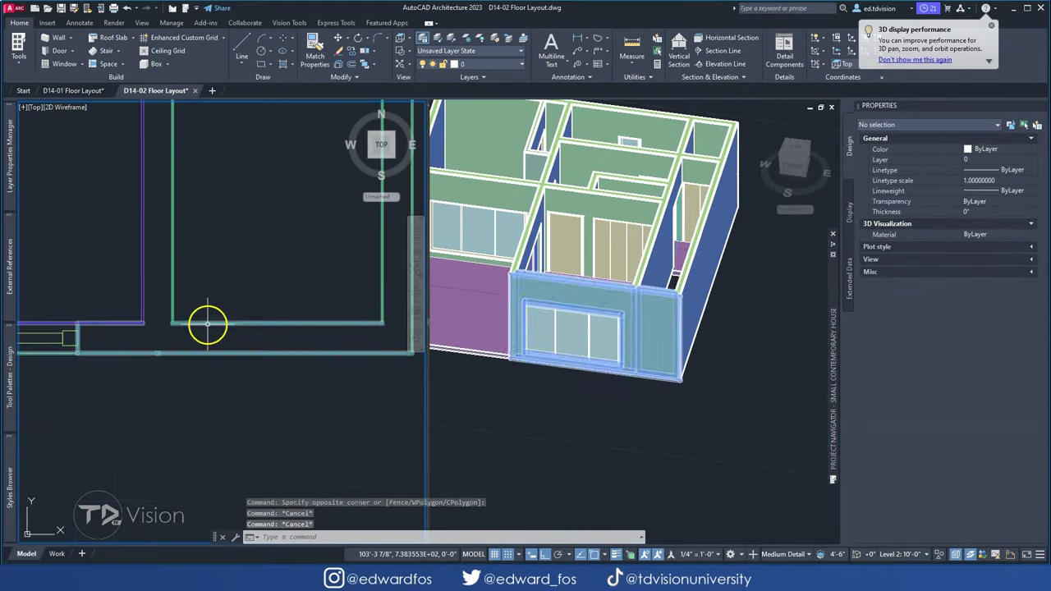
mouse_move(575, 370)
middle_mouse_down("shift")
mouse_move(649, 384)
mouse_move(460, 361)
middle_mouse_up("shift")
left_click(225, 334)
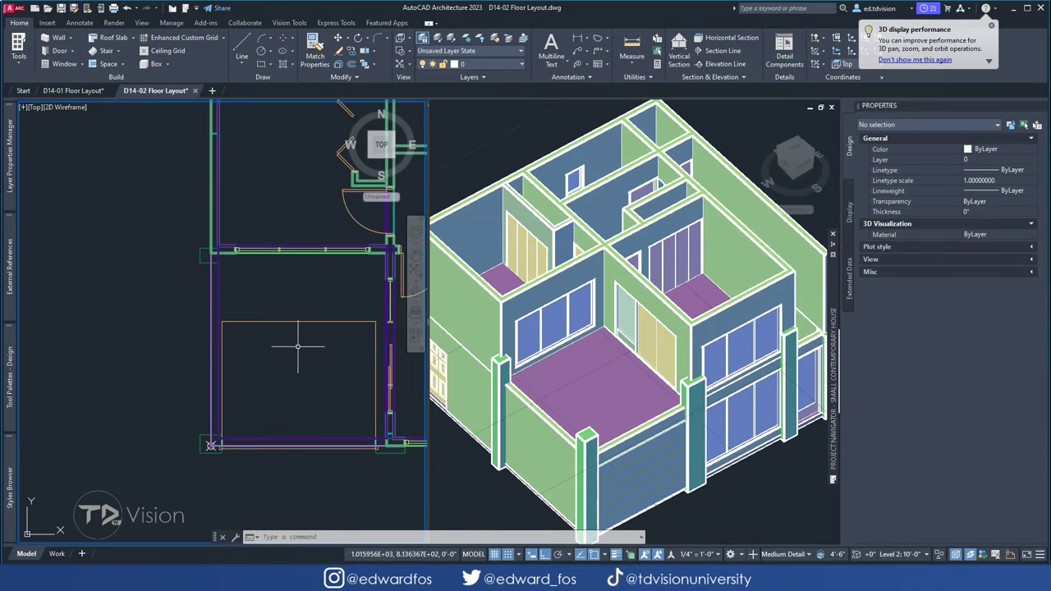
- Filter the Styles Browser to Railing styles and consult the reference photo
left_click(563, 255)
scroll(563, 256, "up", 5)
left_click(171, 52)
mouse_move(23, 501)
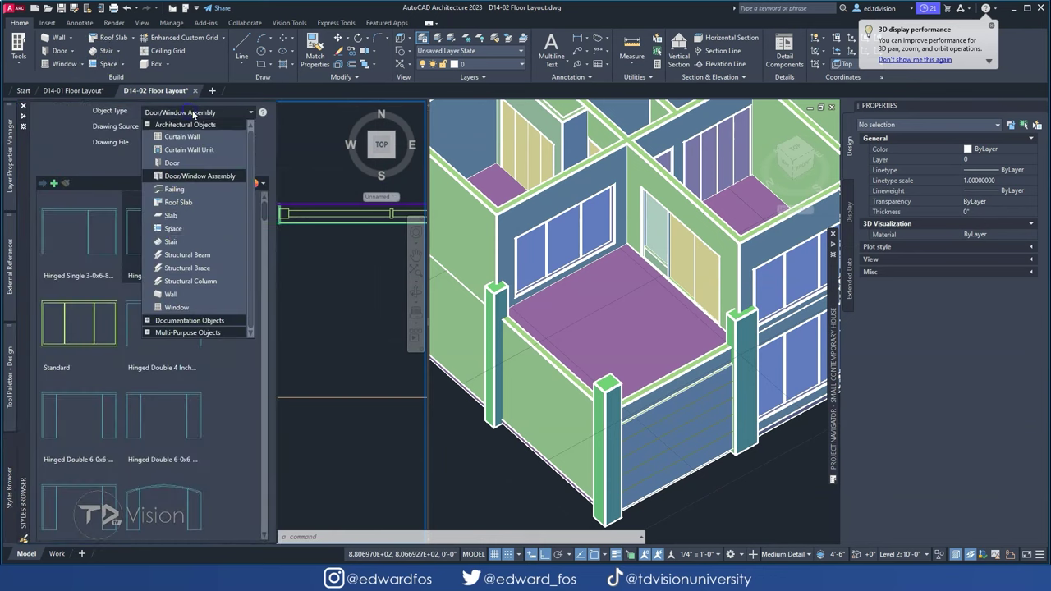
left_click(193, 193)
key("alt+Tab")
key("Right")
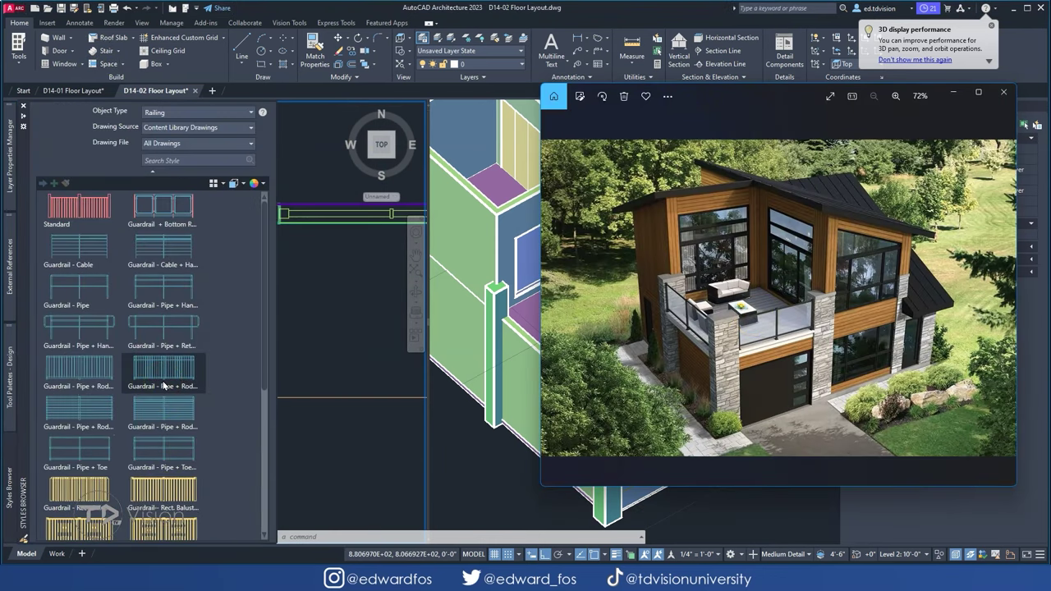
- Draw a Guardrail + Bottom Rail railing along the balcony's open edge
double_click(166, 213)
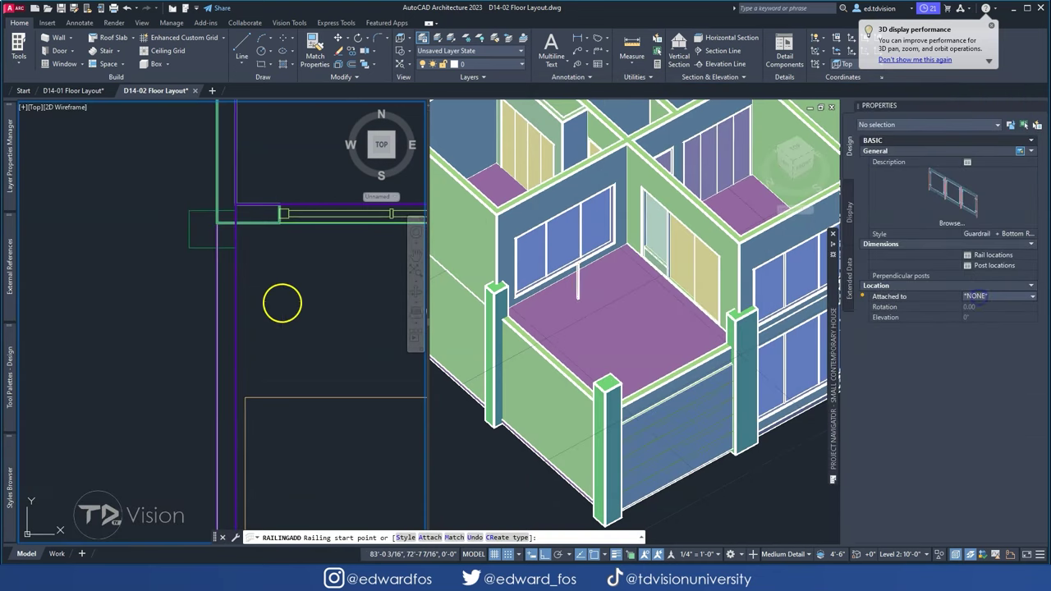
key("Escape")
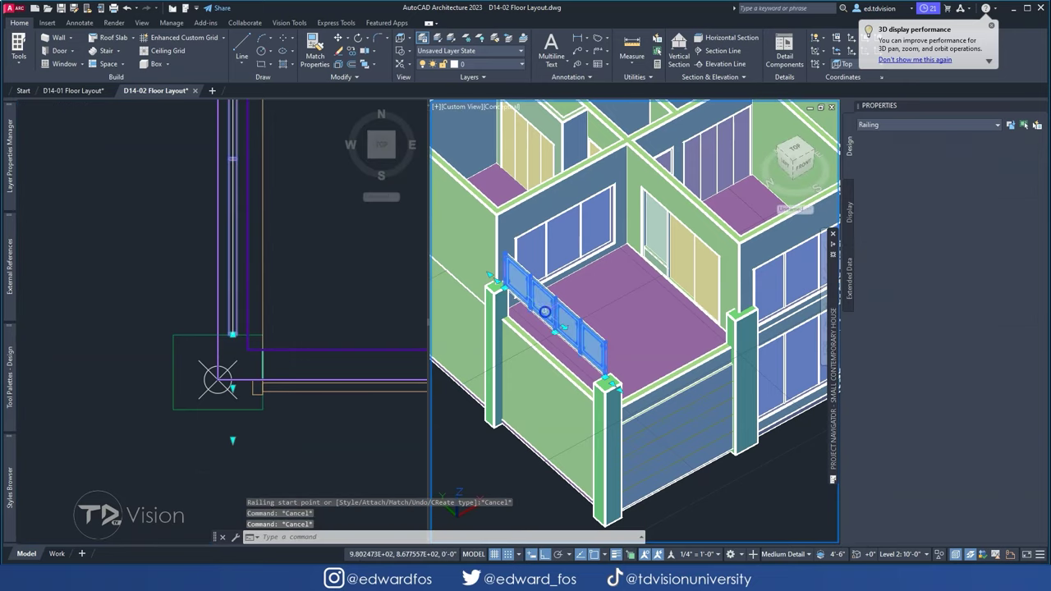
left_click(622, 370)
scroll(622, 370, "up", 5)
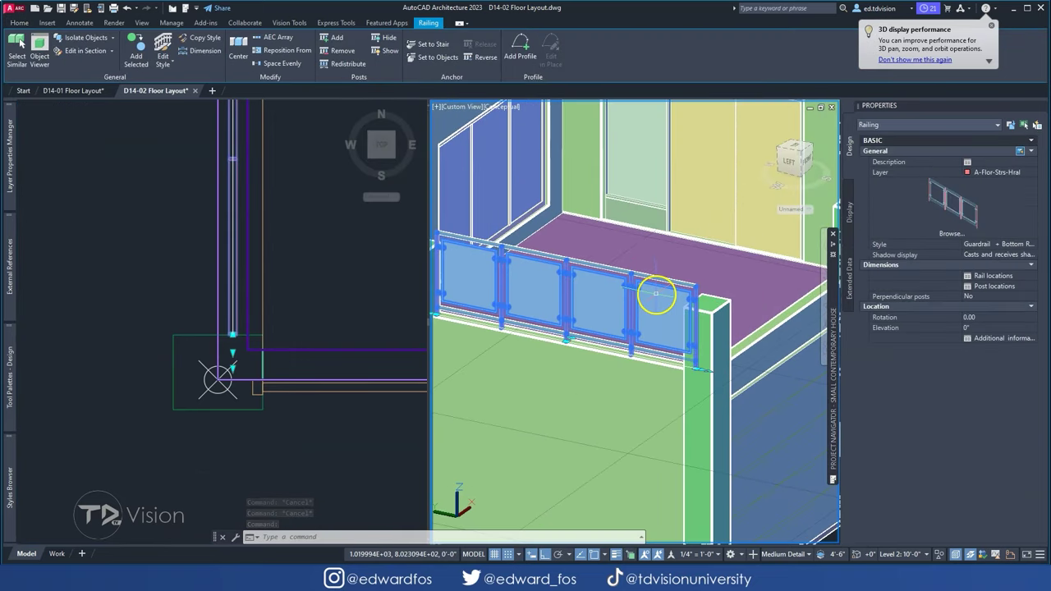
scroll(657, 293, "down", 5)
- Start another railing in the same style, then compare the result with the reference photo
left_click(217, 190)
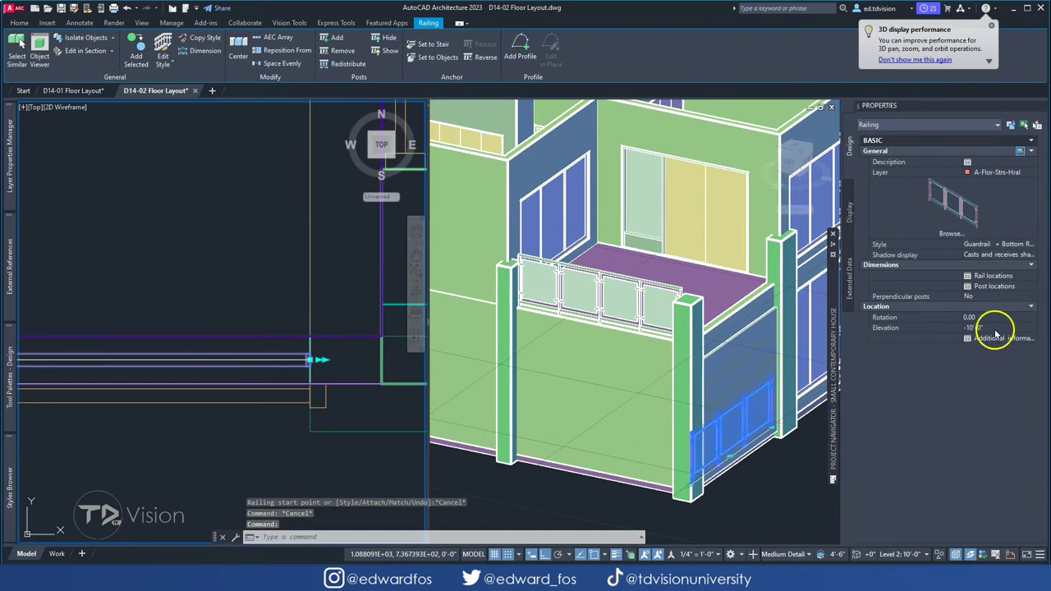
key("Escape")
scroll(726, 321, "up", 10)
key("alt+Tab")
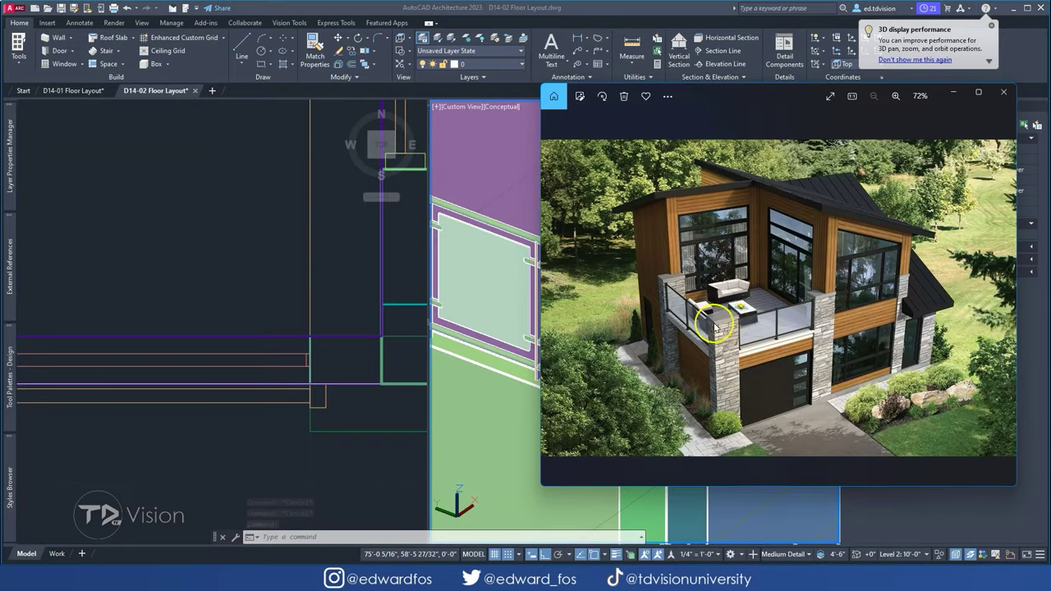
key("alt+Tab")
- In D14-01, place 3"-high box mass elements on the column tops, undoing to re-pick a corner
left_click(74, 90)
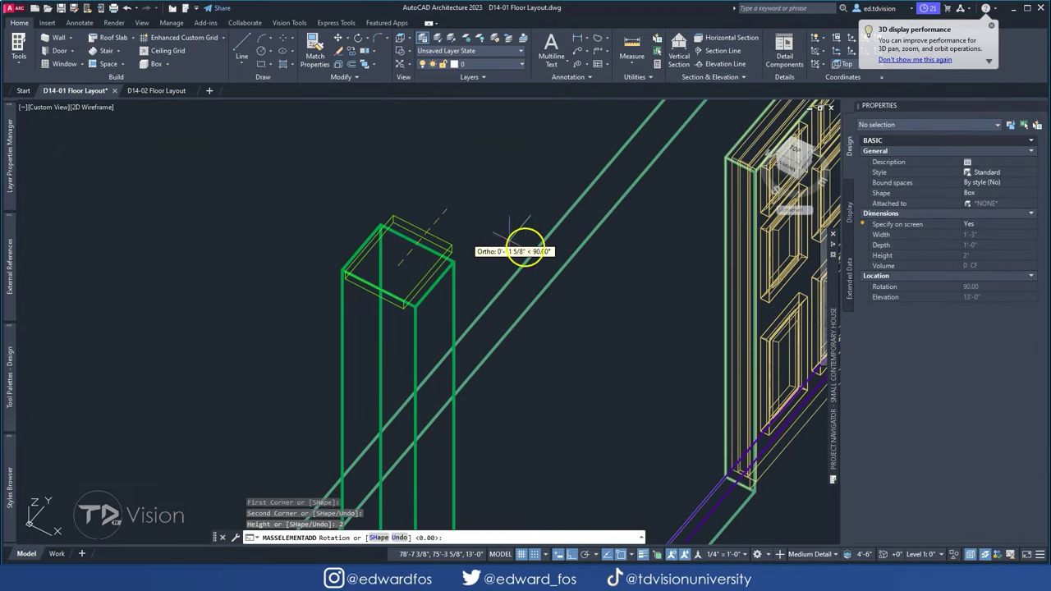
key("Return")
key("Escape")
key("Escape")
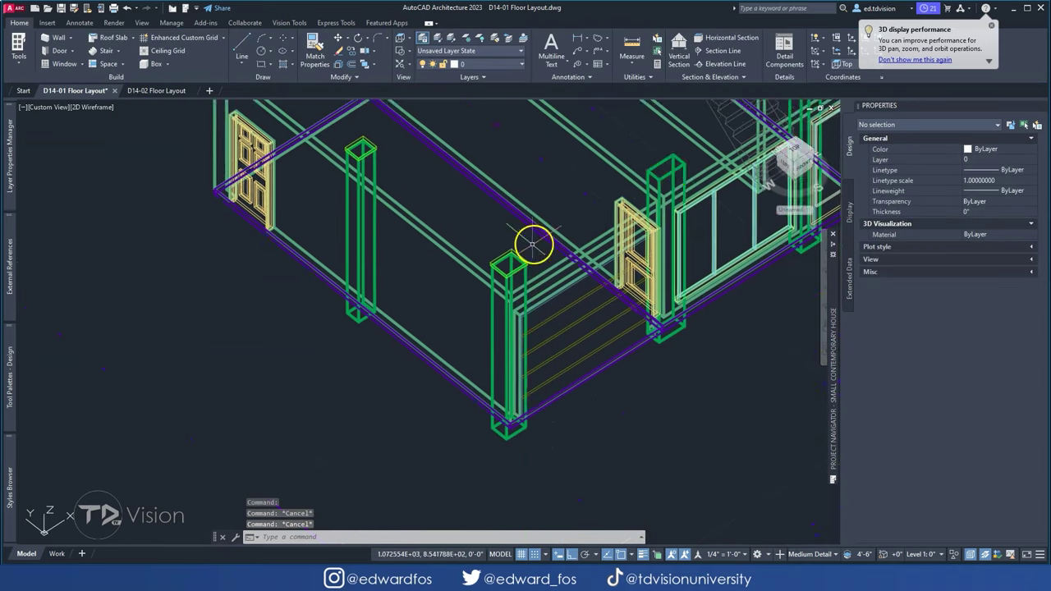
left_click(487, 291)
left_click(973, 244)
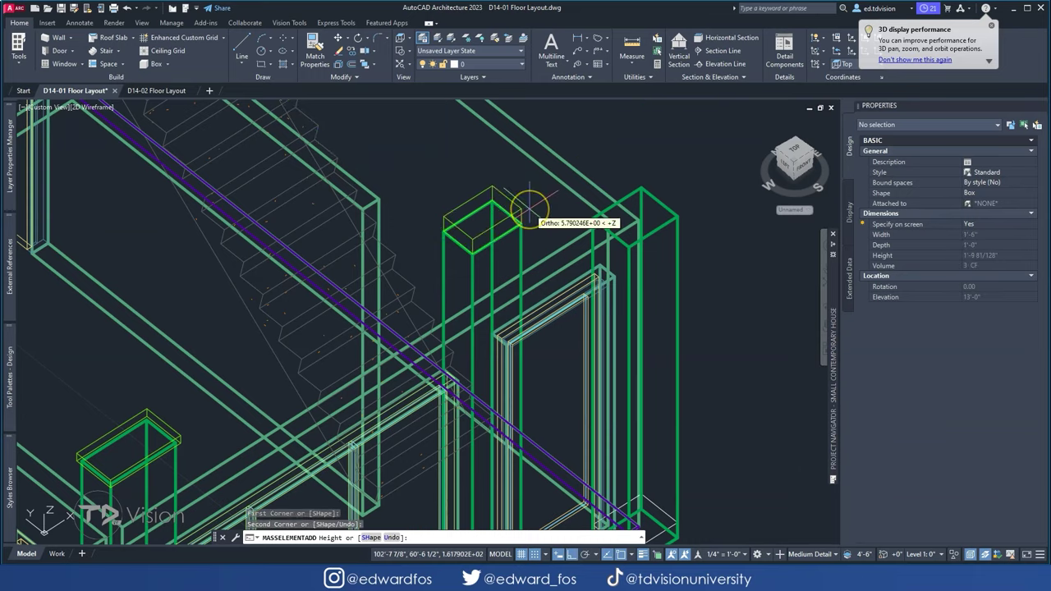
type("u")
key("Return")
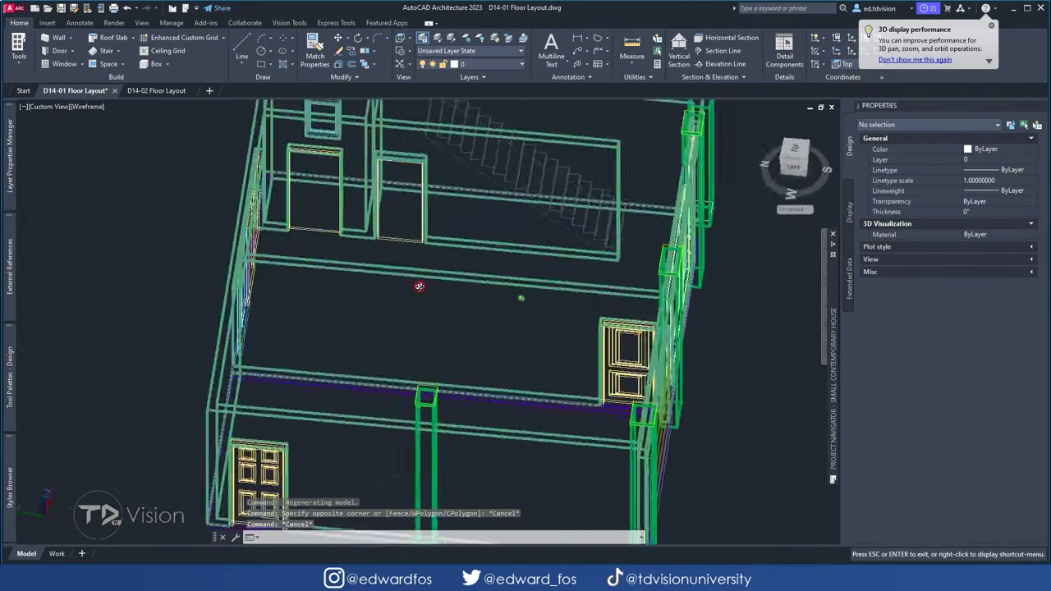
left_click(383, 57)
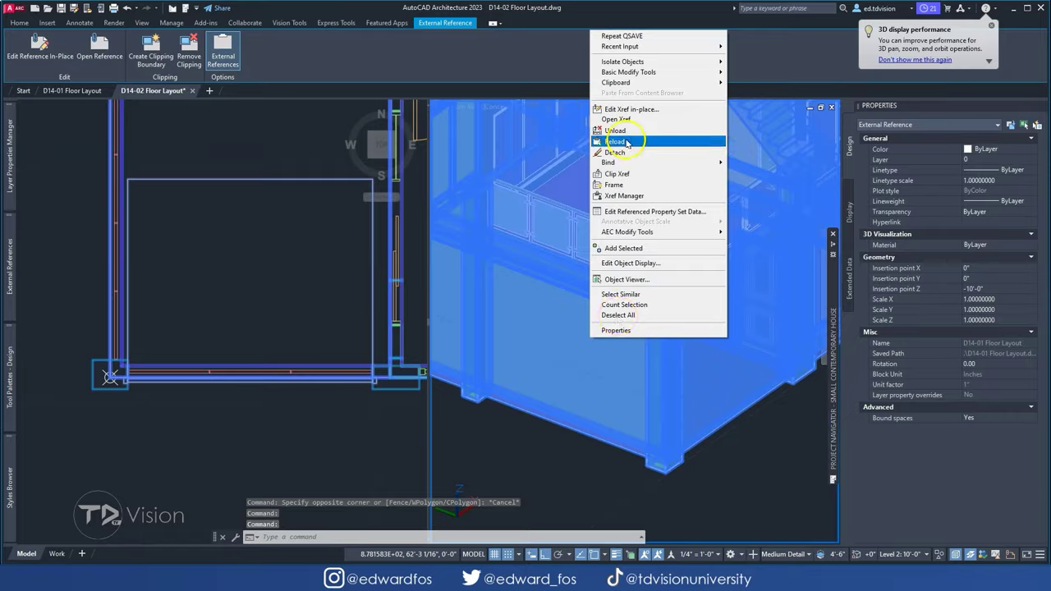
- Reload the D14-01 Floor Layout reference and confirm the railing's 3'-0" guardrail height
left_click(639, 287)
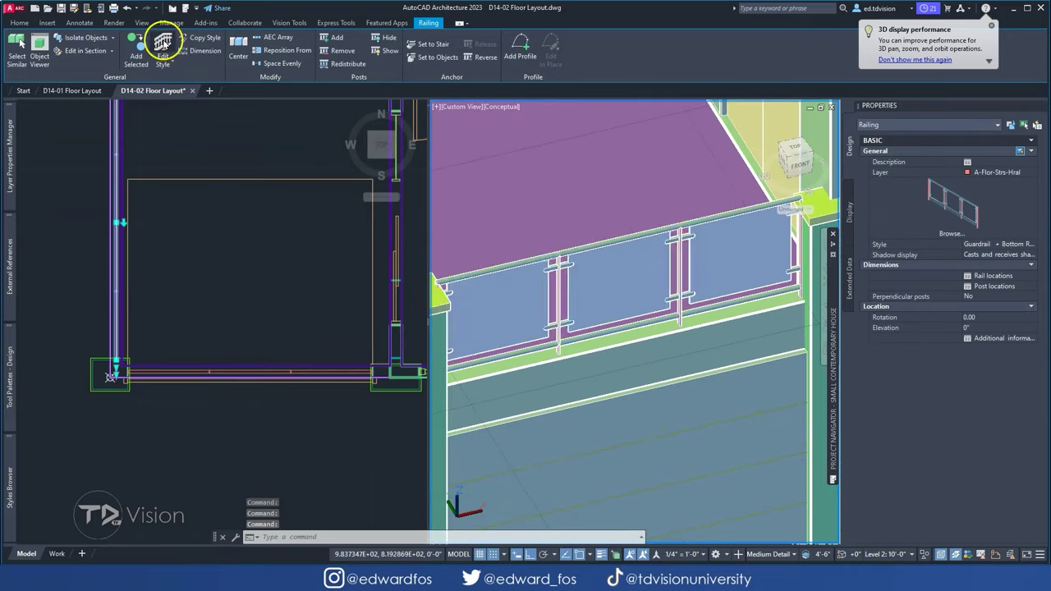
left_click(165, 41)
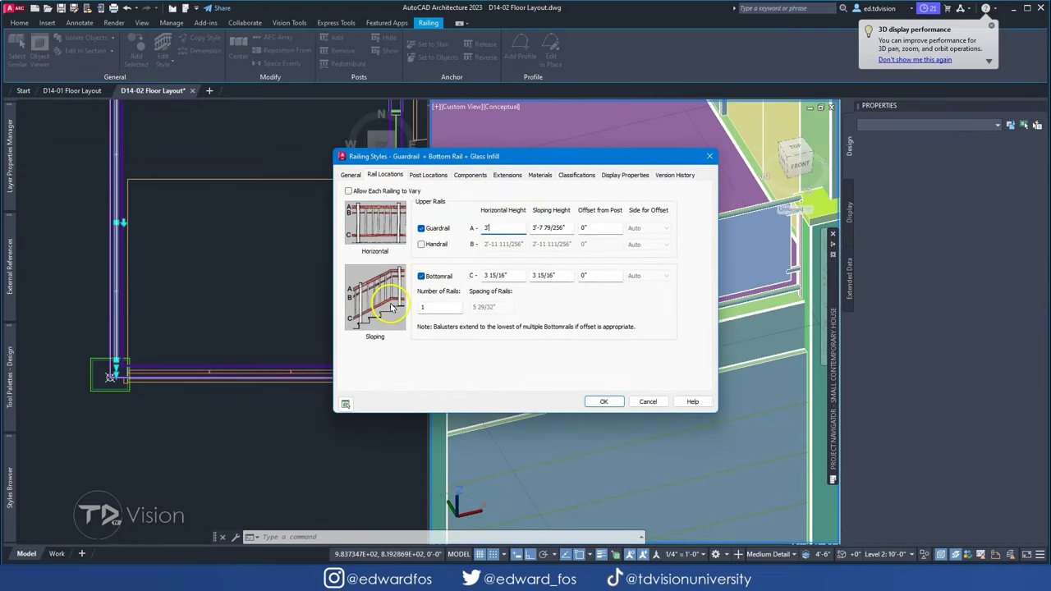
left_click(604, 401)
key("Escape")
- Zoom and orbit to inspect the glass railing corner, then reset to an isometric view of the whole house
scroll(574, 299, "up", 2)
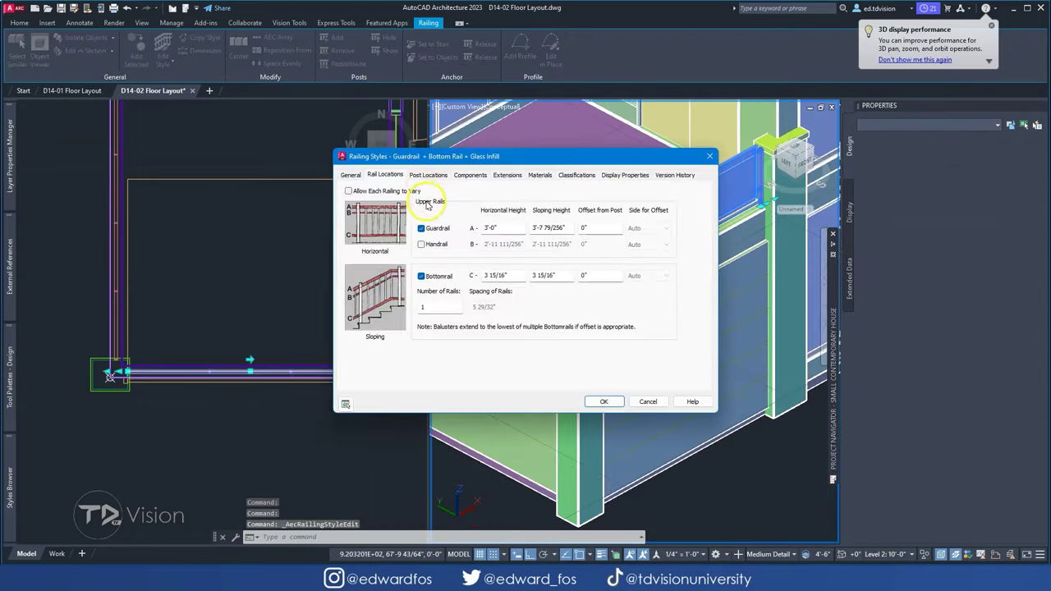
scroll(521, 333, "up", 3)
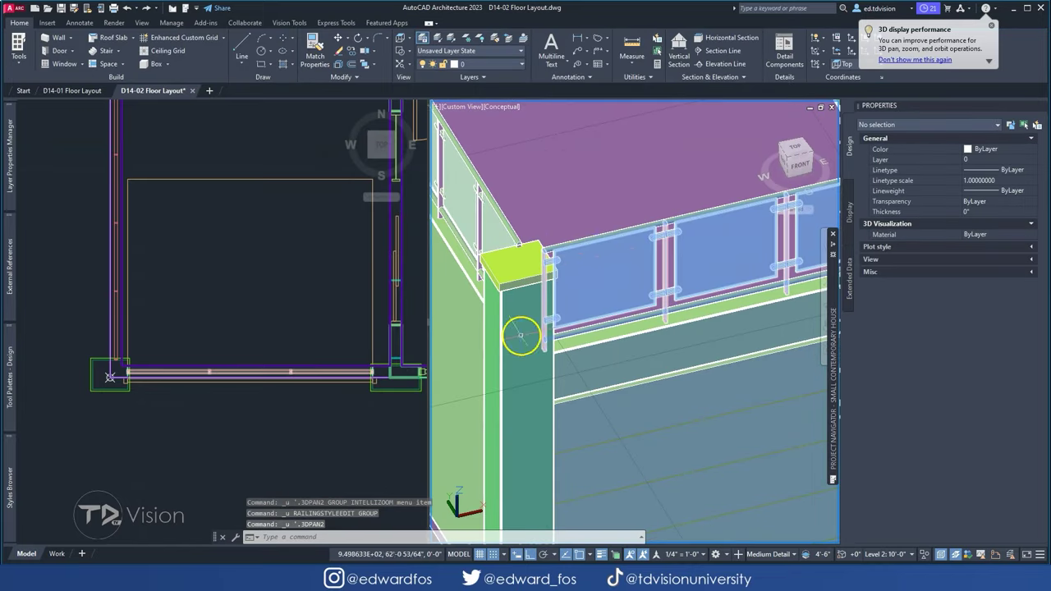
middle_click_drag(521, 334, 526, 219, "shift")
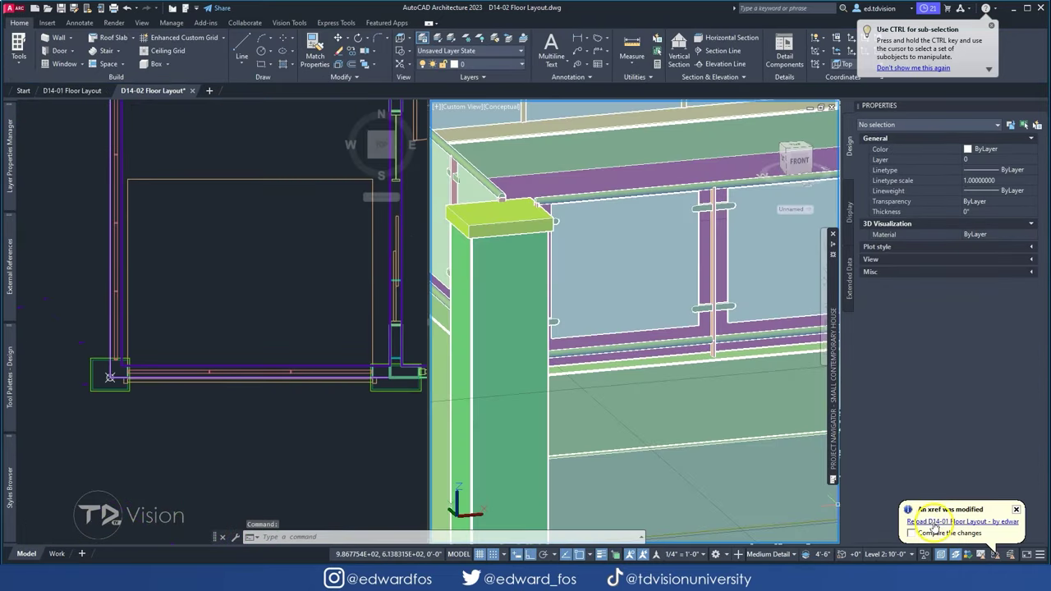
mouse_move(624, 329)
middle_mouse_down("shift")
mouse_move(616, 311)
mouse_move(558, 276)
middle_mouse_up("shift")
scroll(616, 310, "down", 3)
scroll(616, 311, "up", 2)
scroll(539, 293, "up", 5)
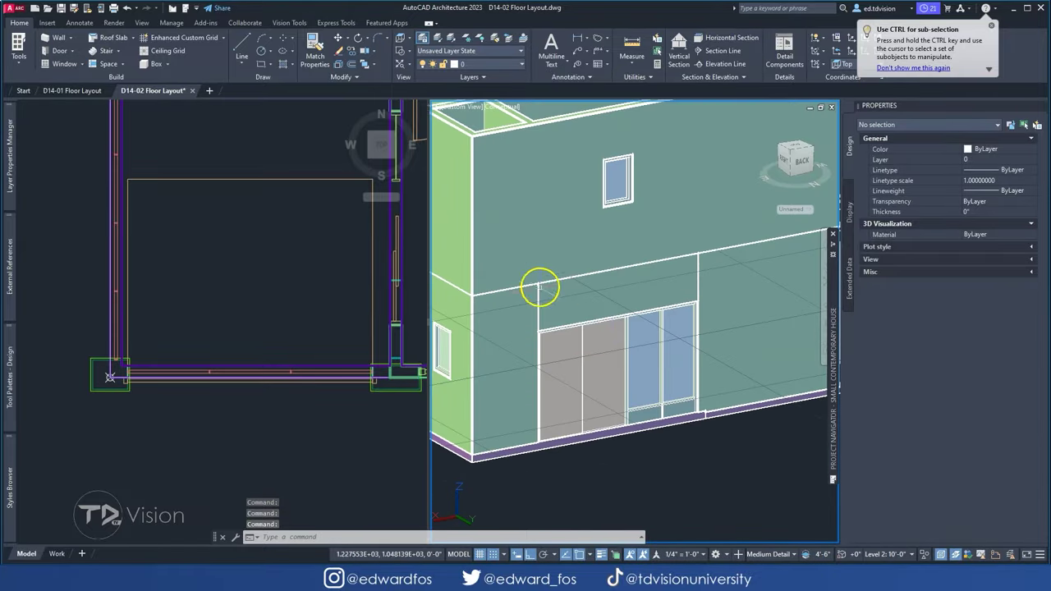
left_click(74, 91)
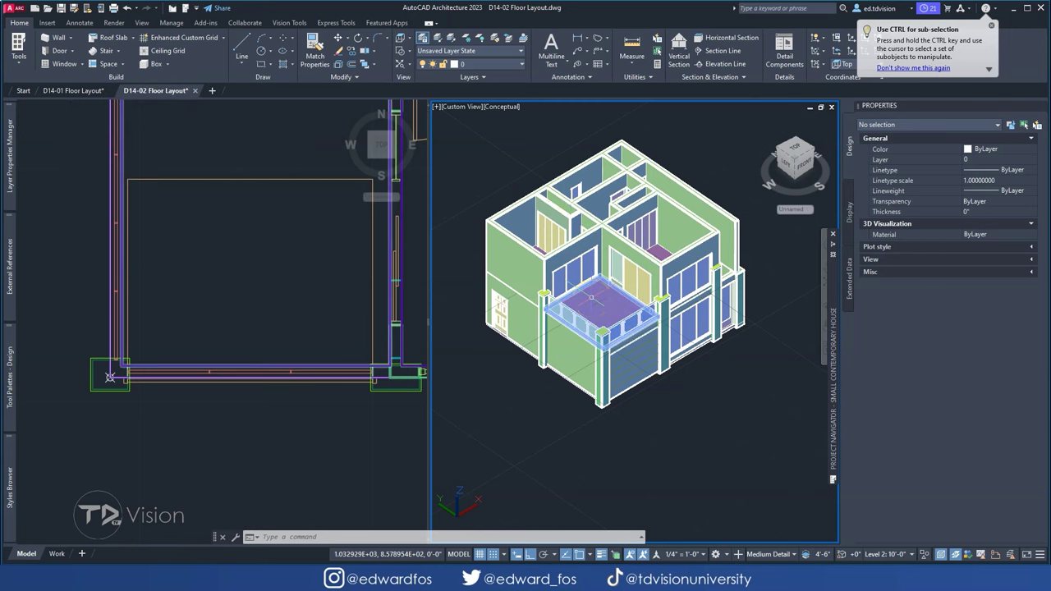
- Add an 'Architectural' view category with a '3D Views' subcategory in Project Navigator
left_click(592, 297)
key("Escape")
key("Escape")
key("Escape")
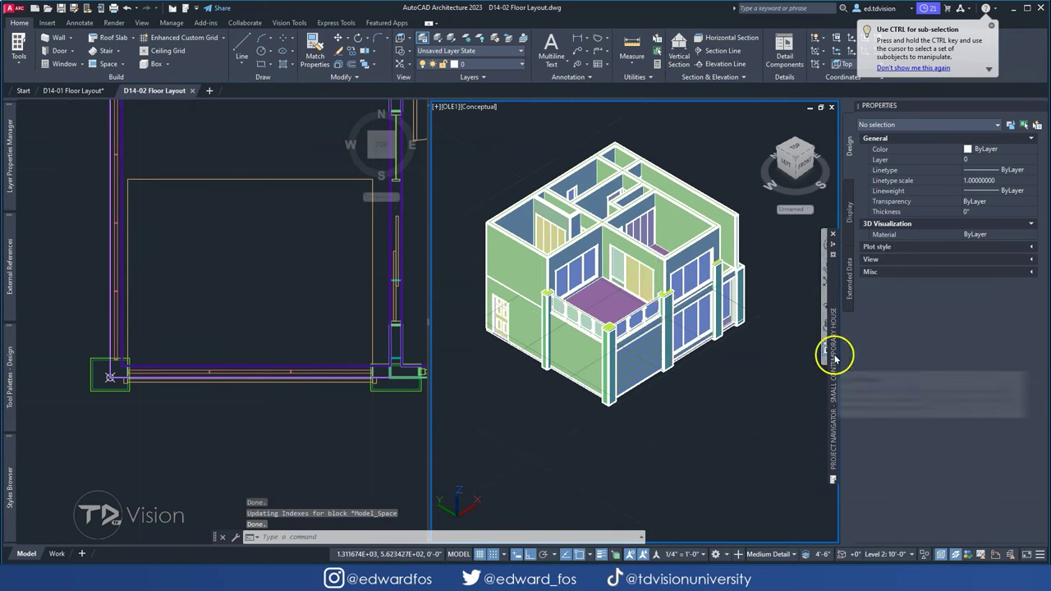
right_click(678, 252)
left_click(714, 287)
type("Architectural")
key("Return")
right_click(688, 263)
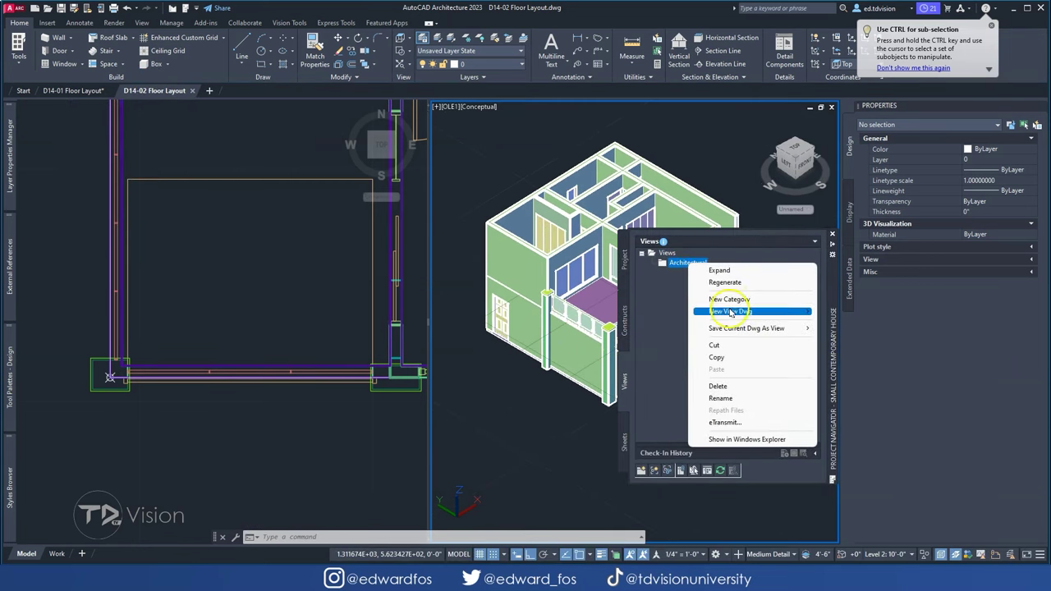
left_click(729, 300)
type("3D Views")
key("Return")
- Create a new view drawing named '3D' in the 3D Views category
right_click(698, 274)
left_click(727, 316)
type("3D Working View")
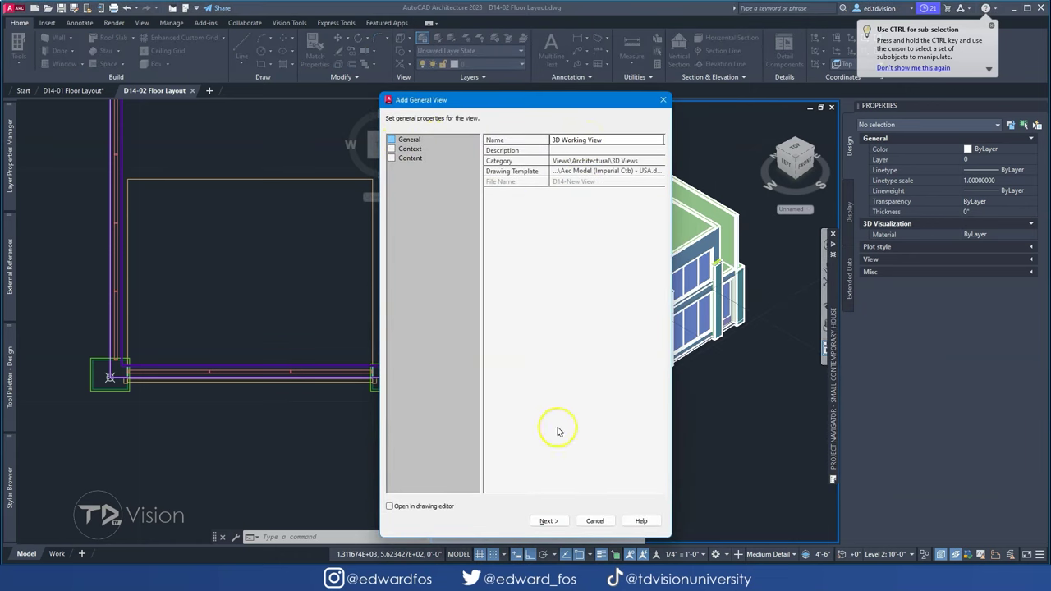
key("Return")
key("Return")
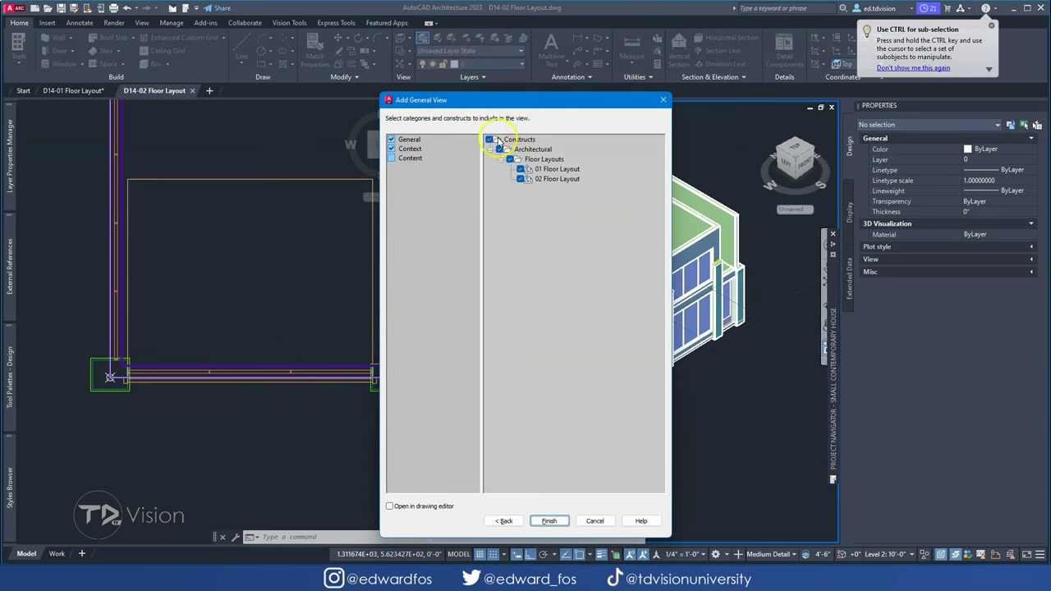
left_click(555, 524)
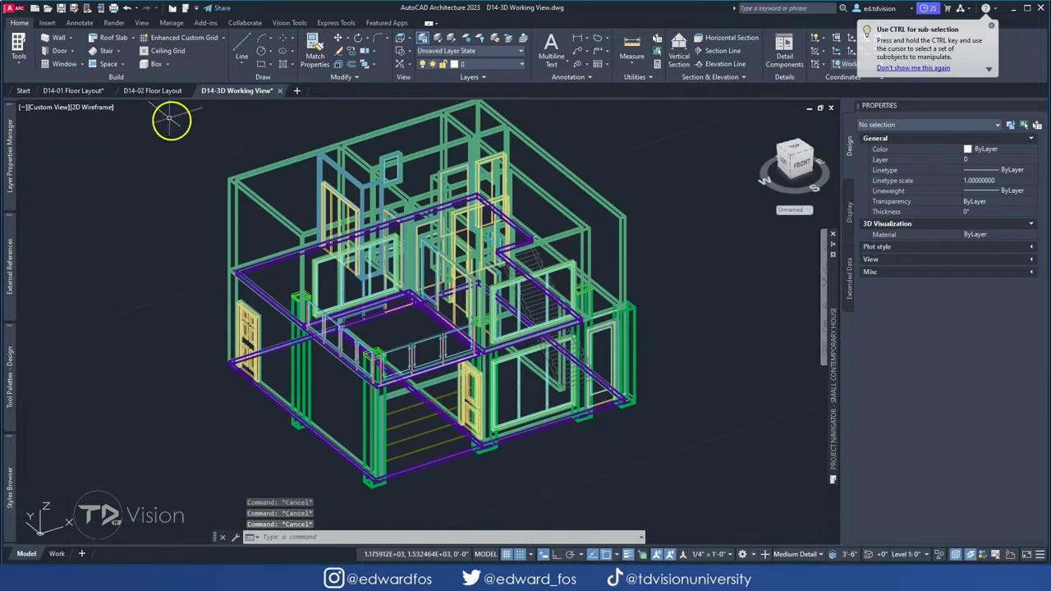
middle_click_drag(171, 118, 639, 281, "shift")
scroll(174, 28, "down", 1)
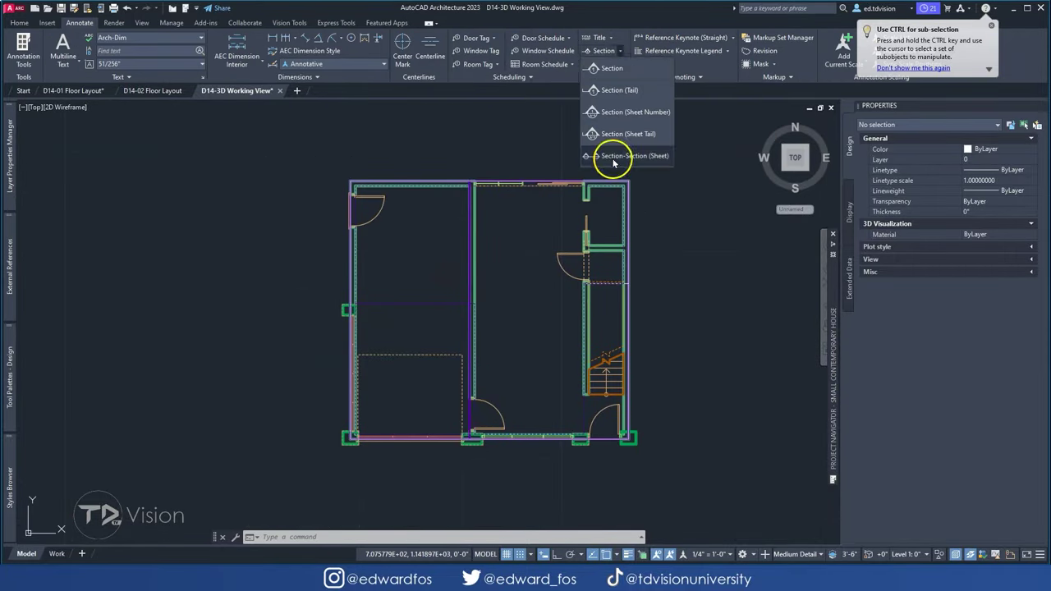
- Draw a Section (Sheet) callout across the plan and place the generated section drawing
left_click(613, 156)
left_click(211, 323)
left_click(664, 324)
key("Return")
left_click(472, 307)
left_click(446, 305)
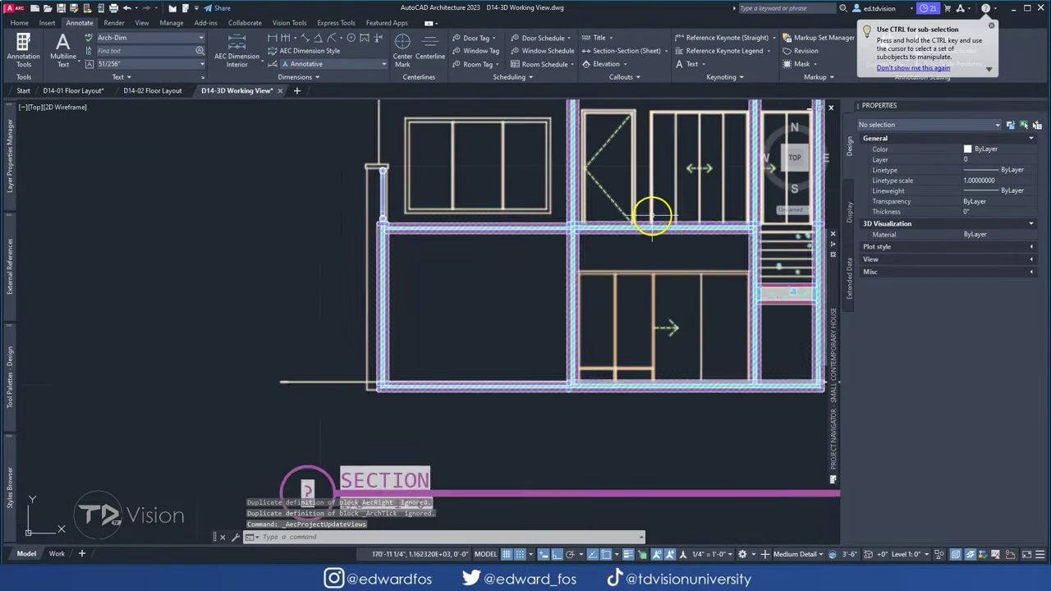
key("Escape")
key("Escape")
- Add a four-way Exterior Elevation callout around the plan and place the generated elevations
scroll(651, 215, "down", 2)
scroll(624, 310, "down", 2)
scroll(422, 258, "down", 2)
middle_click_drag(492, 286, 641, 52)
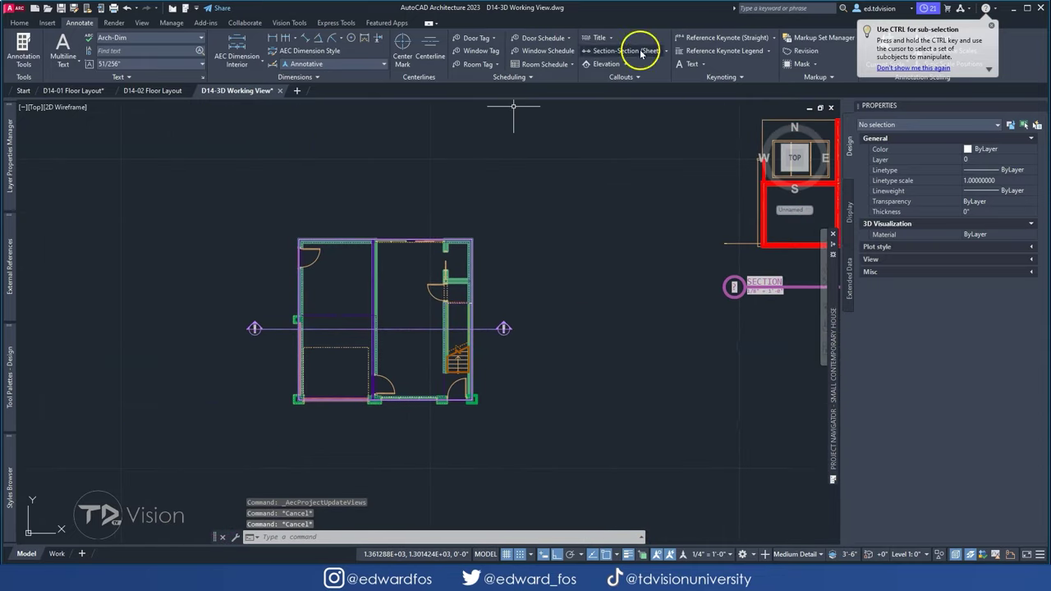
scroll(570, 106, "down", 2)
left_click(624, 64)
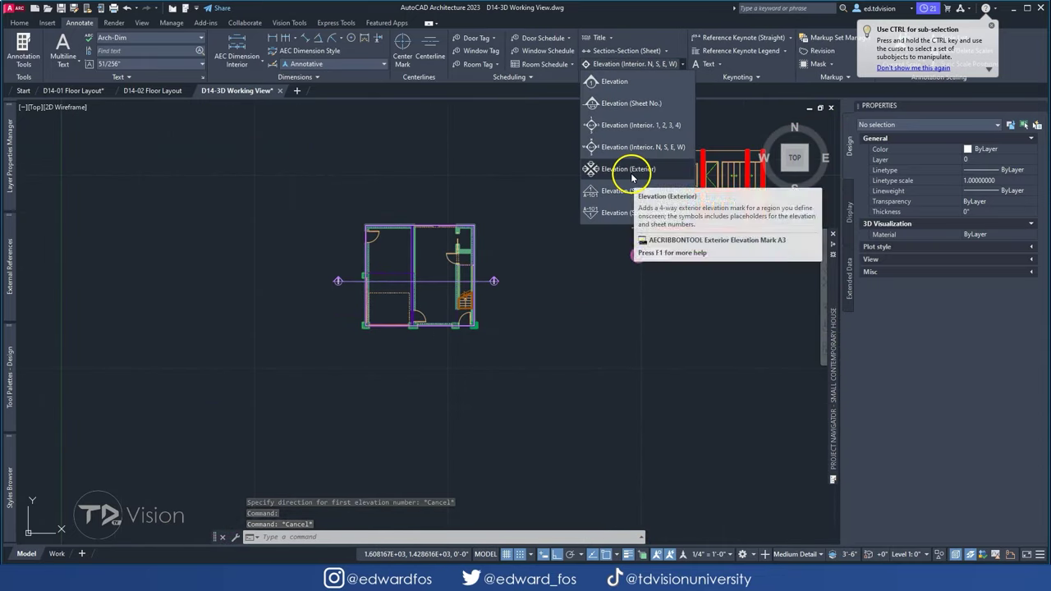
left_click(629, 168)
left_click(300, 180)
left_click(542, 394)
left_click(484, 308)
left_click(680, 370)
- Show the model in an isometric view with the Conceptual visual style to examine the section
scroll(544, 321, "up", 3)
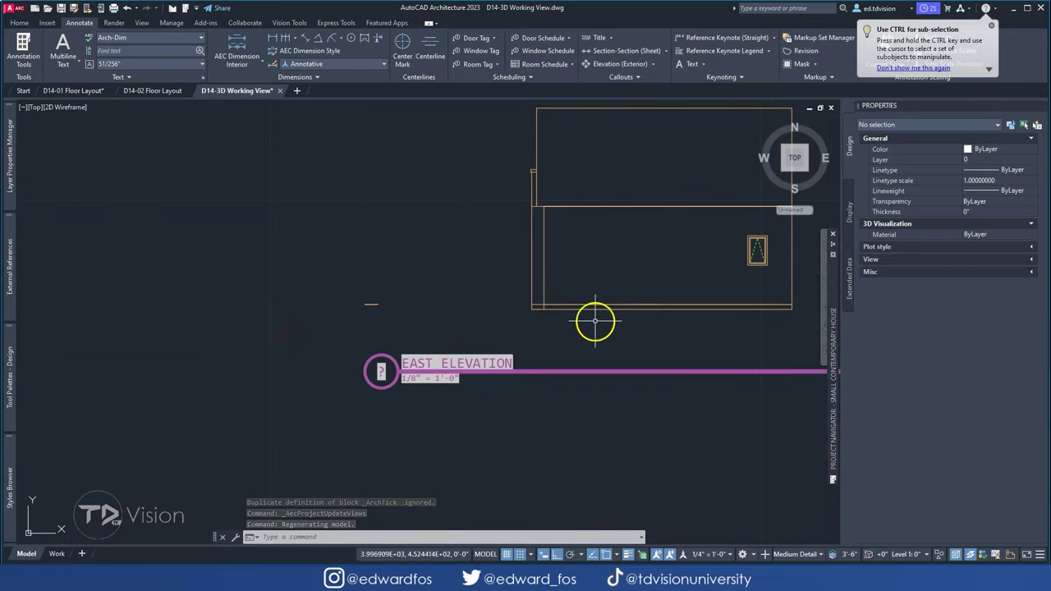
mouse_move(596, 321)
middle_mouse_down()
mouse_move(374, 247)
mouse_move(565, 260)
middle_mouse_up()
left_click(785, 173)
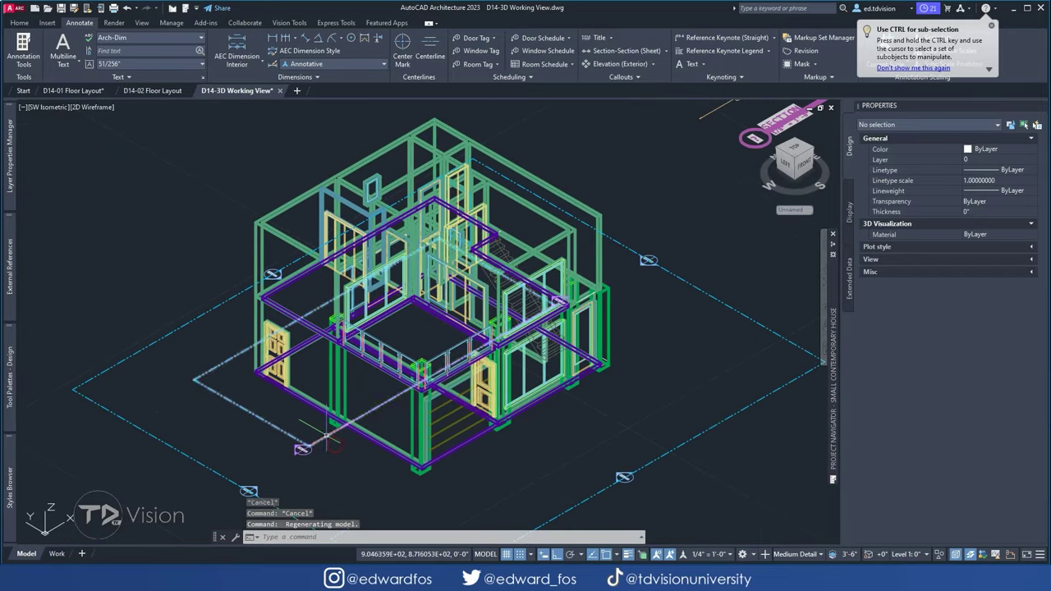
scroll(356, 364, "up", 3)
left_click(89, 107)
left_click(115, 140)
mouse_move(246, 246)
middle_mouse_down("shift")
mouse_move(450, 324)
mouse_move(499, 235)
middle_mouse_up("shift")
- Display the section line's sectioned body in the 3D Working View, then close that drawing
left_click(153, 90)
left_click(240, 90)
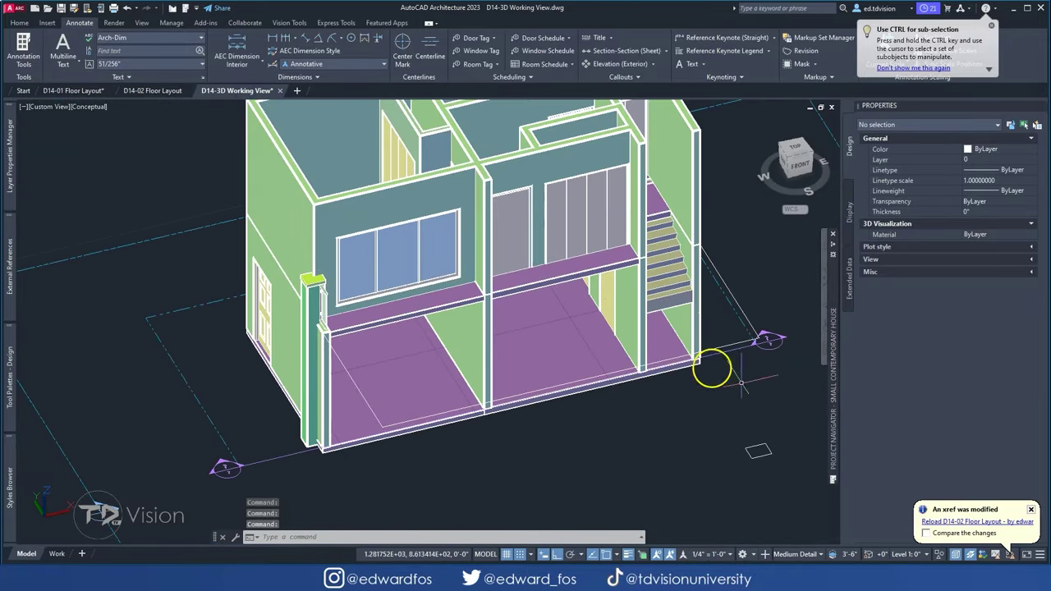
scroll(468, 348, "down", 3)
left_click(391, 239)
left_click(252, 47)
key("Escape")
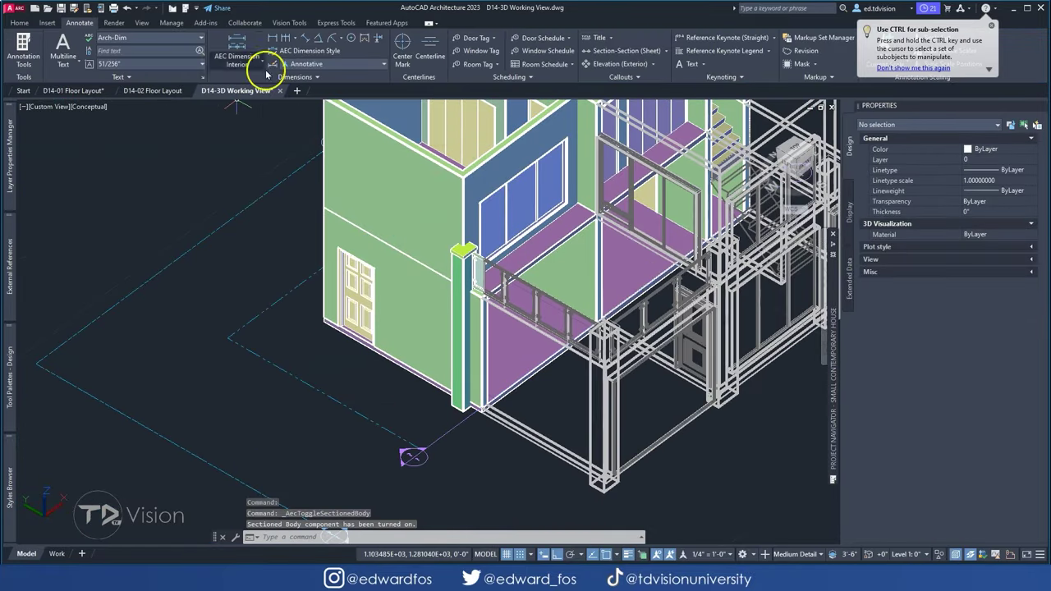
mouse_move(493, 312)
middle_mouse_down("shift")
mouse_move(562, 268)
mouse_move(493, 247)
middle_mouse_up("shift")
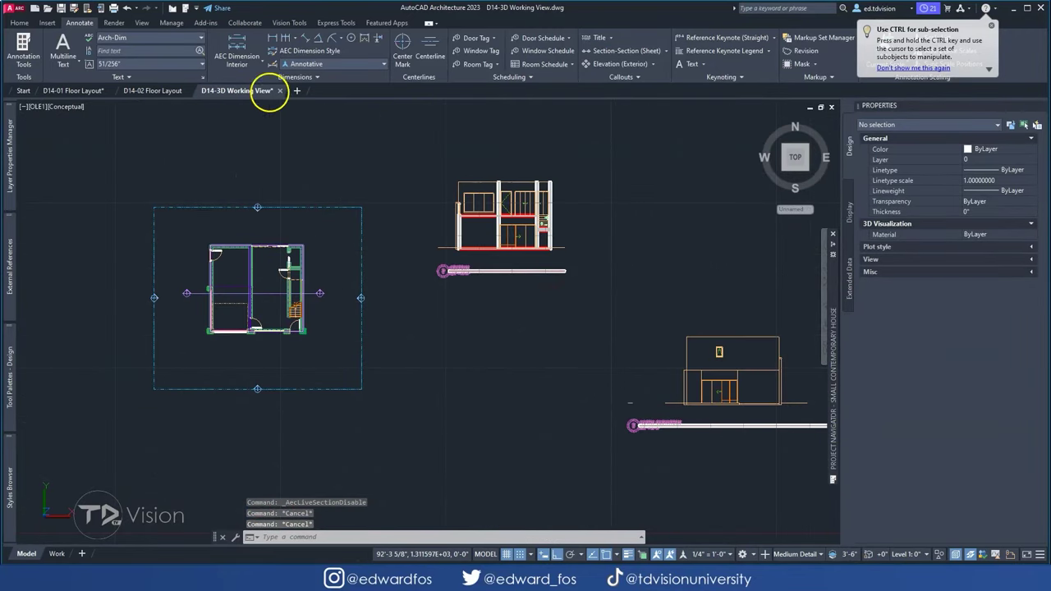
left_click(280, 90)
- Confirm the roof construct's upper-floor assignment and reference 02 Floor Layout into it
key("ctrl+Tab")
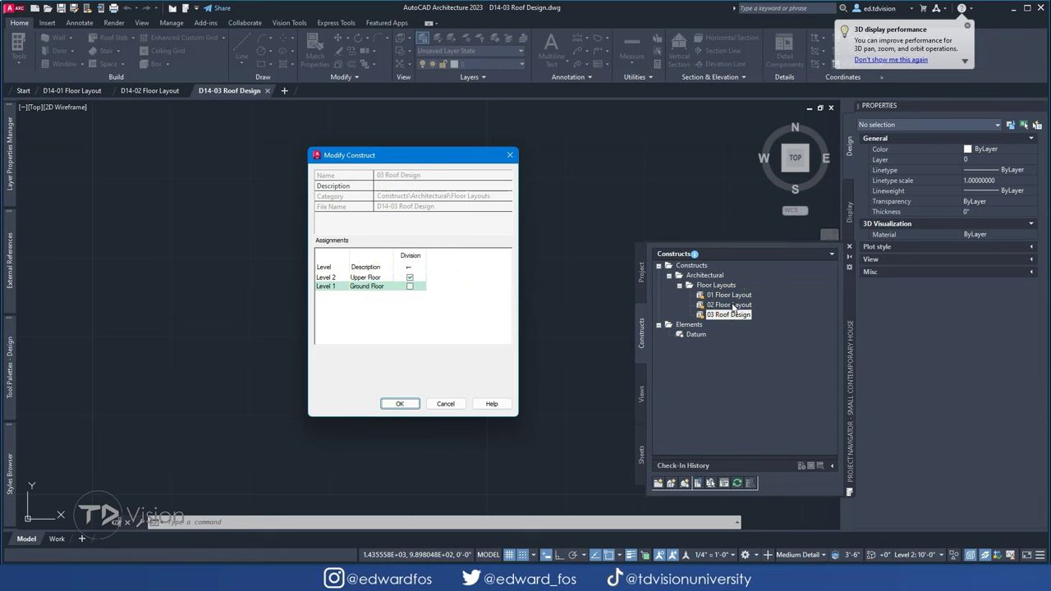
left_click(400, 403)
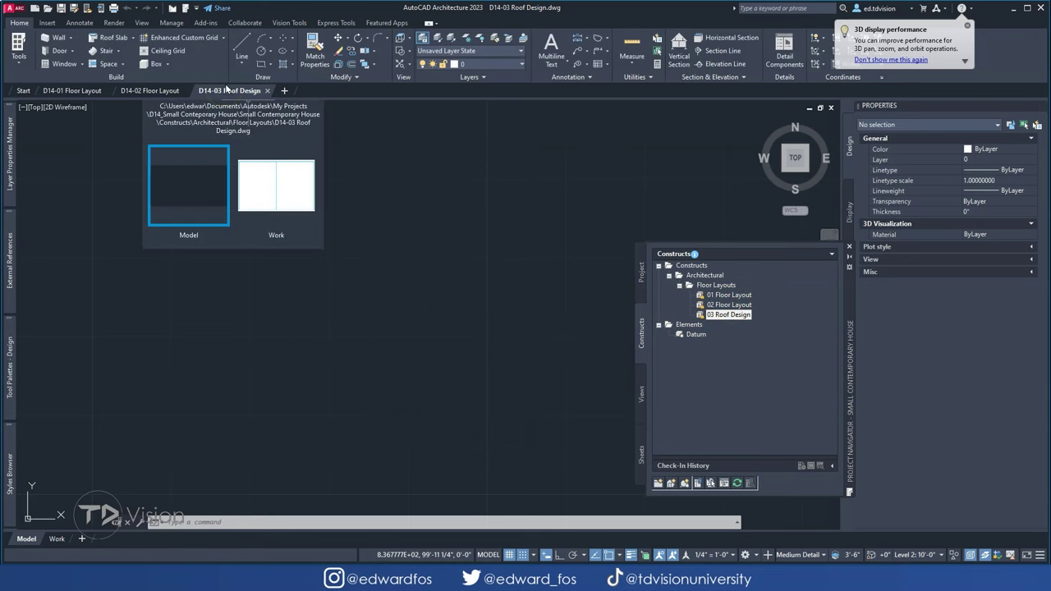
left_click_drag(728, 305, 464, 307)
- Split into Two: Vertical viewports with the 3D one Shaded with Edges beside the plan
left_click(22, 106)
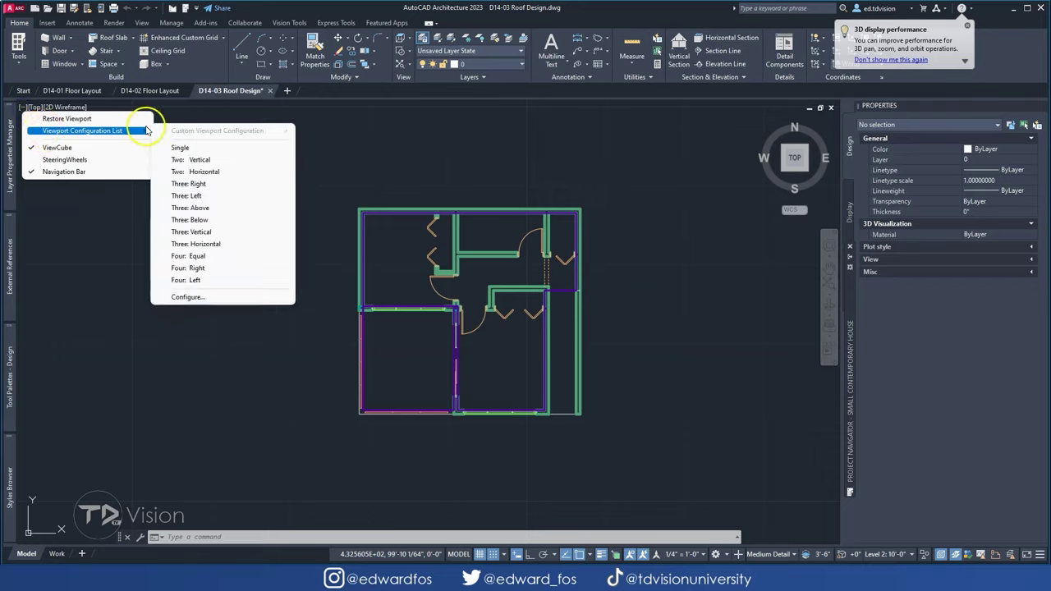
left_click(177, 161)
left_click(552, 198)
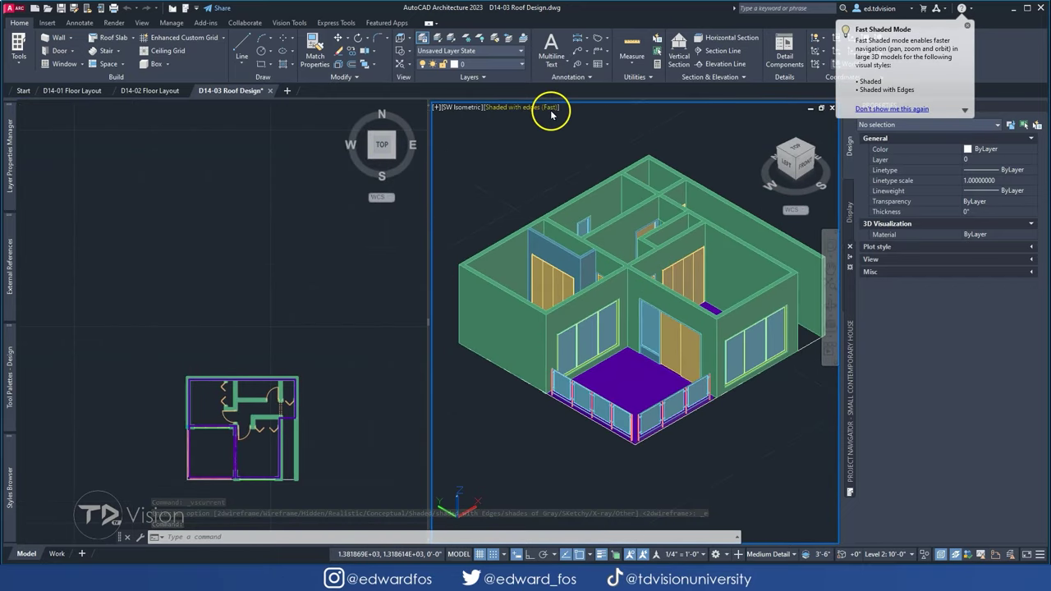
scroll(616, 216, "down", 2)
middle_click_drag(519, 107, 570, 204, "shift")
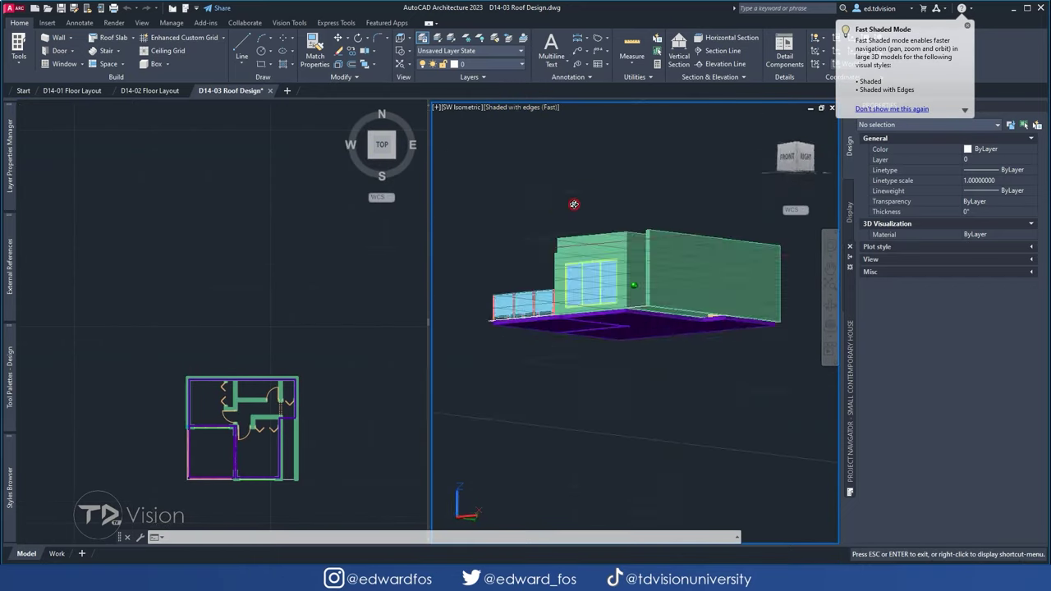
left_click(430, 327)
left_click_drag(430, 327, 523, 312)
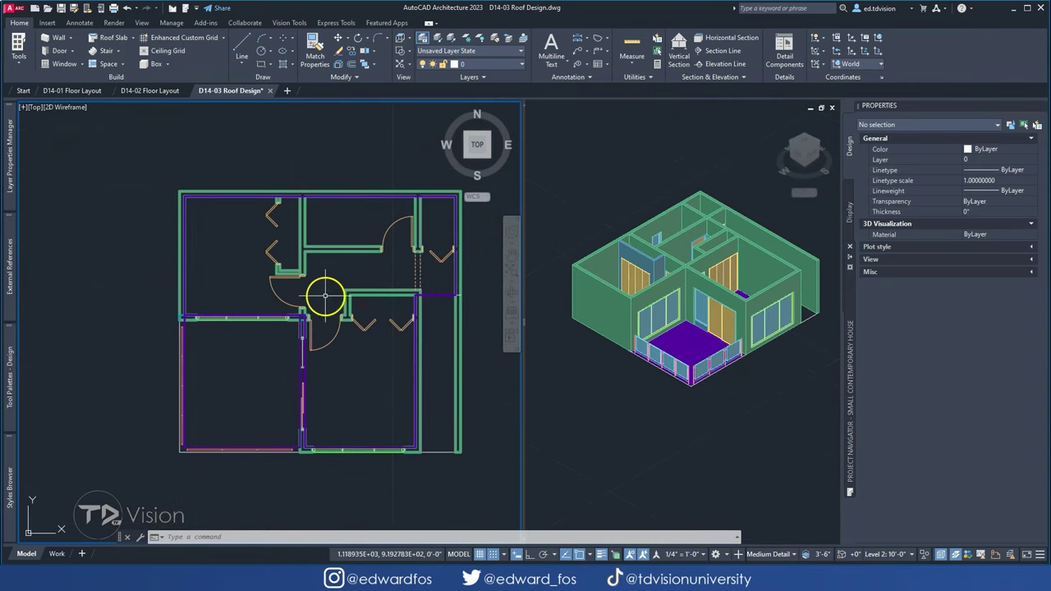
scroll(328, 298, "up", 3)
- Draw a hip roof over the small left room with ROOFADD and ortho on, then select it
type("roofadd")
key("Return")
middle_click_drag(246, 160, 363, 224)
key("F8")
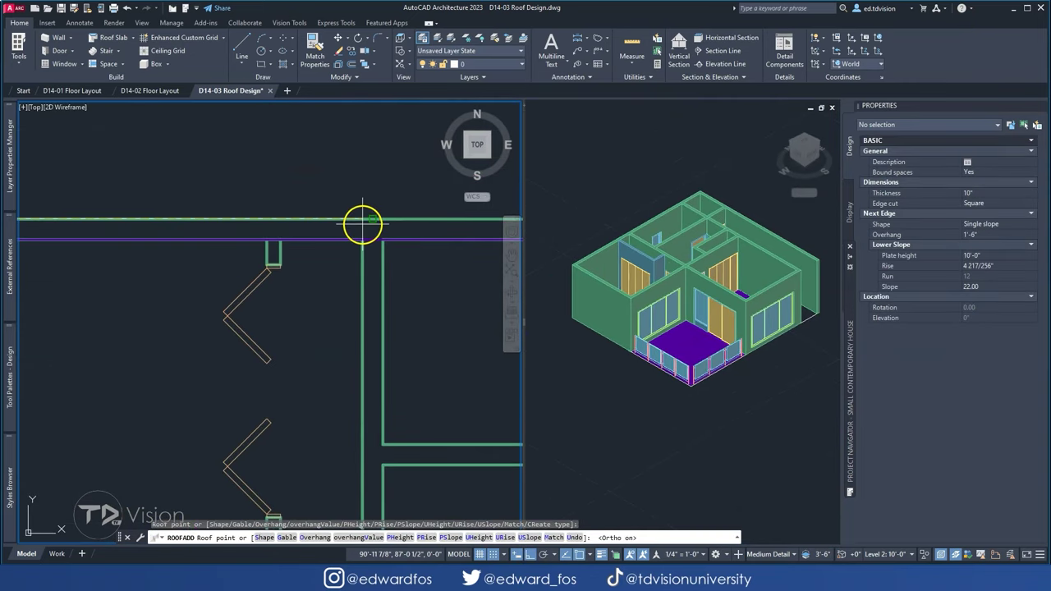
left_click(360, 369)
left_click(230, 305)
key("Return")
left_click(356, 386)
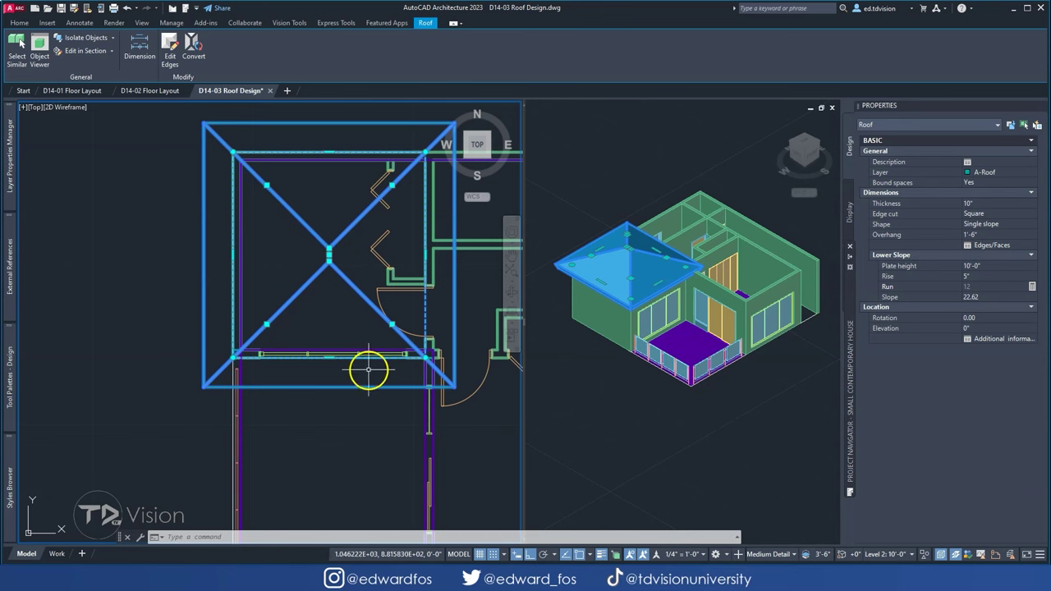
- Try editing a roof edge to a value of 0, then undo the change
left_click(170, 45)
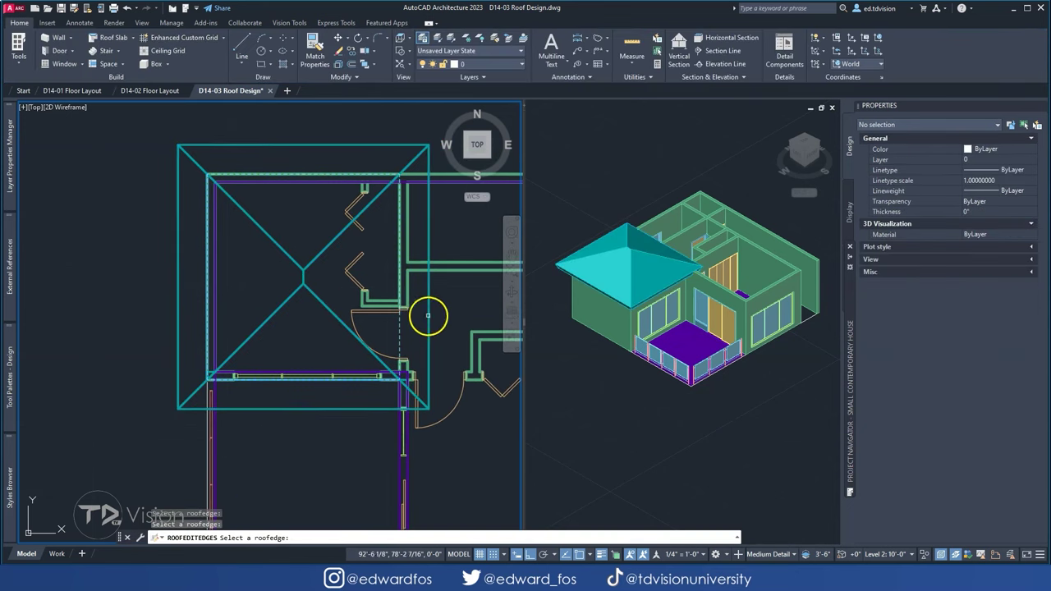
left_click(428, 316)
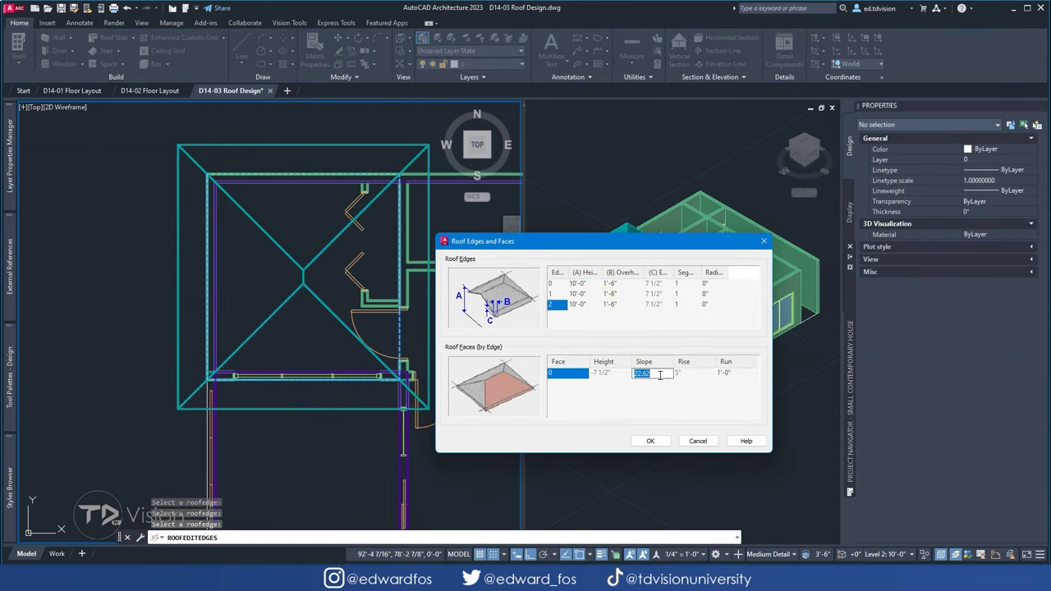
type("0")
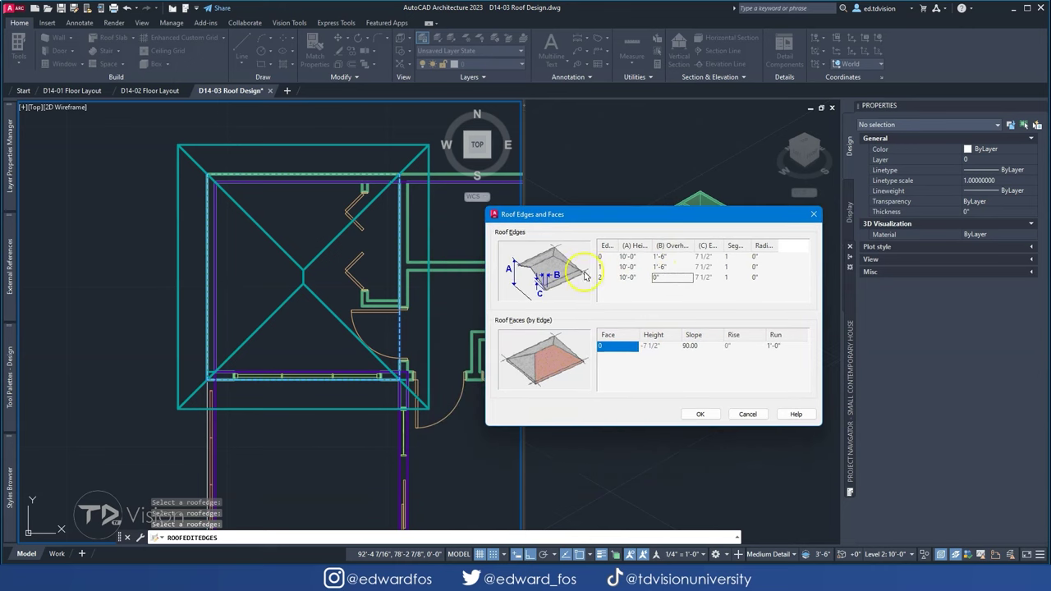
left_click_drag(629, 215, 586, 202)
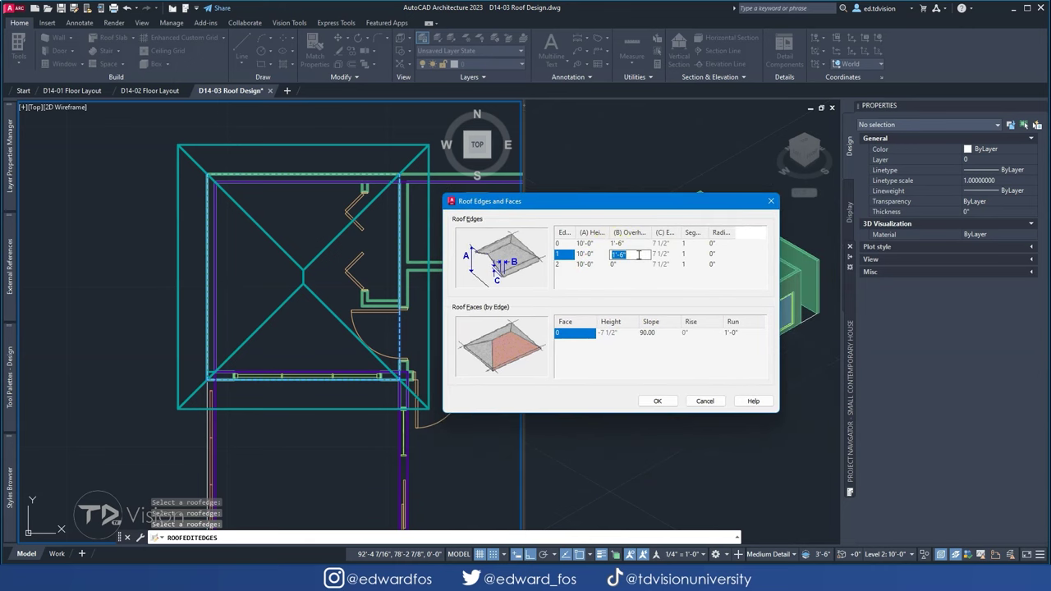
left_click(657, 401)
key("ctrl+z")
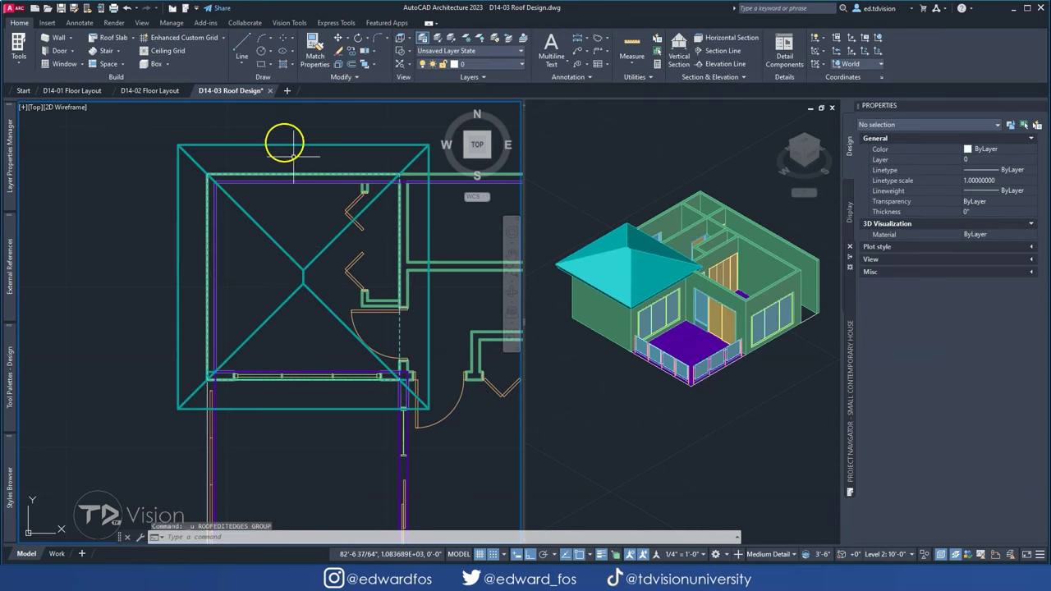
- Set the picked roof edge's slope to 90 in the Roof Edges and Faces settings
left_click(991, 245)
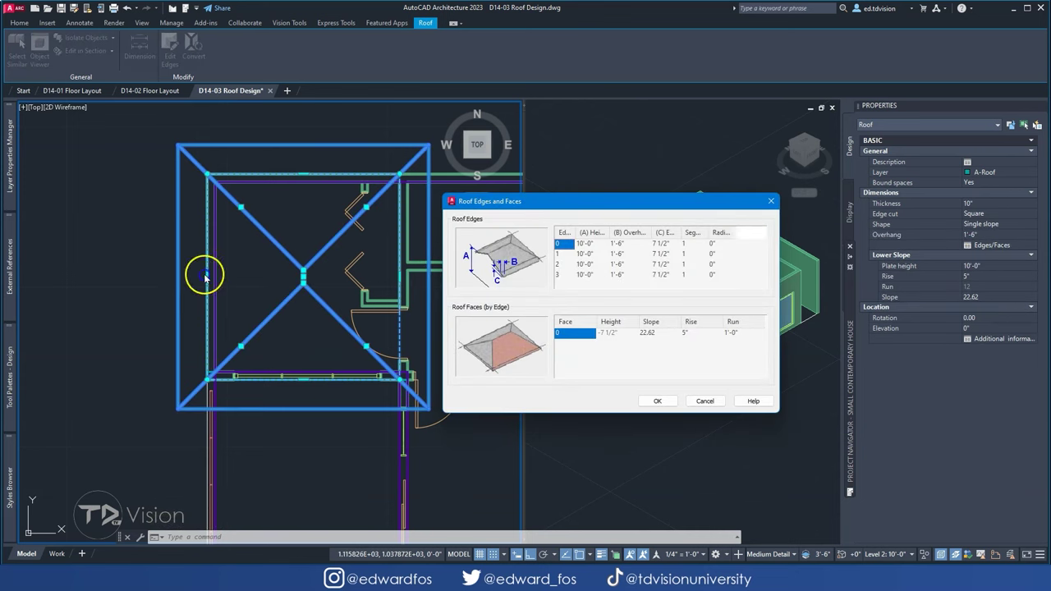
left_click_drag(588, 207, 672, 204)
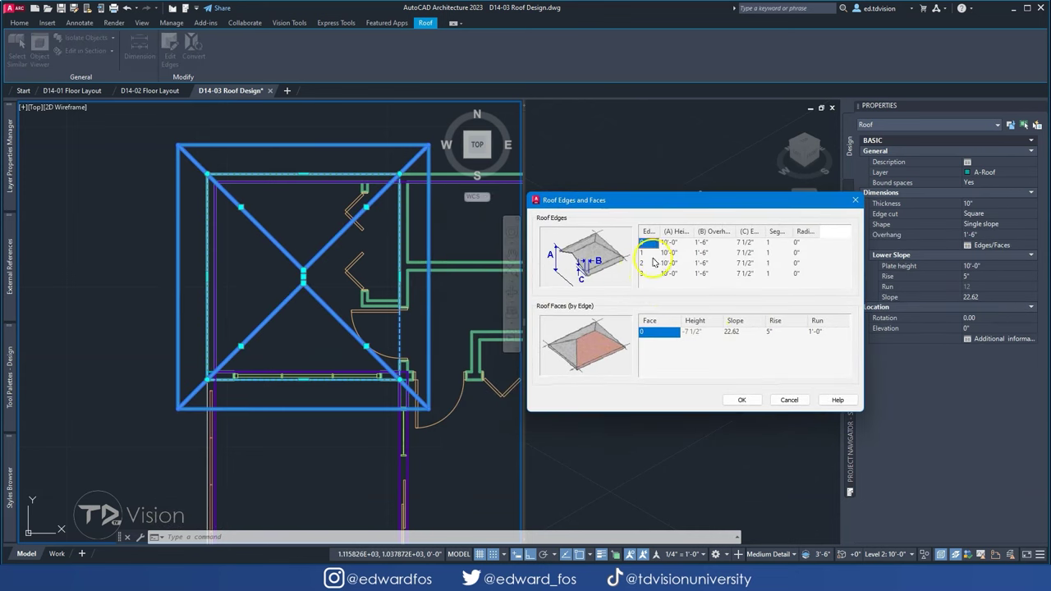
left_click(855, 203)
left_click(429, 246)
left_click(743, 332)
type("90")
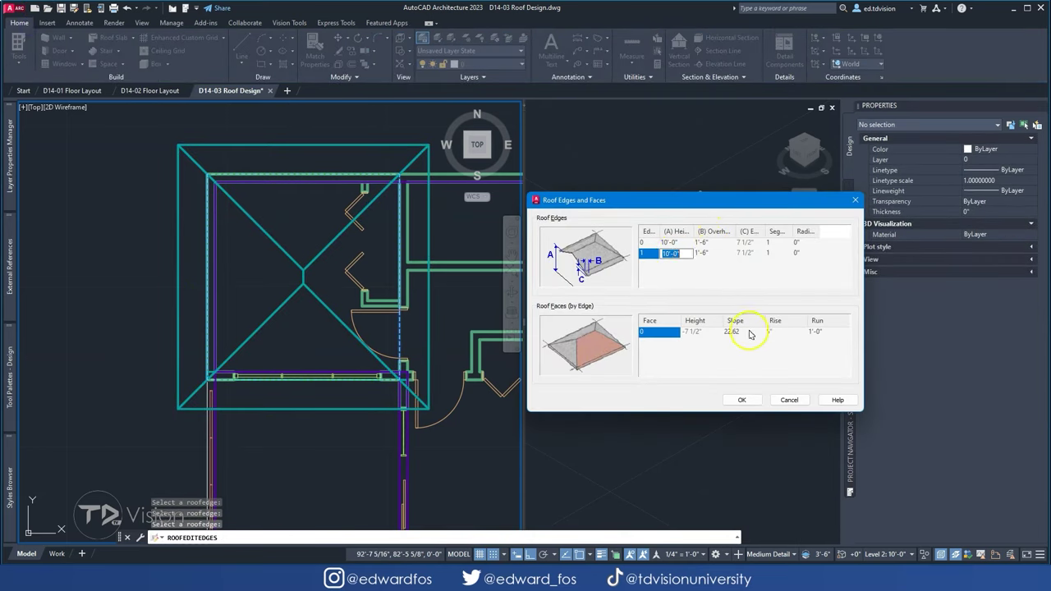
left_click(742, 400)
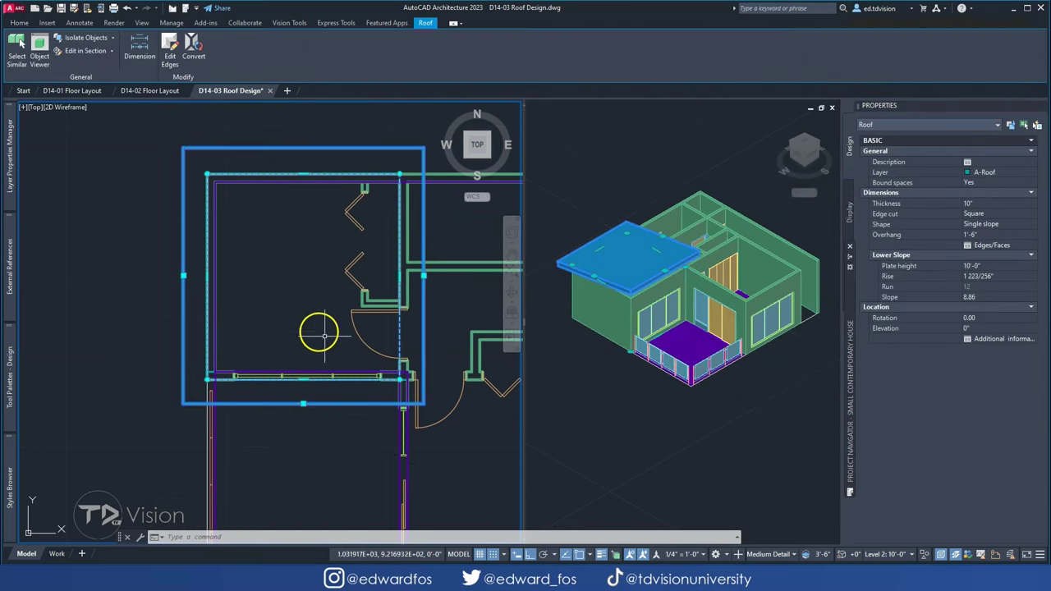
- Adjust the overhang of another roof edge and apply it
left_click(170, 48)
left_click(406, 352)
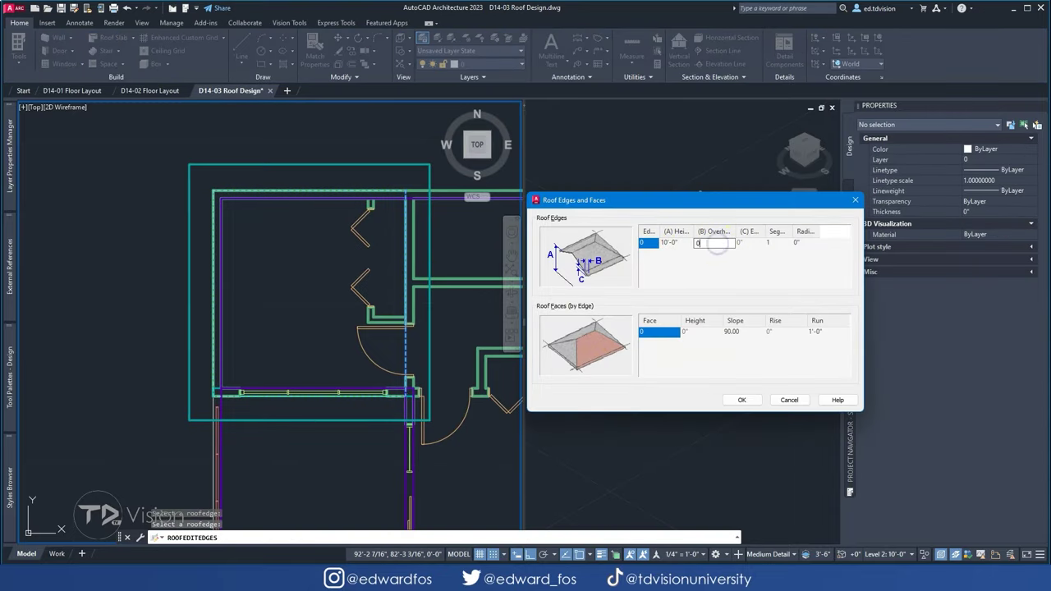
left_click(359, 382)
left_click(718, 244)
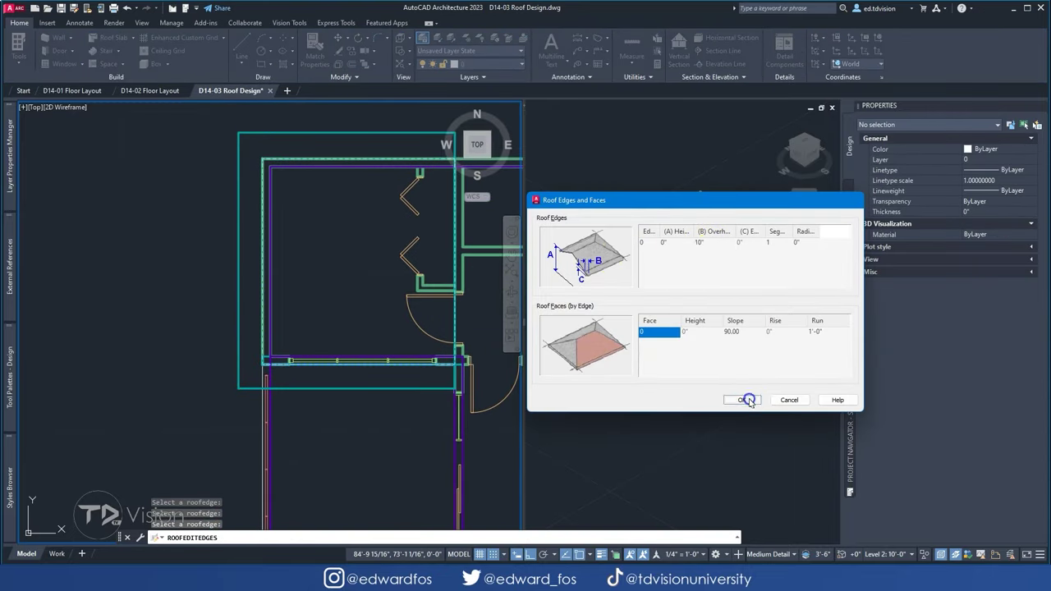
left_click(743, 400)
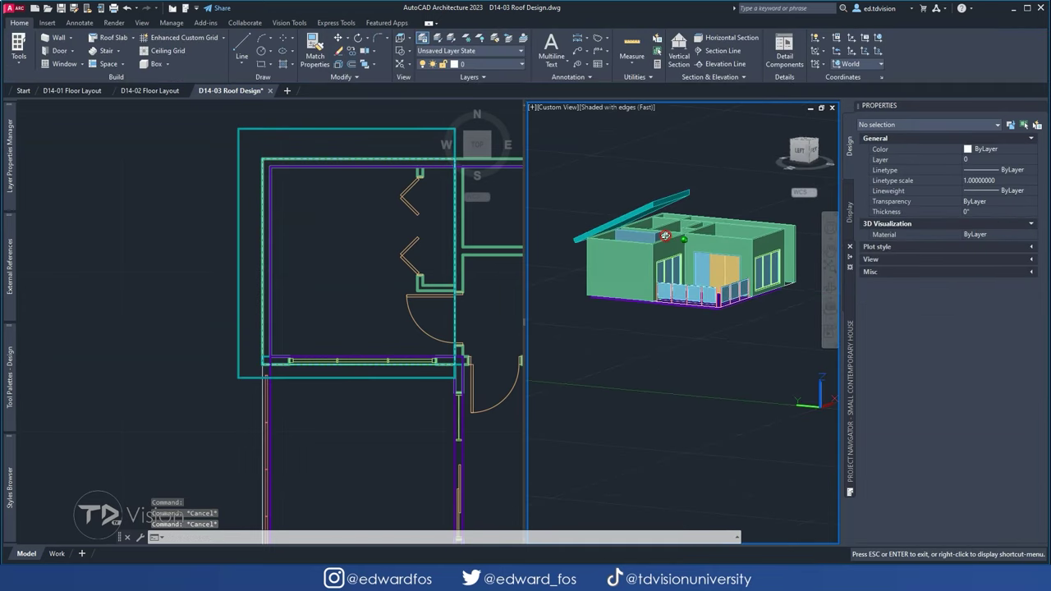
- Add a new roof outline over the main block of the house in the plan view
left_click(302, 224)
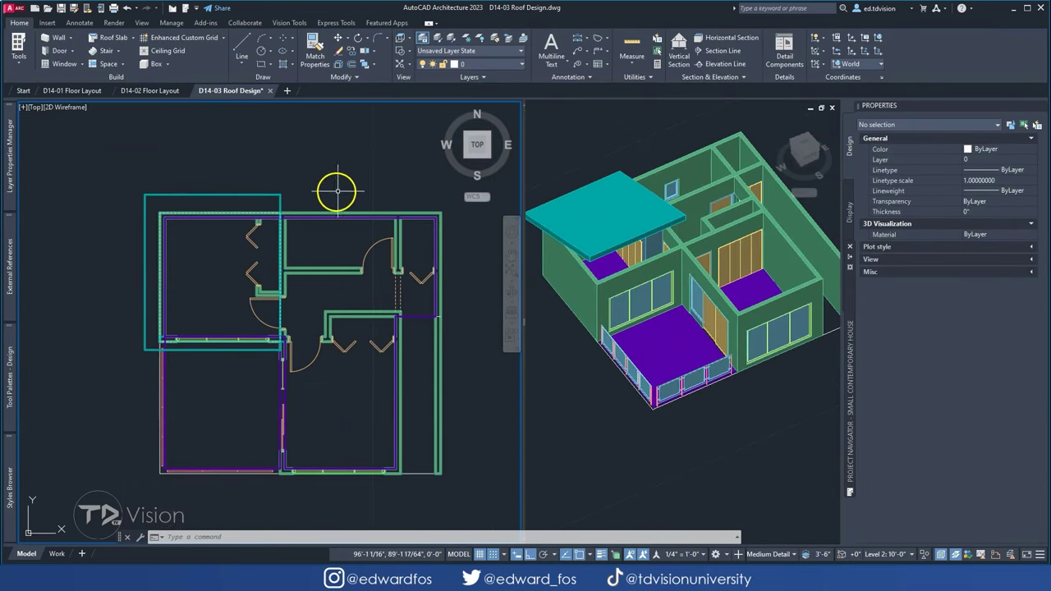
left_click(227, 195)
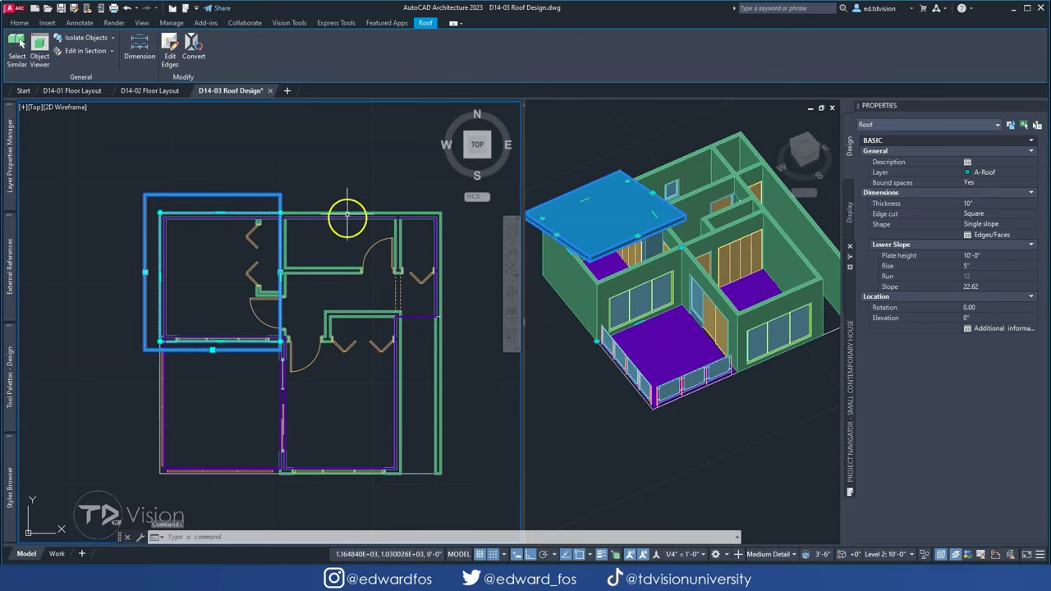
key("Escape")
left_click(128, 64)
scroll(298, 194, "up", 2)
scroll(263, 201, "up", 2)
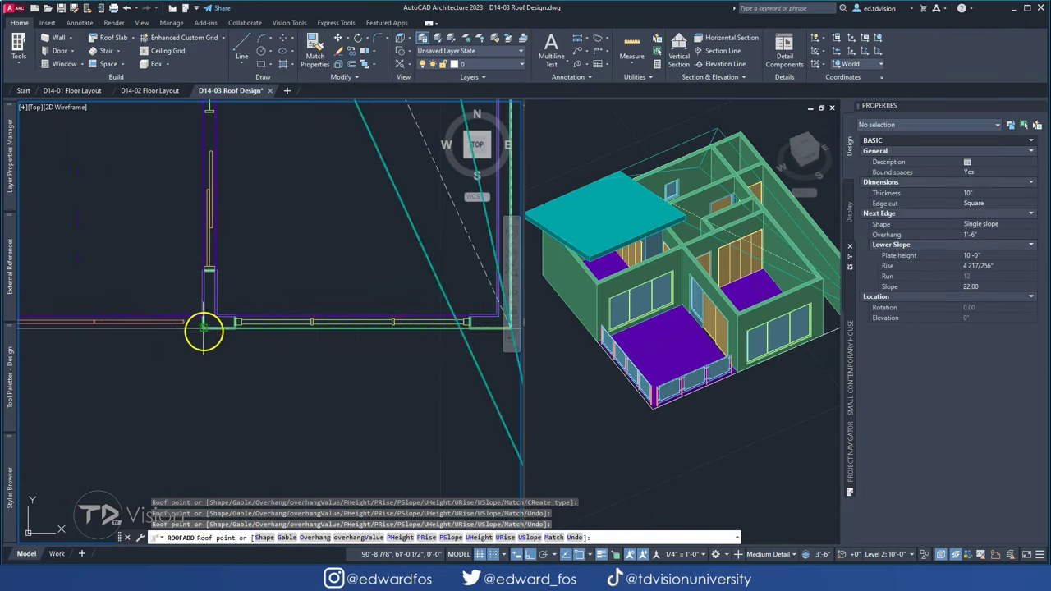
key("Return")
scroll(203, 331, "down", 3)
scroll(222, 241, "down", 2)
- Stretch the new roof's edge grip and orbit around to inspect it from below
left_click(223, 242)
left_click(329, 299)
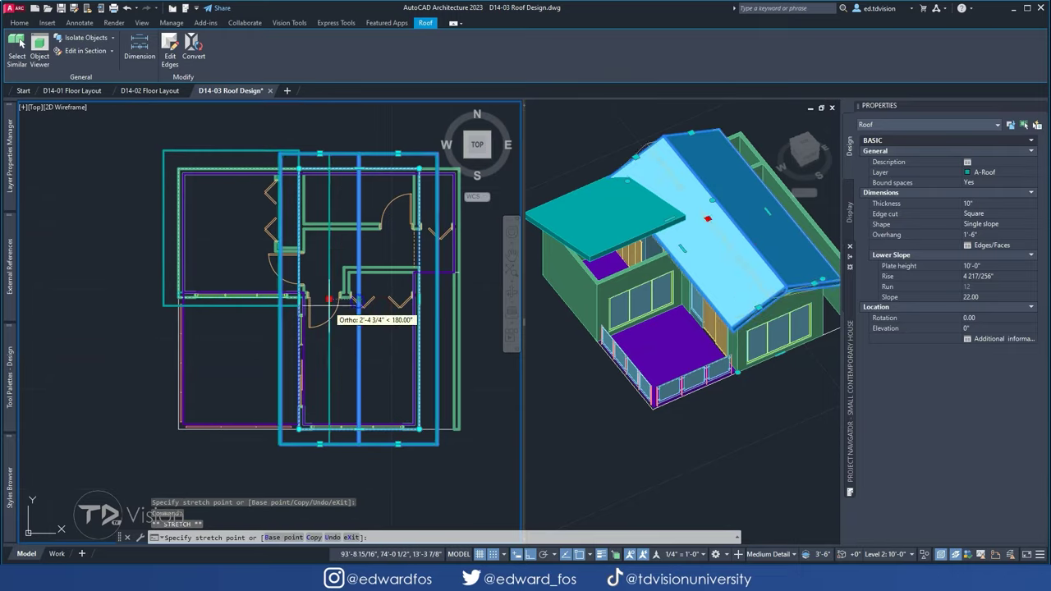
left_click(328, 300)
mouse_move(758, 309)
middle_mouse_down("shift")
mouse_move(727, 239)
mouse_move(653, 156)
middle_mouse_up("shift")
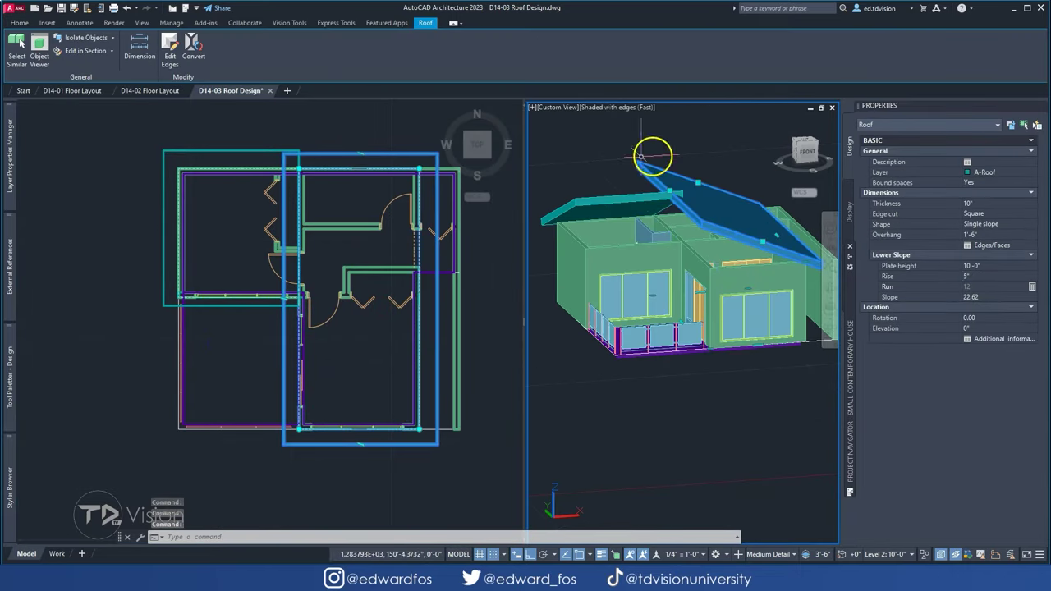
key("Escape")
key("Escape")
scroll(698, 209, "up", 5)
scroll(695, 222, "up", 3)
mouse_move(695, 228)
middle_mouse_down("shift")
mouse_move(724, 184)
mouse_move(690, 213)
mouse_move(504, 305)
middle_mouse_up("shift")
scroll(690, 214, "down", 5)
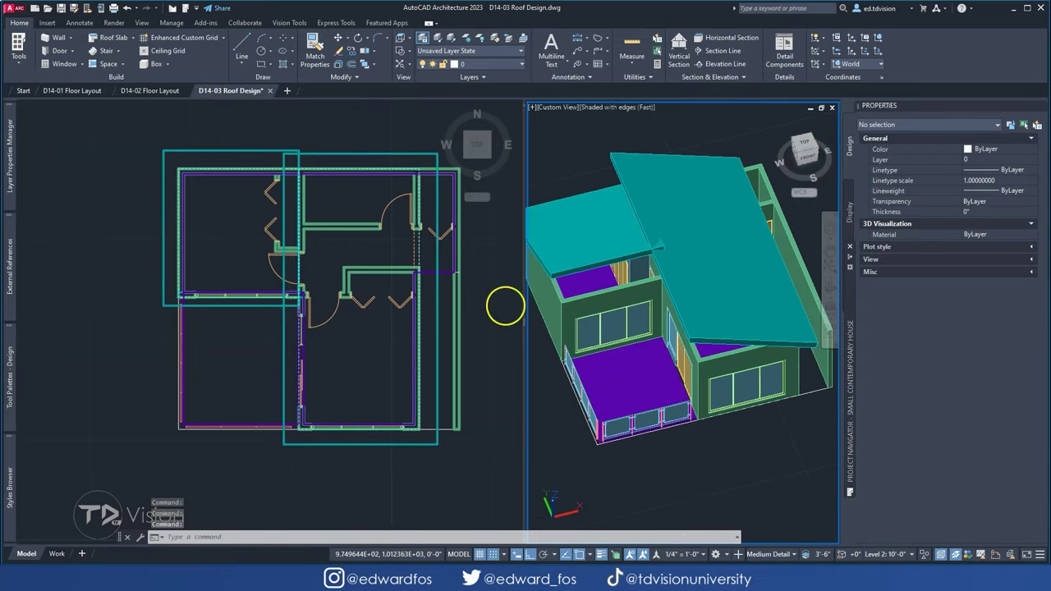
- Select the large roof, the smaller roof, then window-select the roof to review them
left_click(360, 154)
left_click(982, 227)
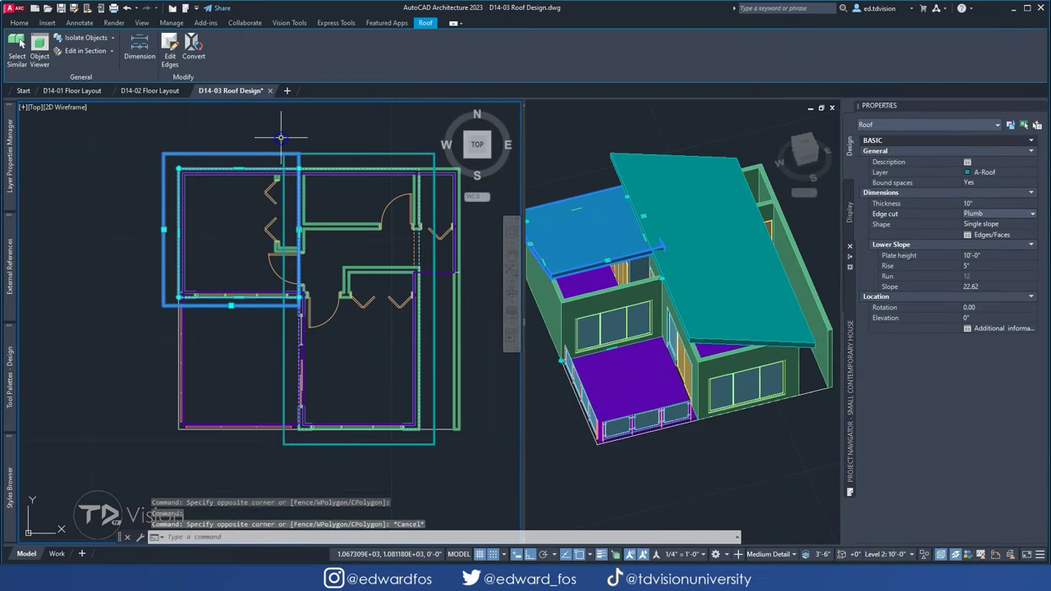
key("Escape")
scroll(430, 287, "up", 3)
scroll(429, 286, "down", 5)
left_click(330, 344)
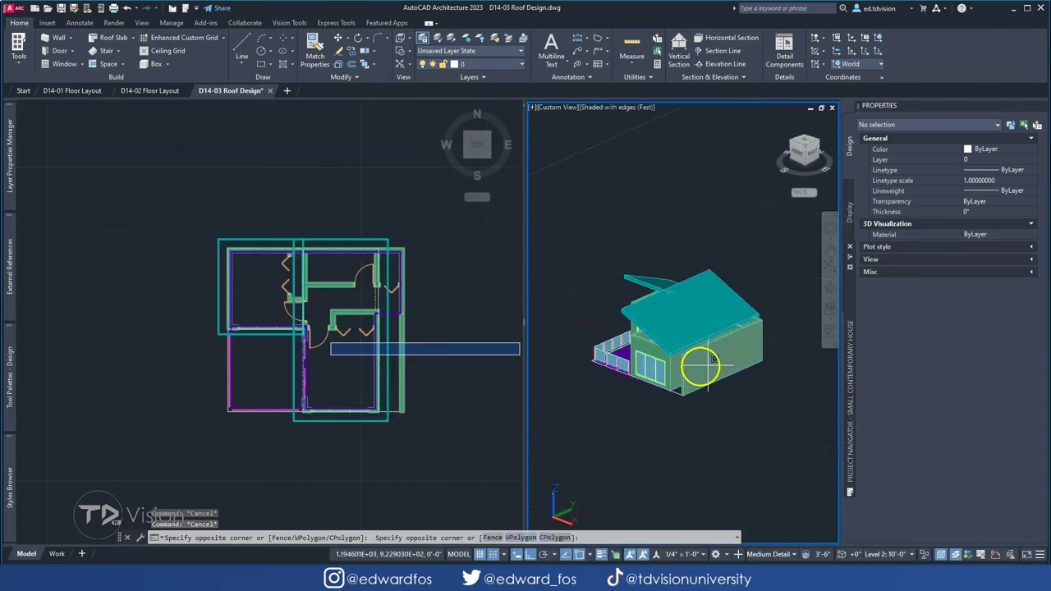
left_click(700, 368)
scroll(700, 367, "up", 3)
key("Escape")
- Compare the roofs against the reference house photo, then begin another roof
key("alt+Tab")
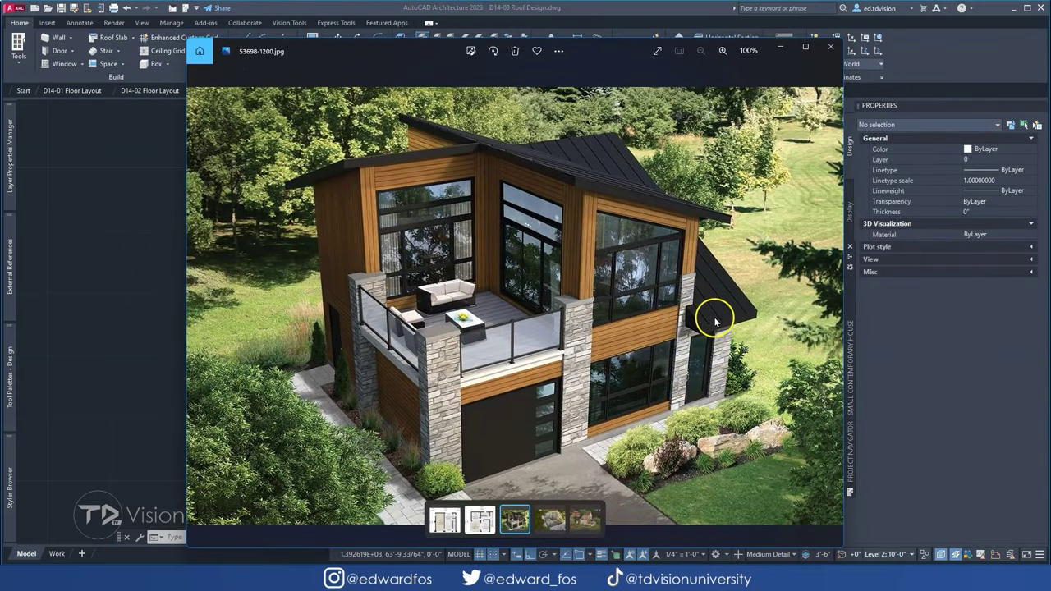
left_click(38, 202)
left_click(118, 57)
scroll(354, 235, "down", 2)
- Complete the narrow east-side roof and return to the plan view
left_click(328, 165)
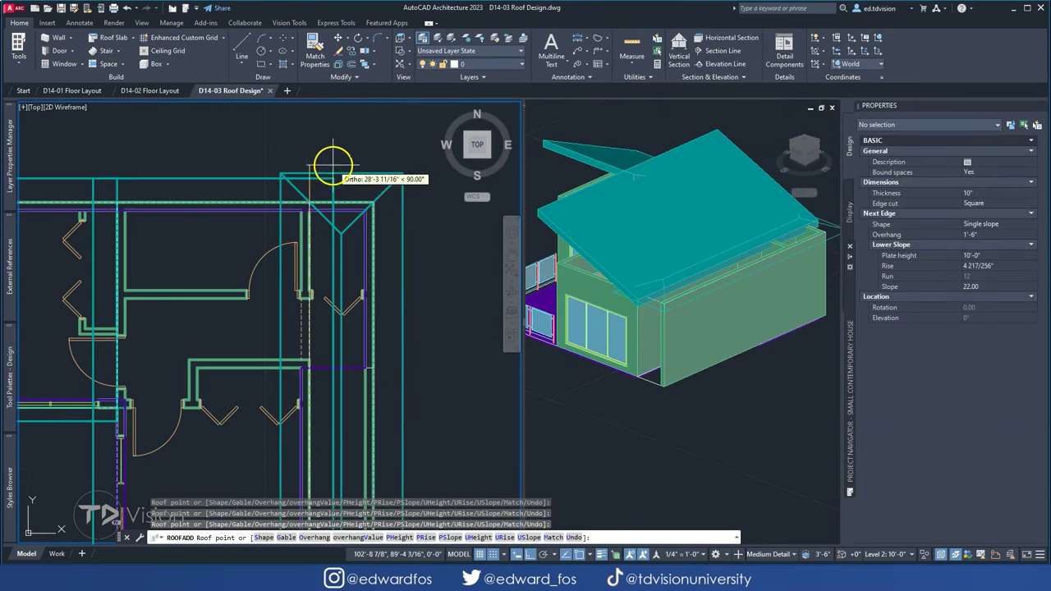
key("Return")
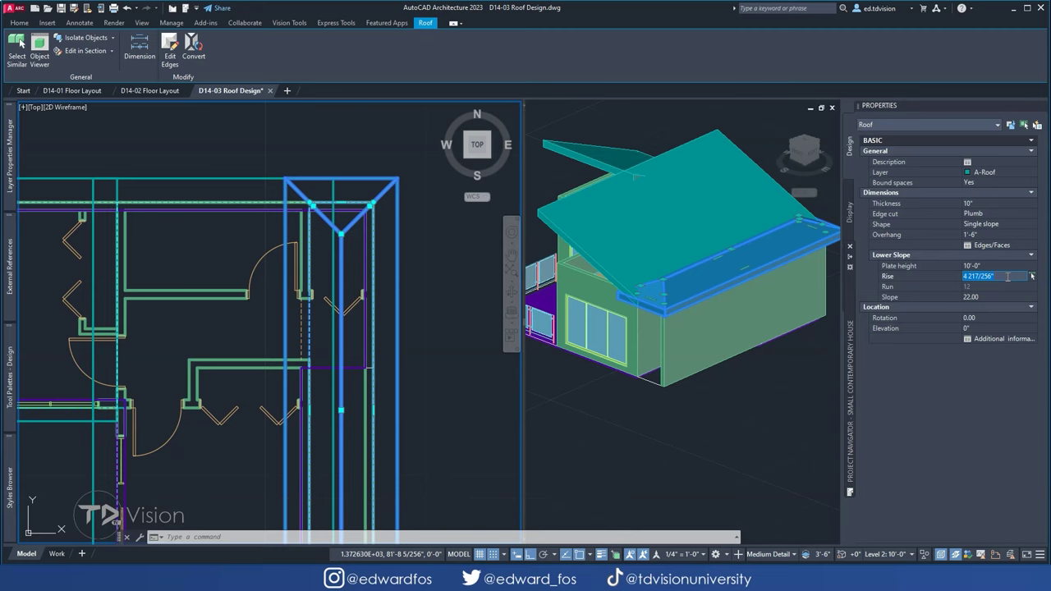
type("5")
left_click(399, 457)
scroll(399, 457, "down", 2)
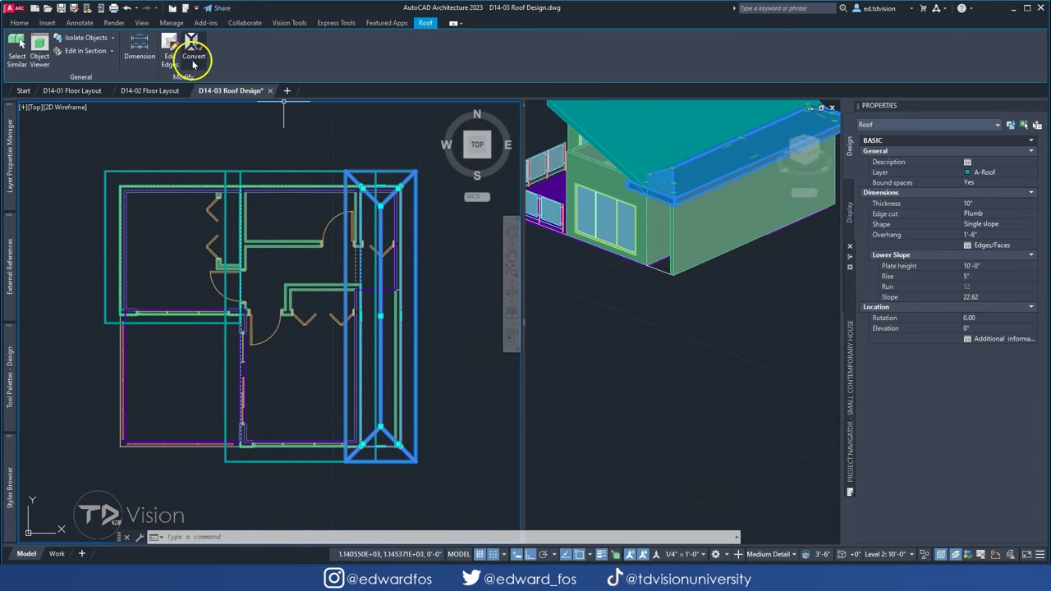
- Change the slopes of the new roof's edges with Edit Edges
left_click(169, 48)
left_click(416, 329)
double_click(743, 331)
key("Return")
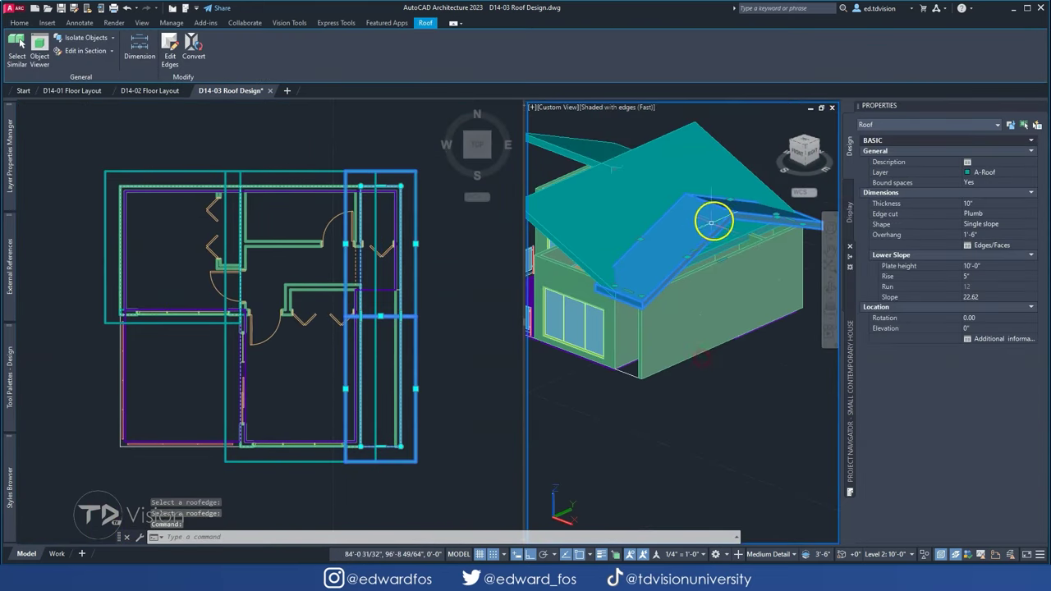
left_click(170, 51)
left_click(416, 345)
left_click(739, 399)
left_click(668, 367)
key("Escape")
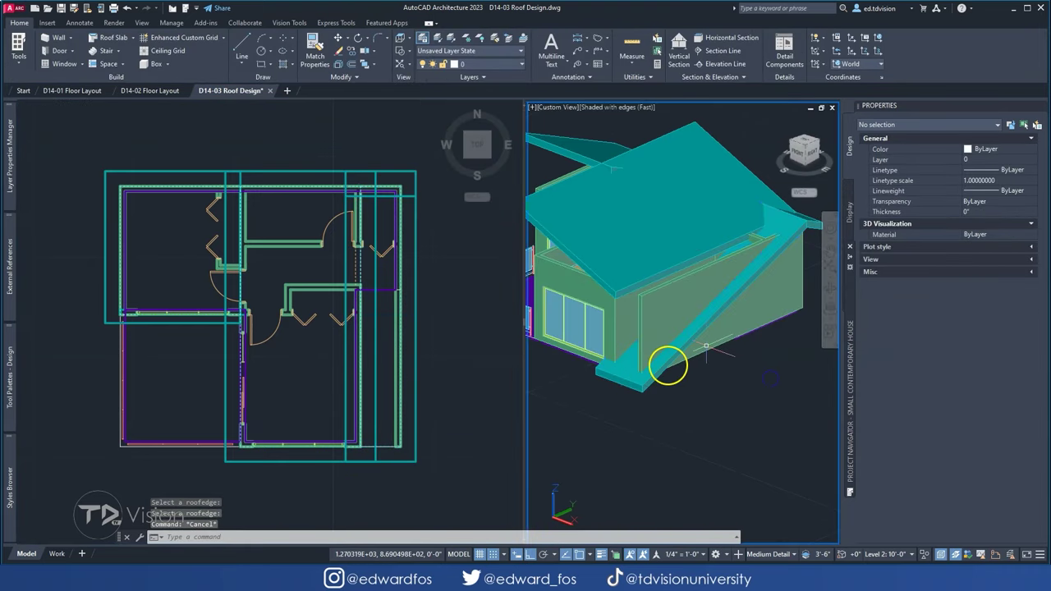
- Select the narrow roof and try stretching its edge grip, then cancel
left_click(413, 192)
scroll(387, 200, "up", 3)
left_click(387, 200)
scroll(375, 329, "up", 3)
left_click(375, 328)
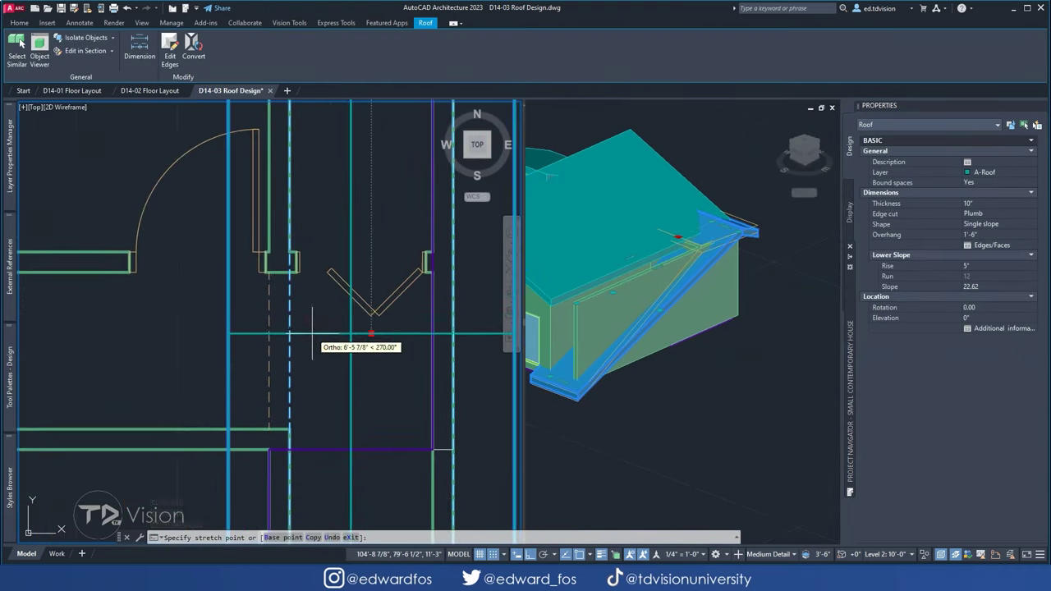
scroll(312, 334, "down", 2)
key("Escape")
key("Escape")
left_click(743, 325)
- Edit another edge of the narrow roof from the 3D view
left_click(345, 206)
key("Return")
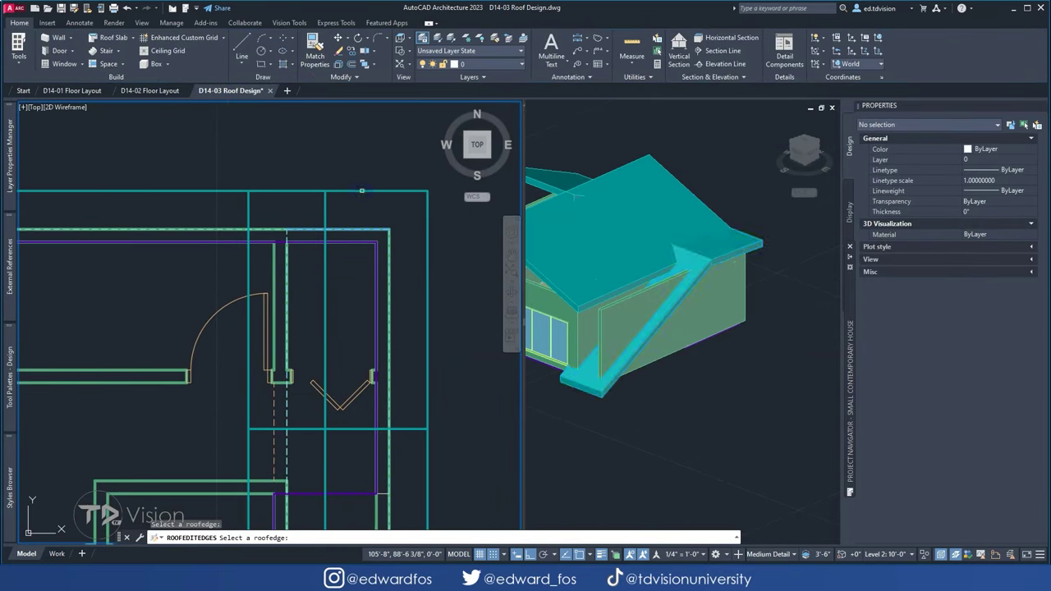
left_click(345, 191)
left_click(741, 400)
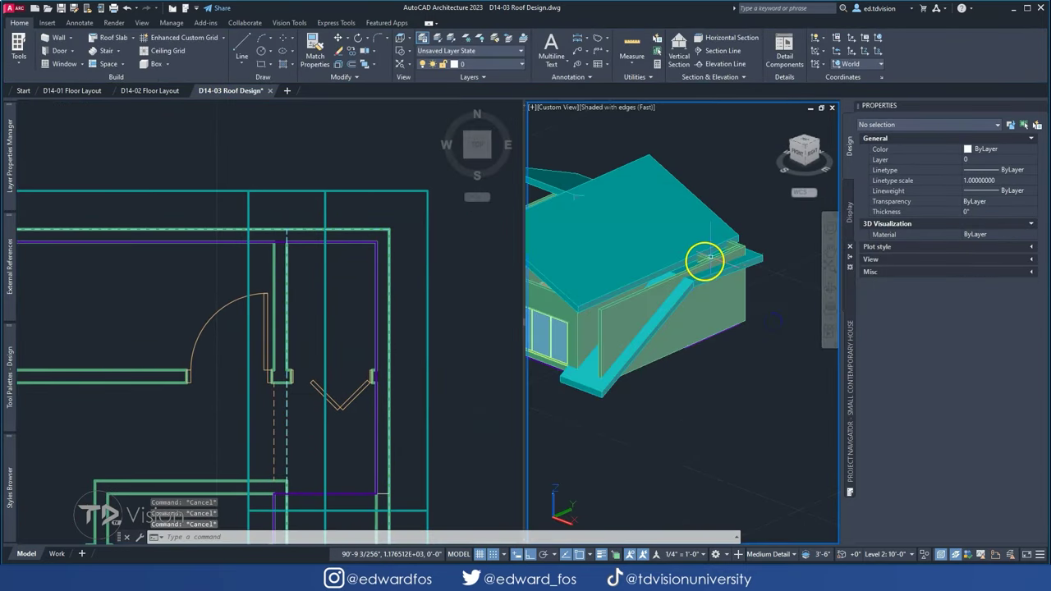
scroll(703, 258, "up", 3)
scroll(422, 351, "up", 3)
- Try stretching the roof edge again and orbit to check the slanted slab
left_click(380, 456)
key("Escape")
scroll(382, 379, "down", 2)
scroll(692, 347, "up", 2)
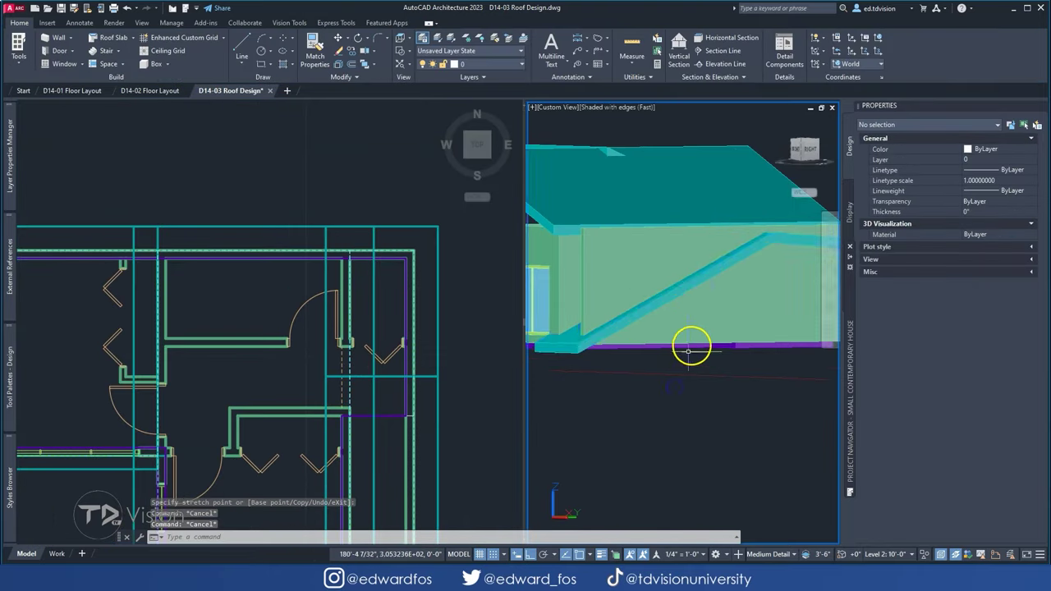
middle_click_drag(693, 347, 739, 304, "shift")
left_click(391, 365)
- Apply a final edge change so the strip slopes at 22.62°, and select the floor layout reference
left_click(482, 404)
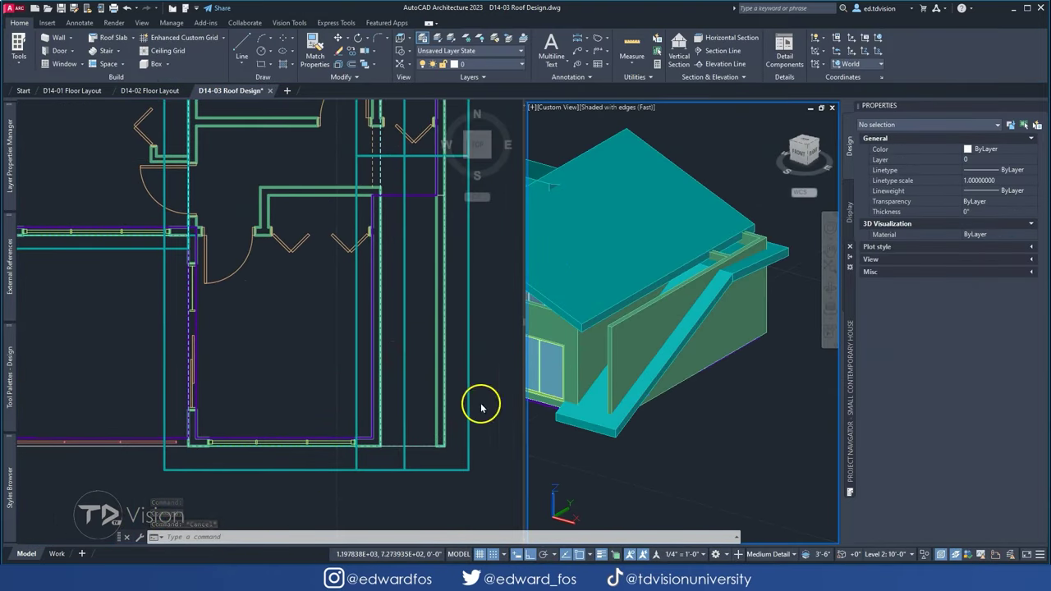
key("Return")
left_click(358, 289)
left_click(741, 400)
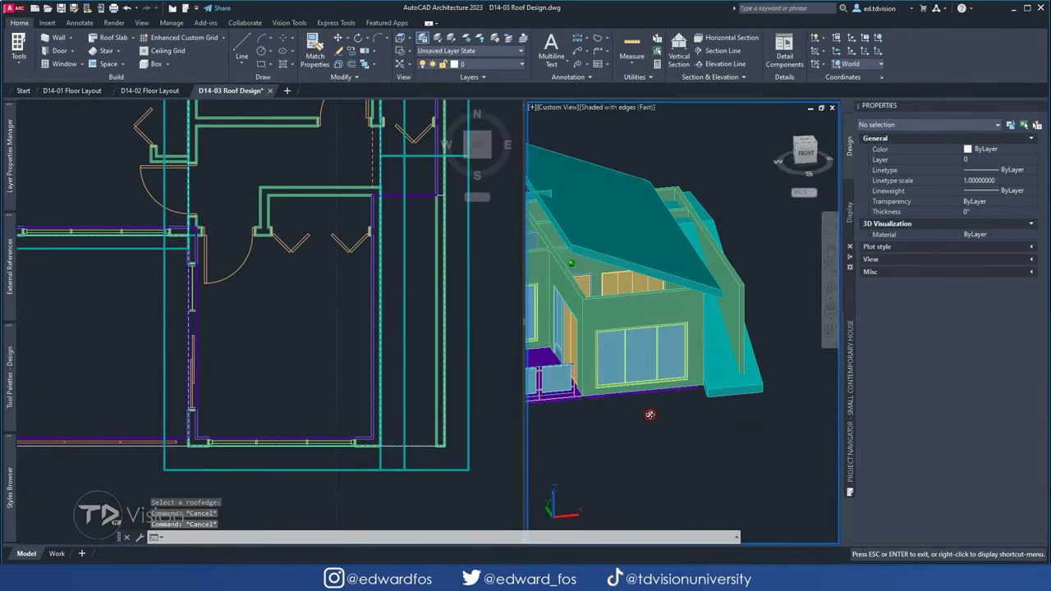
mouse_move(648, 413)
middle_mouse_down("shift")
mouse_move(584, 403)
mouse_move(763, 305)
mouse_move(750, 321)
mouse_move(573, 317)
middle_mouse_up("shift")
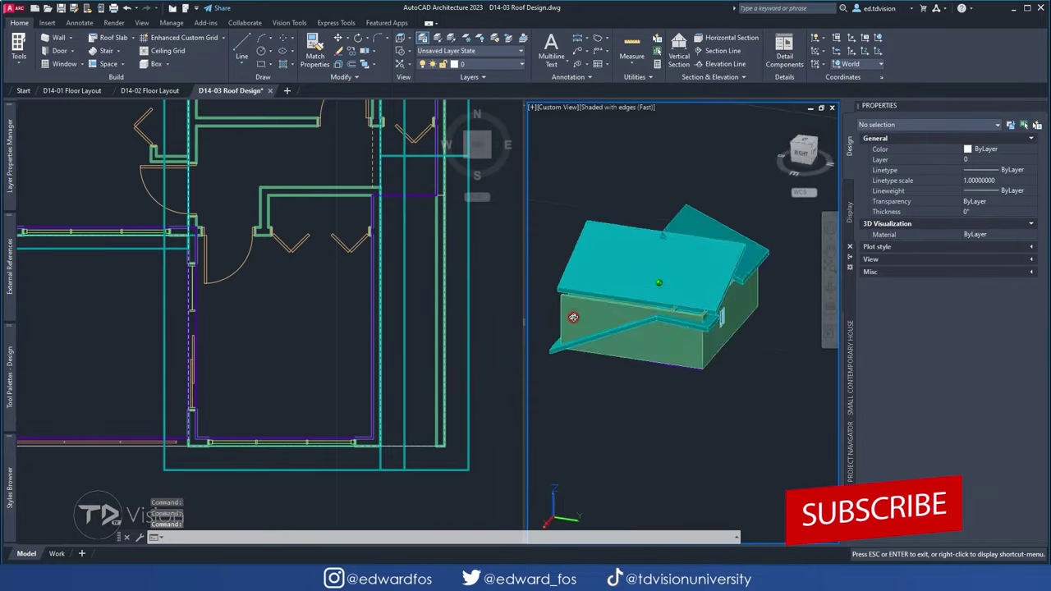
left_click(622, 317)
- Open the floor layout reference for in-place editing and pick a wall
right_click(622, 317)
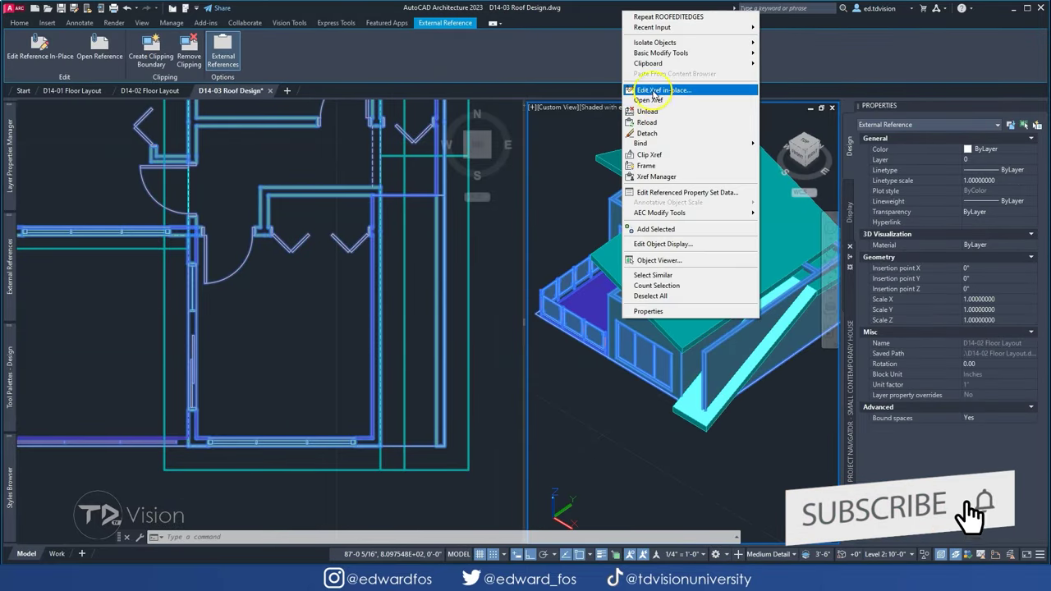
left_click(681, 86)
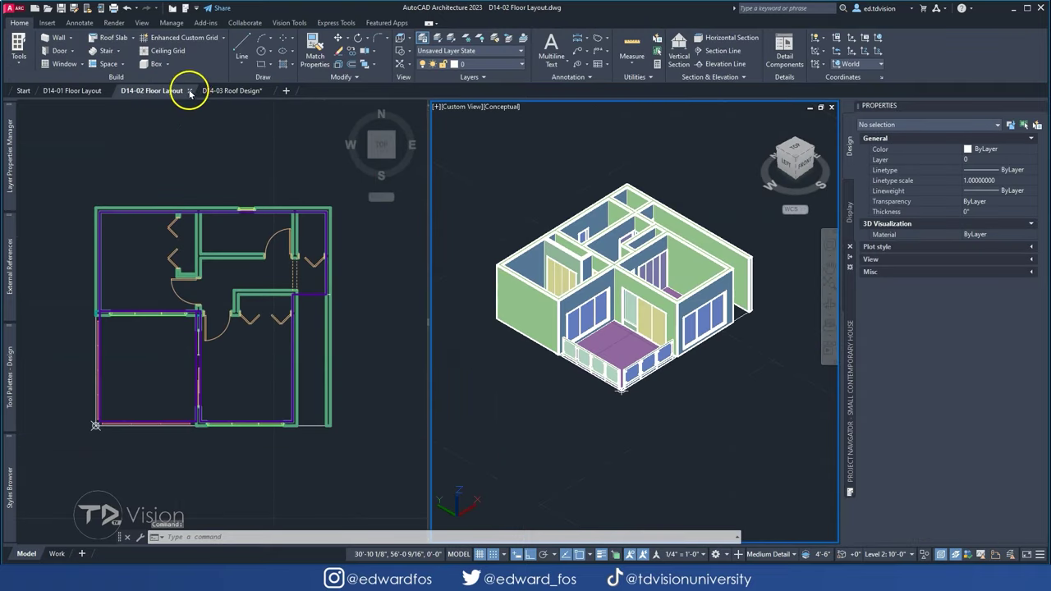
key("Escape")
left_click(706, 344)
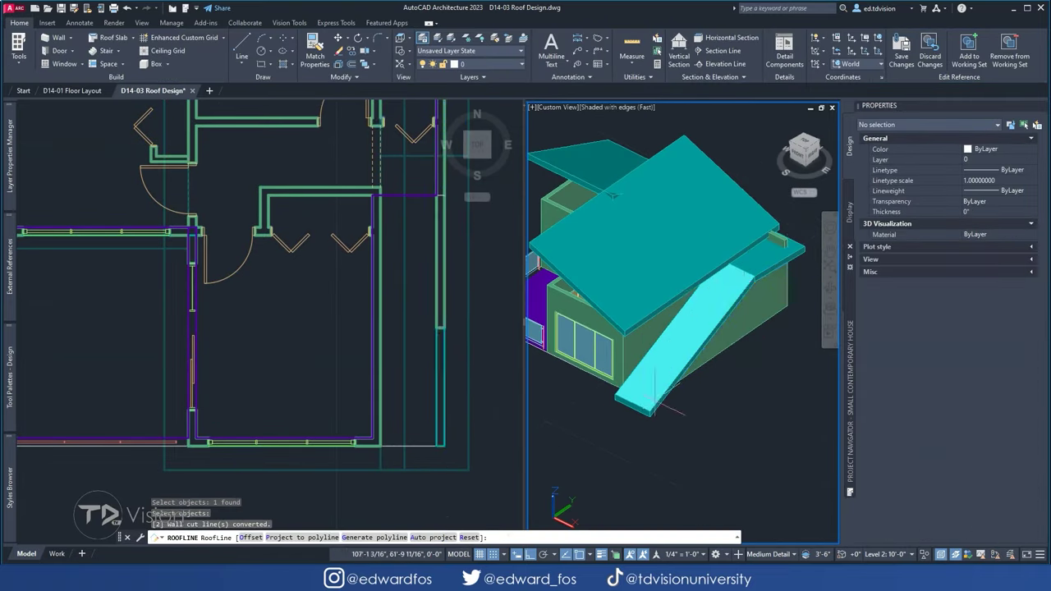
- Cancel the running ROOFLINE command and reorient the 3D view
left_click(705, 47)
key("Escape")
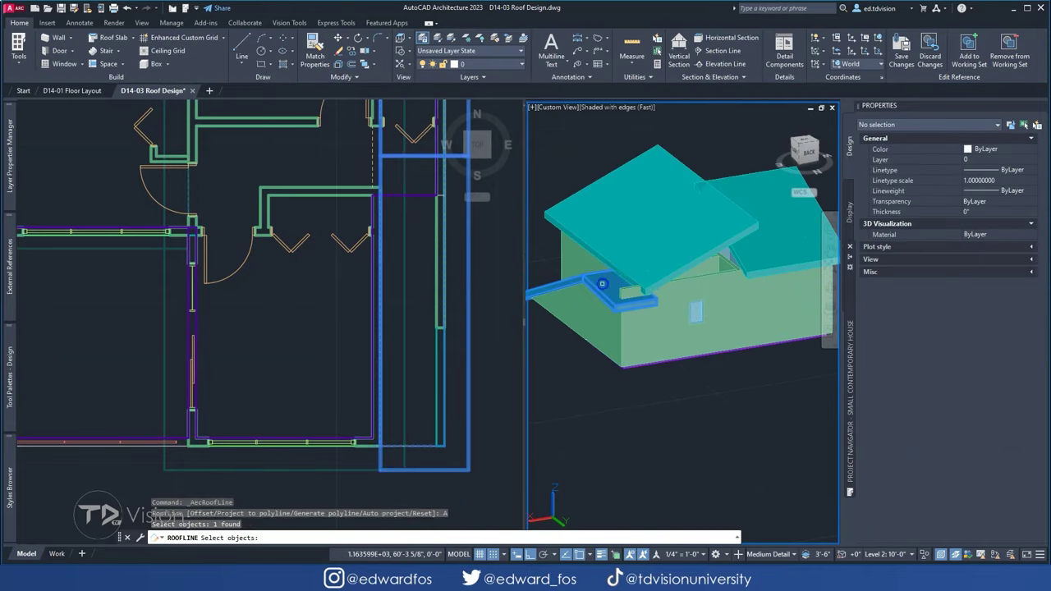
mouse_move(668, 252)
middle_mouse_down("shift")
mouse_move(643, 313)
mouse_move(624, 296)
middle_mouse_up("shift")
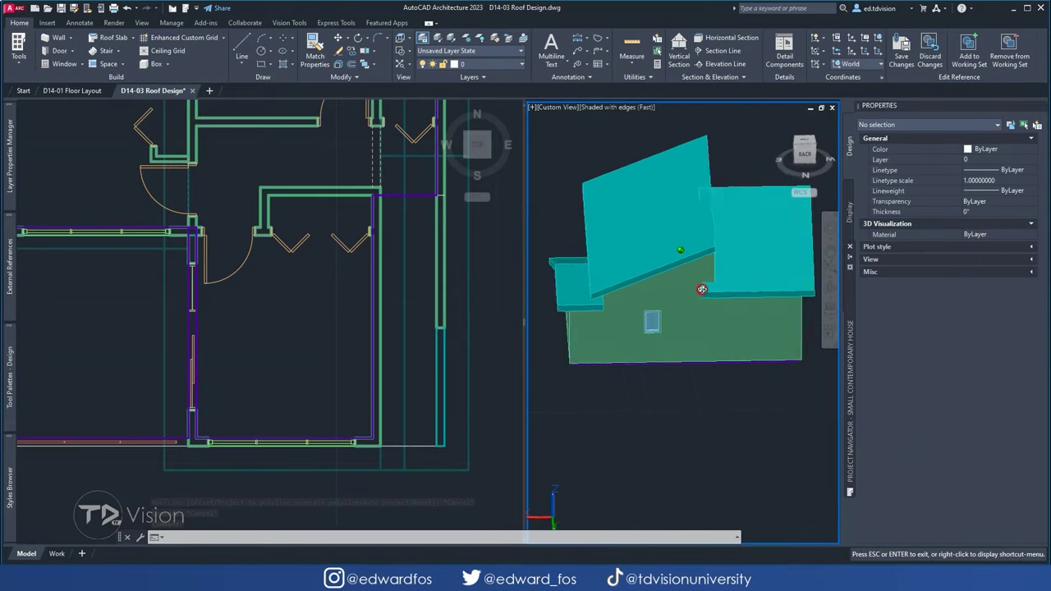
left_click(305, 322)
scroll(304, 321, "down", 3)
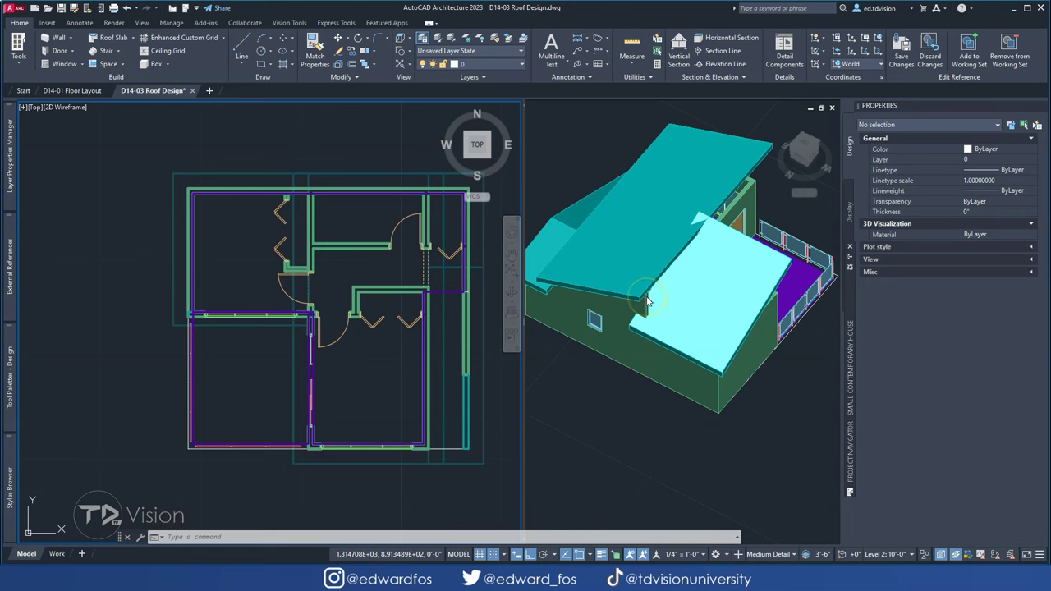
- Save the reference edits and zoom the 3D view onto the roof-wall junction
left_click(901, 47)
key("Return")
left_click(293, 234)
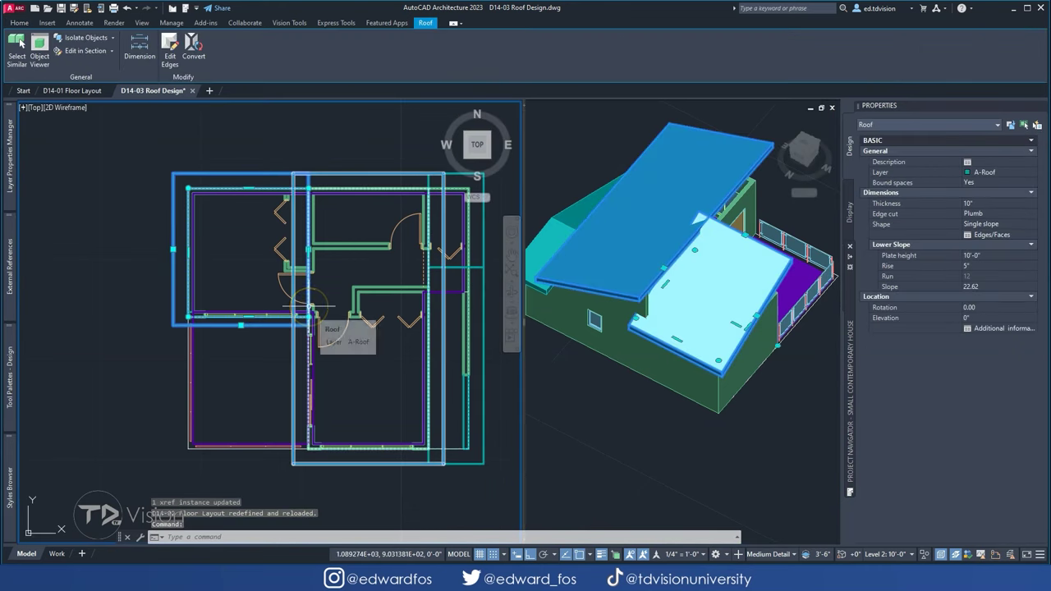
left_click(629, 317)
scroll(629, 317, "up", 4)
scroll(720, 242, "up", 2)
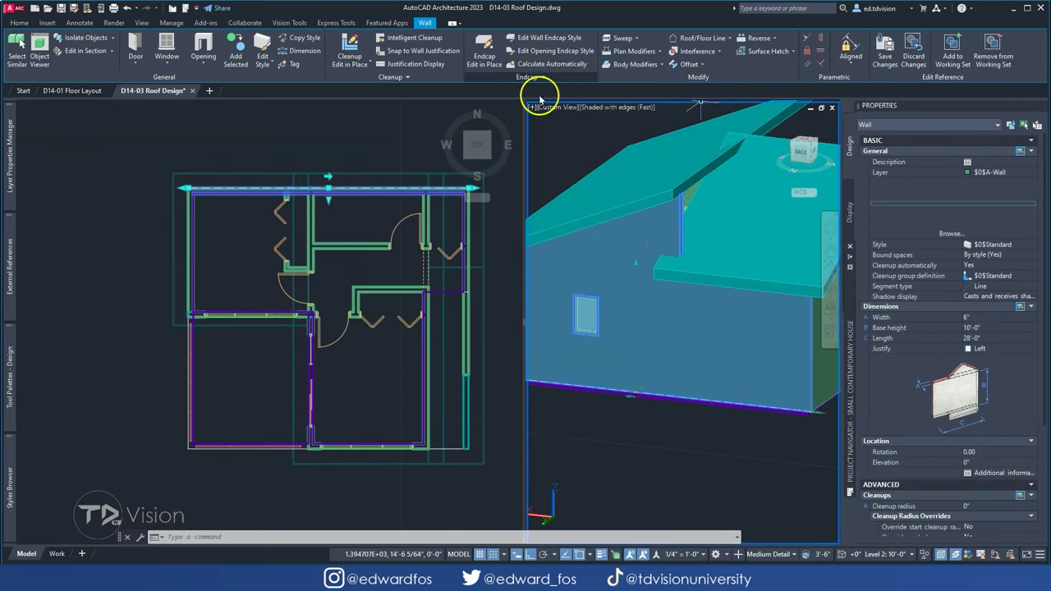
- Try modifying the wall's roof line, dismissing the reference-edit error and reorienting the view
right_click(615, 189)
left_click(729, 39)
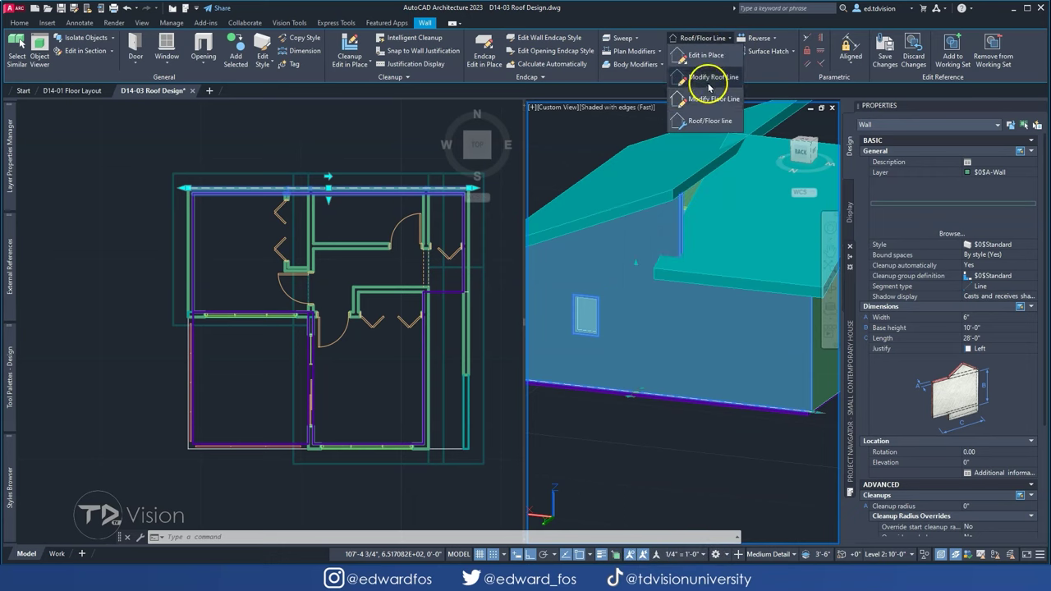
left_click(704, 72)
left_click(598, 300)
mouse_move(673, 235)
middle_mouse_down("shift")
mouse_move(667, 260)
mouse_move(697, 125)
middle_mouse_up("shift")
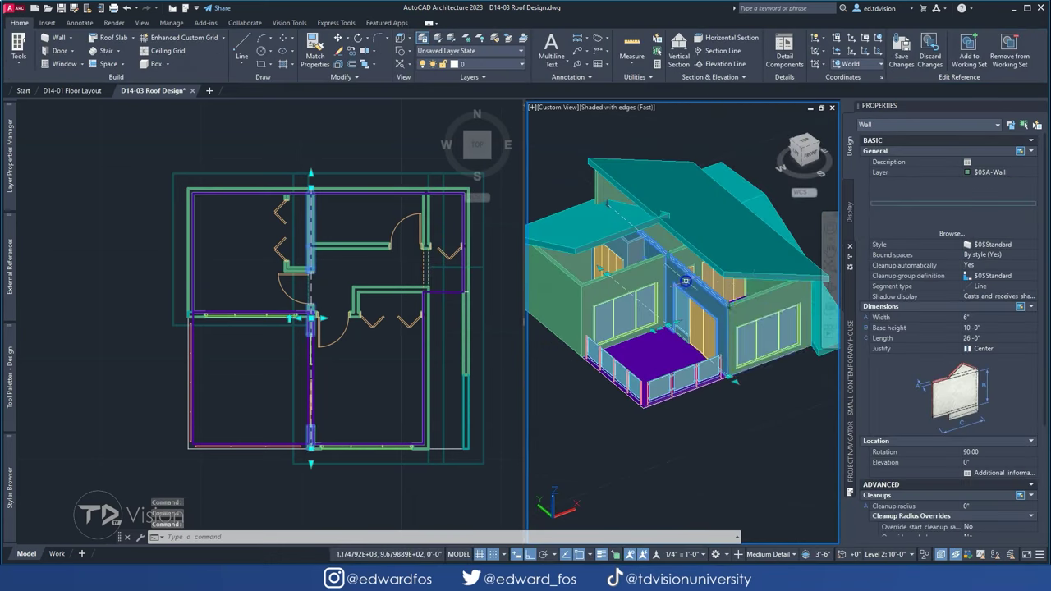
left_click(697, 125)
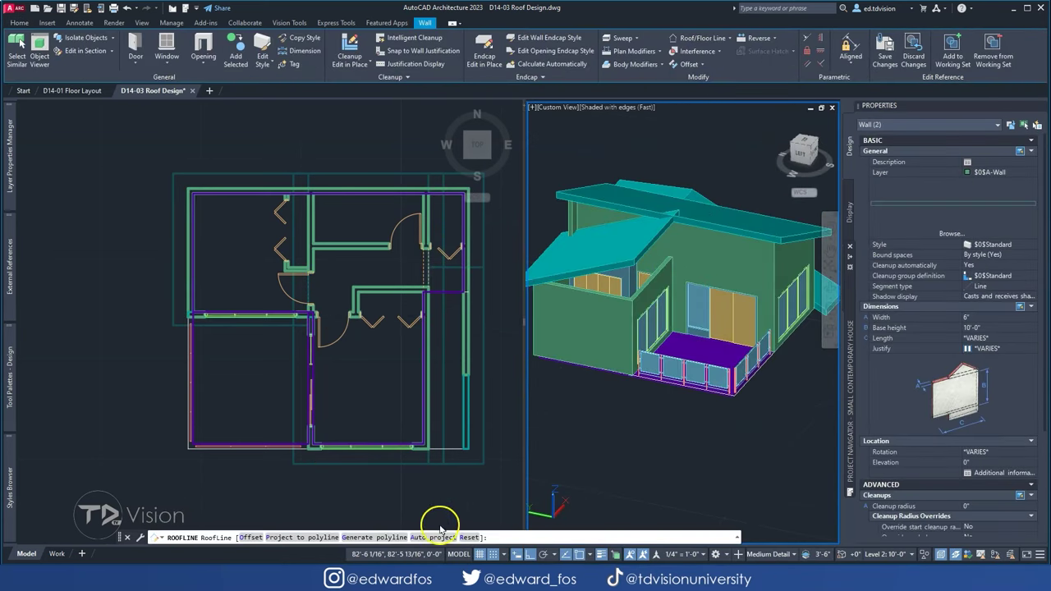
key("Escape")
scroll(669, 262, "down", 2)
scroll(583, 232, "up", 5)
scroll(583, 233, "down", 5)
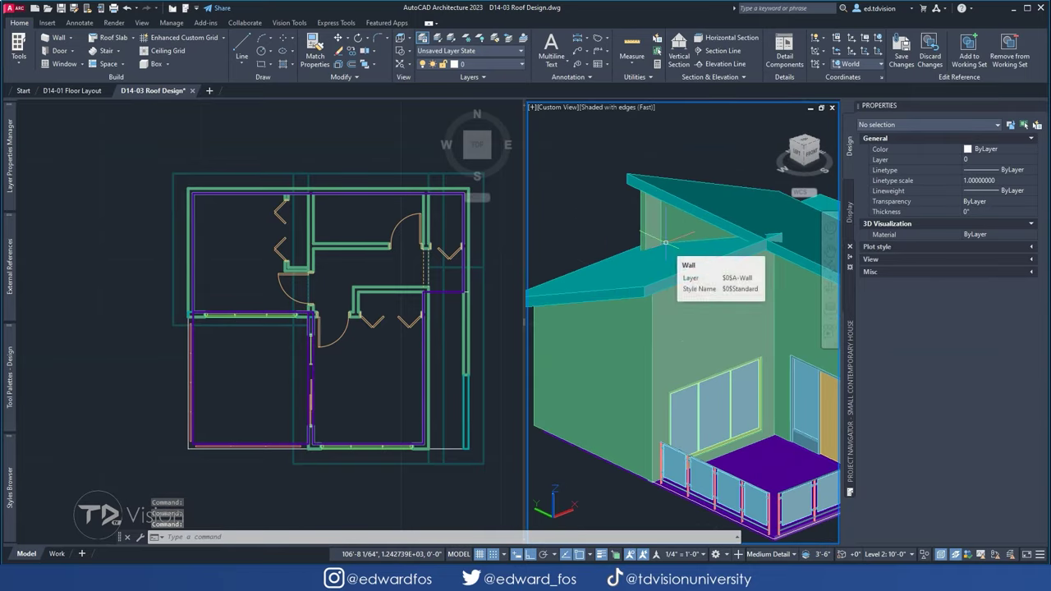
- Edit the wall's top profile in place, moving its top vertices toward the roof slope
left_click(600, 328)
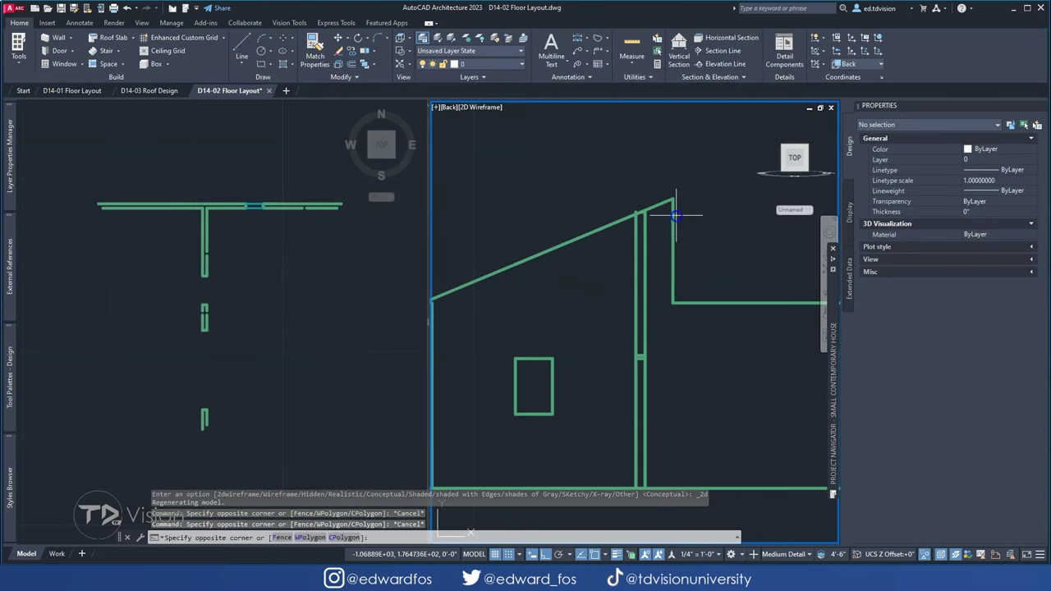
double_click(676, 215)
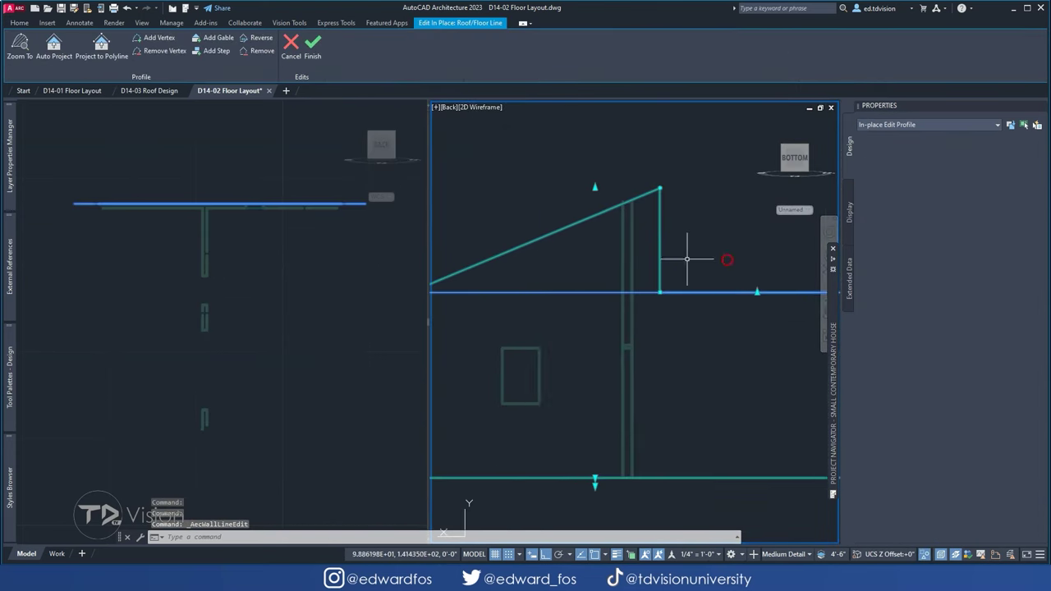
left_click(623, 156)
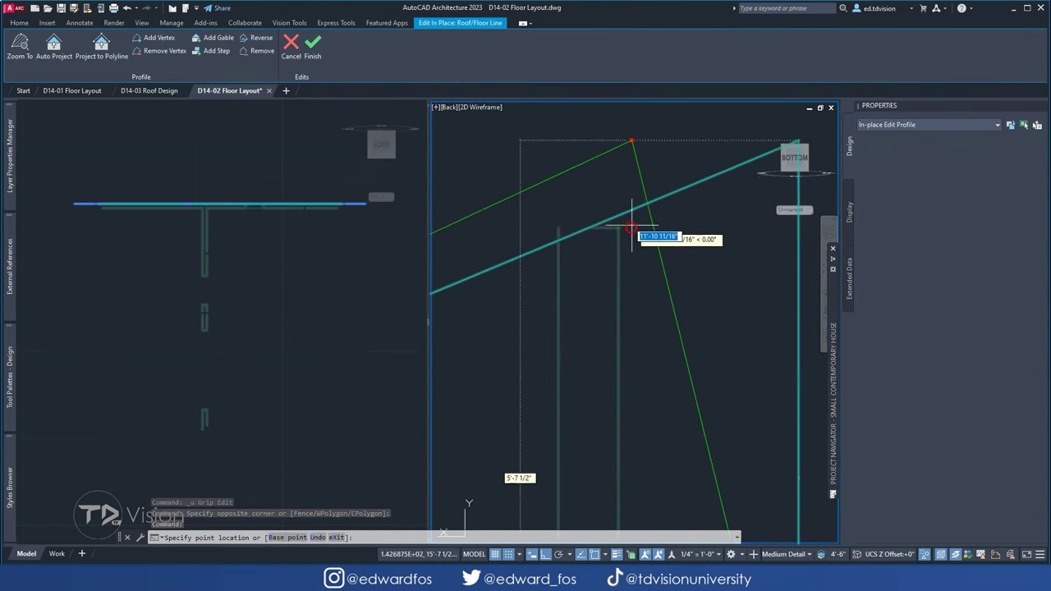
key("Escape")
left_click(616, 235)
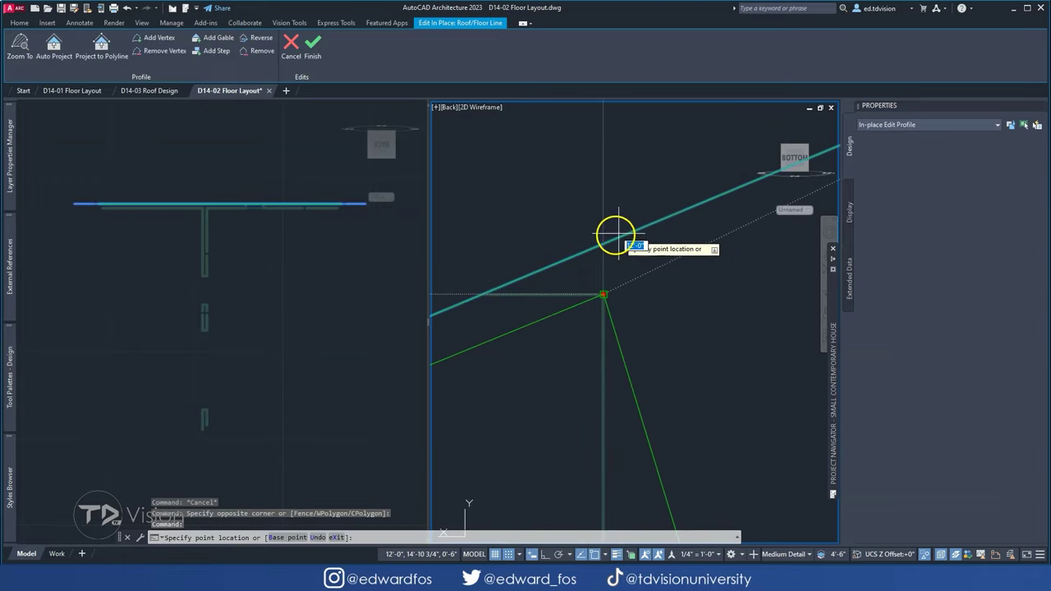
left_click(648, 251)
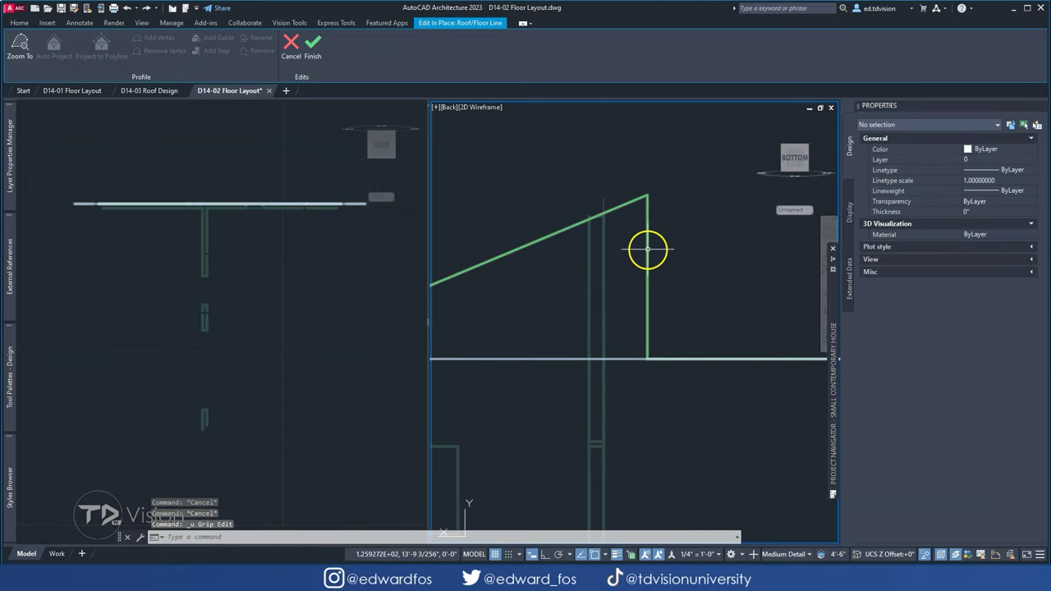
left_click(648, 195)
left_click(535, 246)
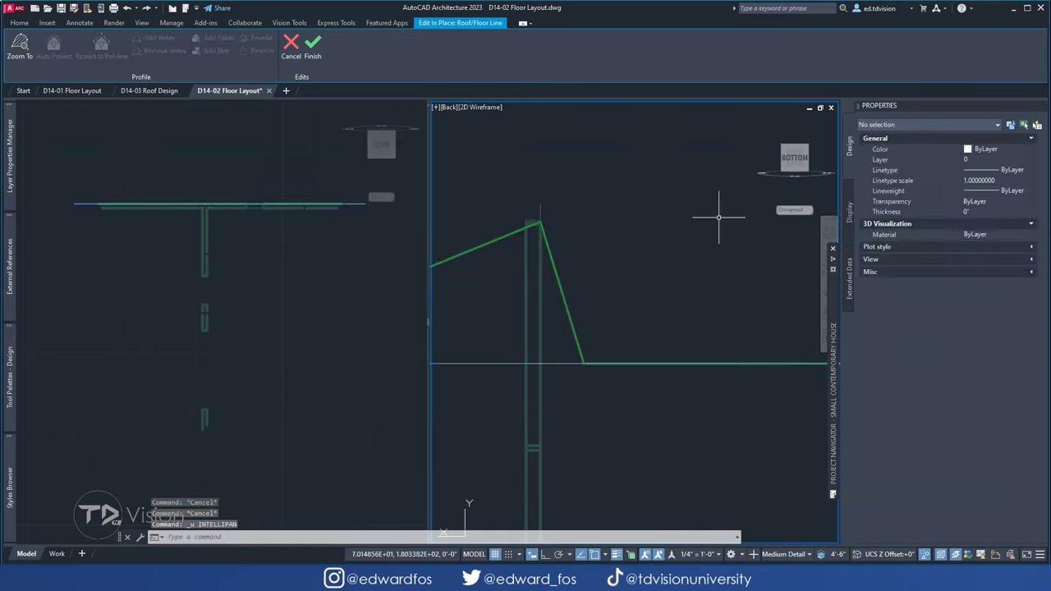
key("Escape")
key("Escape")
key("ctrl+z")
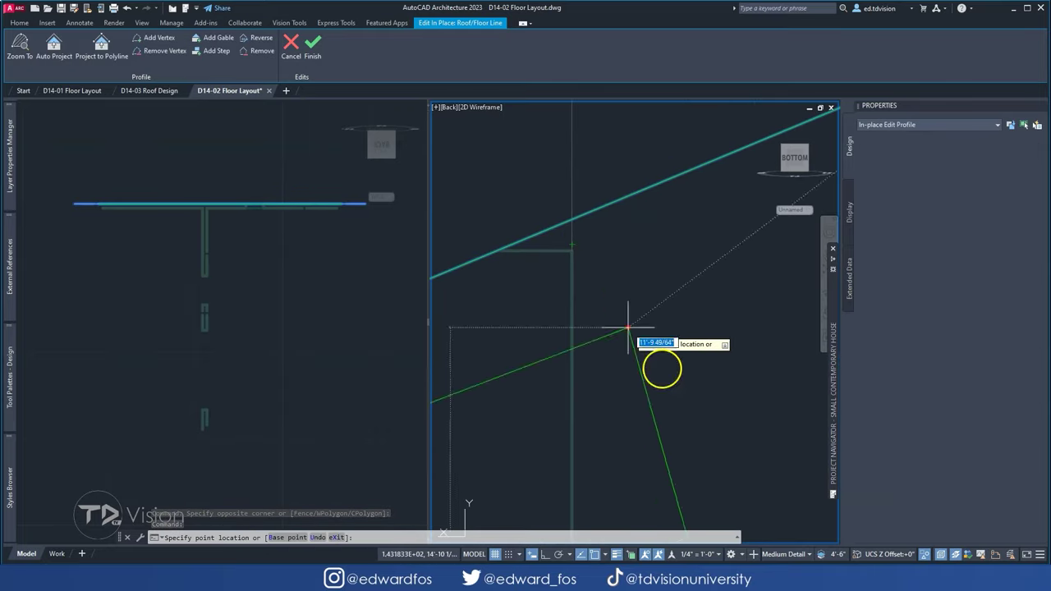
- Finish the profile edit and view the reshaped wall in Conceptual style
left_click(605, 554)
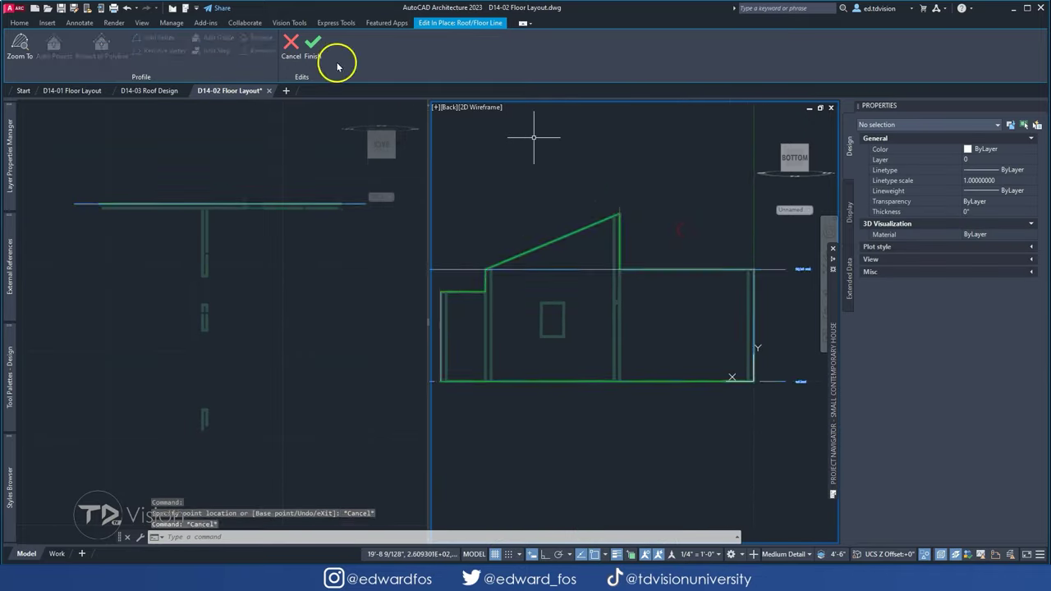
left_click(313, 45)
left_click(956, 554)
left_click(504, 107)
left_click(553, 148)
scroll(594, 305, "up", 5)
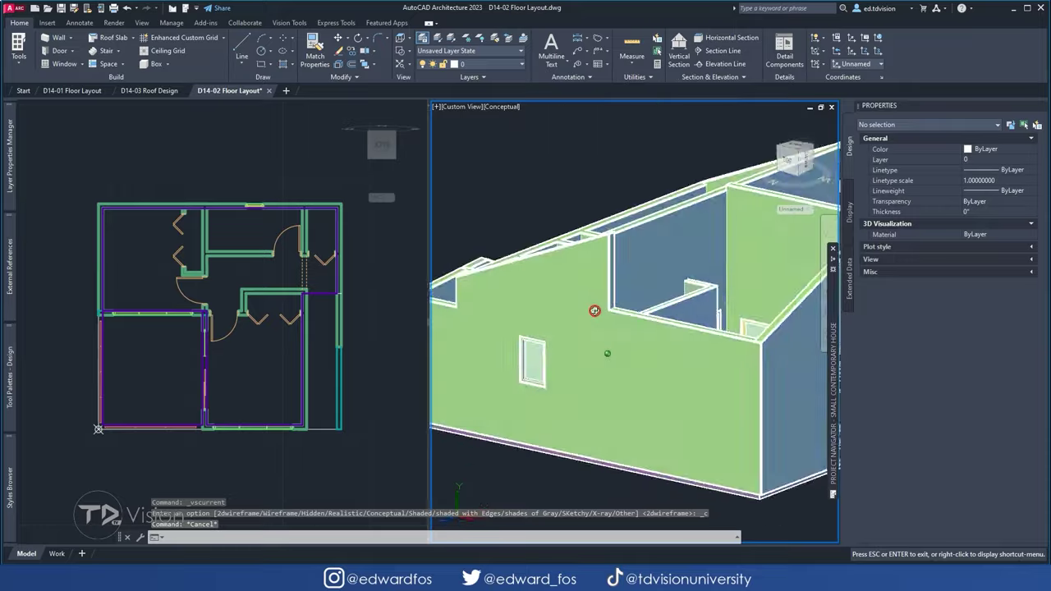
scroll(695, 276, "down", 8)
middle_click_drag(695, 275, 722, 296, "shift")
- Switch to D14-03 Roof Design and select the lower roof
left_click(156, 90)
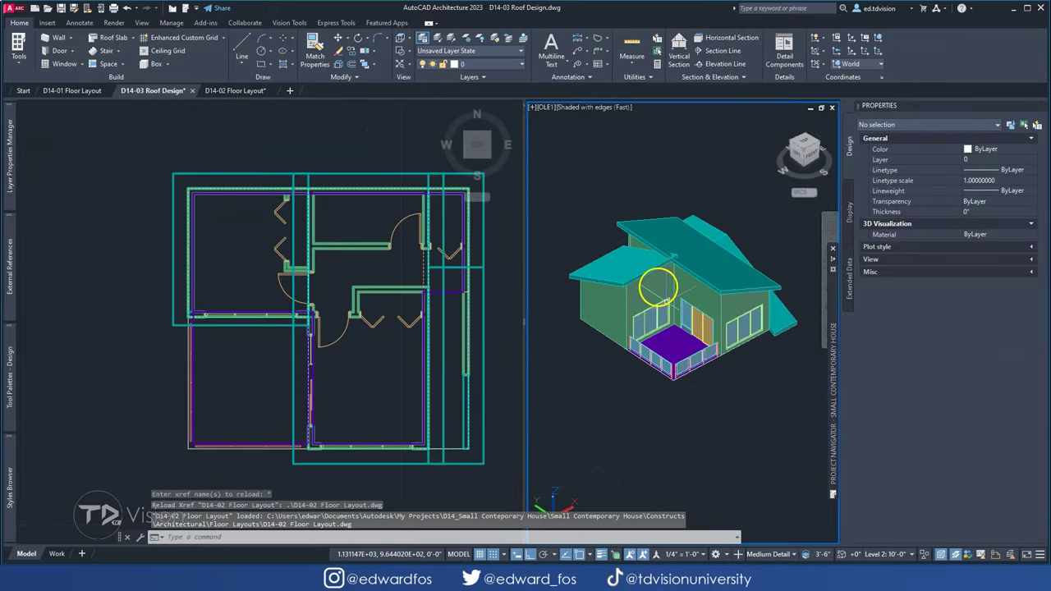
scroll(662, 301, "up", 3)
scroll(697, 277, "up", 2)
scroll(694, 302, "down", 3)
scroll(695, 302, "down", 3)
mouse_move(695, 302)
middle_mouse_down("shift")
mouse_move(563, 304)
mouse_move(634, 308)
middle_mouse_up("shift")
scroll(666, 230, "up", 4)
left_click(639, 225)
- Adjust an edge of the lower roof with Edit Edges in the plan view
left_click(227, 274)
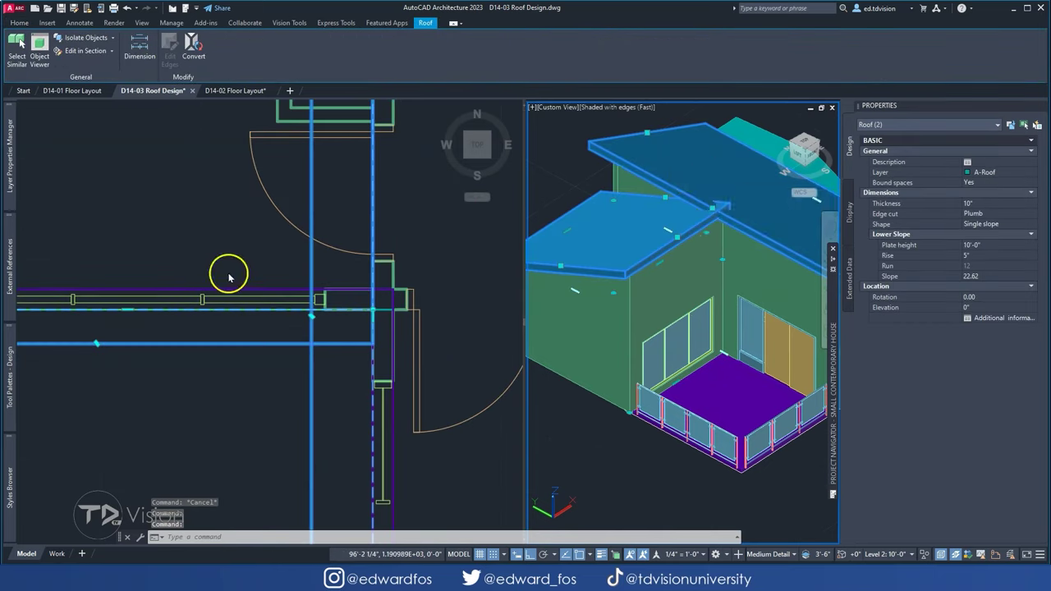
scroll(287, 345, "down", 3)
scroll(402, 427, "up", 3)
scroll(410, 329, "down", 2)
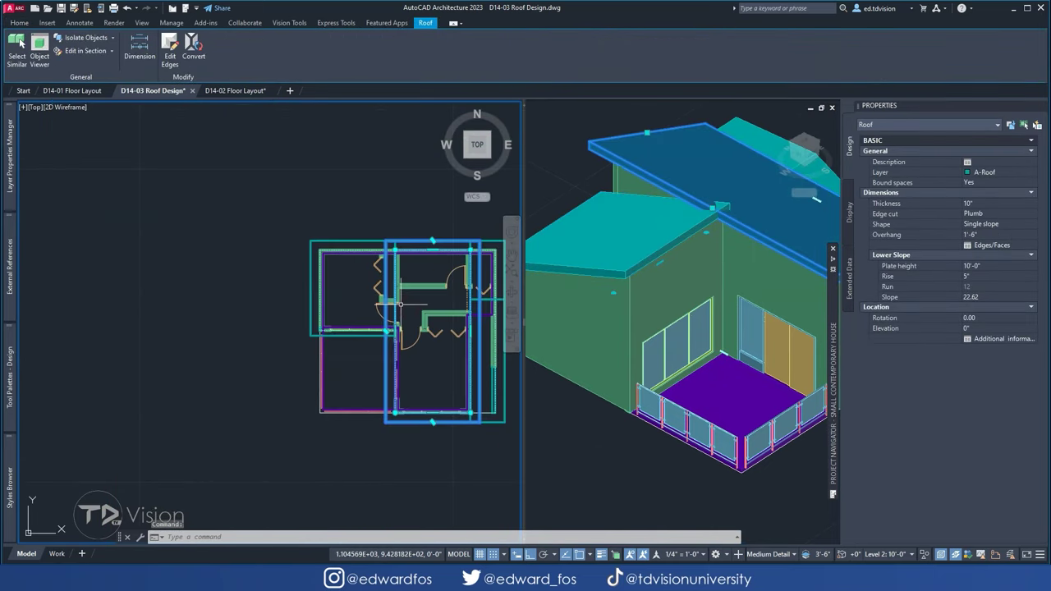
scroll(403, 312, "up", 2)
left_click(170, 49)
left_click(403, 312)
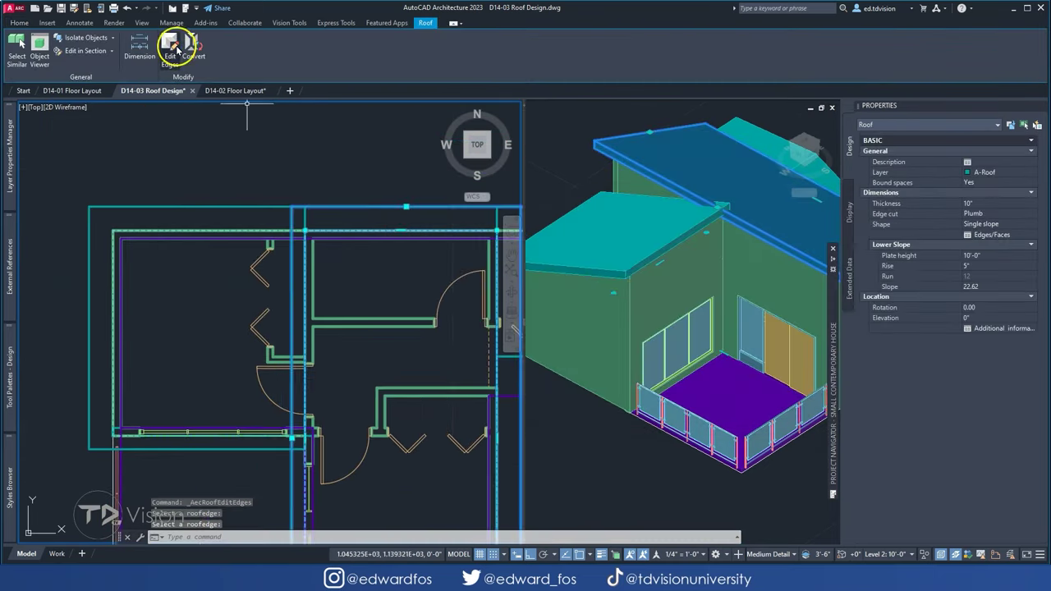
scroll(736, 198, "up", 5)
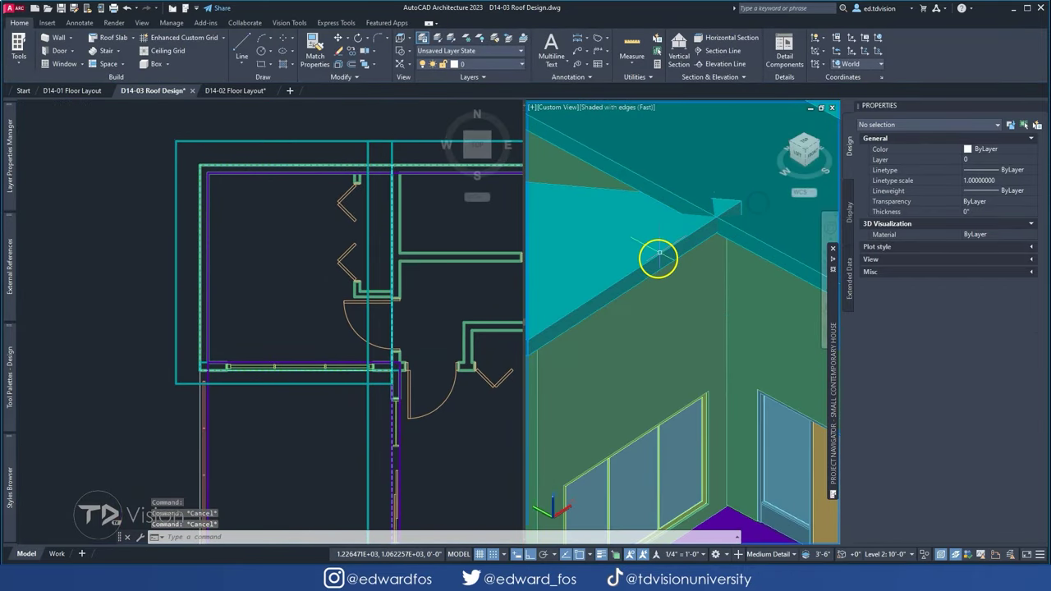
- Draw a box mass element and place it on top of the lower roof
left_click(168, 63)
left_click(165, 86)
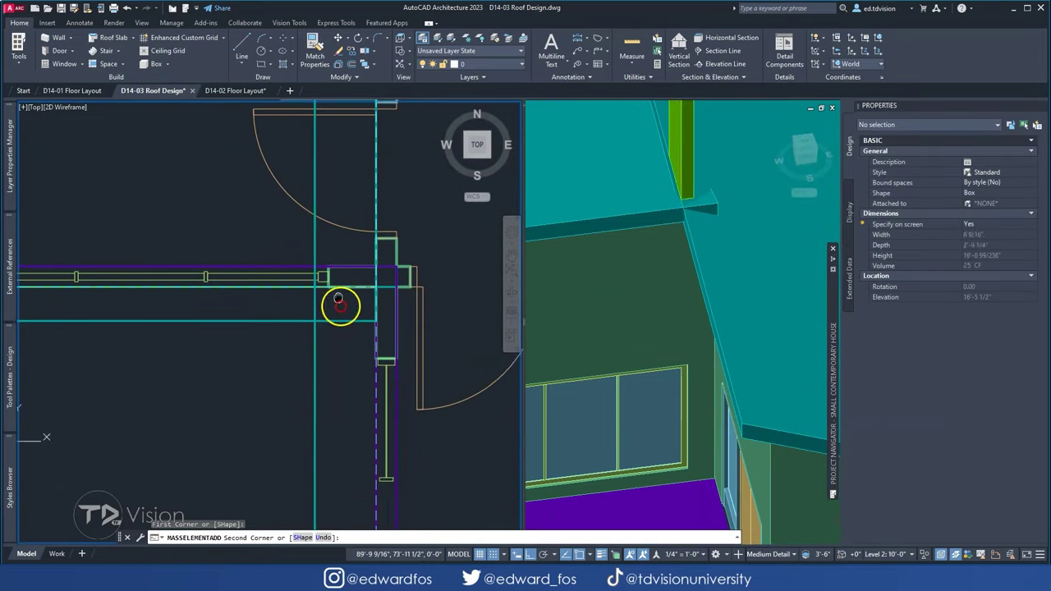
left_click(396, 473)
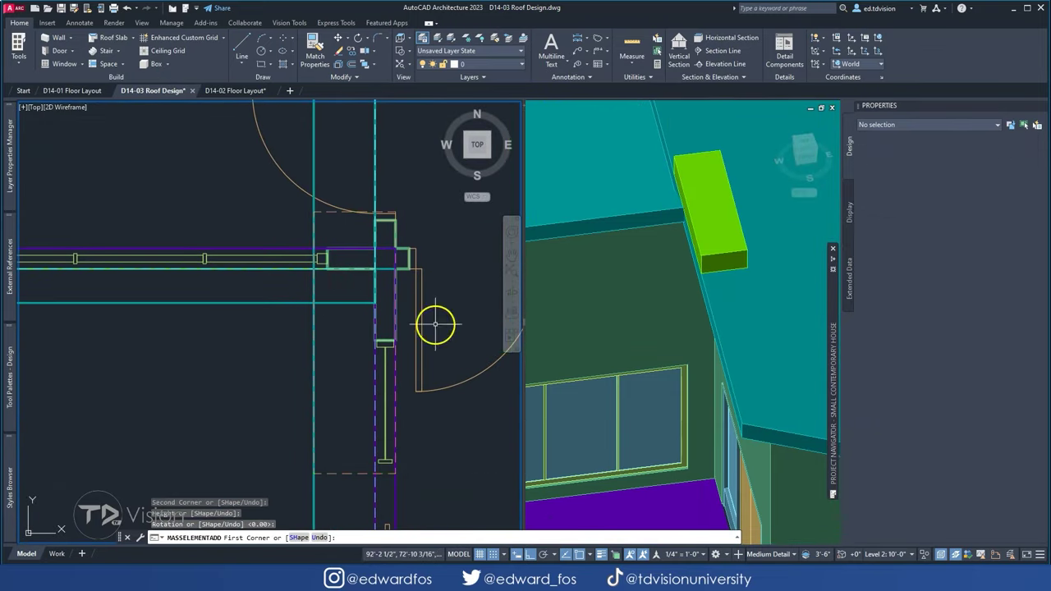
left_click(749, 179)
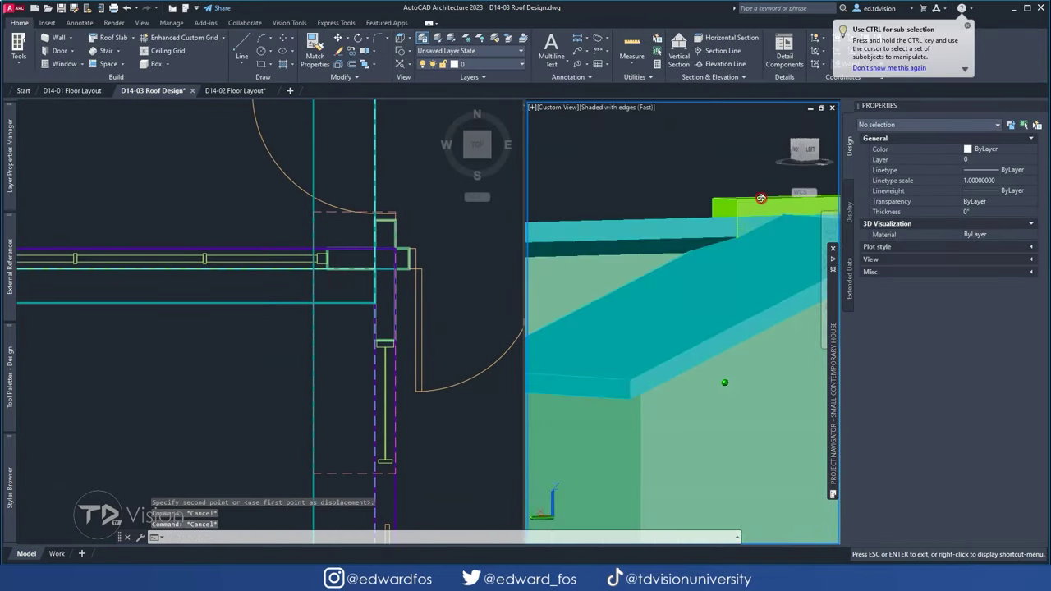
- Convert the roof into roof slabs, inspect them, then switch to D14-02 Floor Layout
left_click(756, 277)
scroll(586, 193, "down", 3)
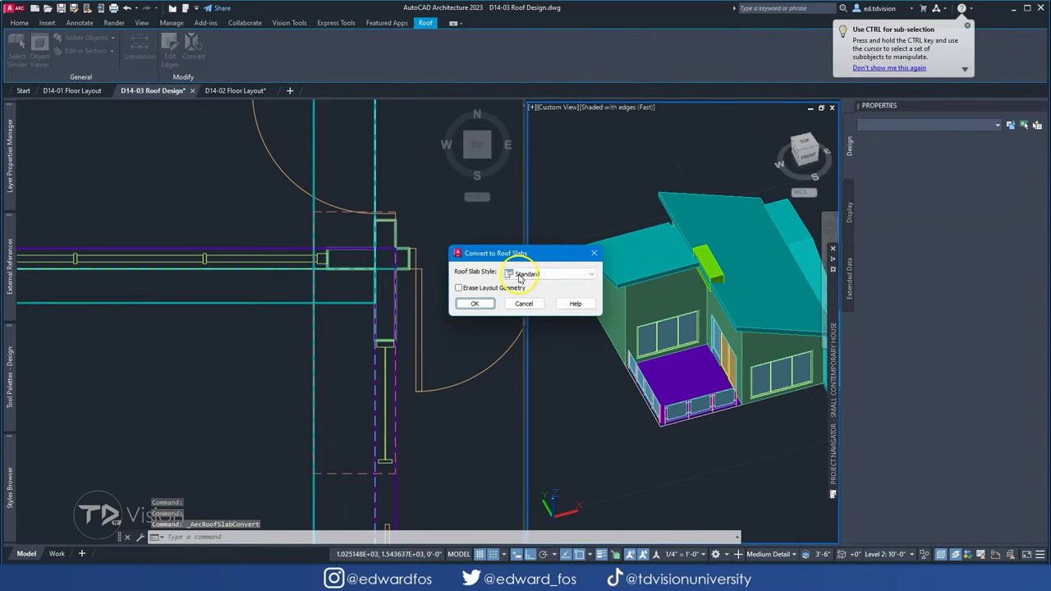
left_click(483, 298)
middle_click_drag(652, 239, 749, 257, "shift")
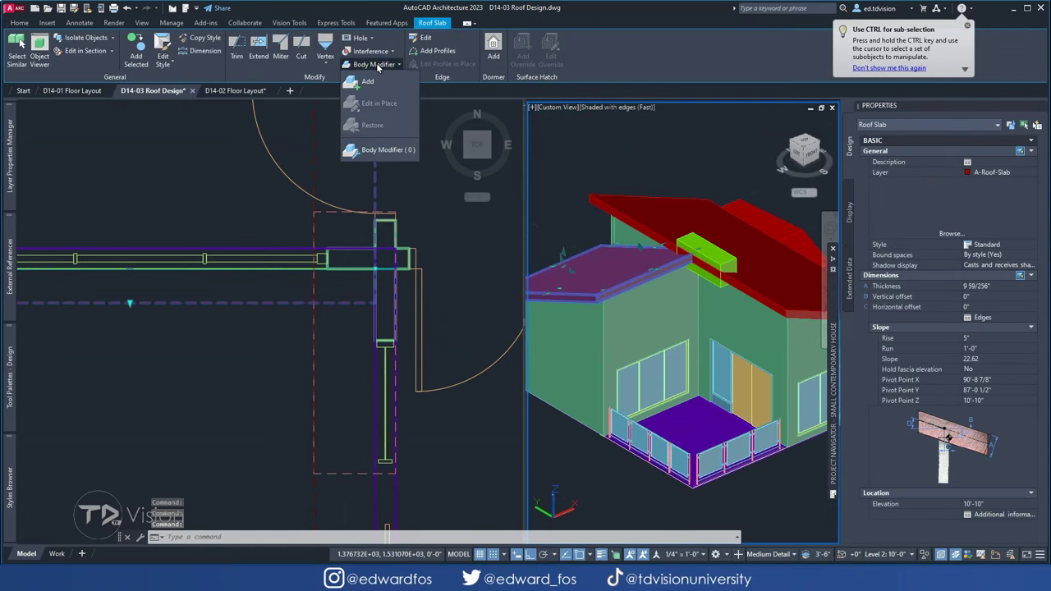
left_click(380, 82)
key("Escape")
key("Escape")
key("Escape")
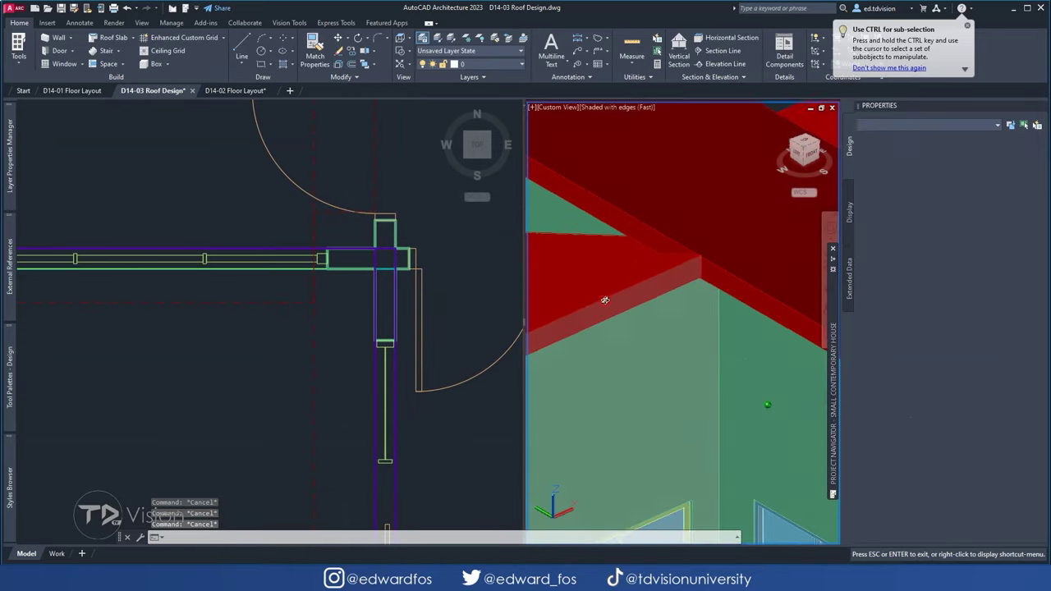
scroll(587, 256, "up", 5)
mouse_move(587, 255)
middle_mouse_down("shift")
mouse_move(614, 296)
mouse_move(679, 222)
mouse_move(664, 227)
mouse_move(786, 294)
mouse_move(739, 312)
middle_mouse_up("shift")
left_click(236, 91)
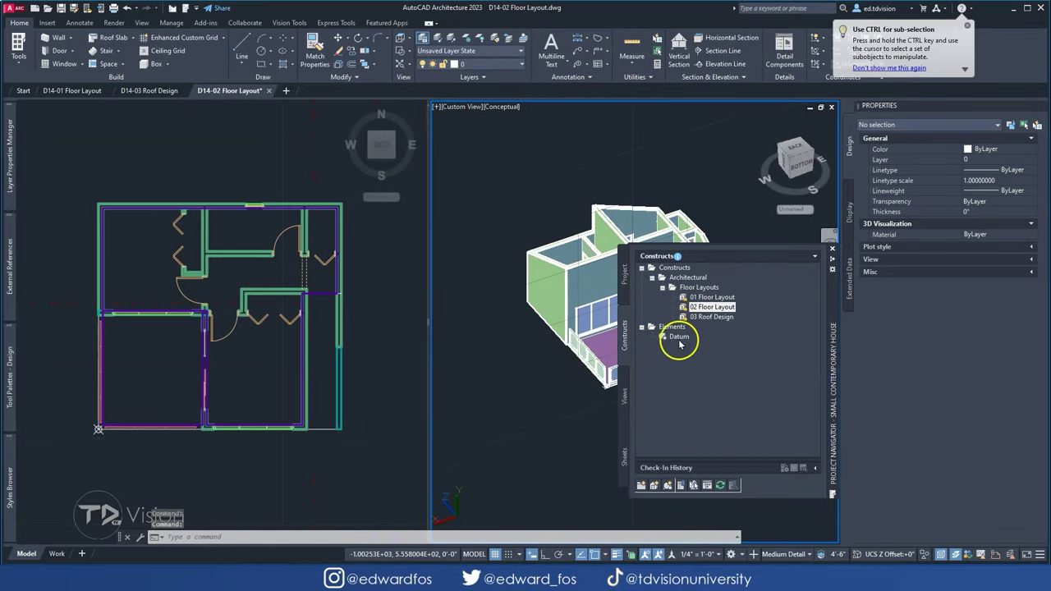
- Open the 3D Working View, adjust its view settings and turn on the live section cut
double_click(714, 298)
right_click(699, 304)
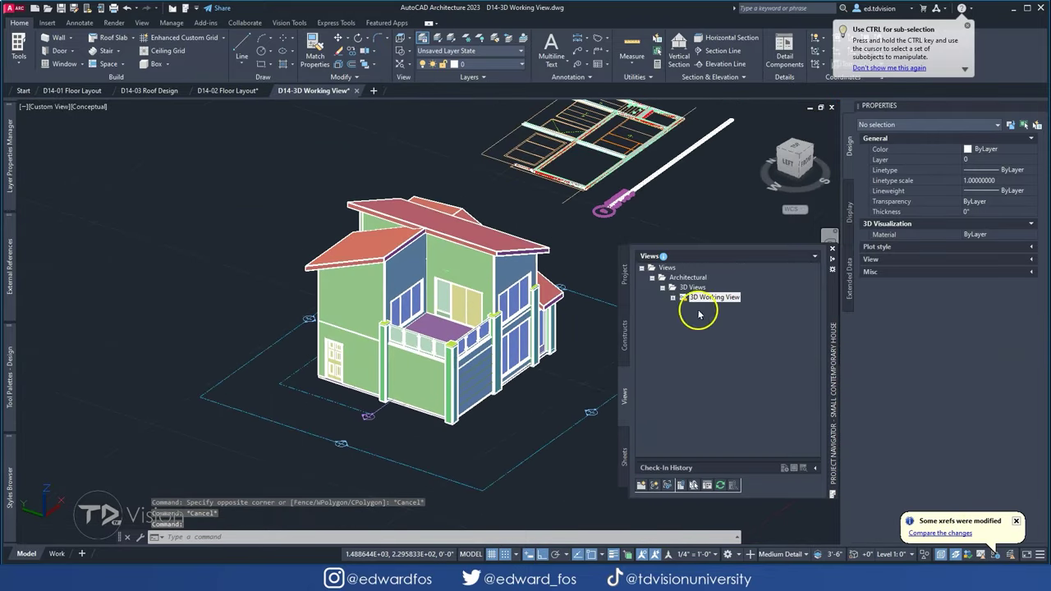
left_click(173, 148)
left_click(312, 510)
left_click(482, 428)
left_click(141, 42)
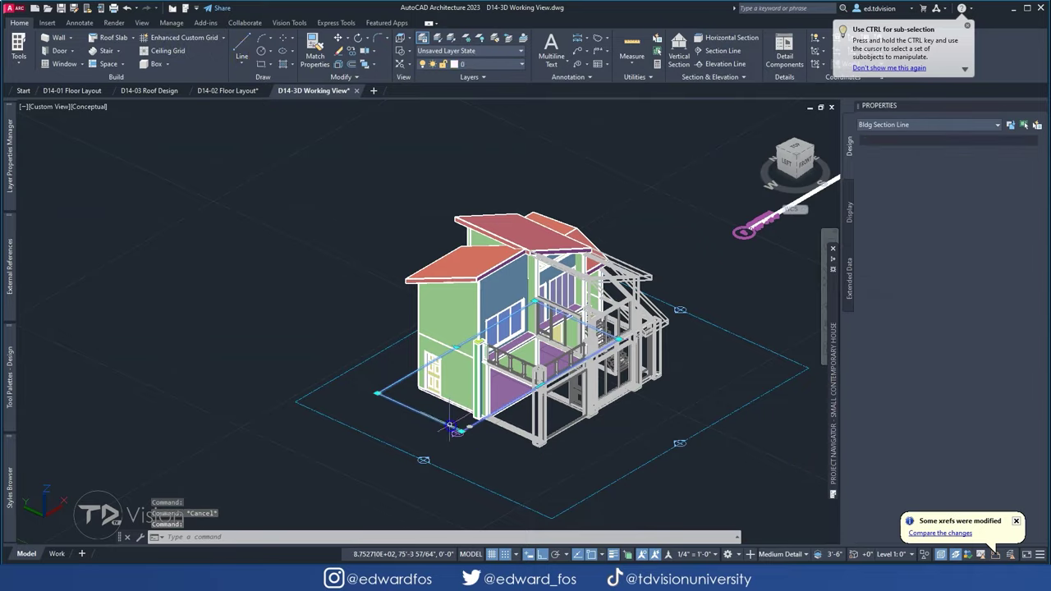
key("Escape")
middle_click_drag(451, 427, 567, 261, "shift")
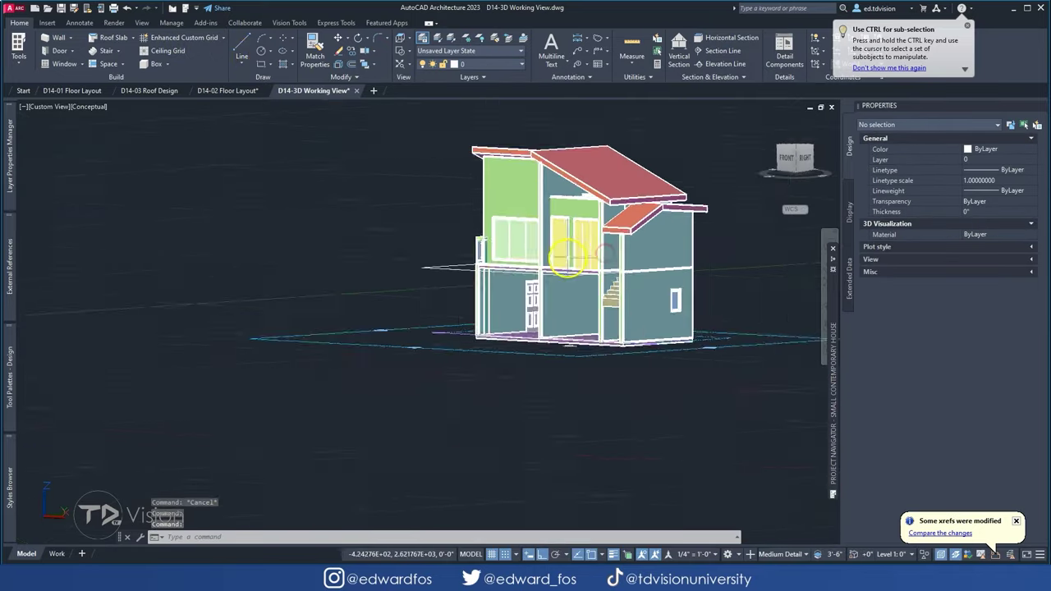
middle_click_drag(567, 261, 448, 223, "shift")
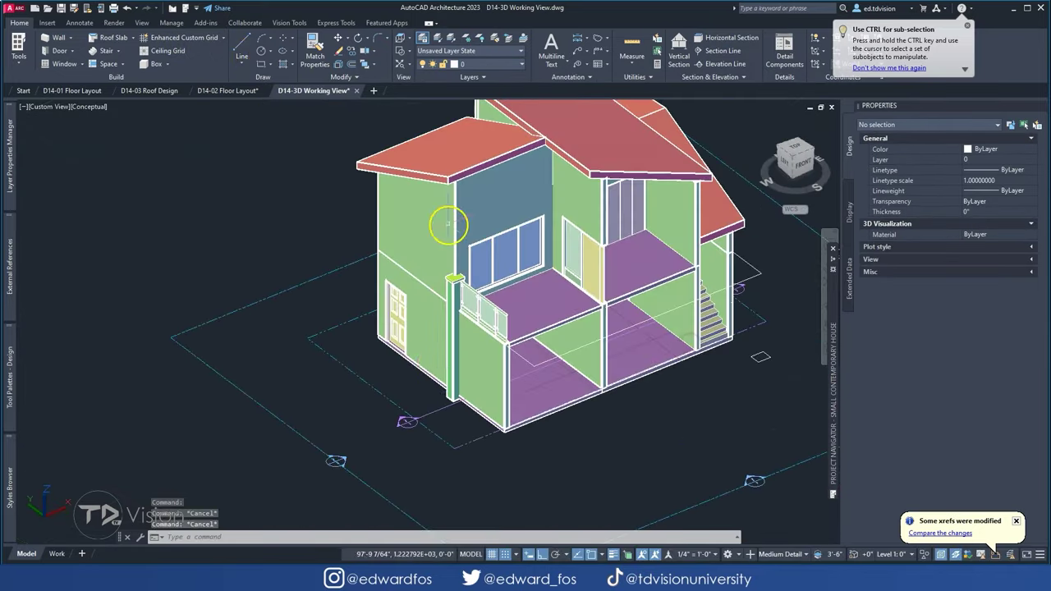
- Refresh the 2D elevation so it reflects the latest model changes
left_click(448, 224)
left_click(70, 107)
left_click(105, 134)
left_click(274, 287)
scroll(353, 175, "up", 3)
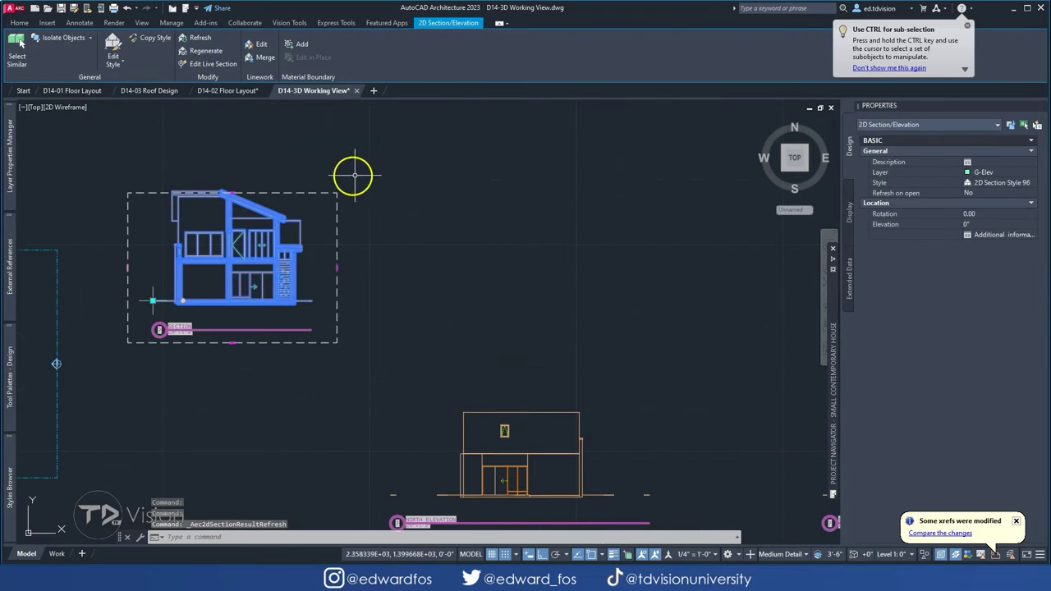
scroll(353, 175, "up", 5)
scroll(340, 253, "up", 2)
scroll(340, 254, "down", 10)
key("Escape")
key("Escape")
key("Escape")
scroll(465, 270, "up", 2)
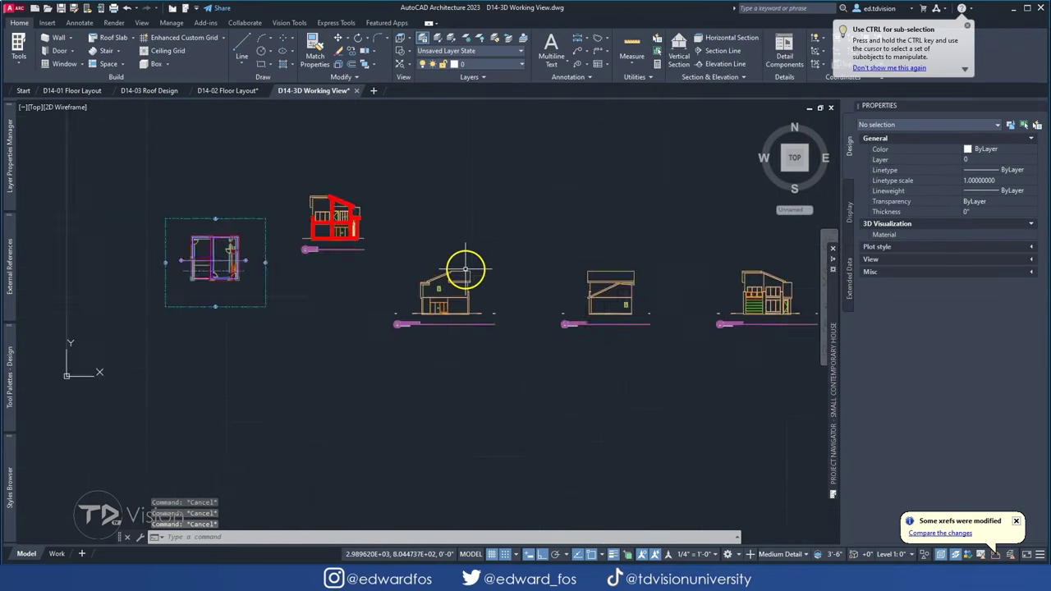
scroll(466, 269, "up", 3)
- Add an 'Elevation' view category under Architectural, then switch to D14-02 Floor Layout
right_click(687, 278)
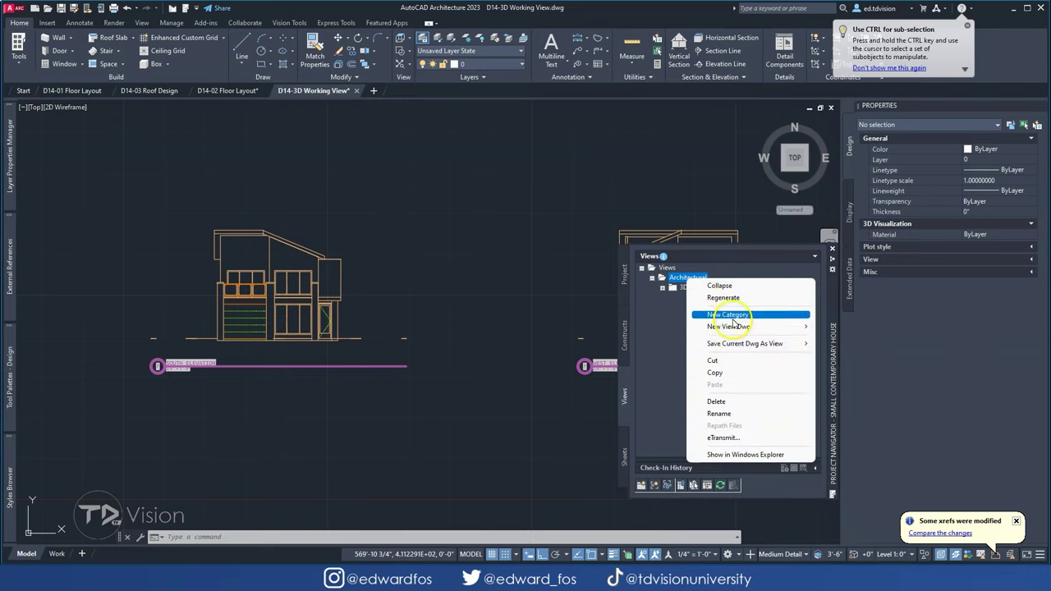
left_click(731, 316)
type("Elevation")
key("Return")
scroll(605, 324, "down", 3)
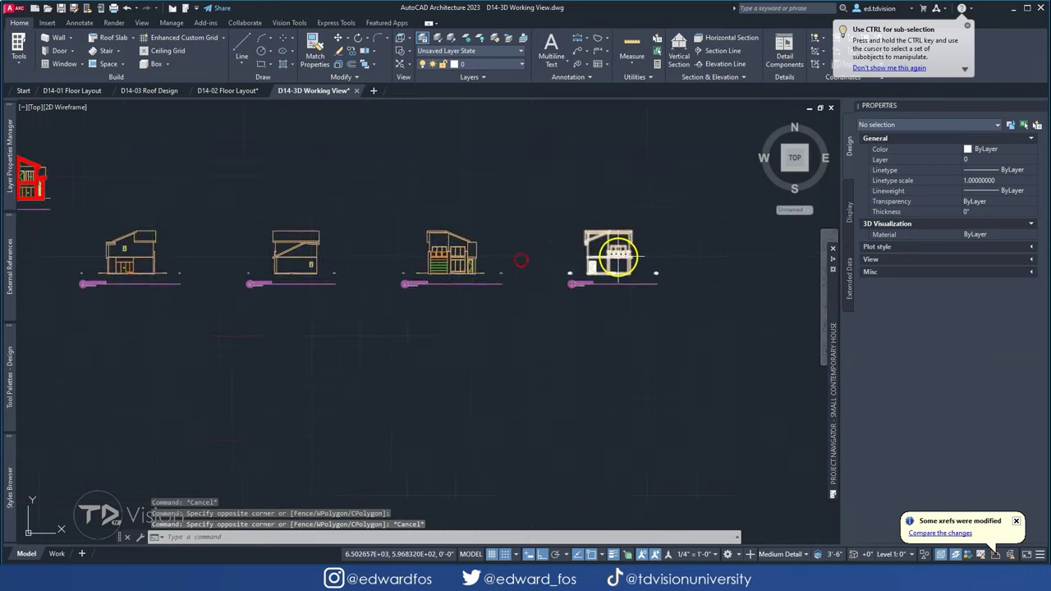
scroll(528, 258, "up", 4)
scroll(563, 227, "down", 1)
scroll(458, 235, "down", 2)
scroll(458, 235, "down", 2)
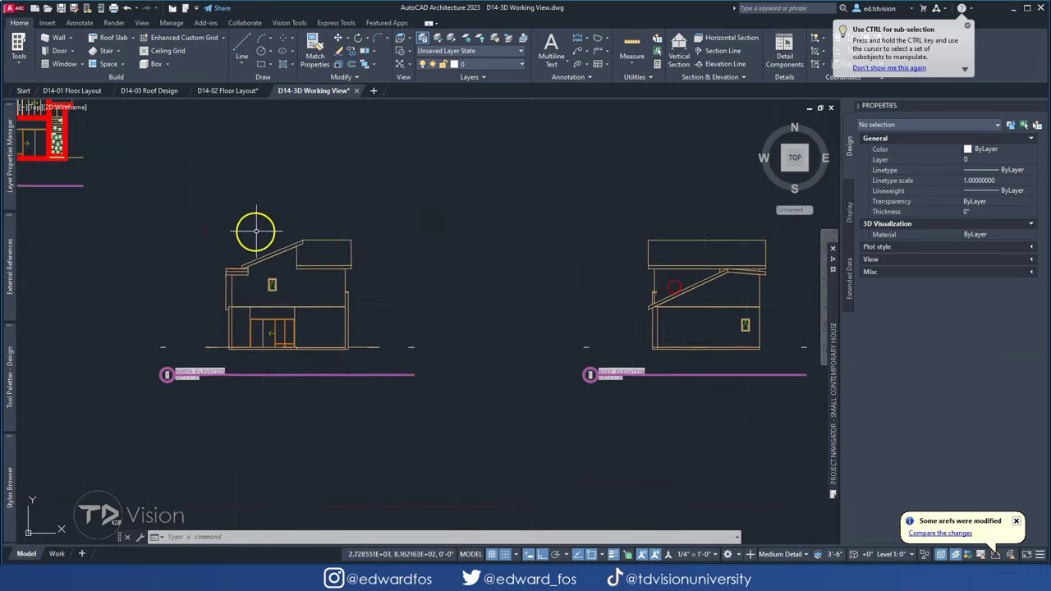
scroll(254, 235, "up", 4)
key("ctrl+Tab")
- Isolate the window assembly and sloped wall in a wireframe Front view
scroll(181, 263, "up", 5)
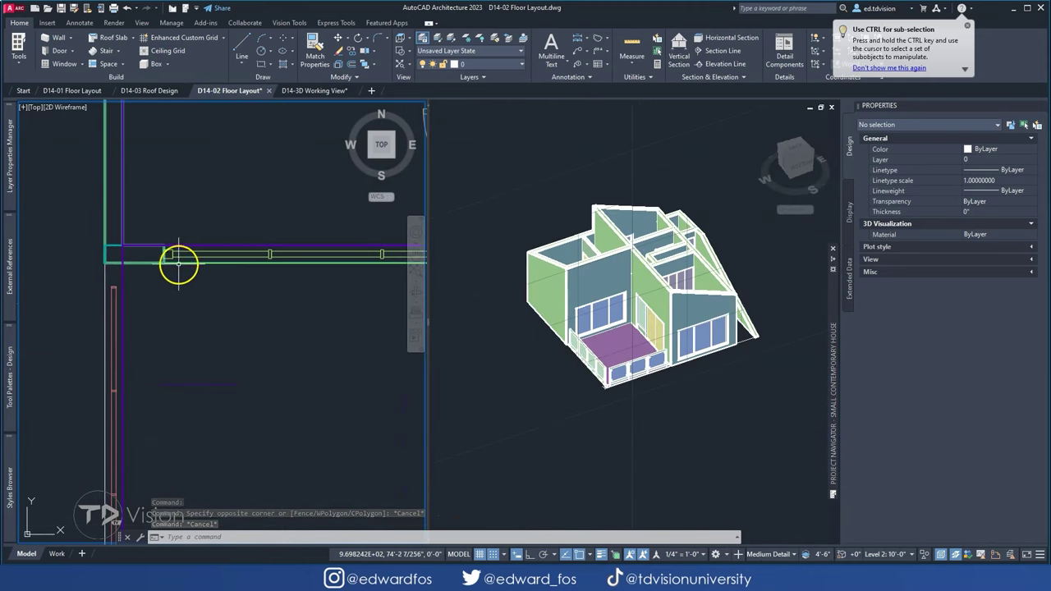
left_click(181, 256)
left_click(993, 285)
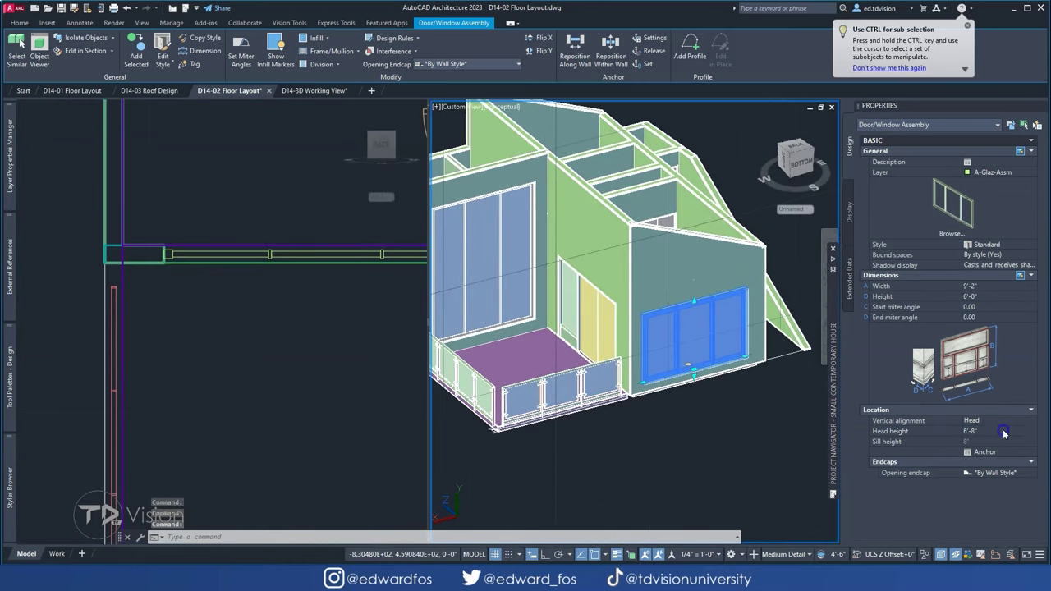
left_click(459, 106)
left_click(528, 181)
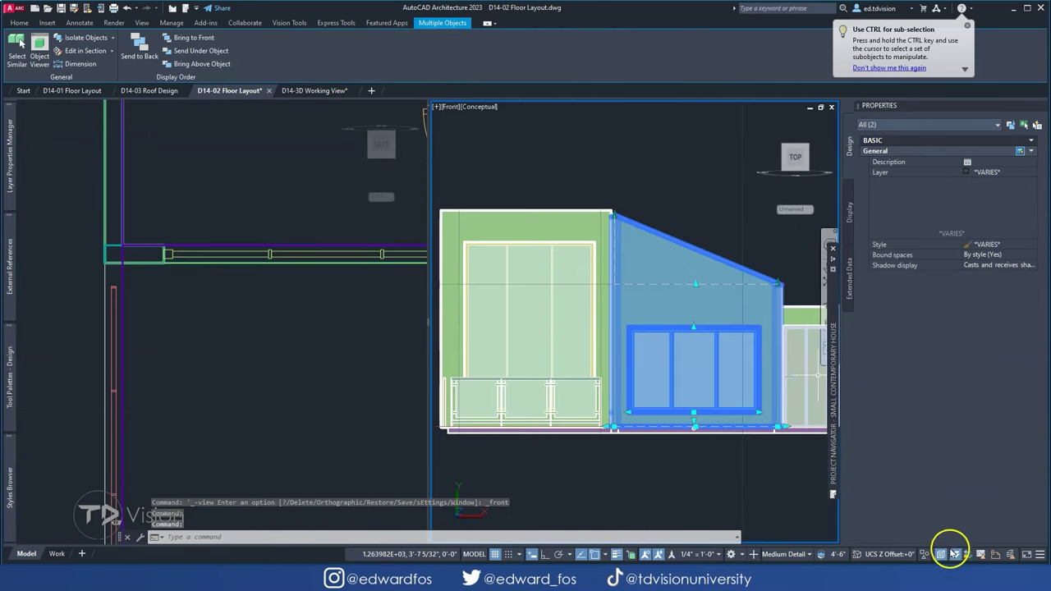
left_click(502, 107)
left_click(534, 123)
- Add a custom profile to the window with its top-left corner following the wall slope
left_click(689, 59)
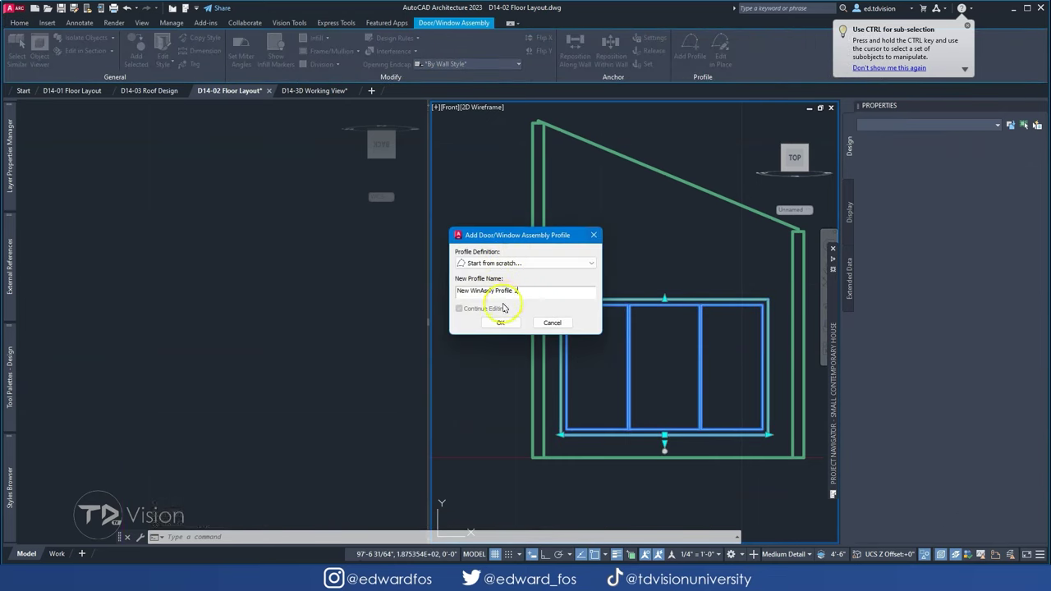
left_click(501, 322)
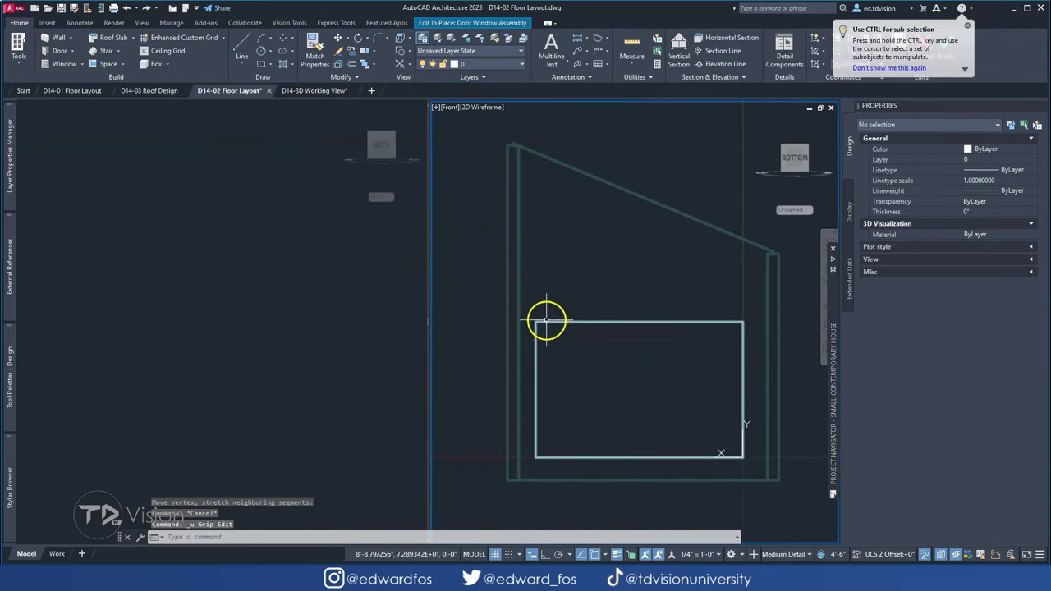
left_click(546, 320)
left_click(535, 322)
left_click(774, 247)
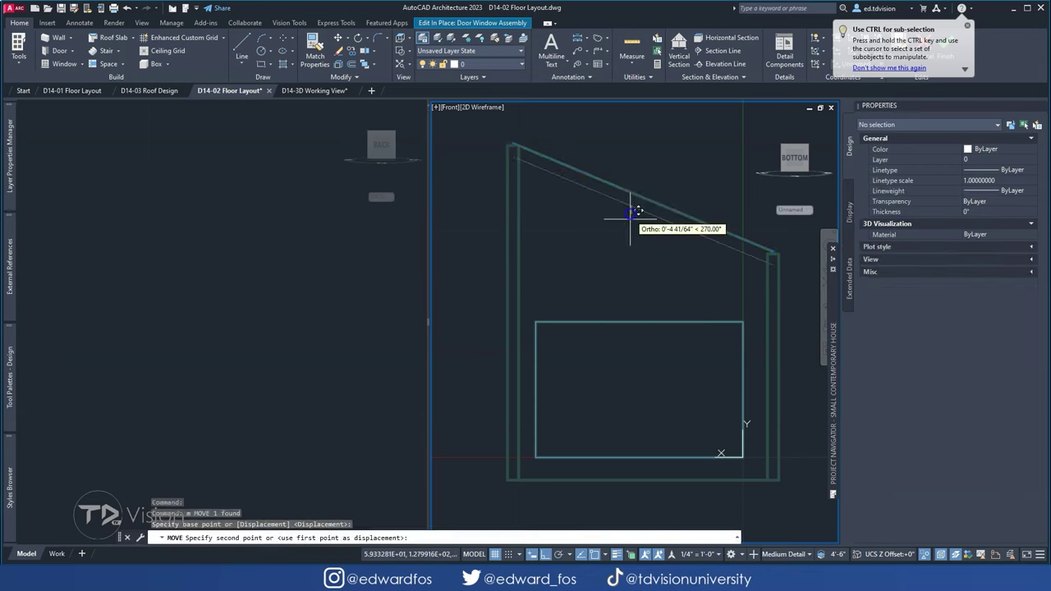
left_click(535, 322)
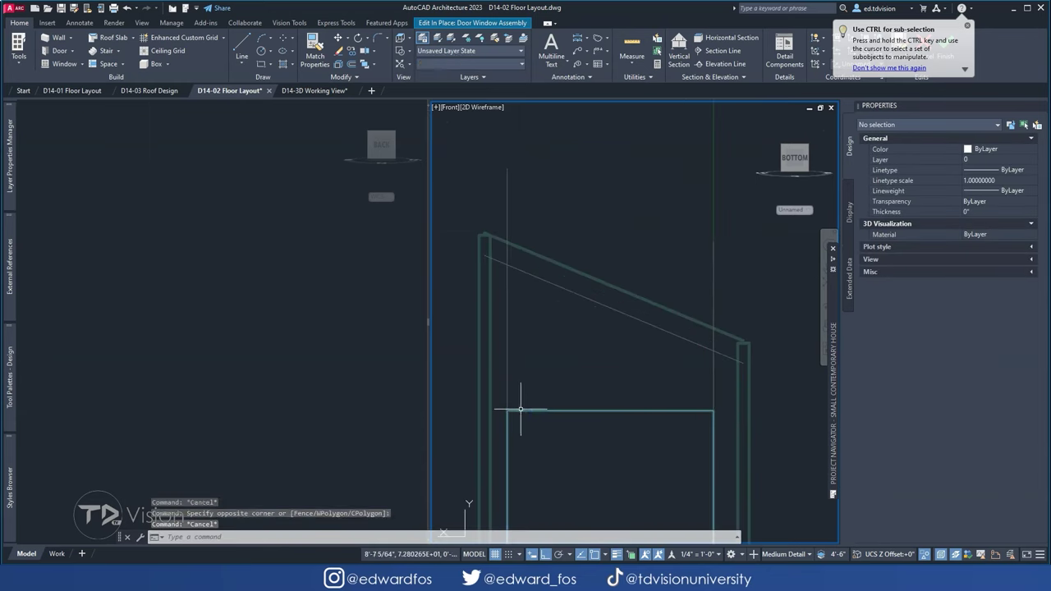
left_click(656, 371)
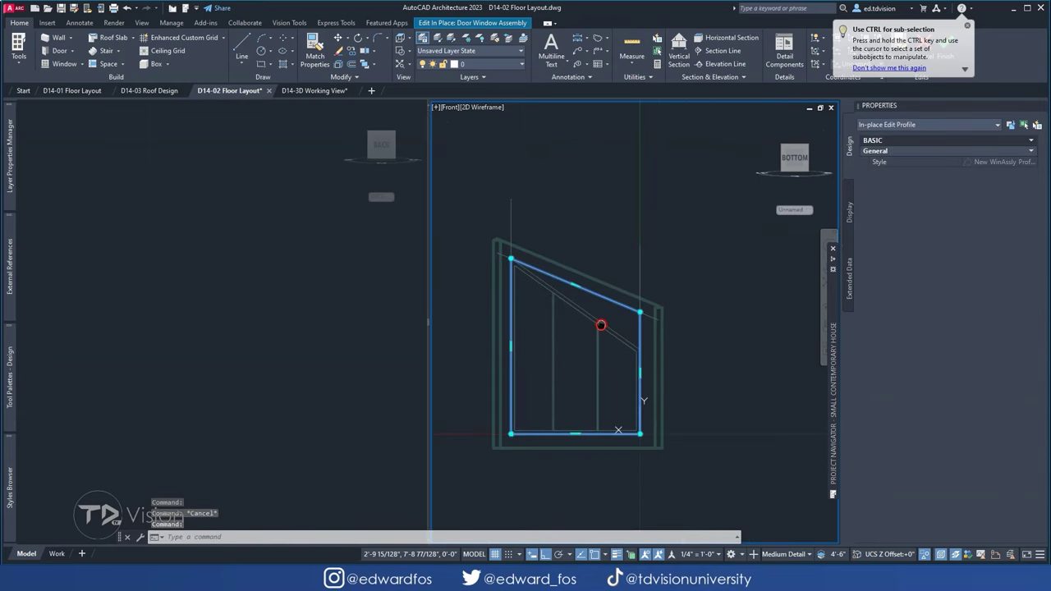
key("Delete")
left_click(244, 41)
- Restore the whole house in conceptual shading and copy the window's style as Standard (2)
middle_click_drag(510, 242, 560, 342, "shift")
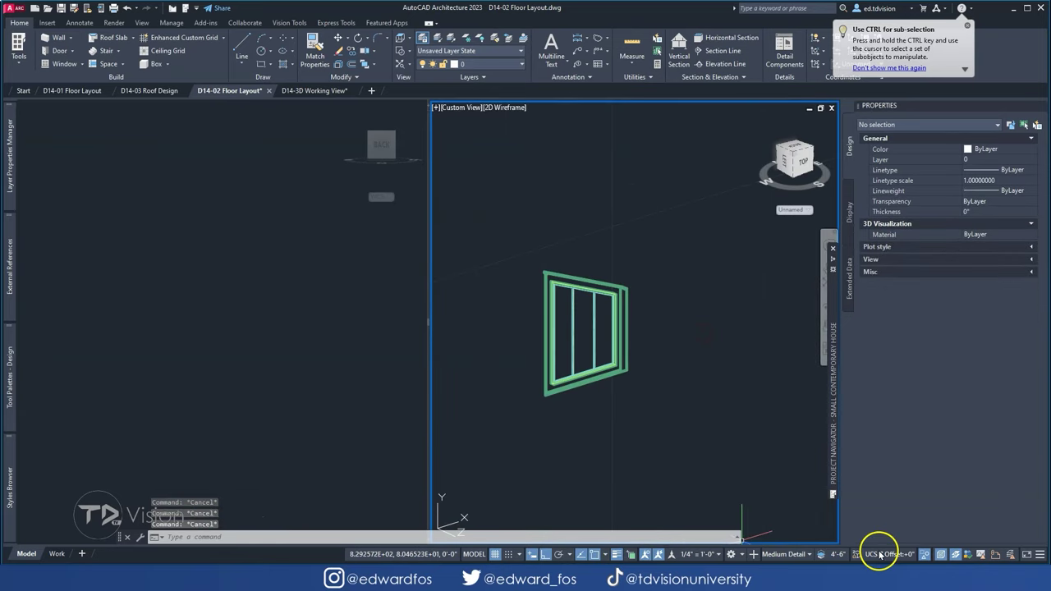
left_click(501, 107)
left_click(526, 169)
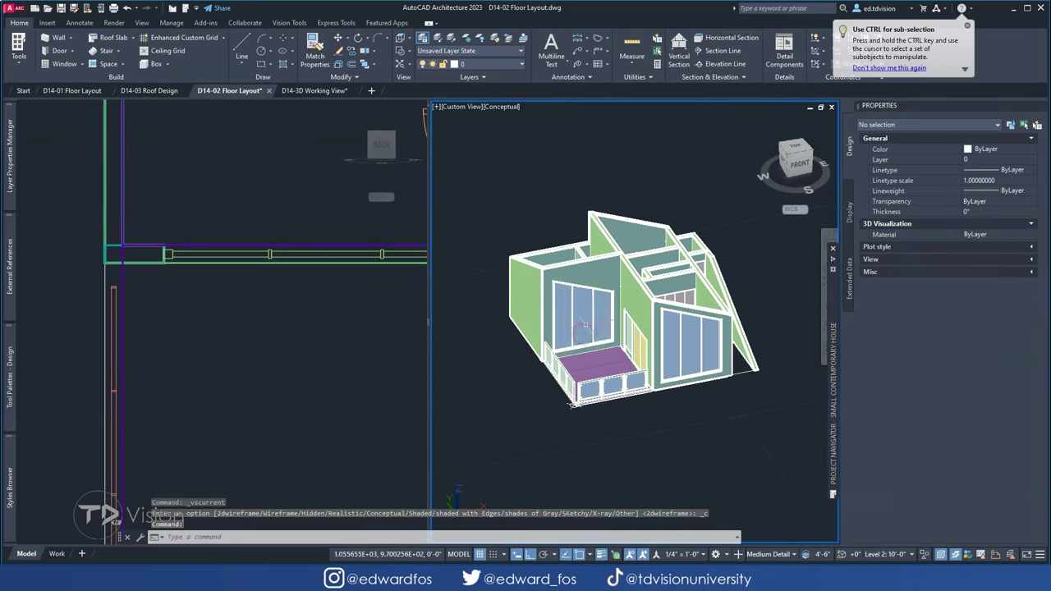
left_click(683, 337)
left_click(181, 45)
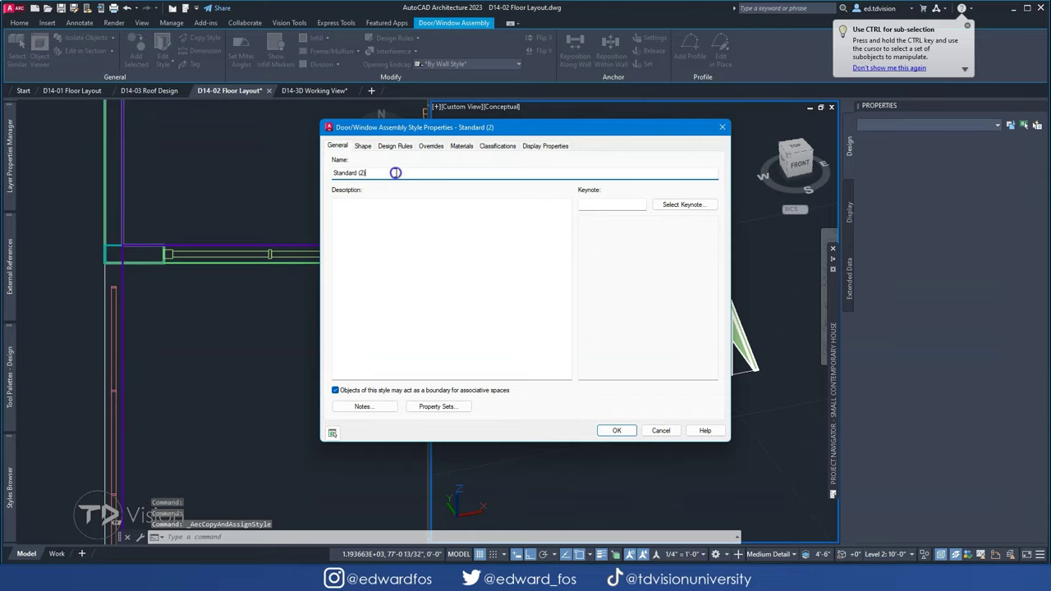
left_click(605, 429)
left_click(175, 51)
left_click(666, 429)
key("Escape")
key("Escape")
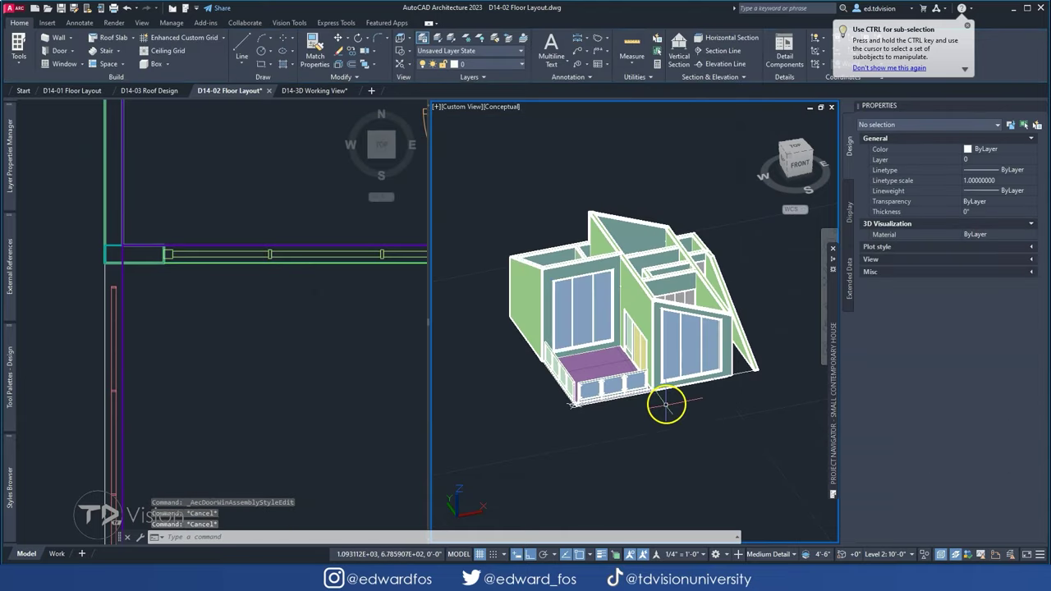
middle_click_drag(669, 403, 710, 370, "shift")
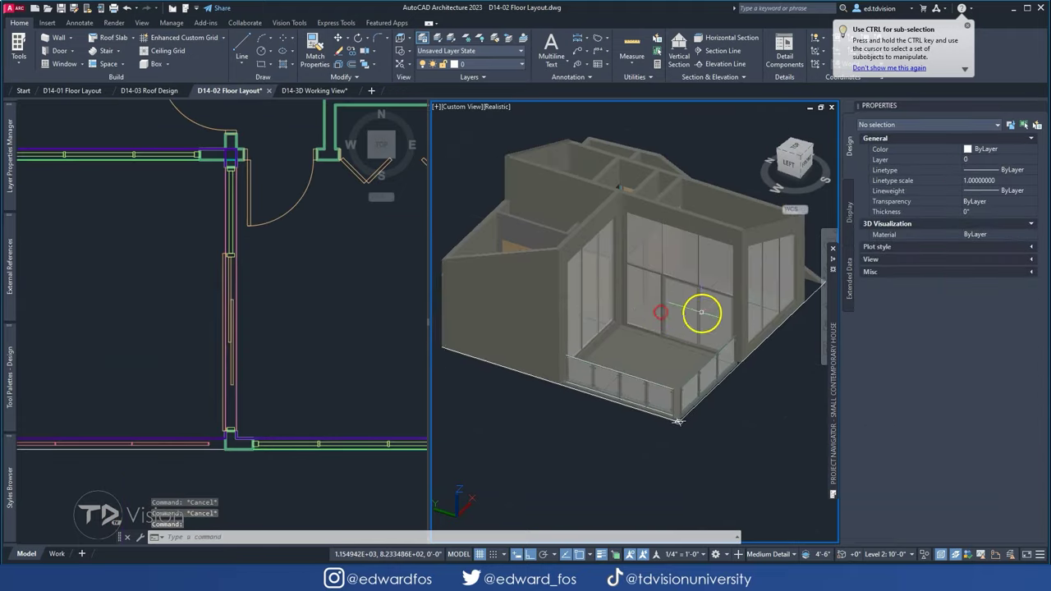
- View the house in SW Isometric with Shaded with Edges beside the floating reference photo
middle_click_drag(702, 312, 653, 449, "shift")
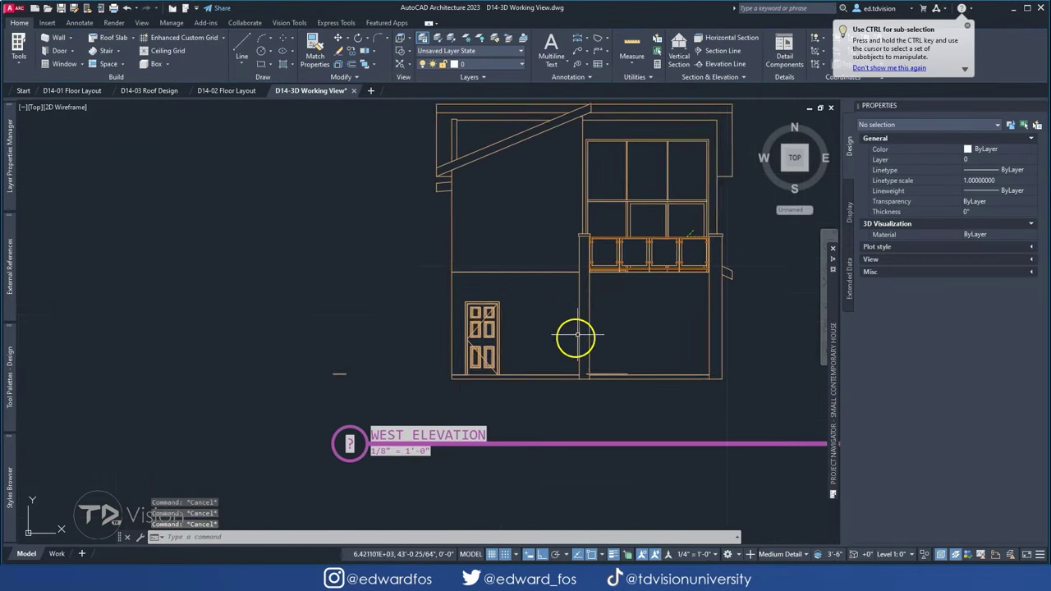
scroll(567, 292, "down", 5)
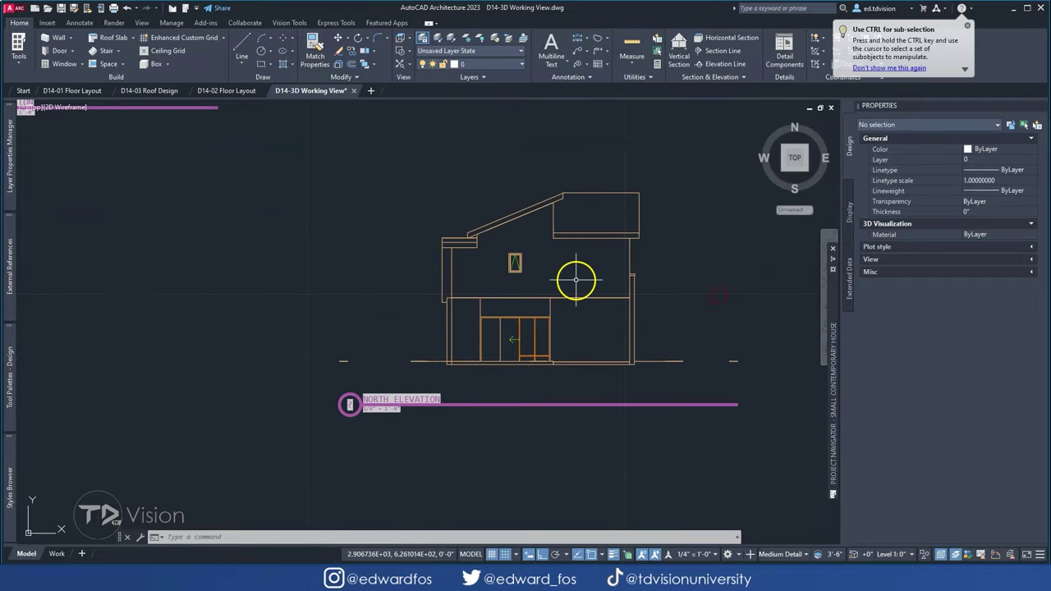
left_click(783, 169)
left_click(107, 107)
left_click(90, 206)
scroll(500, 355, "up", 5)
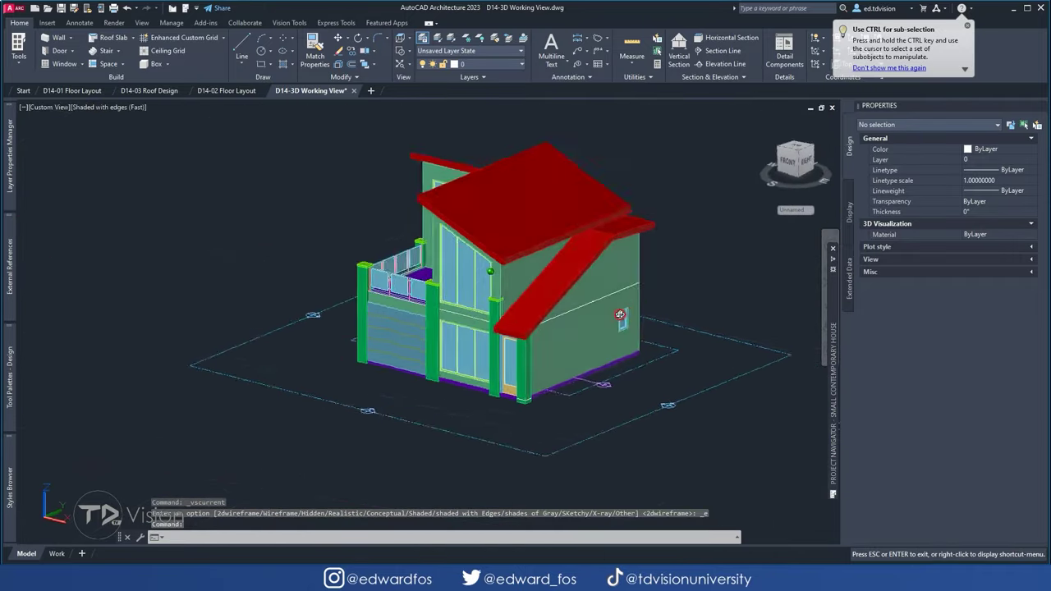
middle_click_drag(500, 355, 511, 324, "shift")
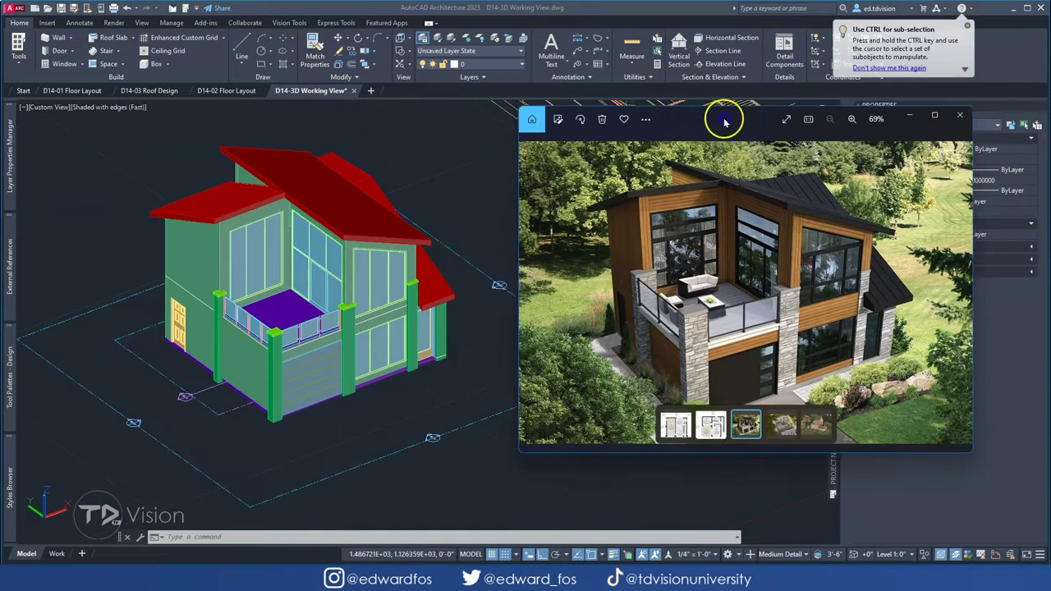
left_click_drag(936, 74, 682, 113)
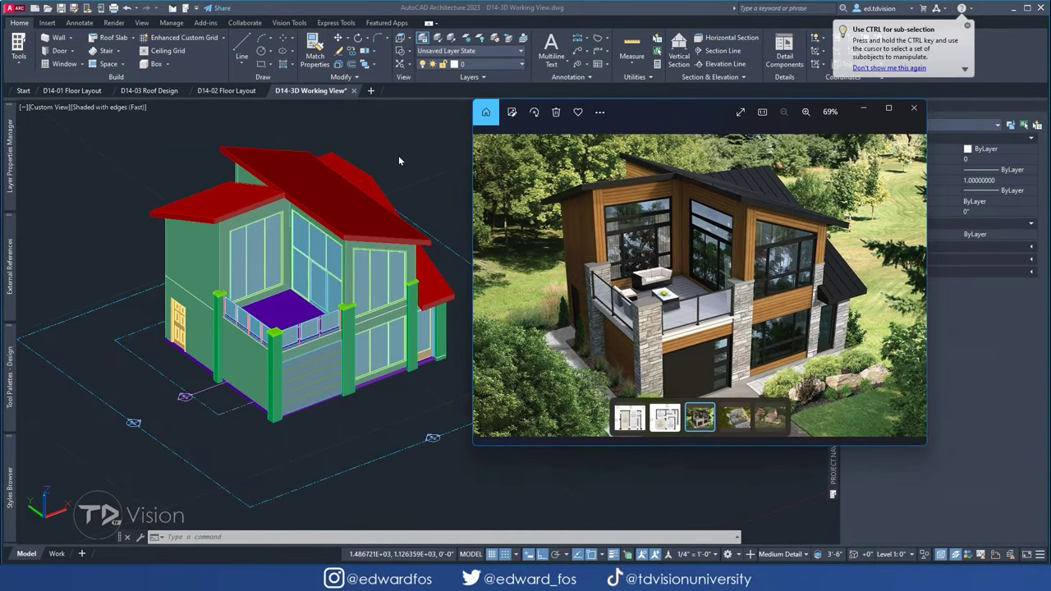